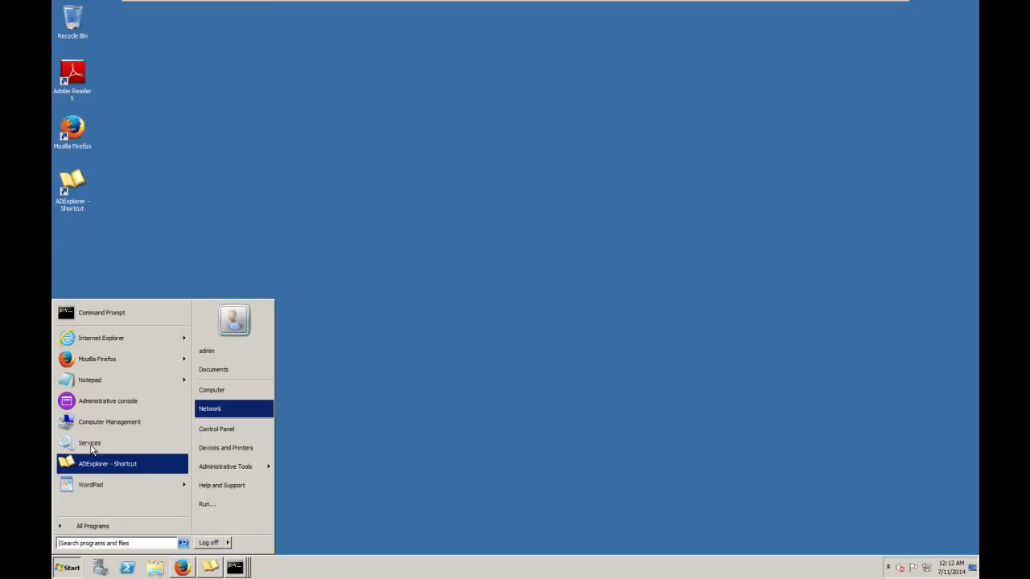
# - Launch the WebSphere administrative console from the Start menu and log in
pyautogui.click(108, 403)
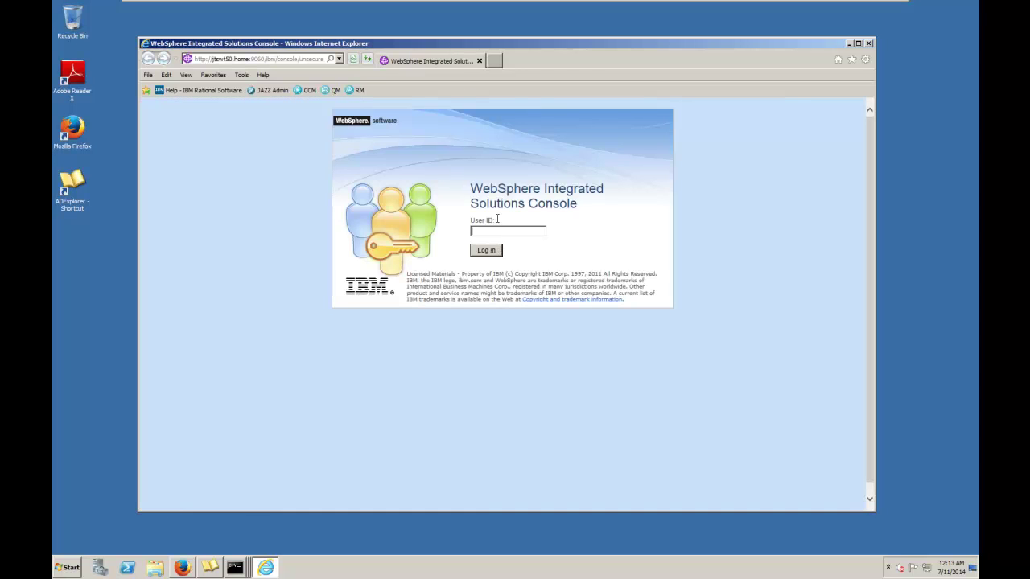
pyautogui.click(485, 251)
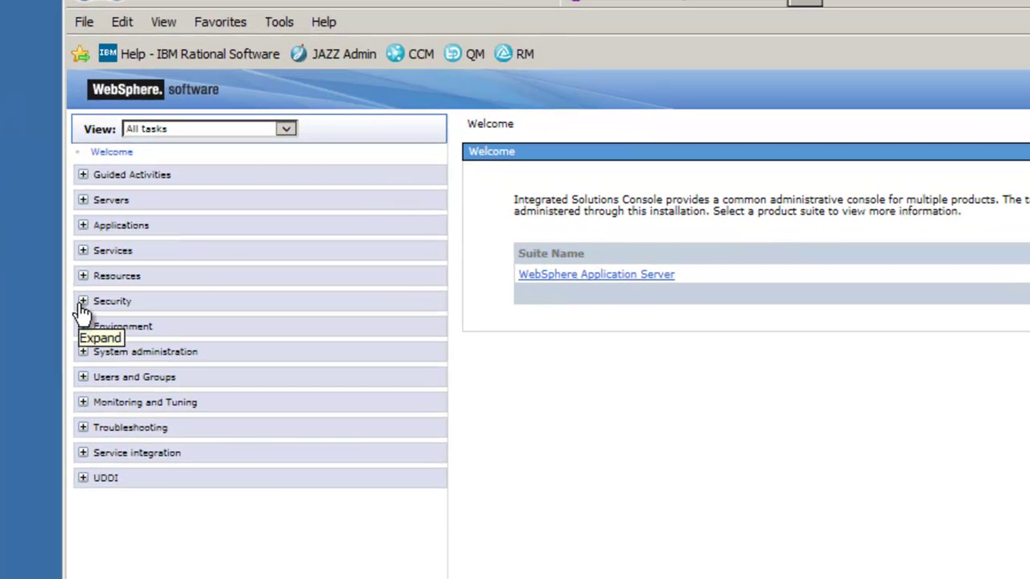
# - Open Global security under Security and start the Security Configuration Wizard
pyautogui.click(98, 280)
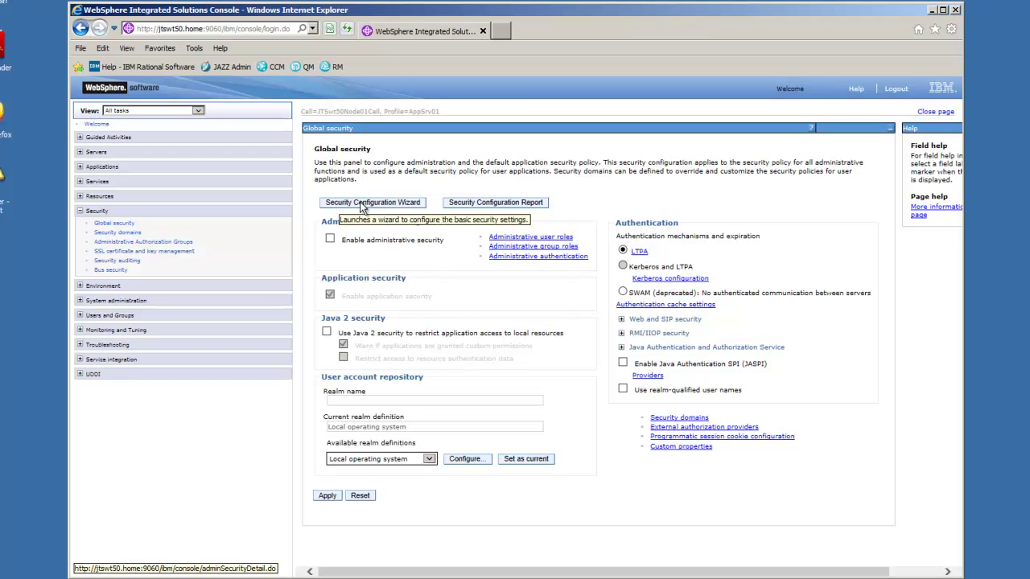
pyautogui.click(360, 203)
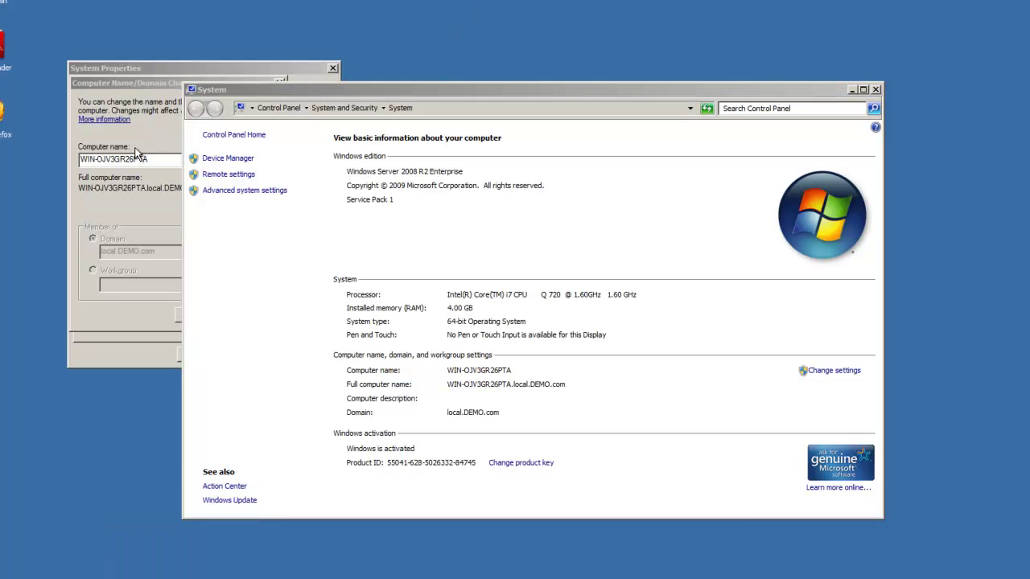
# - Copy the computer name WIN-OJV3GR26PTA from Computer Name/Domain Changes and return to the console
pyautogui.click(154, 161)
pyautogui.moveTo(155, 161); pyautogui.dragTo(61, 163)
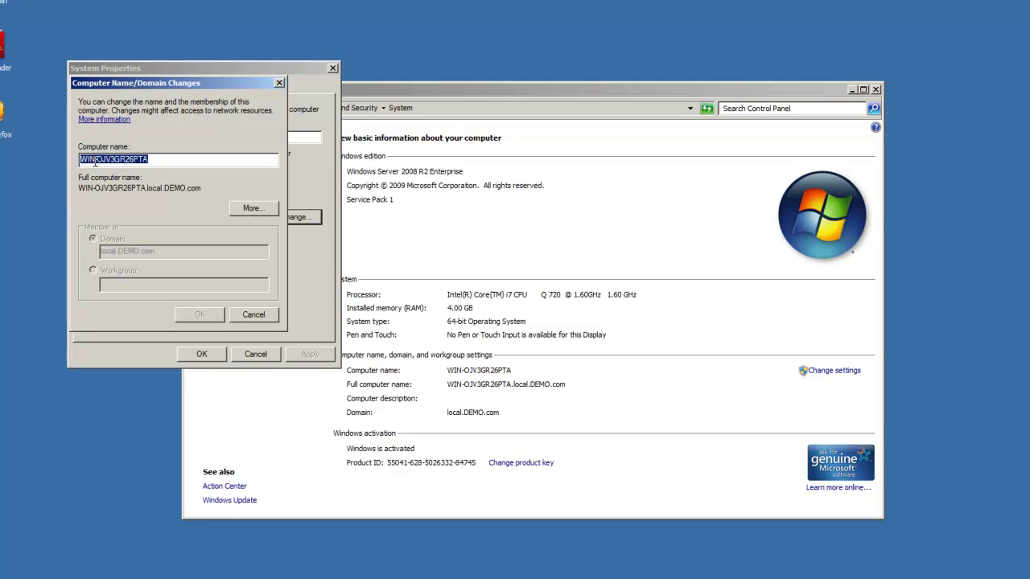
pyautogui.rightClick(95, 159)
pyautogui.click(136, 197)
pyautogui.moveTo(187, 577)
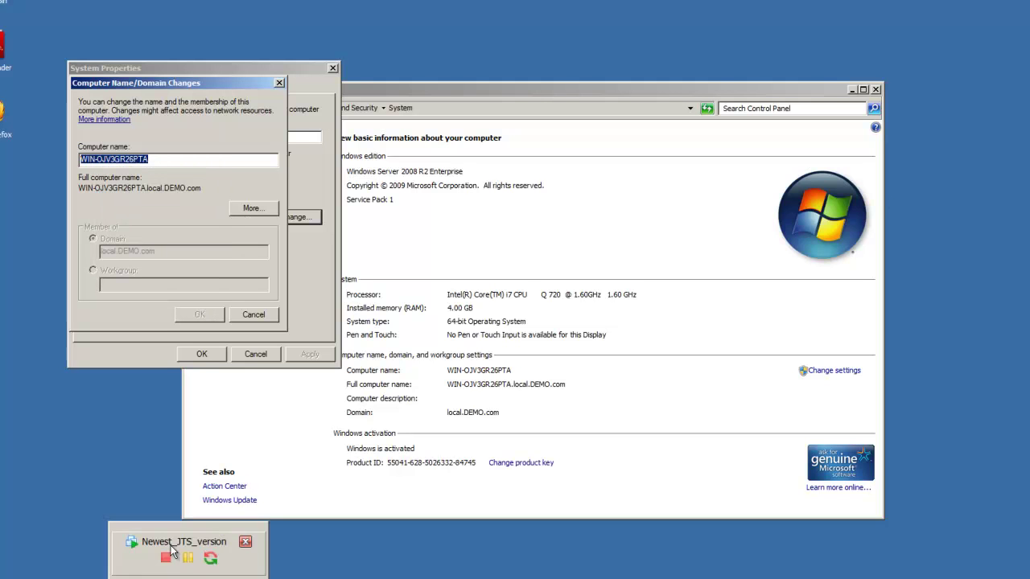
pyautogui.click(169, 545)
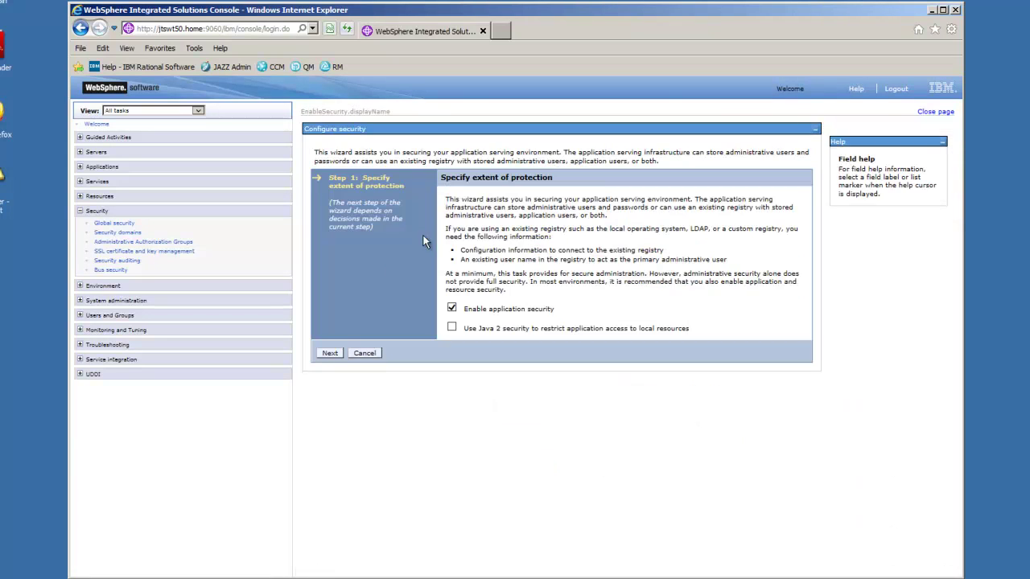
# - Choose a standalone LDAP registry and enter admin as the primary administrative user
pyautogui.click(329, 353)
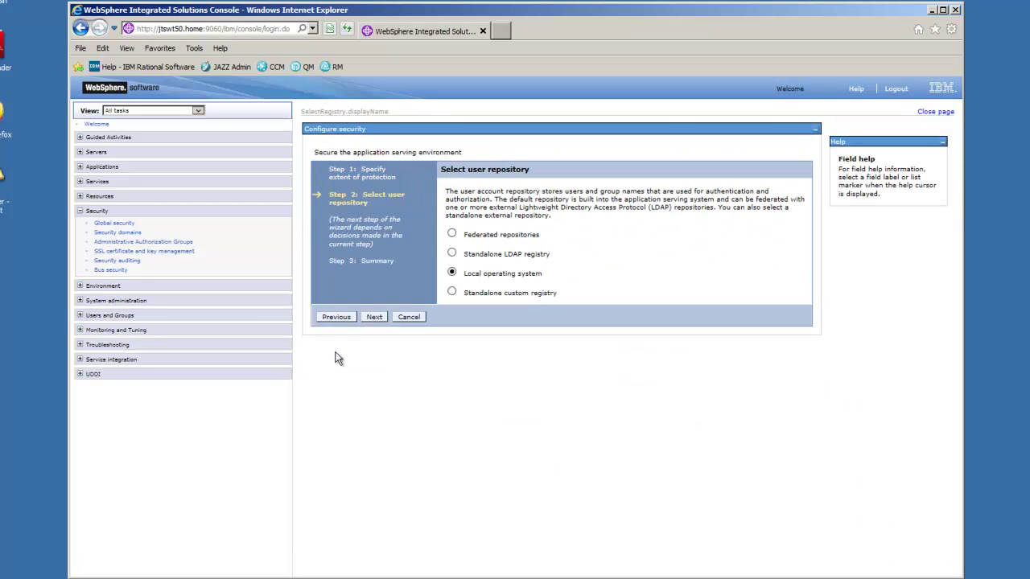
pyautogui.click(479, 256)
pyautogui.click(373, 317)
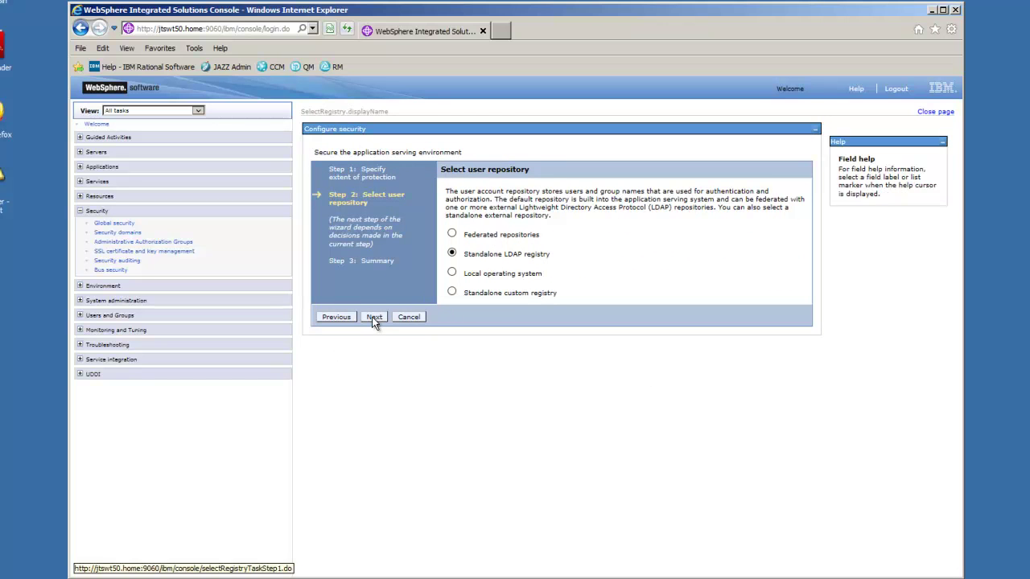
pyautogui.click(481, 232)
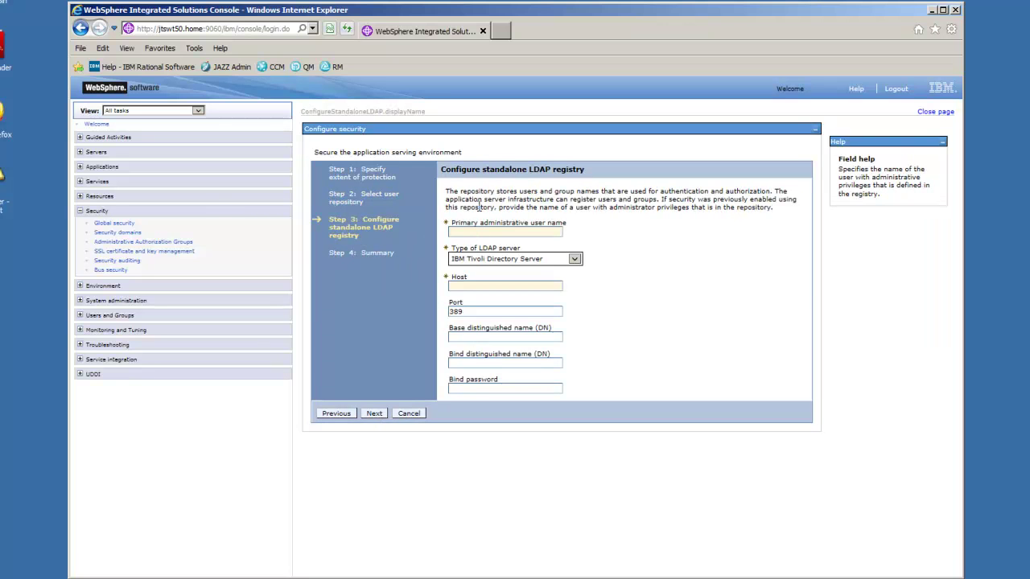
pyautogui.write('admin')
# - Set the LDAP server type to Microsoft Active Directory with host WIN-OJV3GR26PTA
pyautogui.click(575, 260)
pyautogui.click(514, 291)
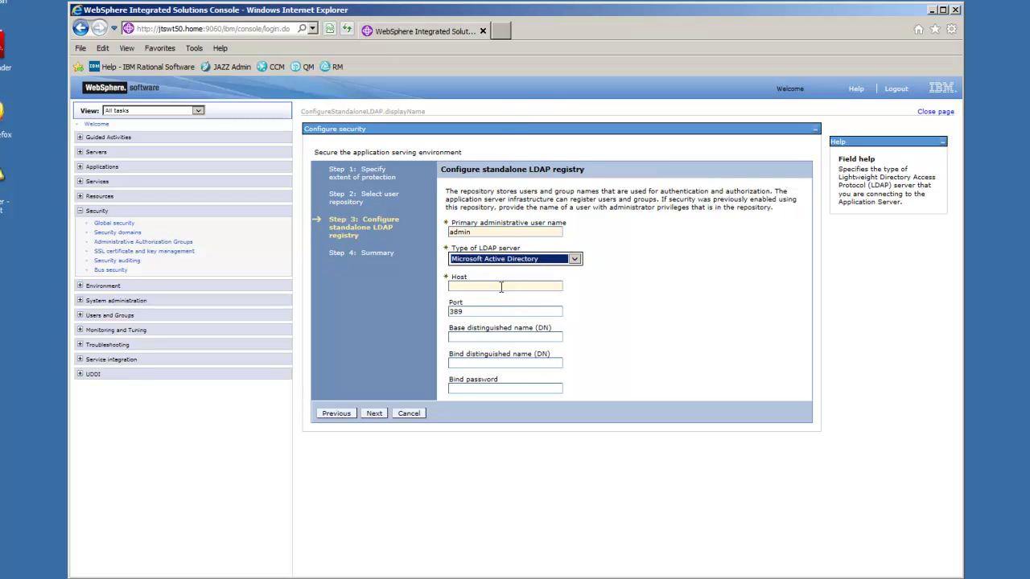
pyautogui.click(499, 286)
pyautogui.hotkey('ctrl', 'v')
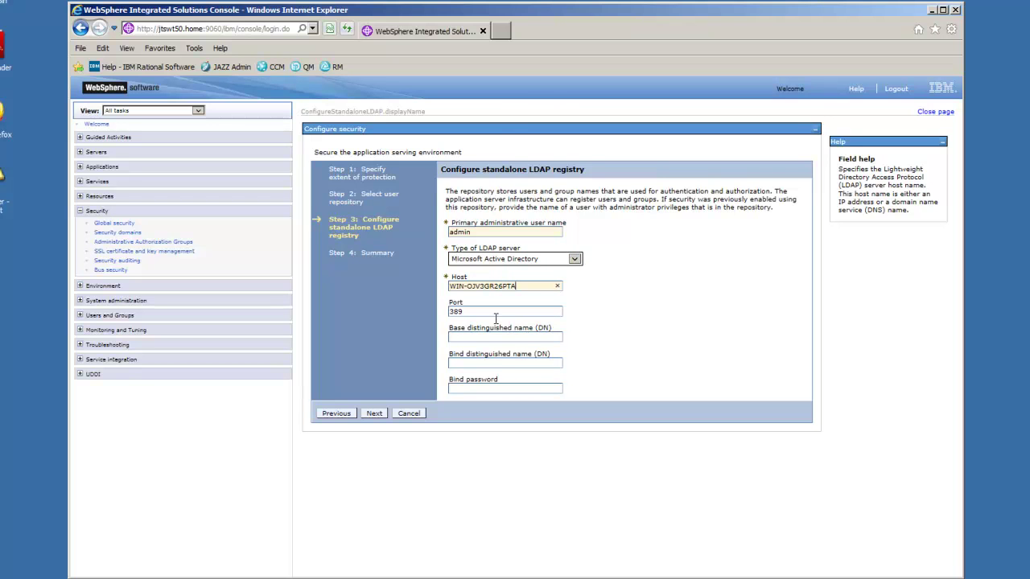
# - Set the base DN to DC=local,DC=DEMO,DC=com, then switch to Active Directory Explorer
pyautogui.click(478, 335)
pyautogui.hotkey('ctrl', 'v')
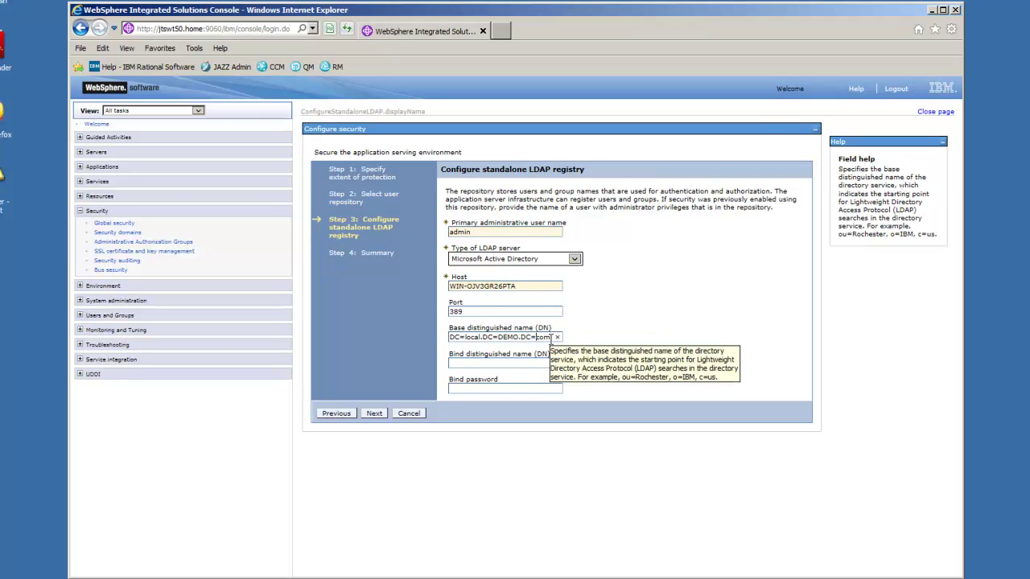
pyautogui.hotkey('ctrl', 'a')
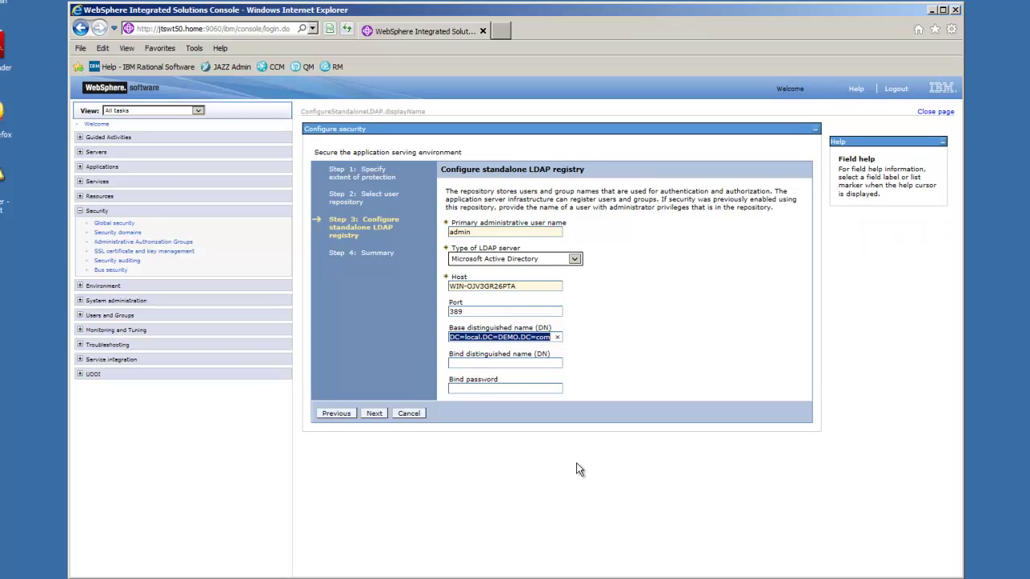
pyautogui.write('DC=lo')
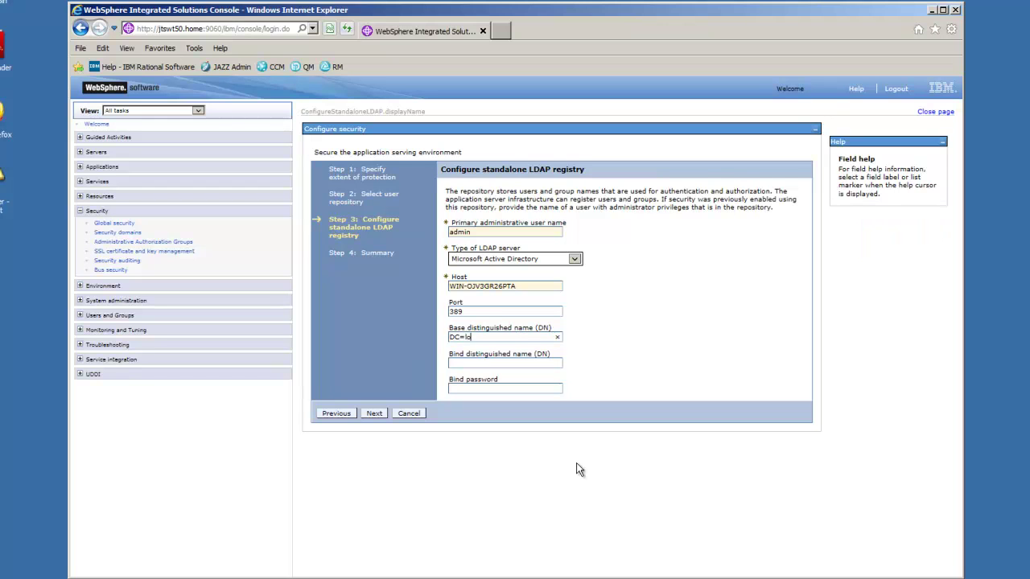
pyautogui.write('cal,DC=DEMO,DC=com')
pyautogui.click(470, 363)
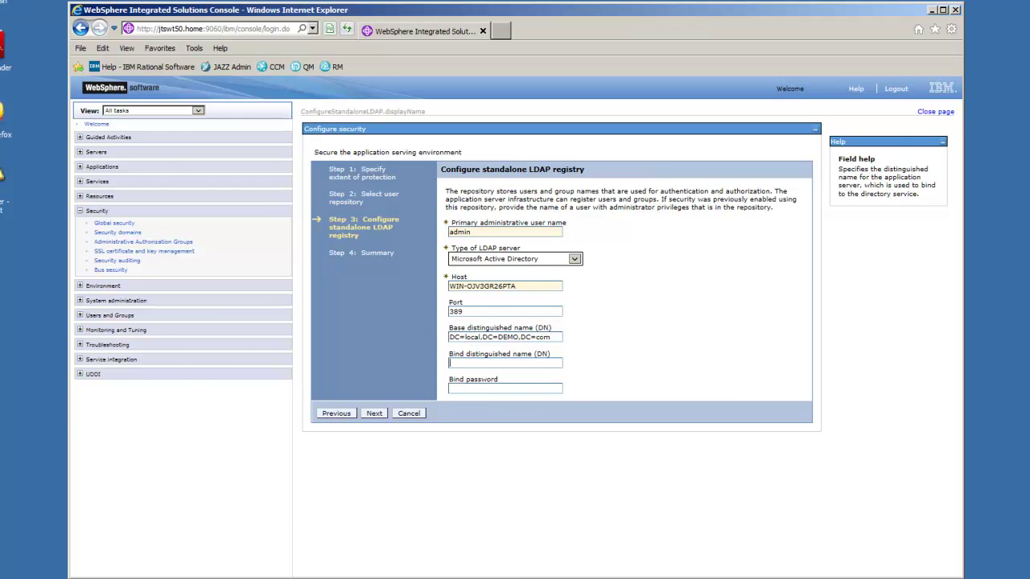
pyautogui.hotkey('alt', 'Tab')
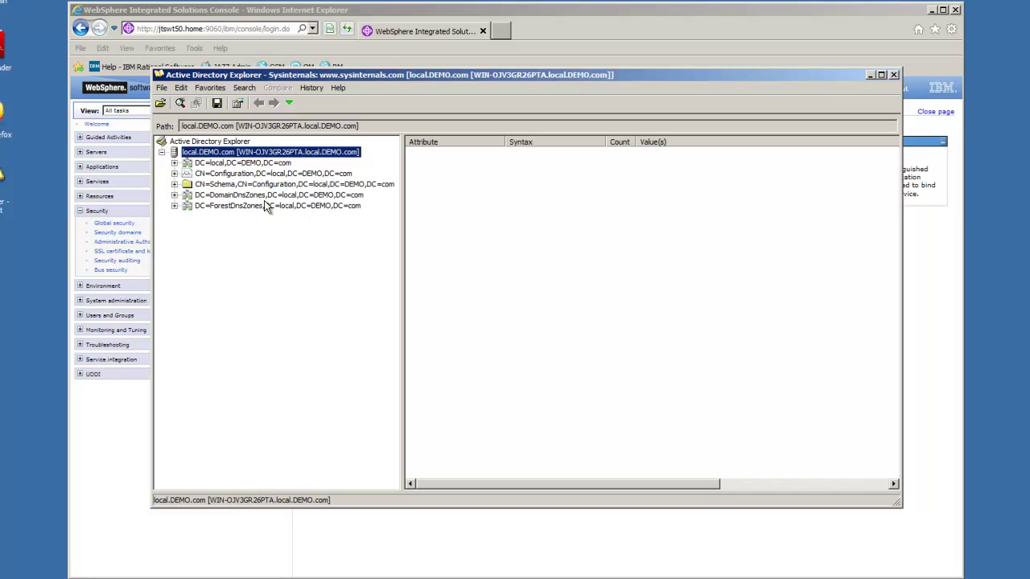
# - Select the admin user's DN CN=admin,CN=Users,DC=local,DC=DEMO,DC=com under CN=Users, then return
pyautogui.click(175, 163)
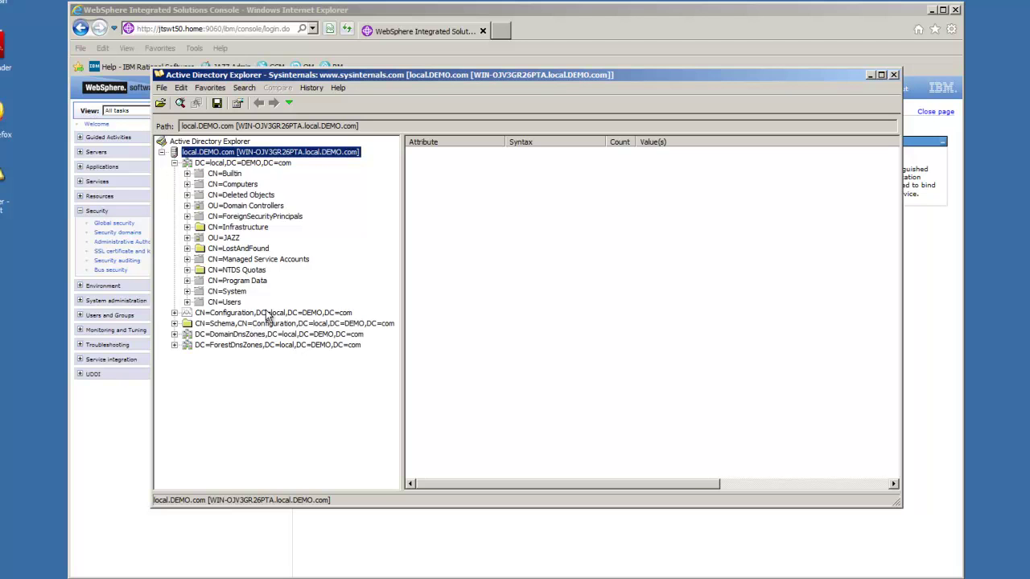
pyautogui.click(187, 302)
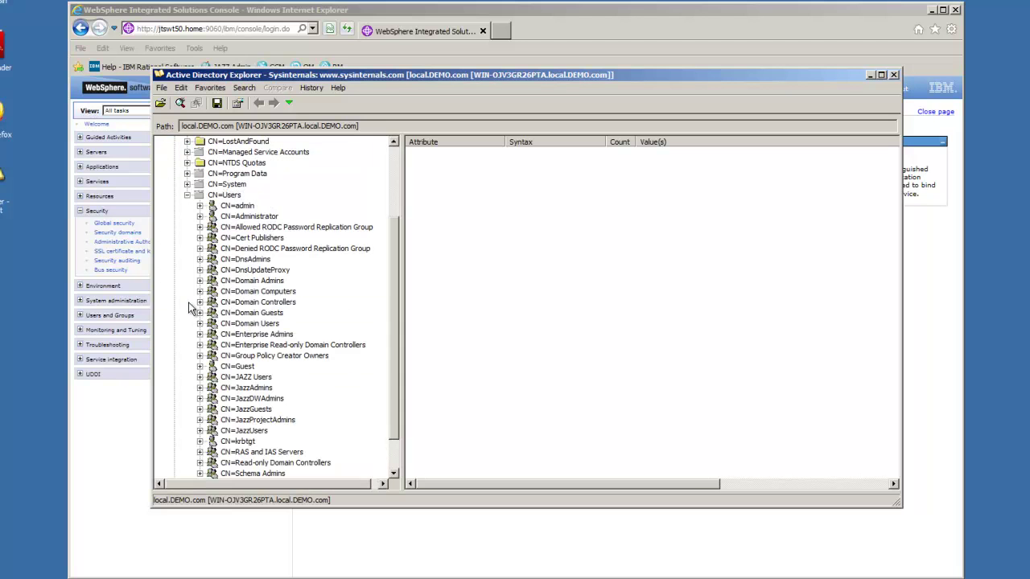
pyautogui.click(238, 207)
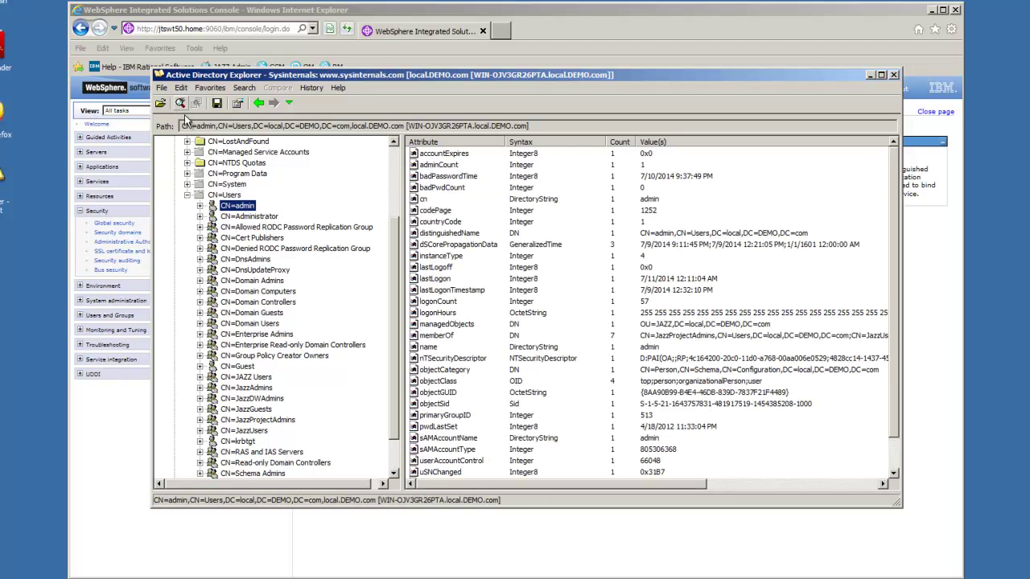
pyautogui.moveTo(183, 127); pyautogui.dragTo(350, 133)
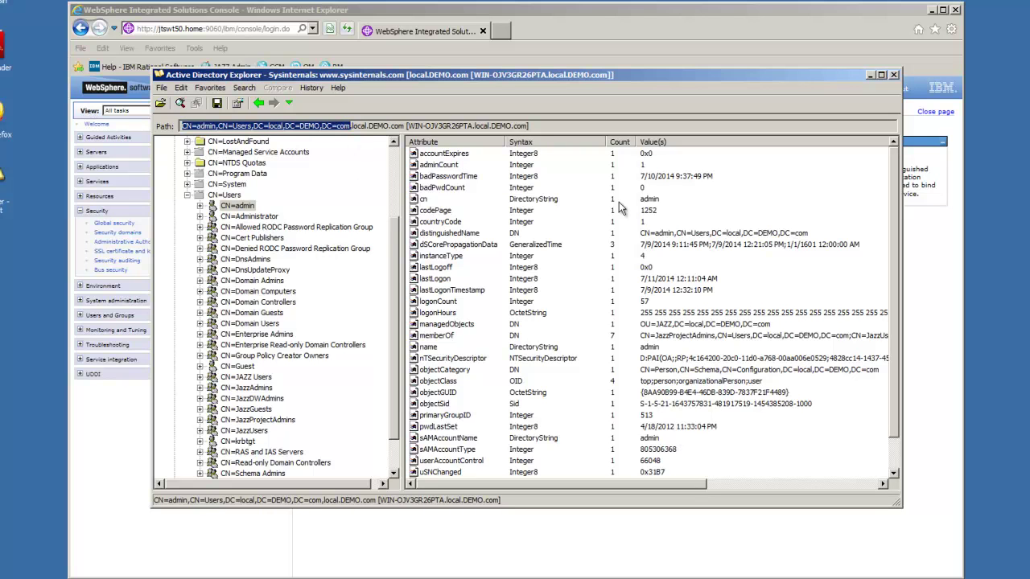
pyautogui.click(844, 11)
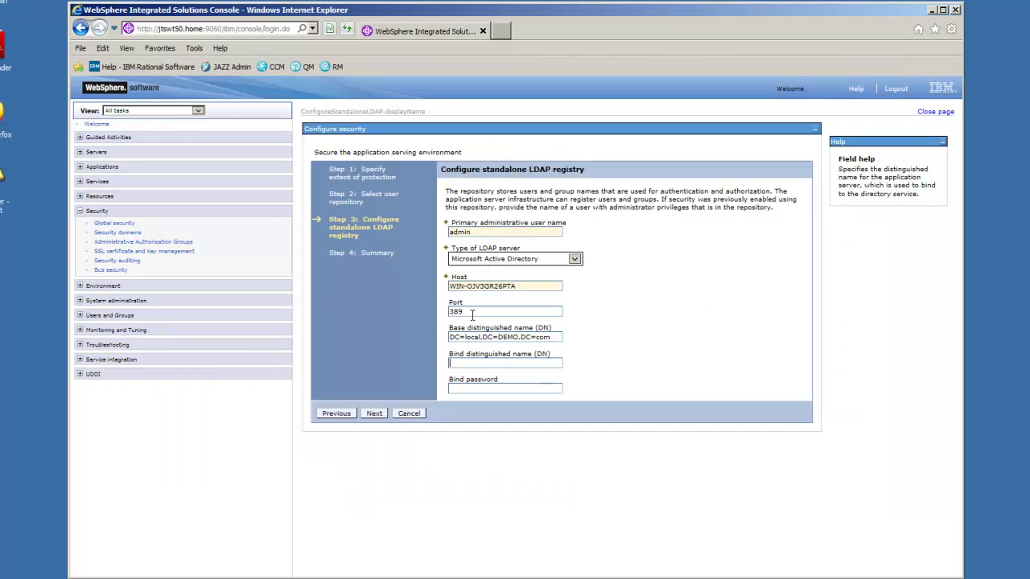
# - Paste the admin bind DN, enter the bind password, and finish the wizard after the summary
pyautogui.click(472, 364)
pyautogui.hotkey('ctrl', 'v')
pyautogui.click(494, 389)
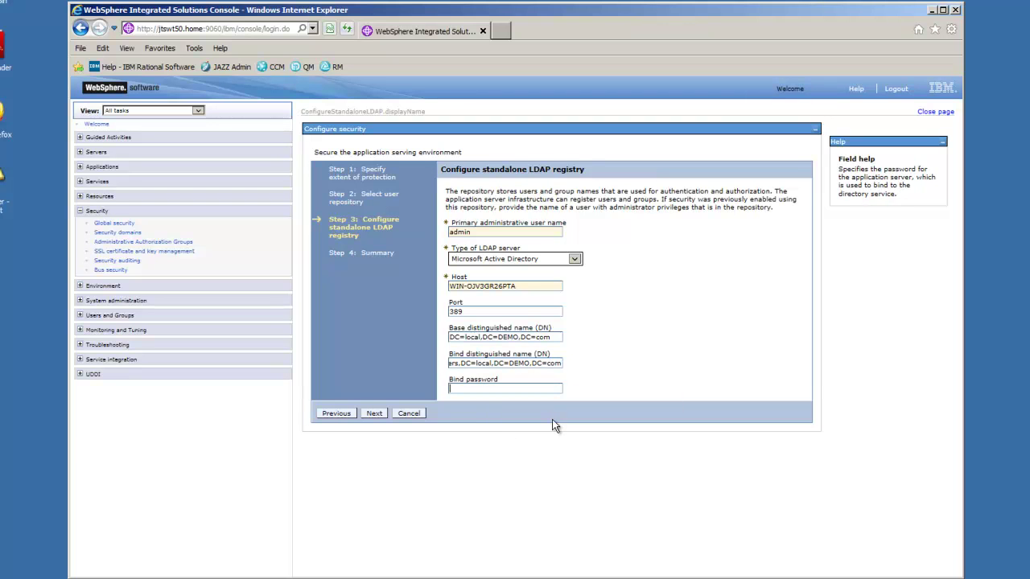
pyautogui.write('Passw0rd')
pyautogui.click(374, 413)
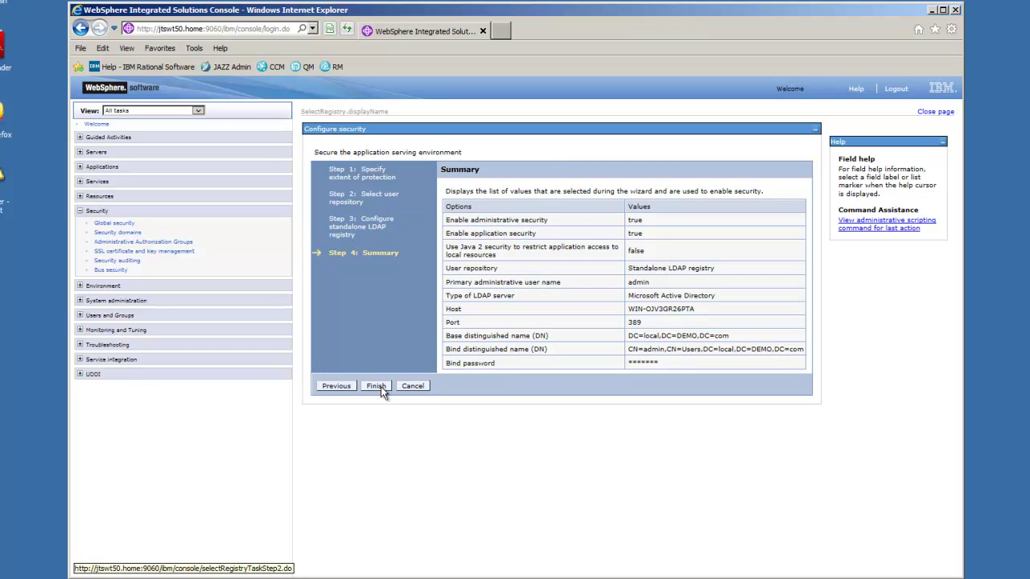
pyautogui.click(376, 386)
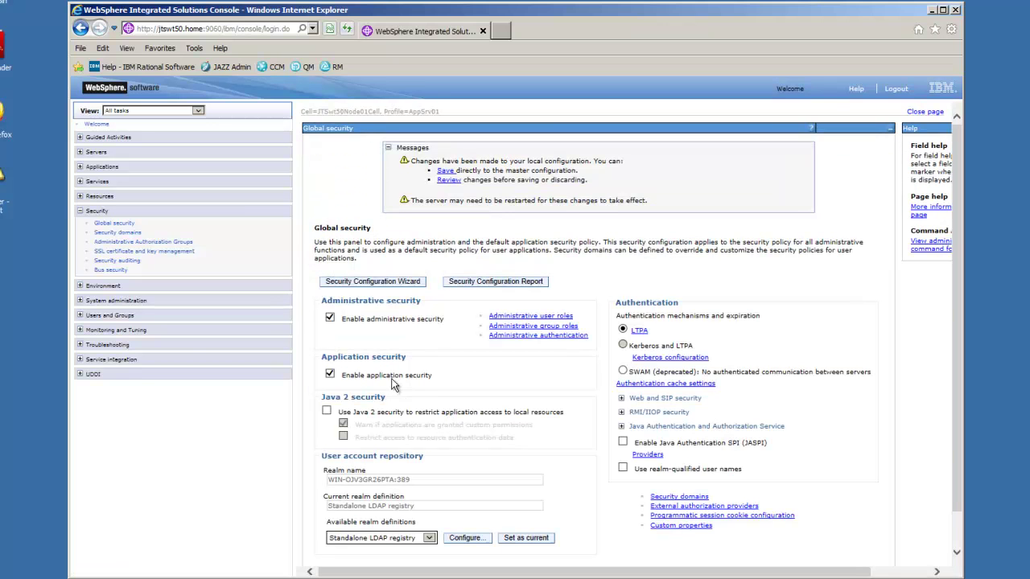
# - Make the LDAP registry current, save to master configuration, and test the port 389 connection
pyautogui.click(529, 542)
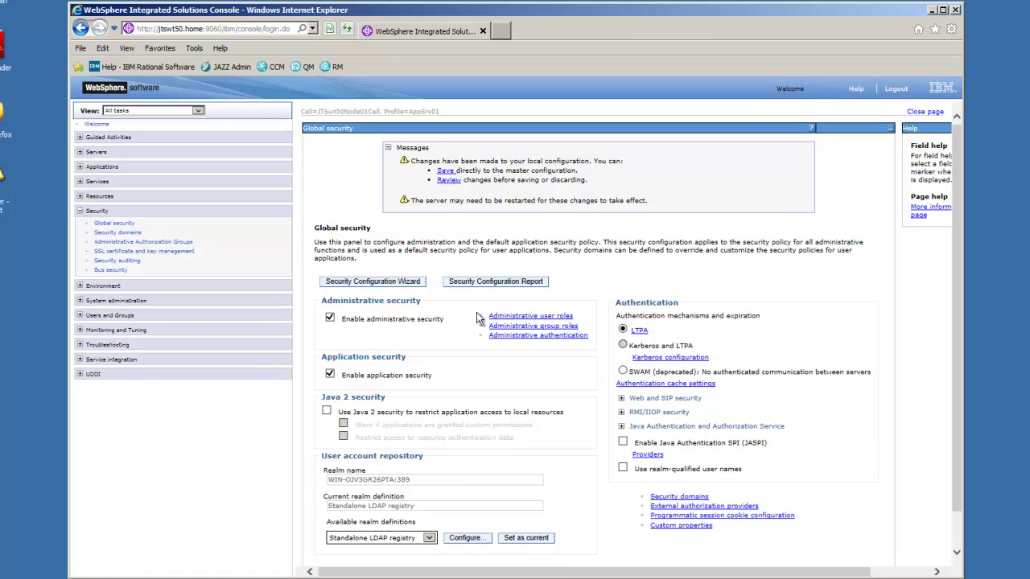
pyautogui.click(445, 171)
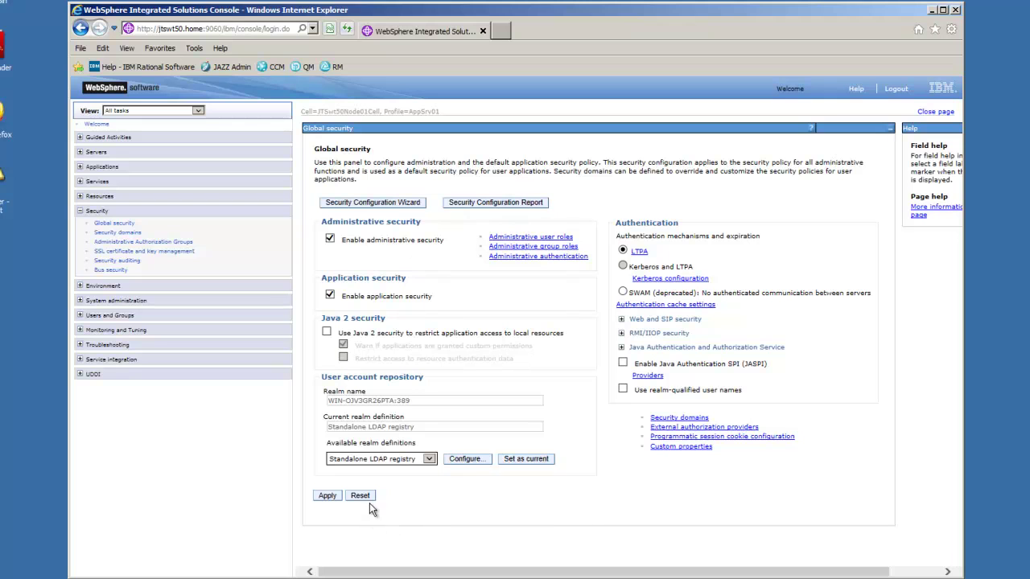
pyautogui.click(470, 460)
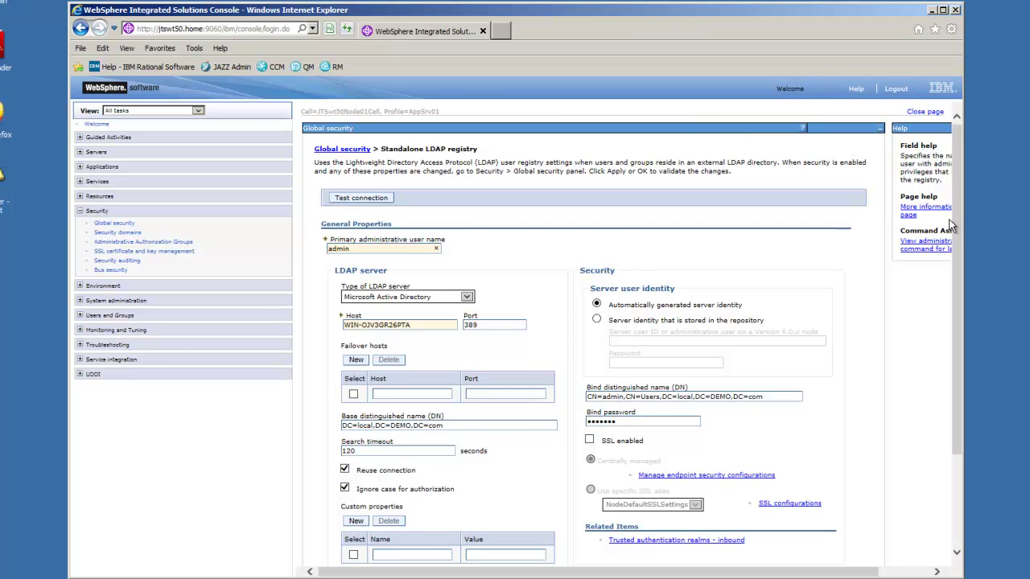
pyautogui.click(356, 194)
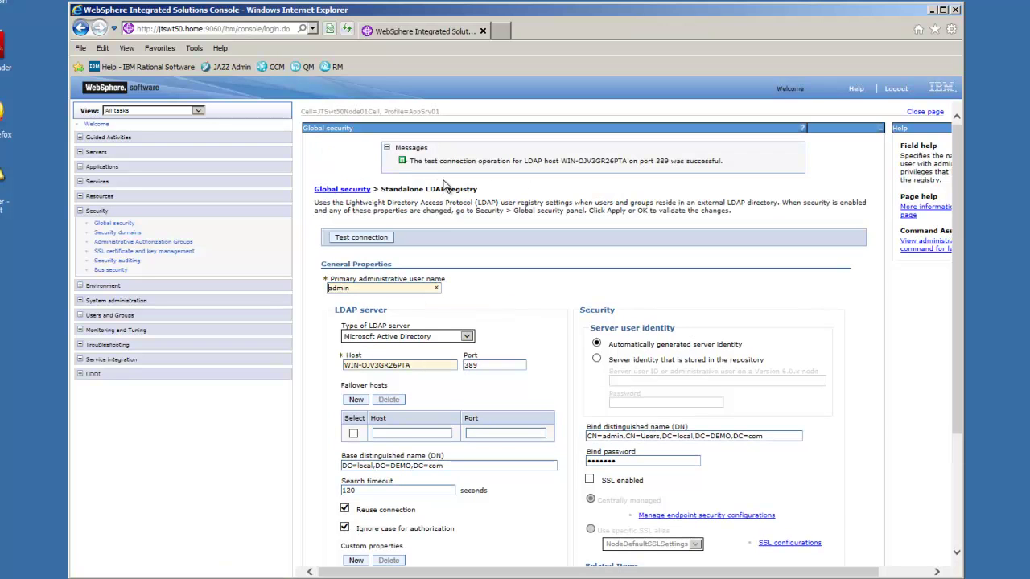
pyautogui.moveTo(954, 190); pyautogui.dragTo(955, 309)
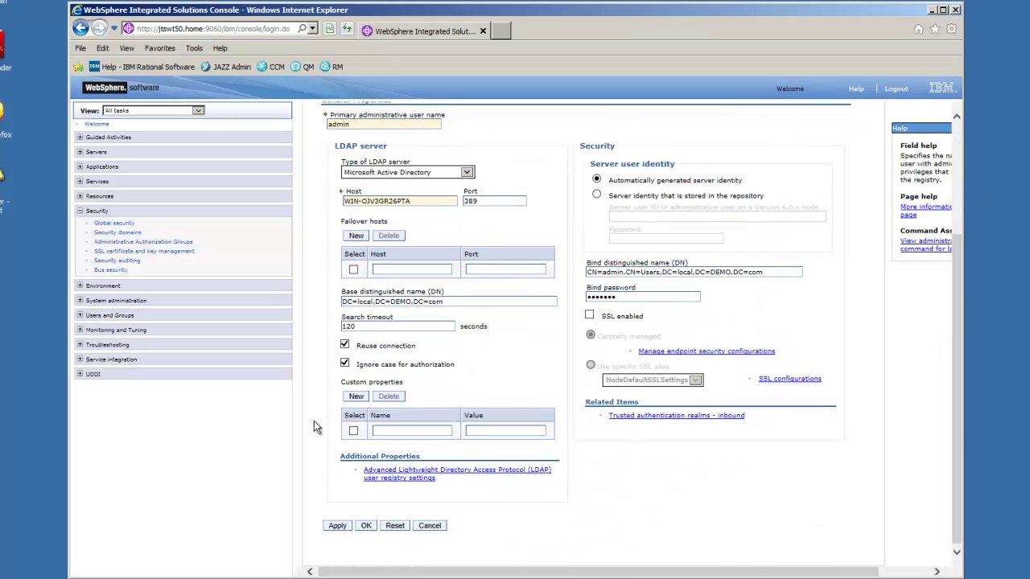
pyautogui.click(390, 476)
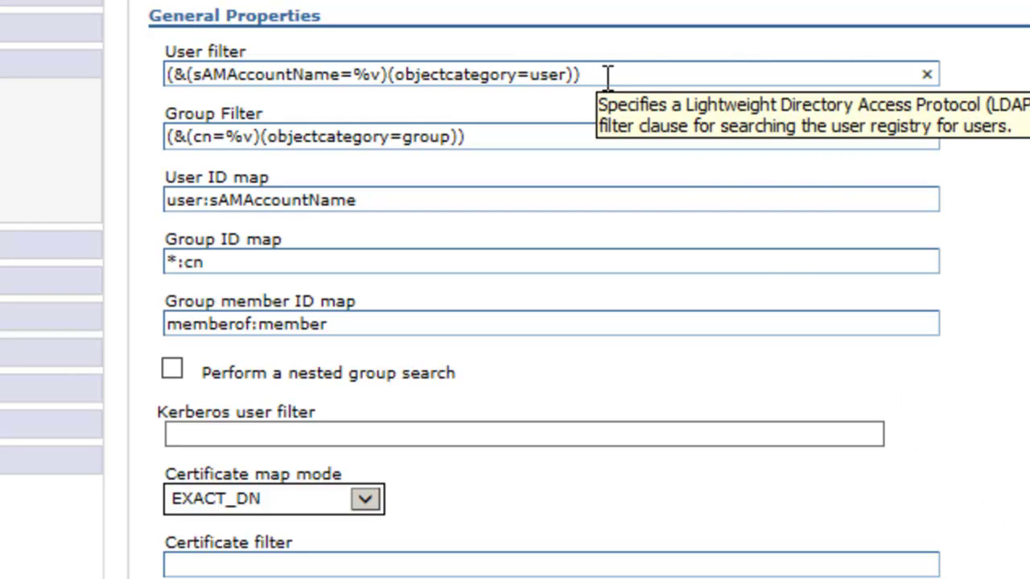
# - Replace the user filter, group filter and group ID map with objectClass=user and group:sAMAccountName versions
pyautogui.moveTo(594, 77); pyautogui.dragTo(138, 62)
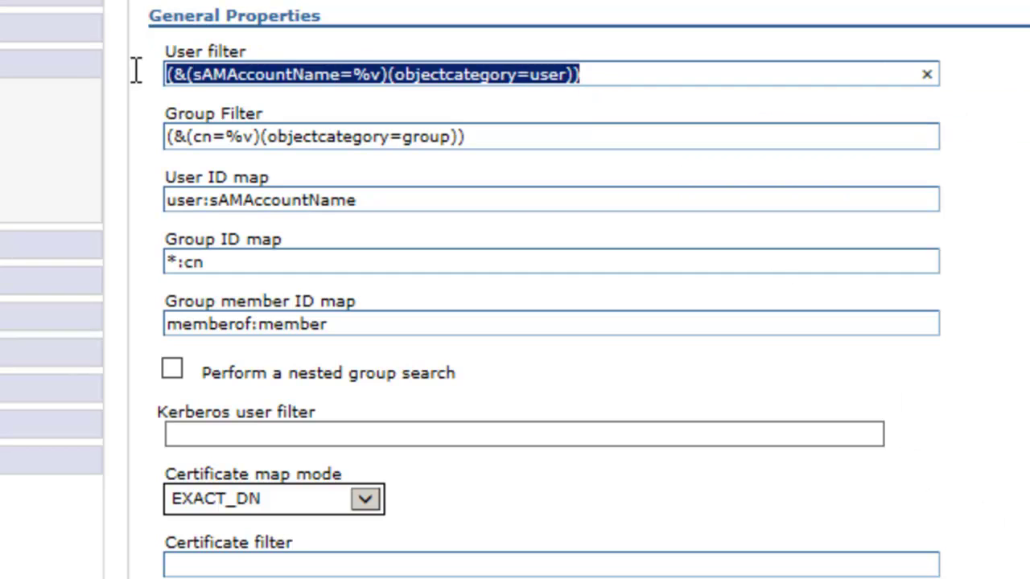
pyautogui.write('(&(sAMAccountName=%v)(objectClass=user))')
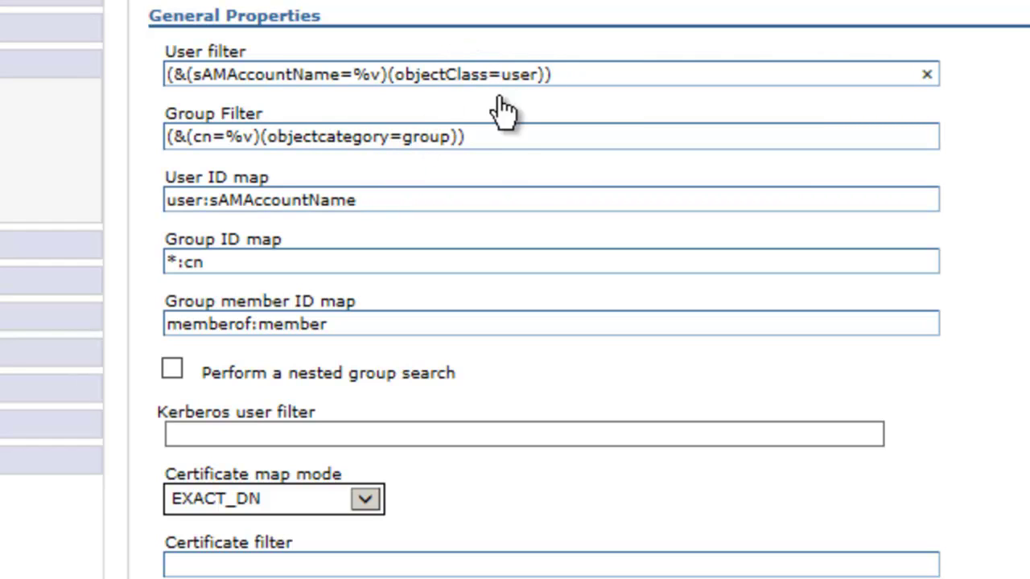
pyautogui.moveTo(490, 137); pyautogui.dragTo(151, 146)
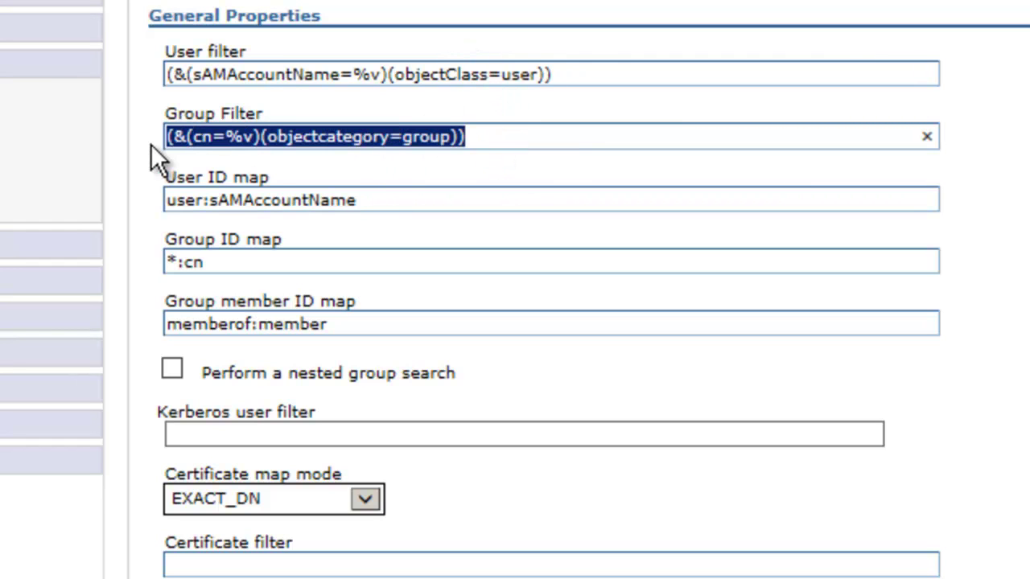
pyautogui.write('(&(sAMAccountName=%v)(objectCategory=Group)(objectClass=group))')
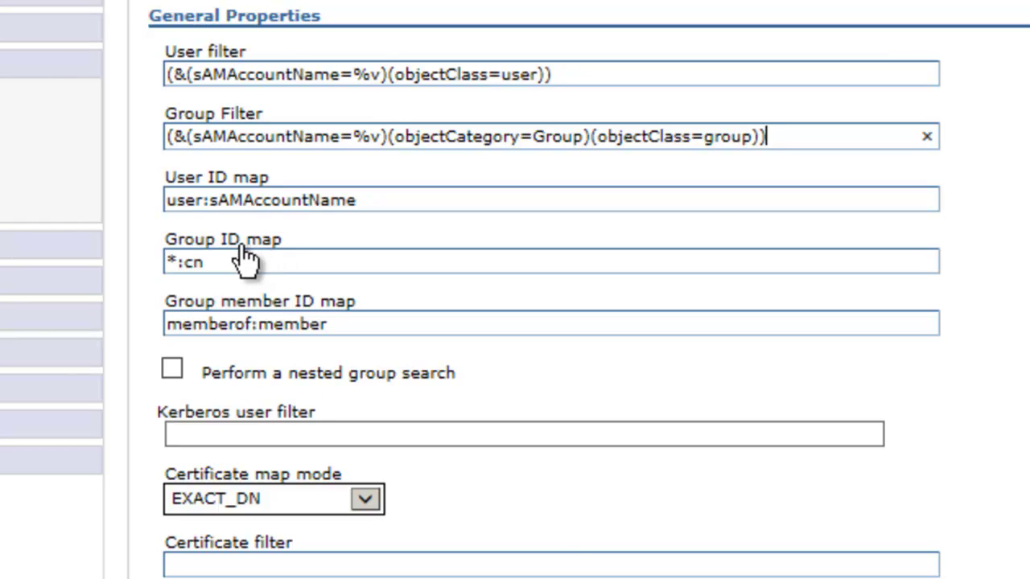
pyautogui.moveTo(242, 260); pyautogui.dragTo(85, 231)
pyautogui.write('group:sAMAccountName')
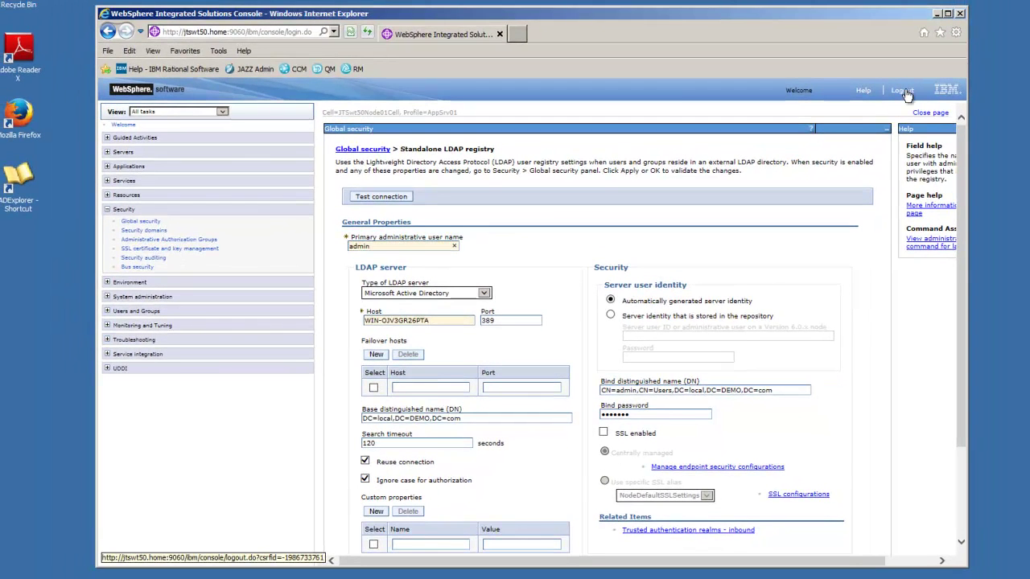
# - Log out of the console and close Internet Explorer and Active Directory Explorer
pyautogui.click(903, 91)
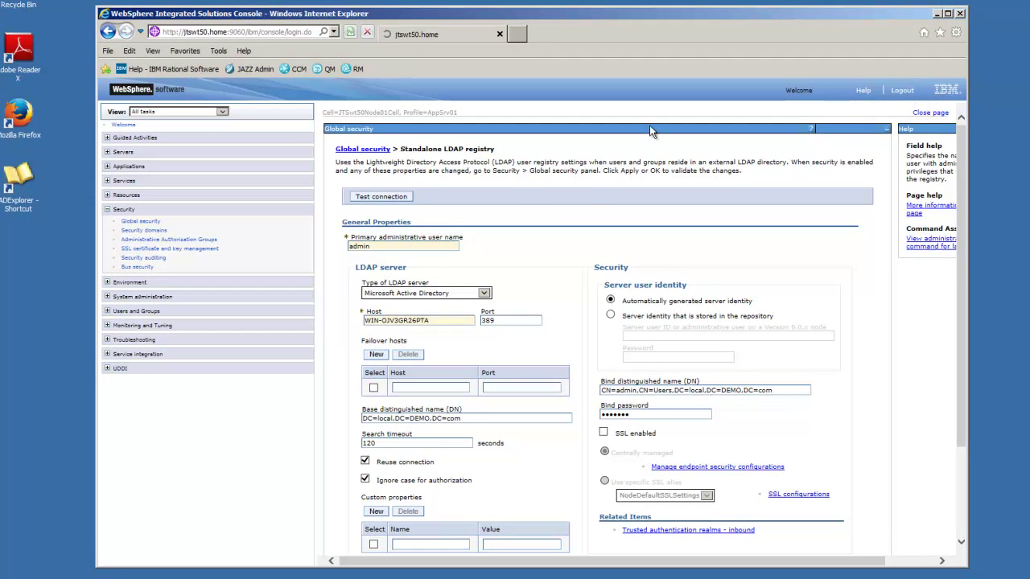
pyautogui.click(961, 14)
pyautogui.click(900, 78)
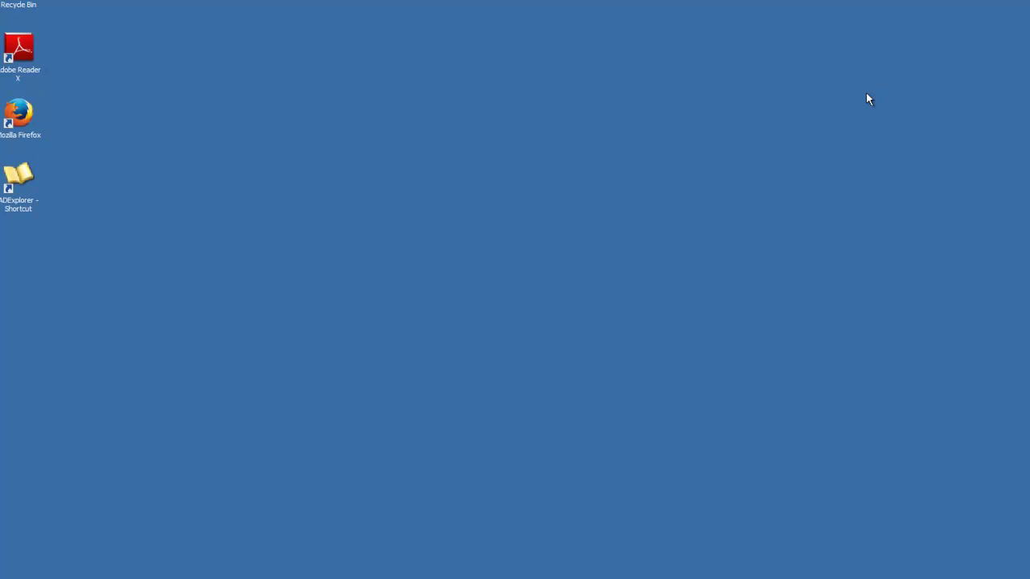
# - Run the AppSrv01 'Stop the server' shortcut as administrator and approve the prompt
pyautogui.press('super')
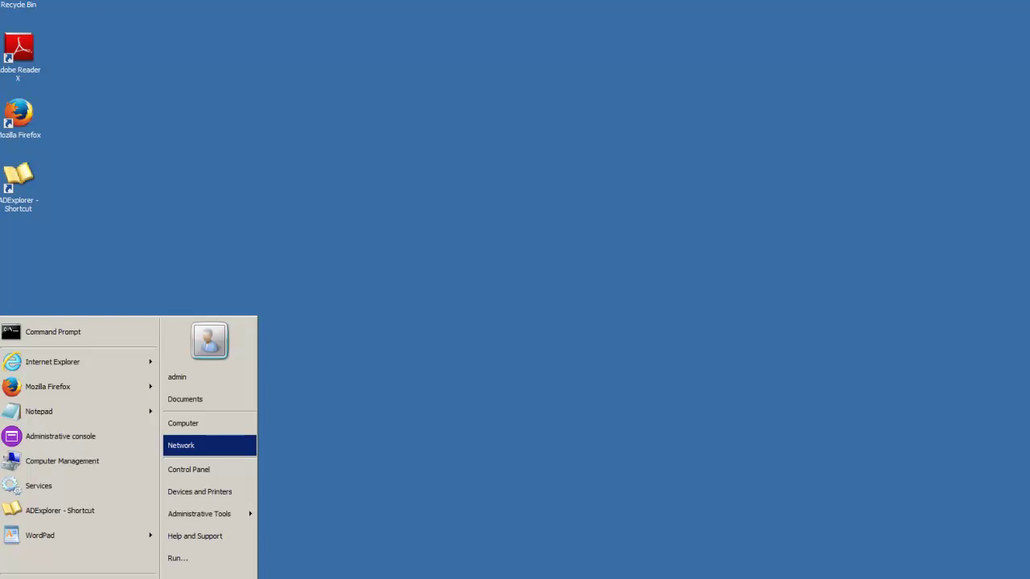
pyautogui.click(40, 576)
pyautogui.click(40, 429)
pyautogui.click(48, 441)
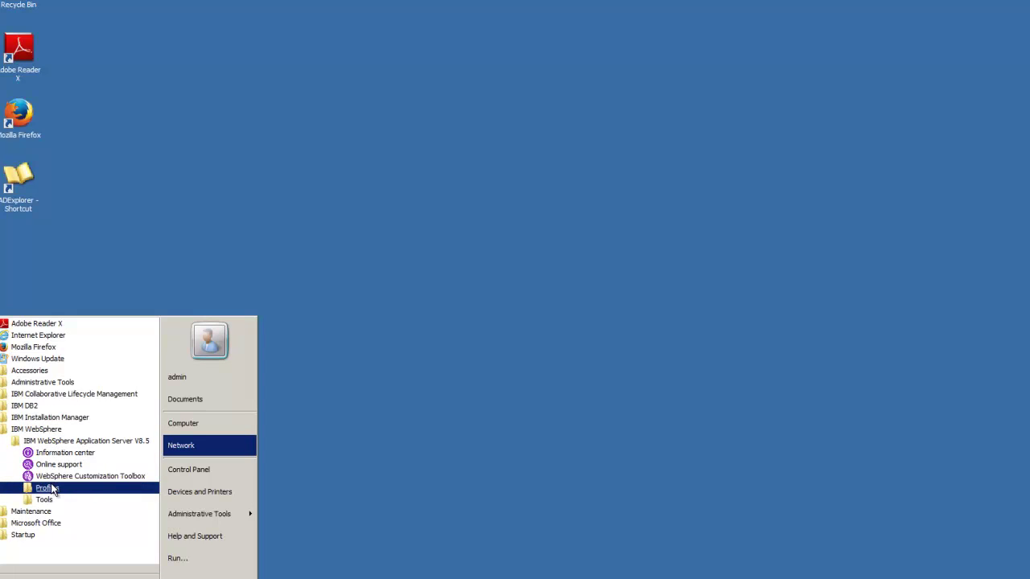
pyautogui.click(47, 487)
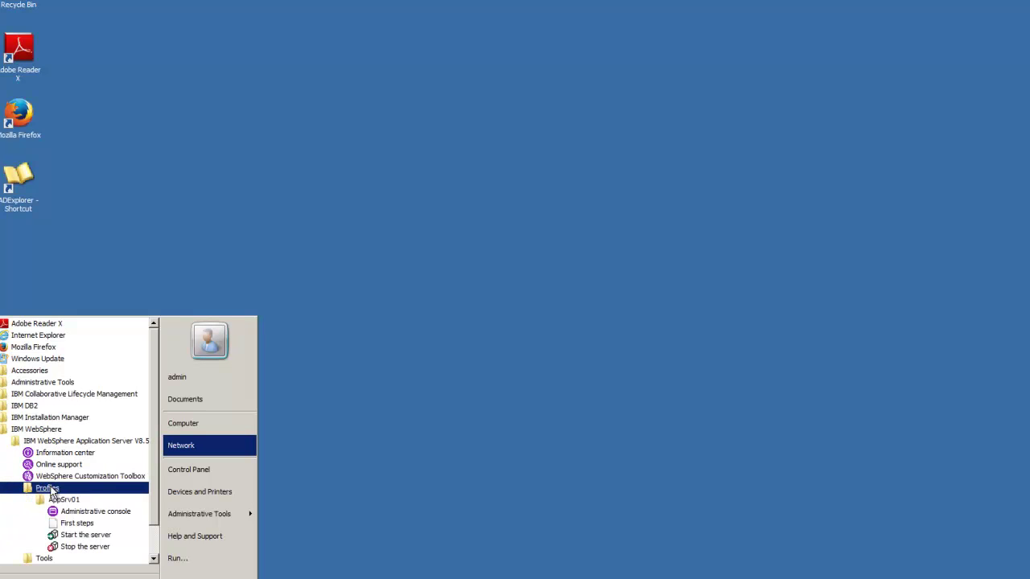
pyautogui.rightClick(71, 550)
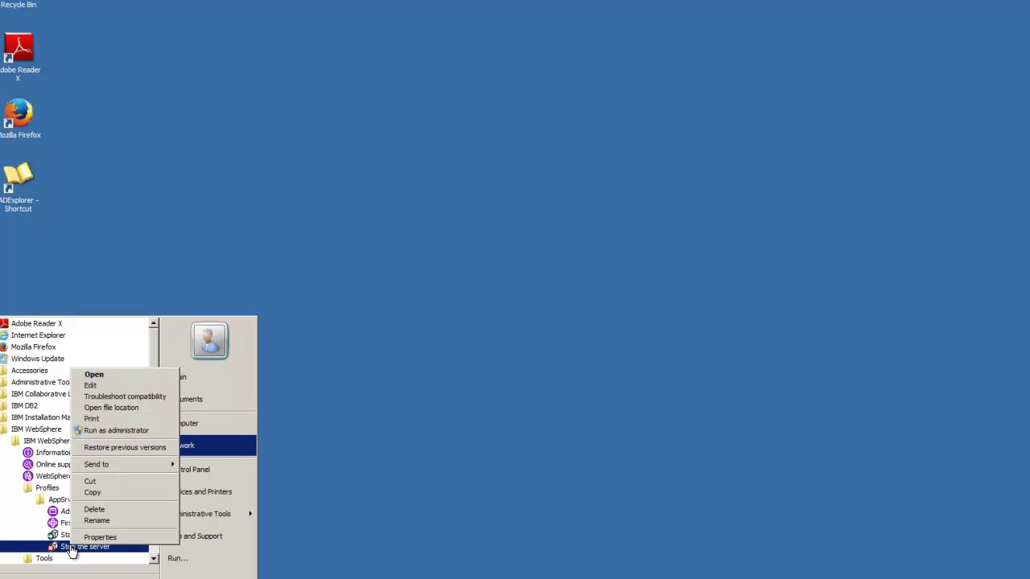
pyautogui.click(113, 430)
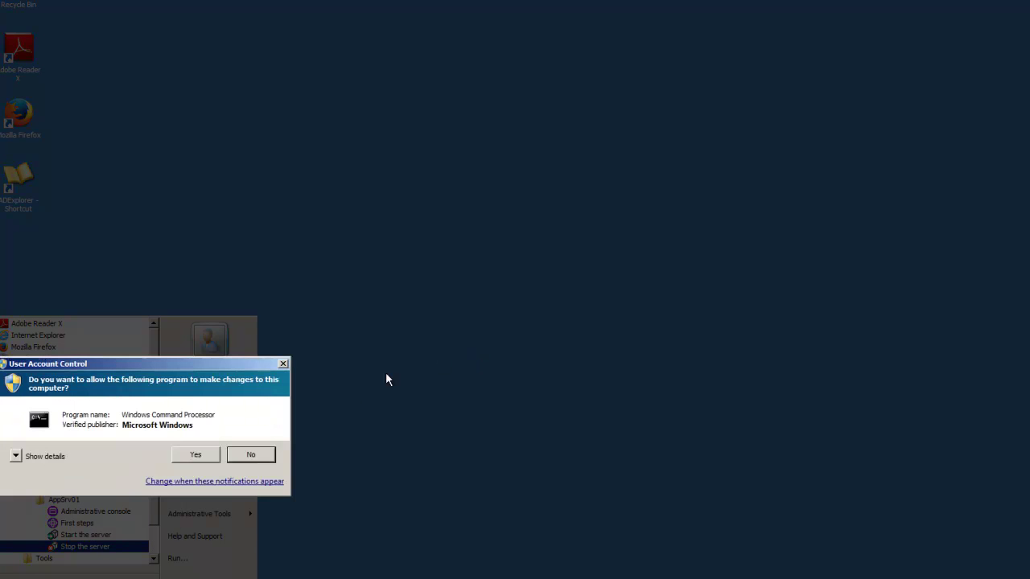
pyautogui.click(197, 454)
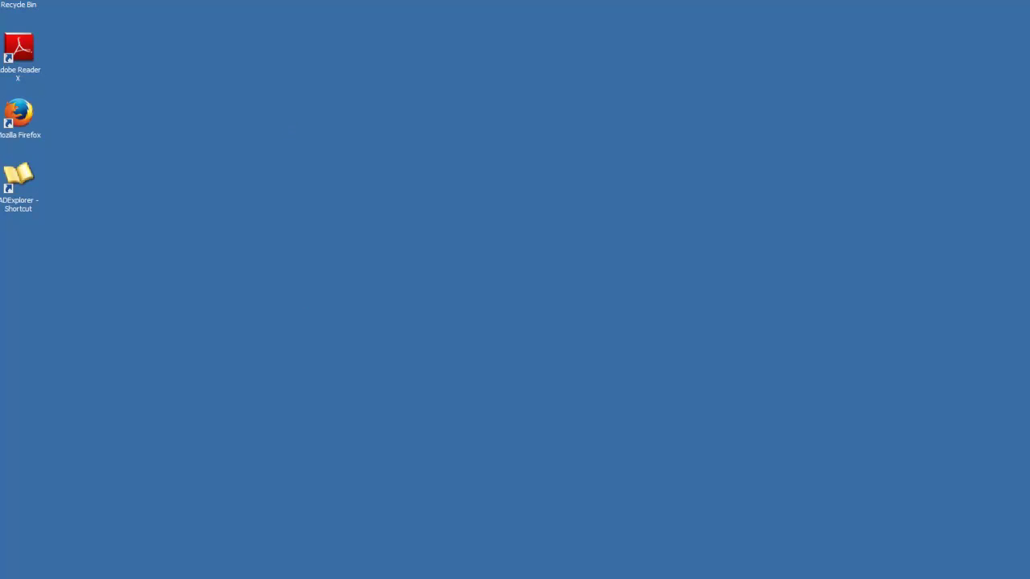
# - Run the AppSrv01 'Start the server' shortcut as administrator and approve the permission prompt
pyautogui.click(24, 578)
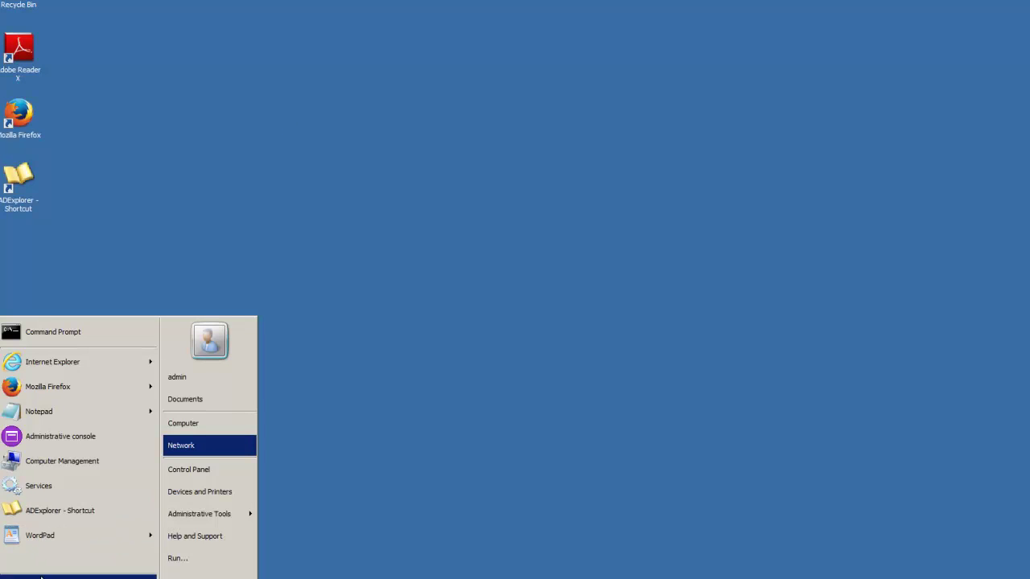
pyautogui.click(40, 576)
pyautogui.click(51, 430)
pyautogui.click(67, 442)
pyautogui.click(54, 489)
pyautogui.click(68, 500)
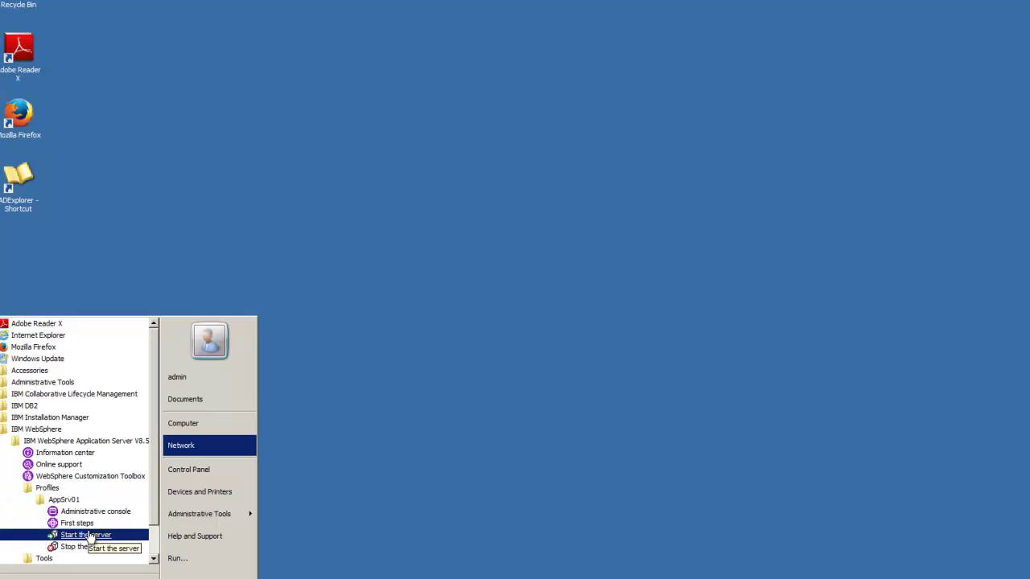
pyautogui.rightClick(88, 535)
pyautogui.click(115, 420)
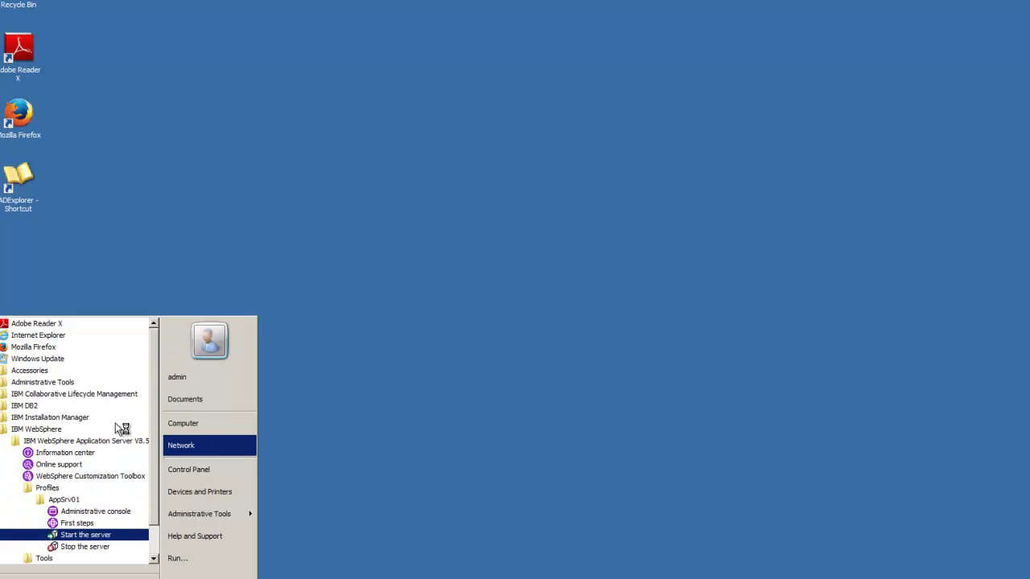
pyautogui.click(205, 455)
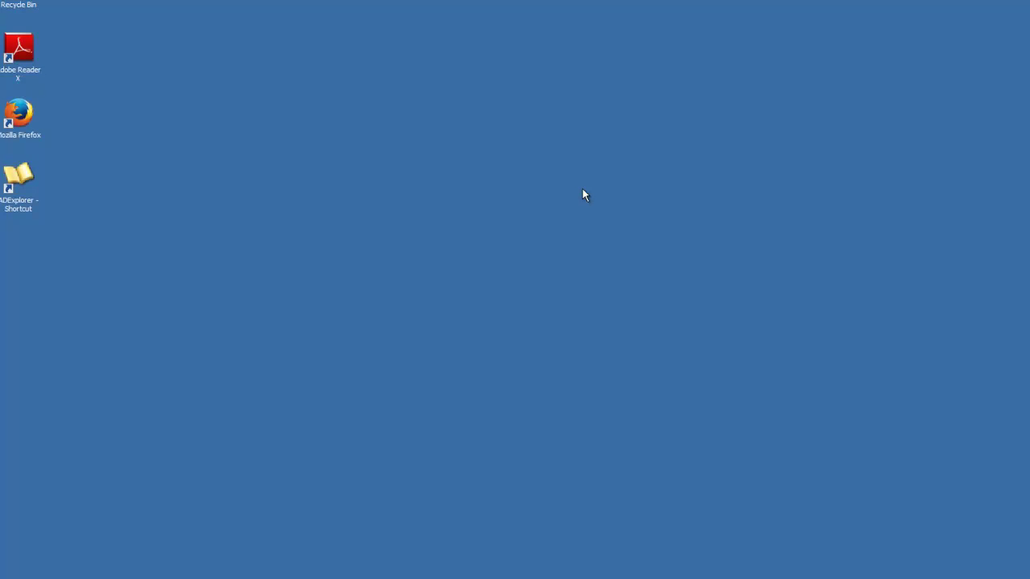
# - Launch the WebSphere administrative console and continue past the security certificate warning
pyautogui.click(58, 568)
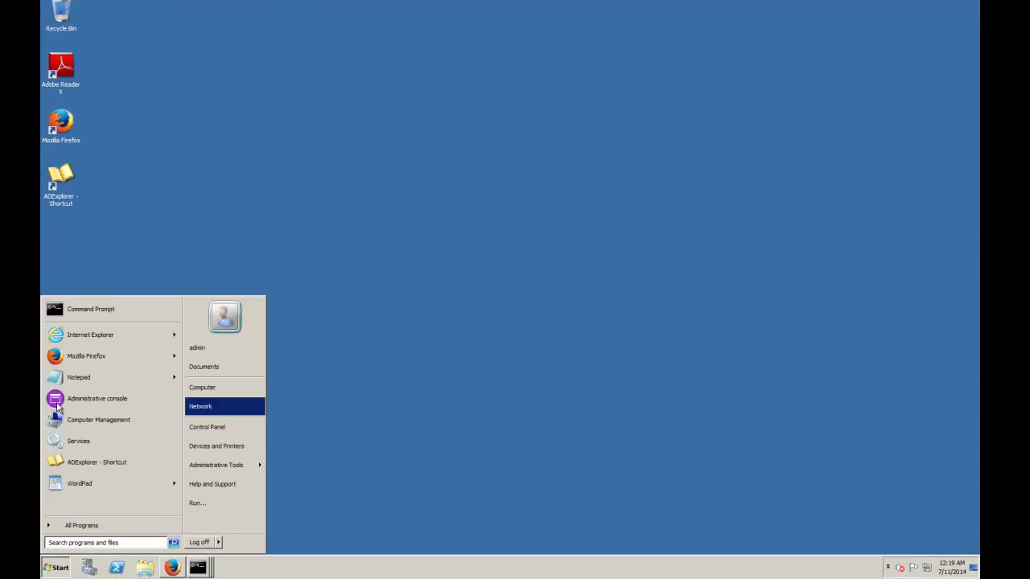
pyautogui.click(97, 398)
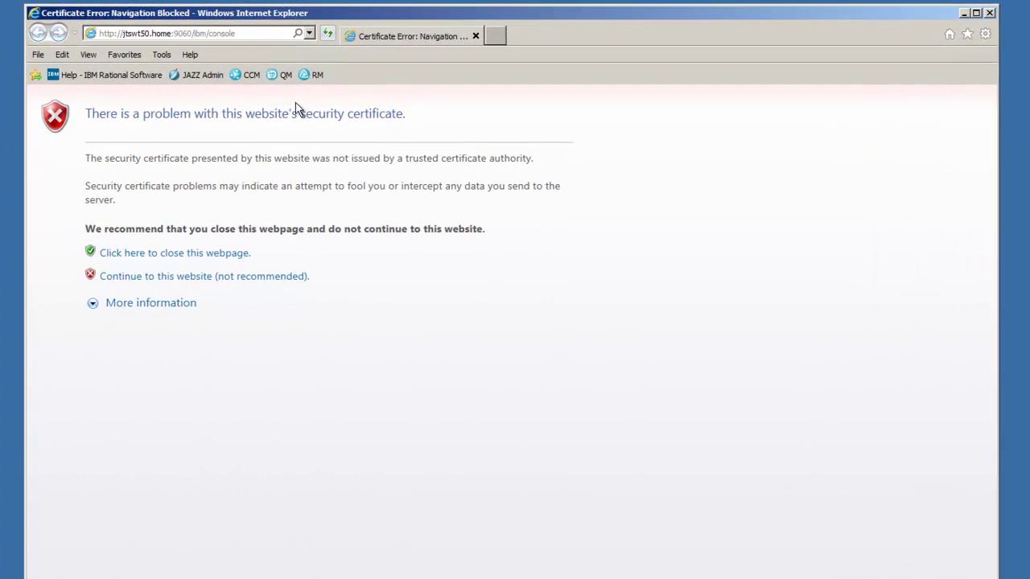
pyautogui.click(119, 281)
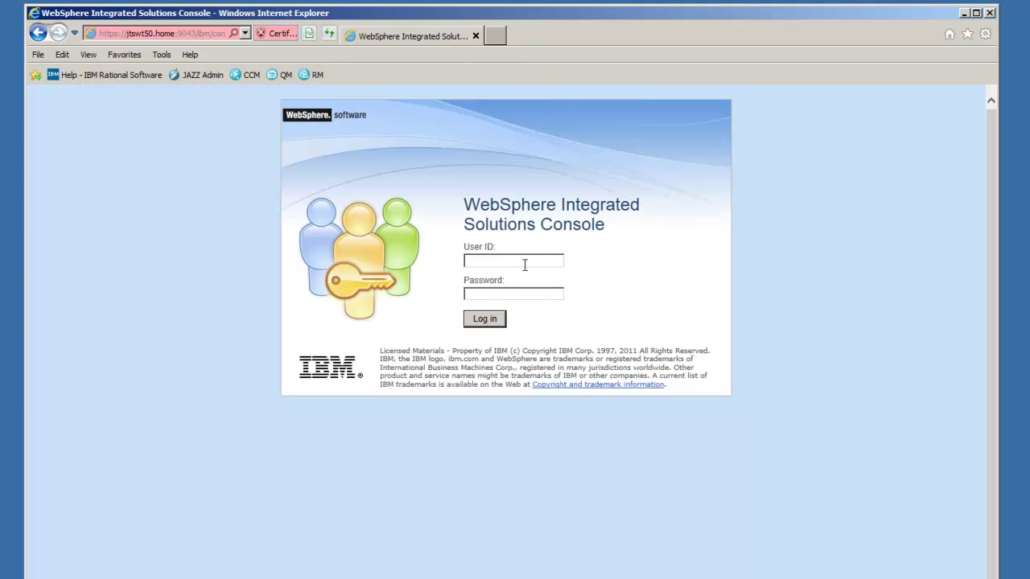
# - Log in with the administrator user ID and password after a rejected first attempt
pyautogui.write('admin')
pyautogui.press('BackSpace')
pyautogui.press('BackSpace')
pyautogui.press('BackSpace')
pyautogui.press('BackSpace')
pyautogui.press('BackSpace')
pyautogui.click(485, 320)
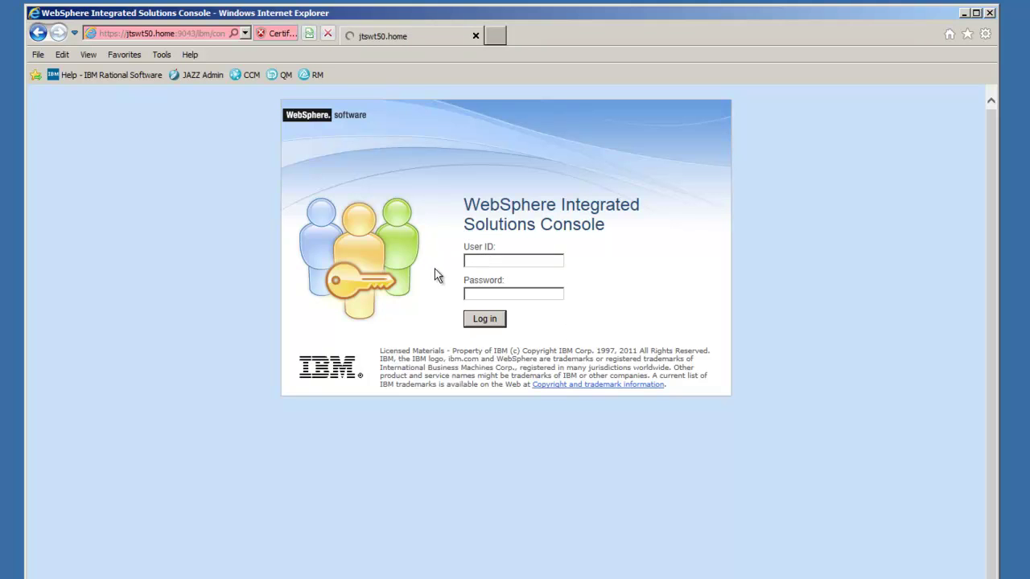
pyautogui.click(494, 263)
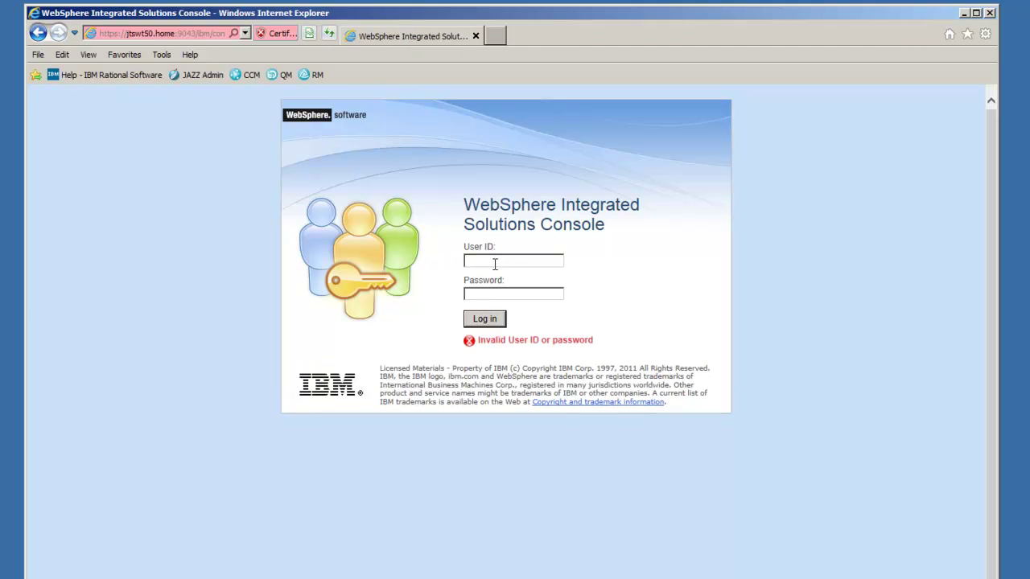
pyautogui.write('adminadmin0rd')
pyautogui.click(494, 319)
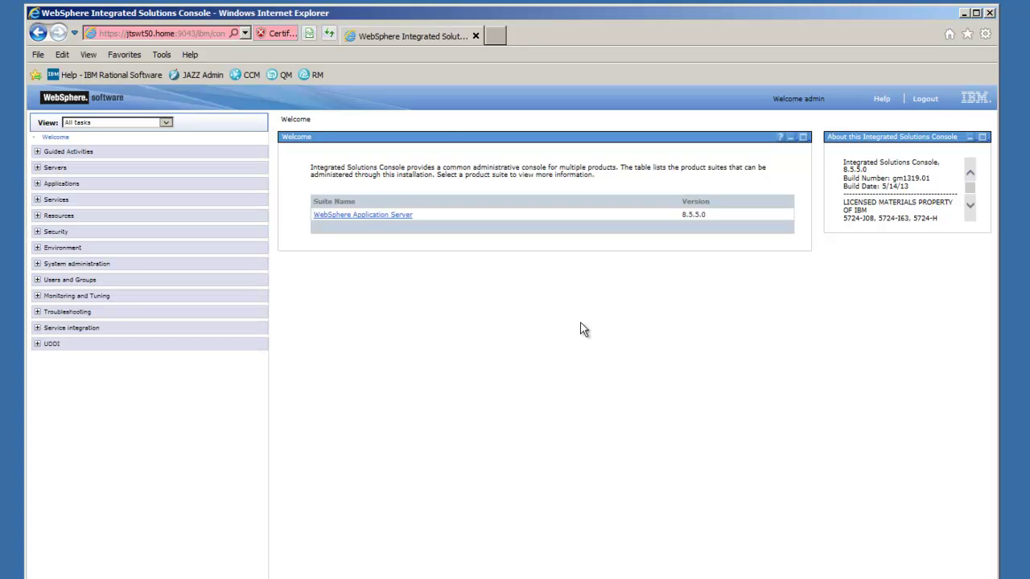
# - Stop the DefaultApplication, ivtApp and query enterprise applications
pyautogui.rightClick(46, 196)
pyautogui.click(6, 198)
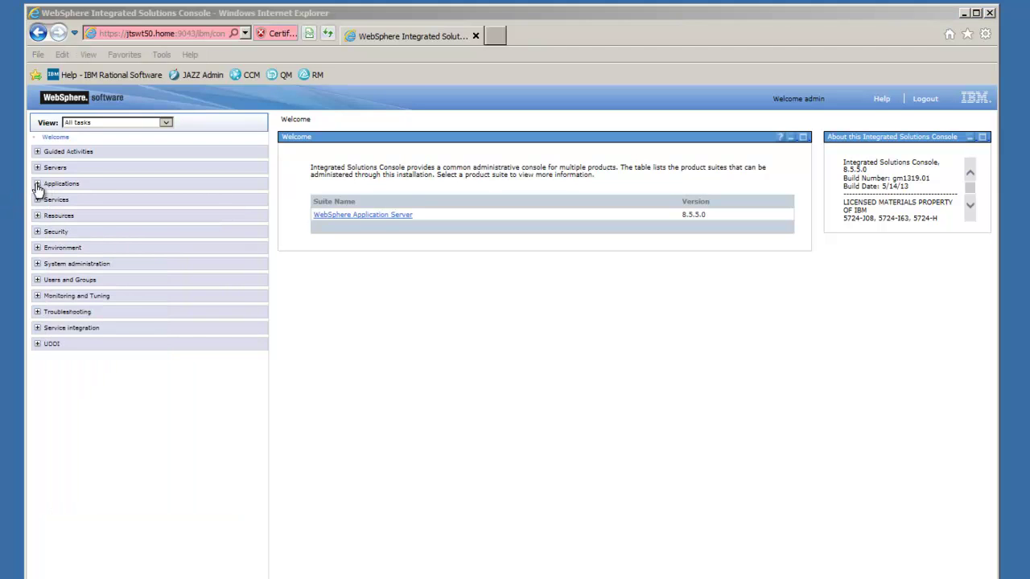
pyautogui.click(36, 186)
pyautogui.click(37, 184)
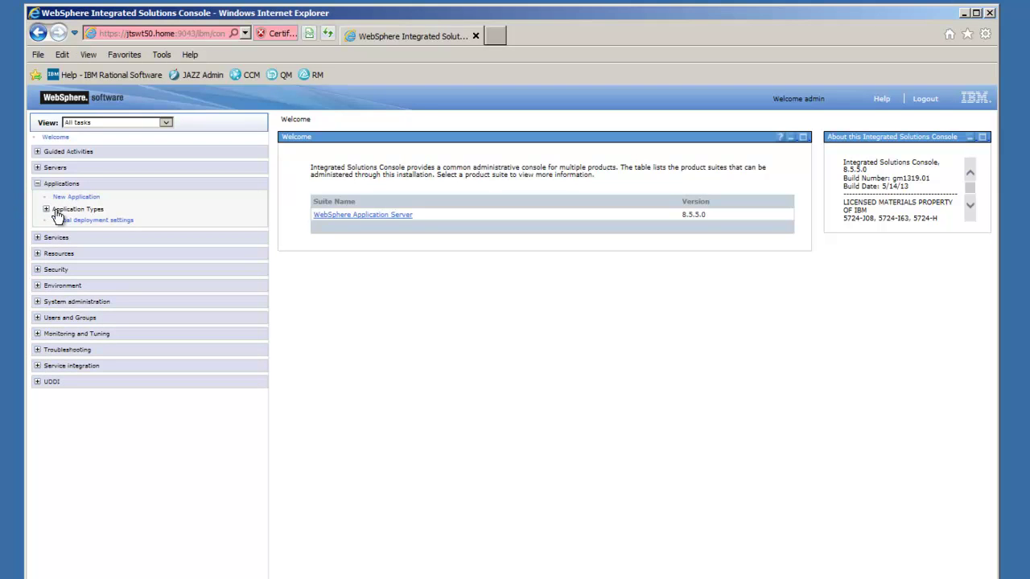
pyautogui.click(63, 211)
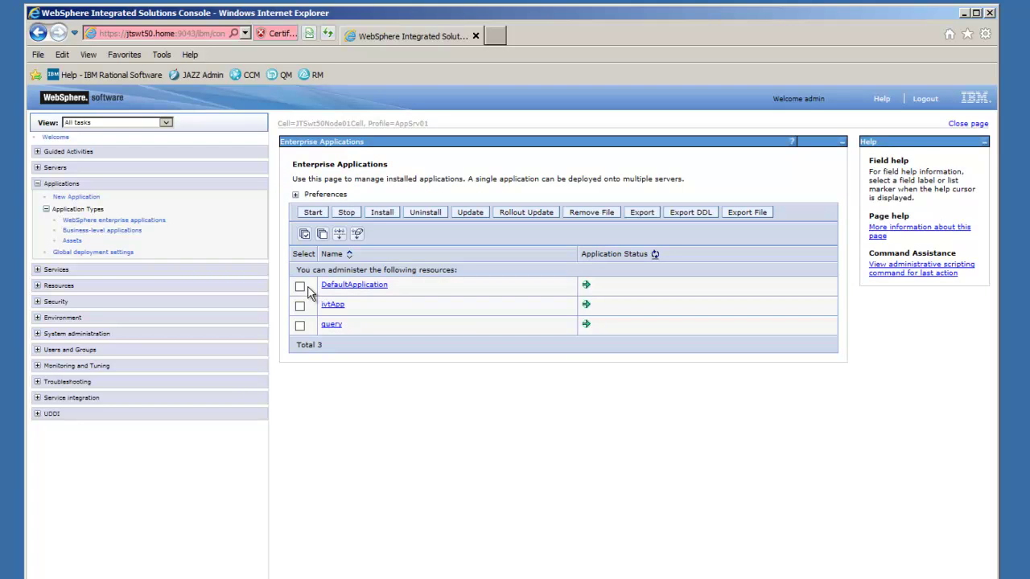
pyautogui.click(301, 287)
pyautogui.click(300, 307)
pyautogui.click(300, 326)
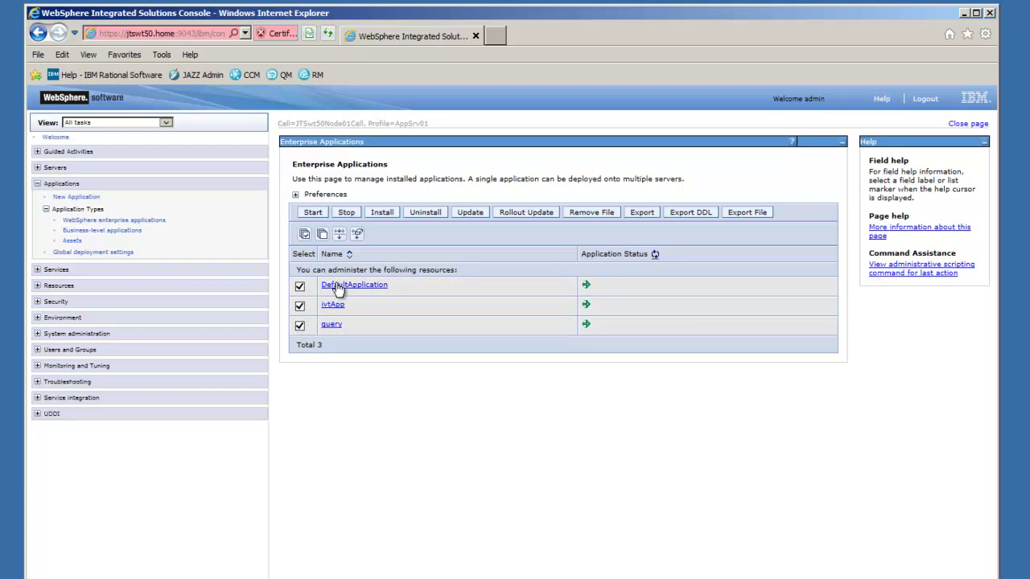
pyautogui.click(346, 212)
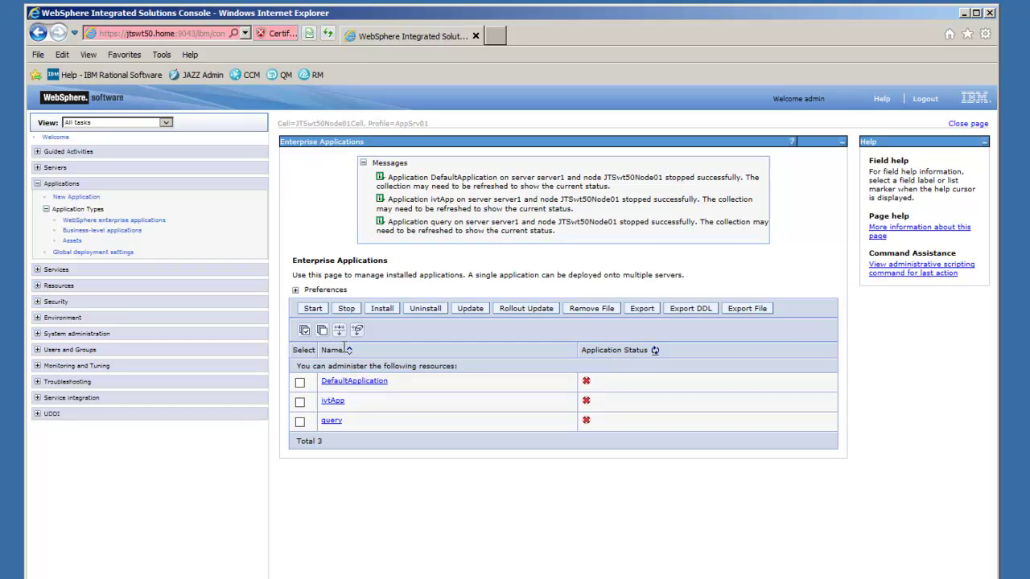
# - Uninstall DefaultApplication, ivtApp and query, confirming the removal
pyautogui.click(299, 383)
pyautogui.click(299, 401)
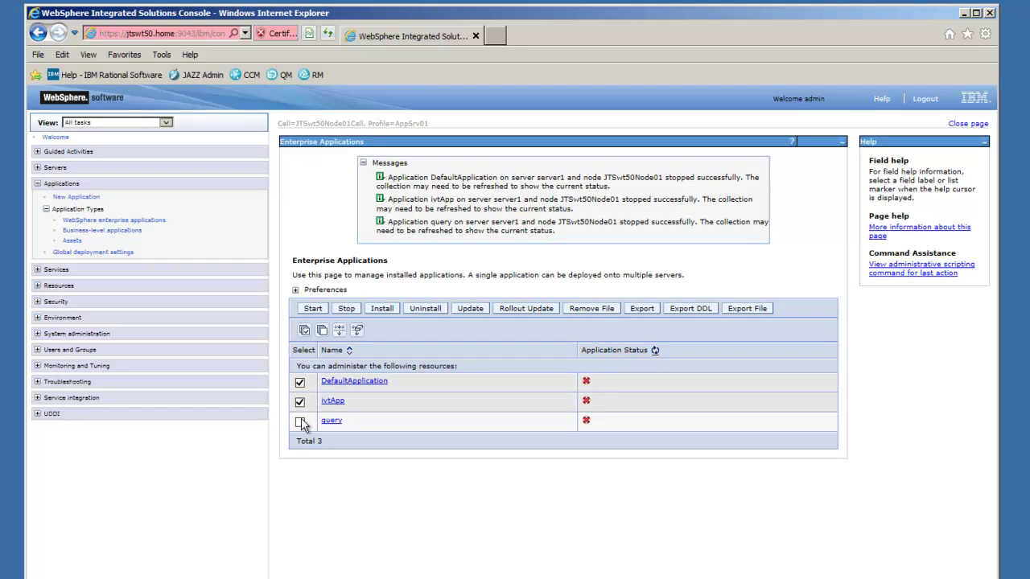
pyautogui.click(300, 422)
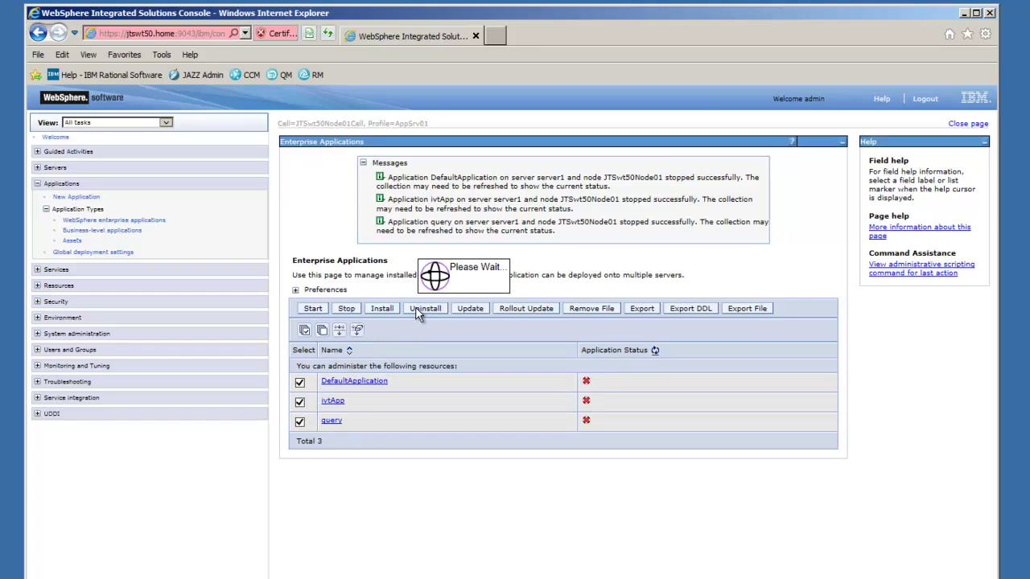
pyautogui.click(417, 310)
pyautogui.rightClick(303, 252)
pyautogui.click(303, 253)
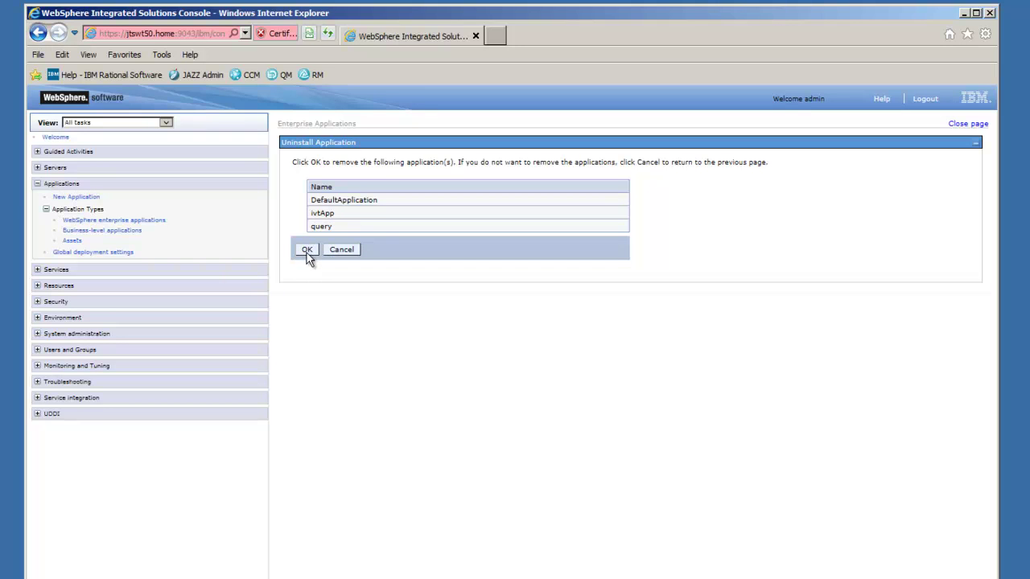
pyautogui.click(306, 252)
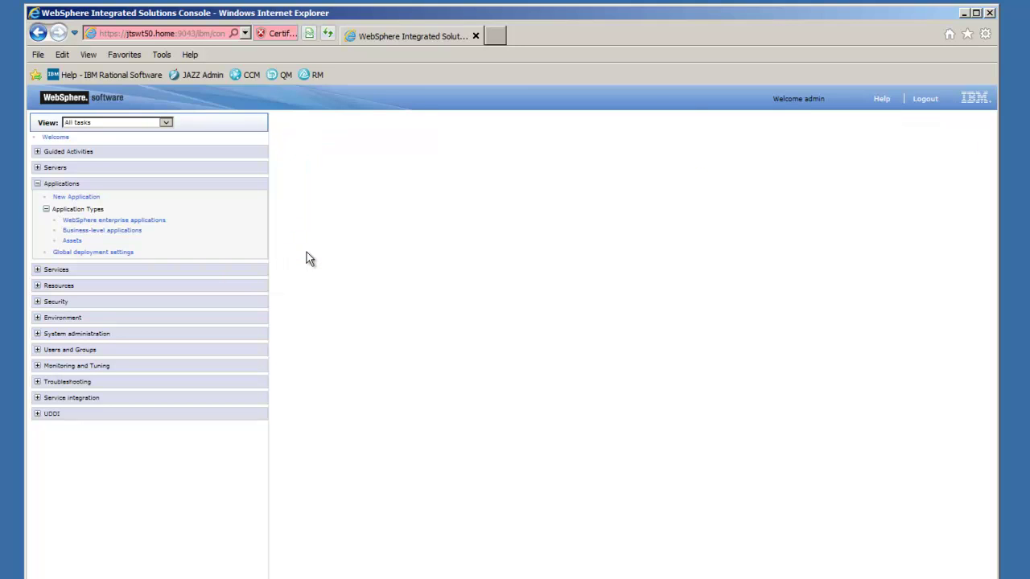
pyautogui.click(108, 220)
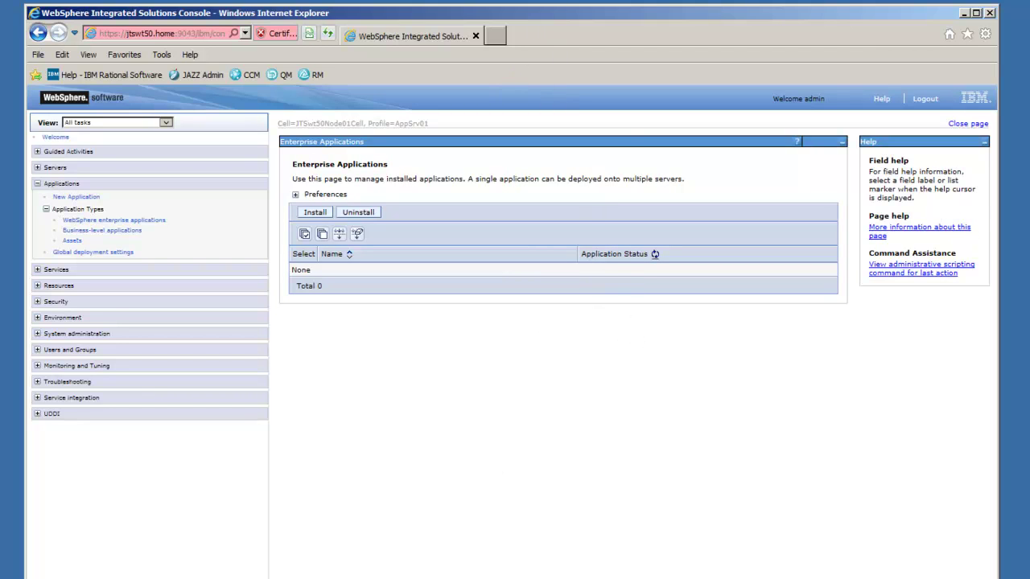
pyautogui.press('super')
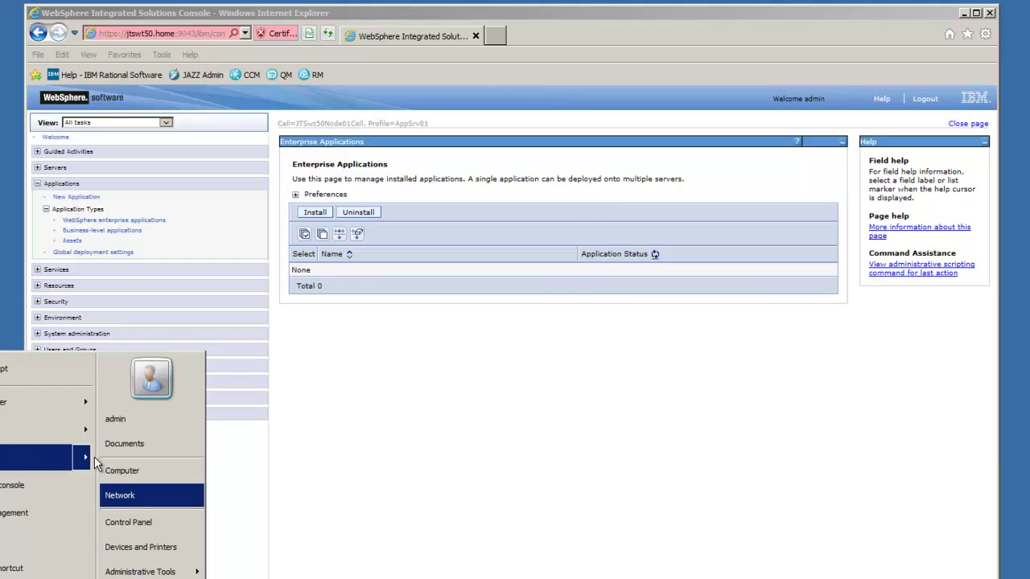
pyautogui.click(138, 471)
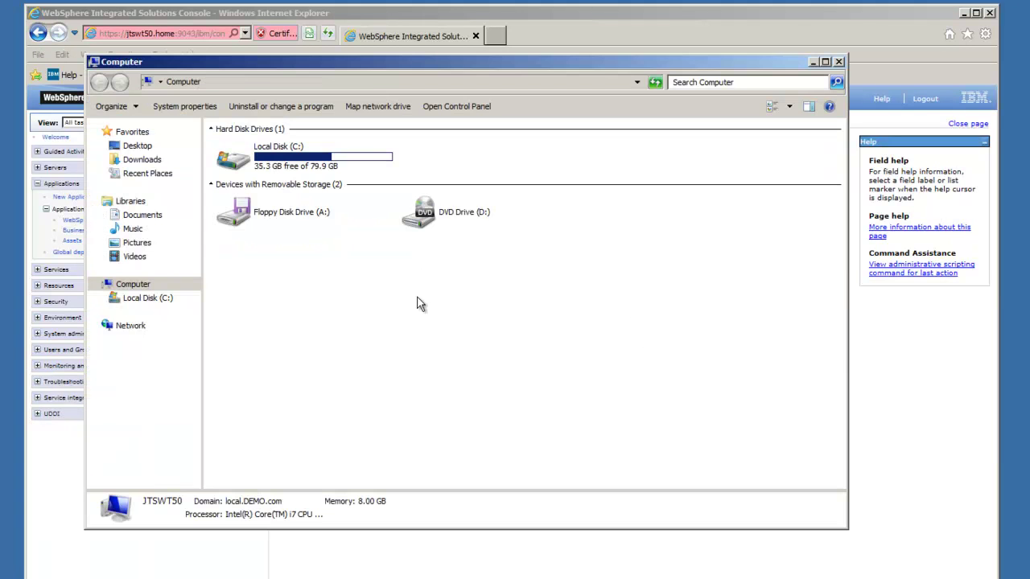
pyautogui.click(288, 157)
pyautogui.doubleClick(288, 157)
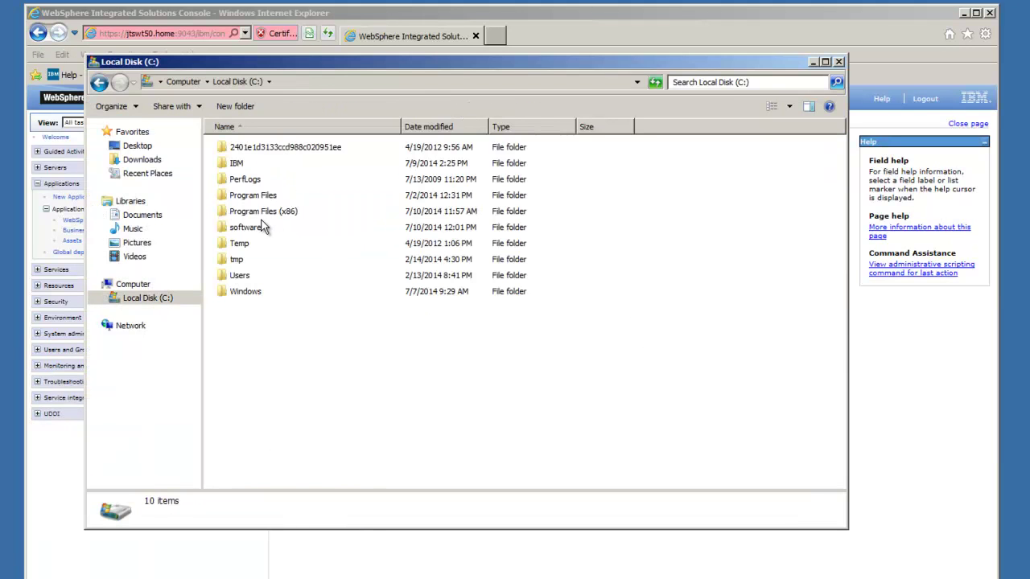
pyautogui.doubleClick(237, 163)
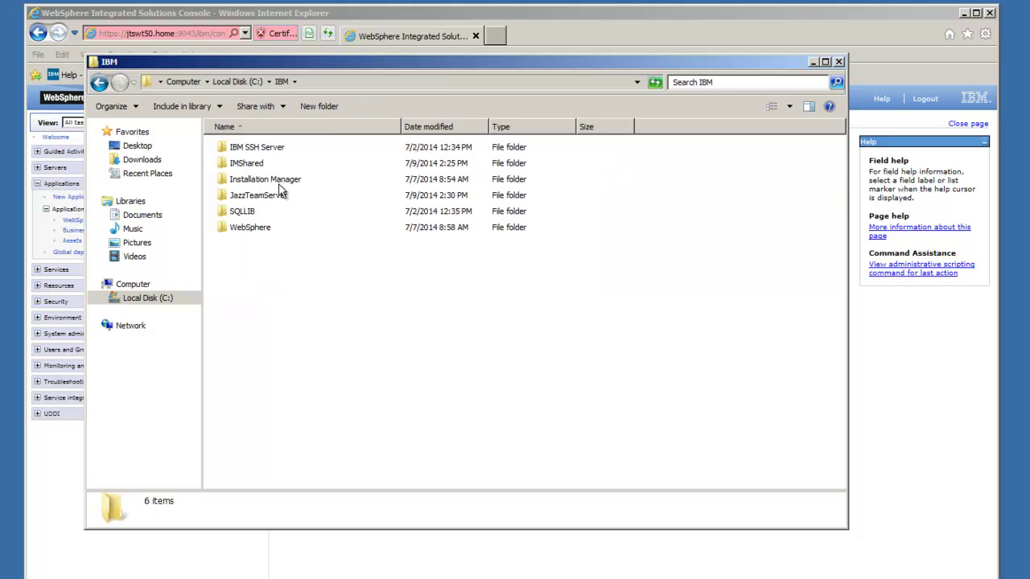
pyautogui.doubleClick(273, 197)
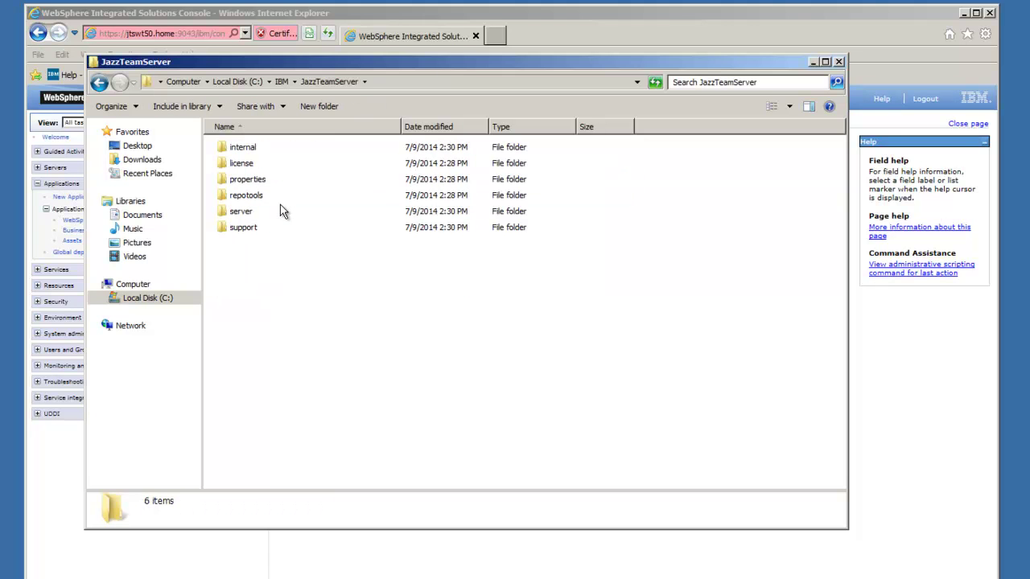
pyautogui.doubleClick(250, 214)
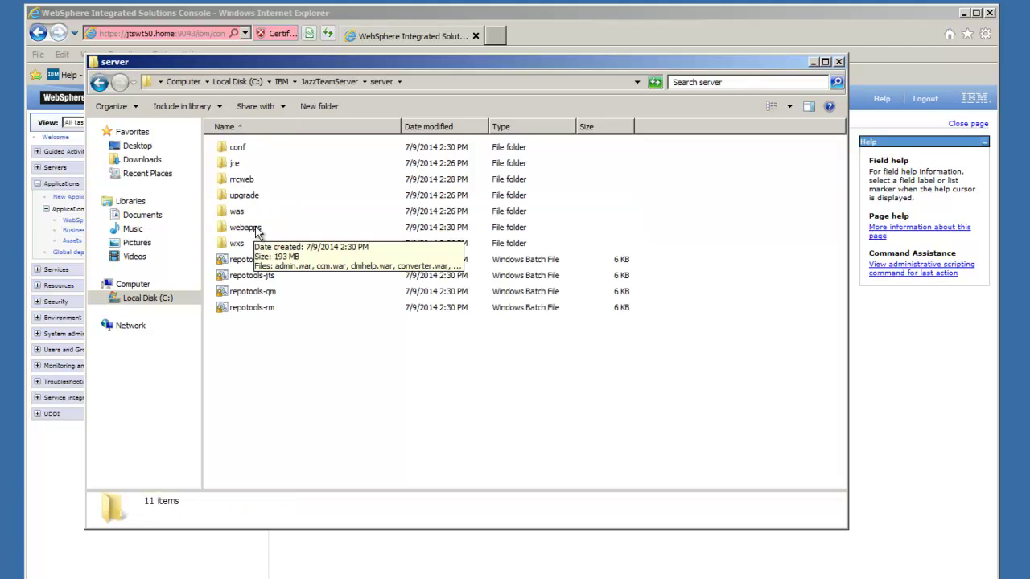
pyautogui.doubleClick(259, 229)
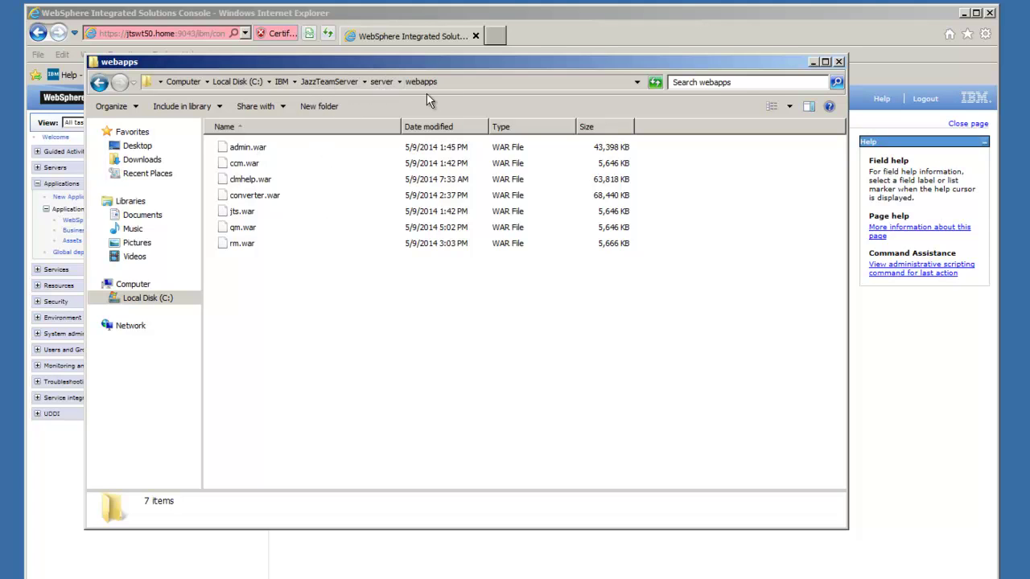
pyautogui.click(839, 61)
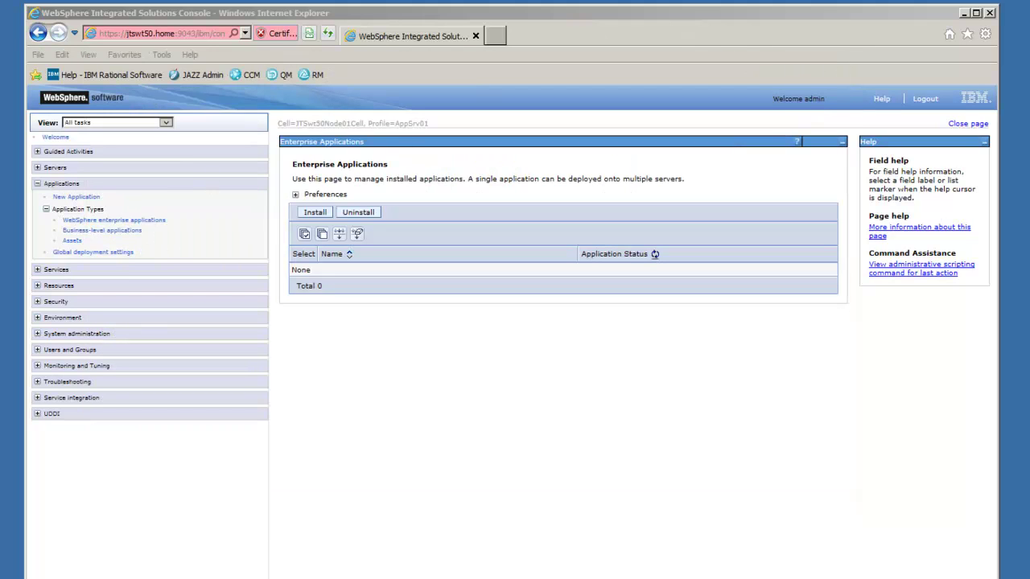
# - Skim the Rational Team Concert product page in Firefox, then switch to the IBM Knowledge Center CLM page
pyautogui.click(106, 577)
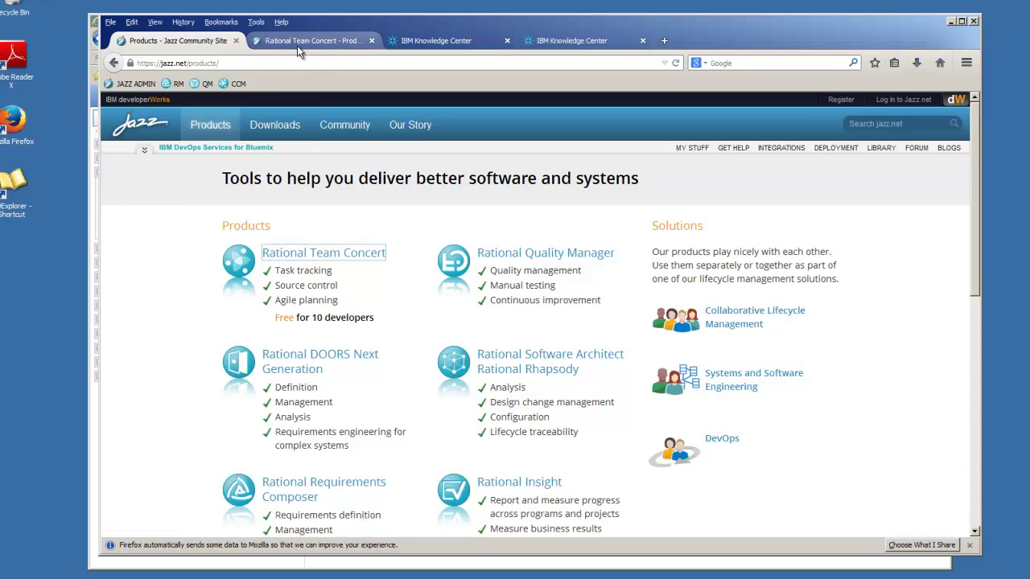
pyautogui.click(326, 38)
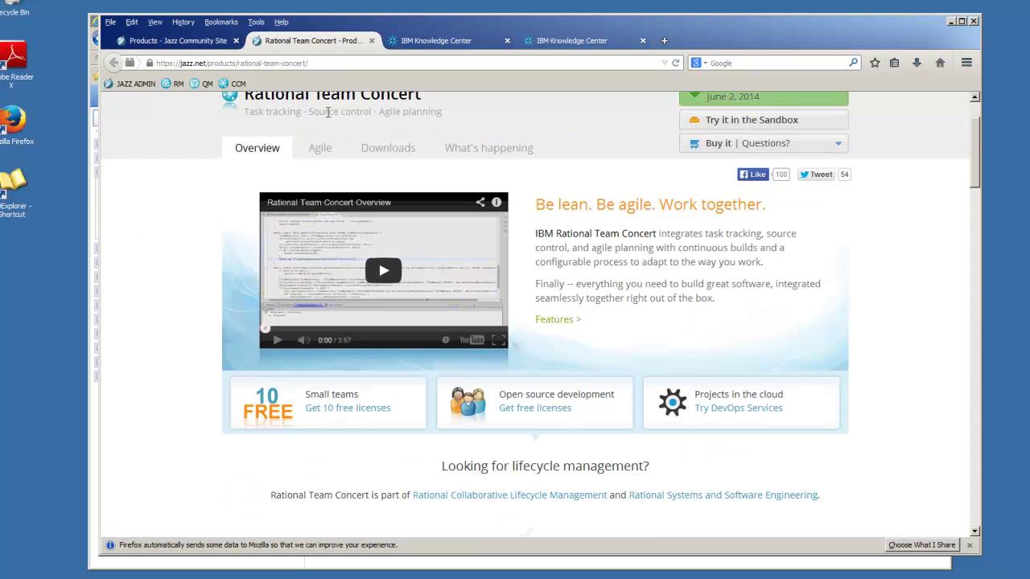
pyautogui.moveTo(978, 131); pyautogui.dragTo(980, 439)
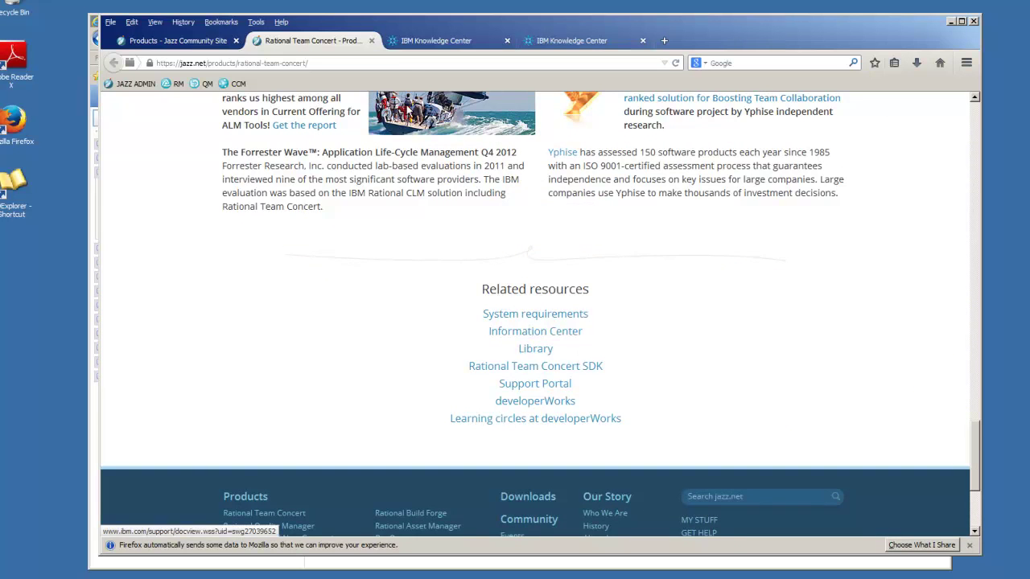
pyautogui.click(422, 42)
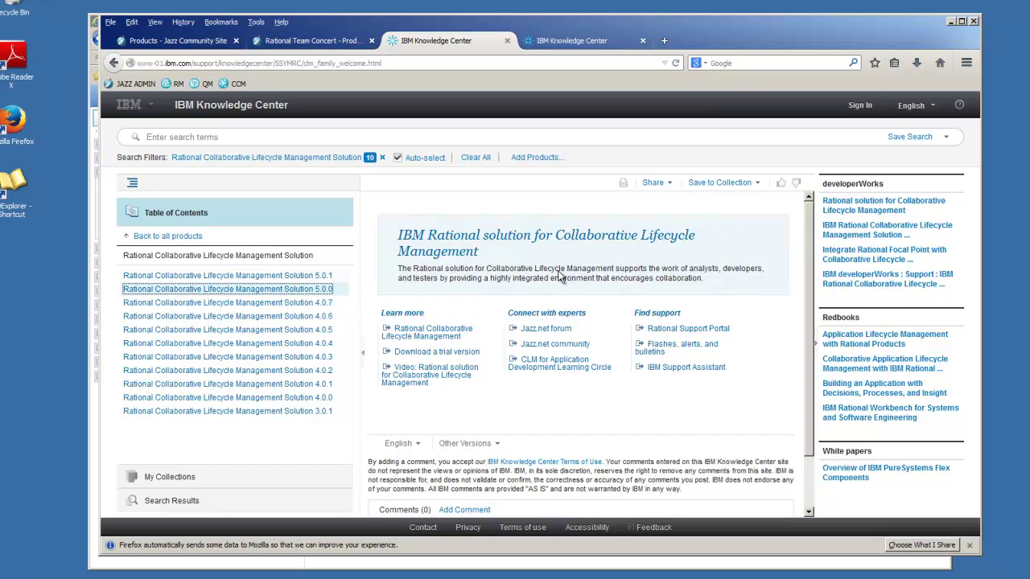
# - Drill into CLM 5.0.0 Jazz Team Server > Installing > Deploying > WebSphere and open the Integrated Solutions Console topic
pyautogui.click(576, 40)
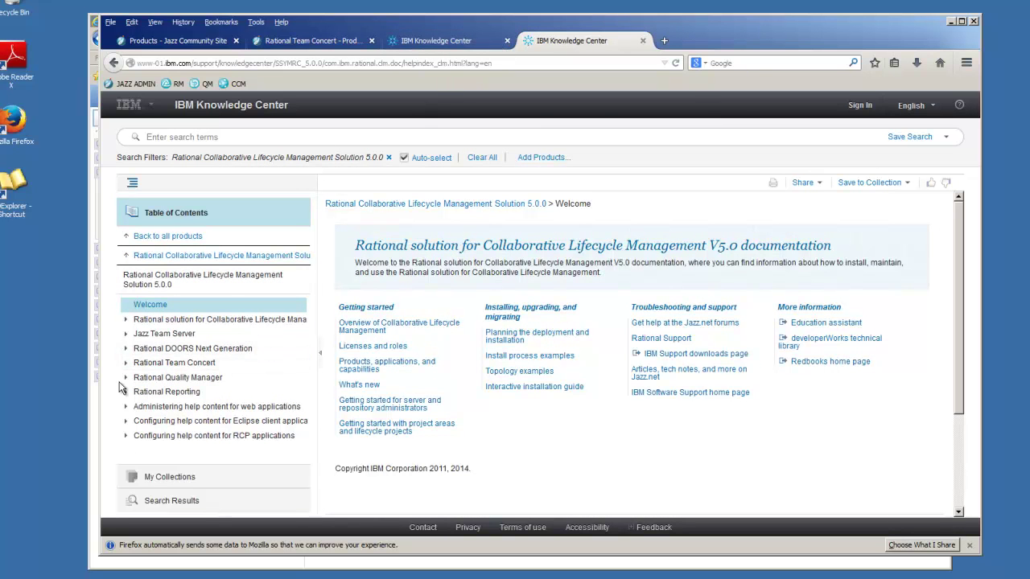
pyautogui.click(128, 336)
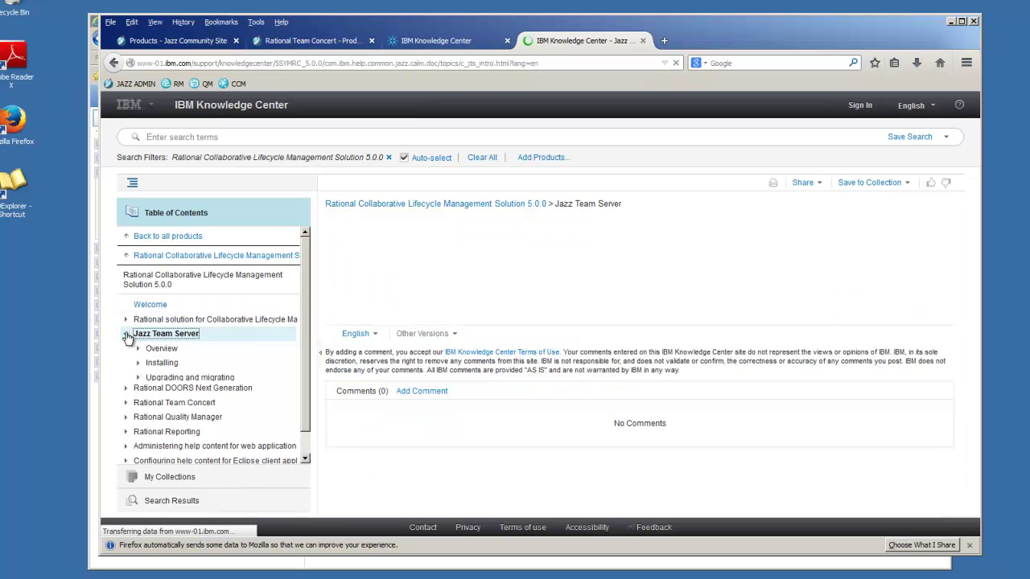
pyautogui.click(138, 363)
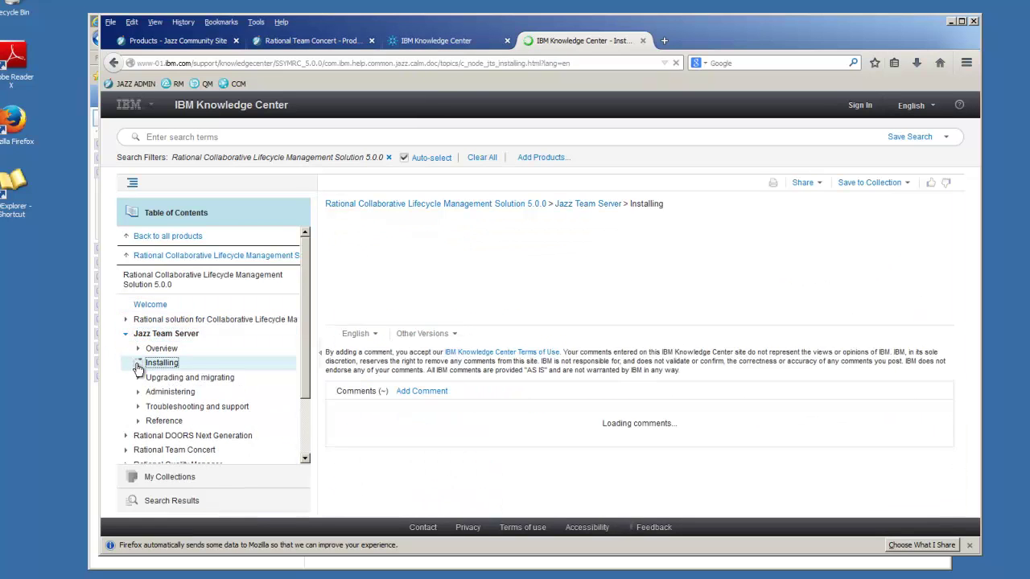
pyautogui.moveTo(310, 339); pyautogui.dragTo(307, 389)
pyautogui.click(153, 303)
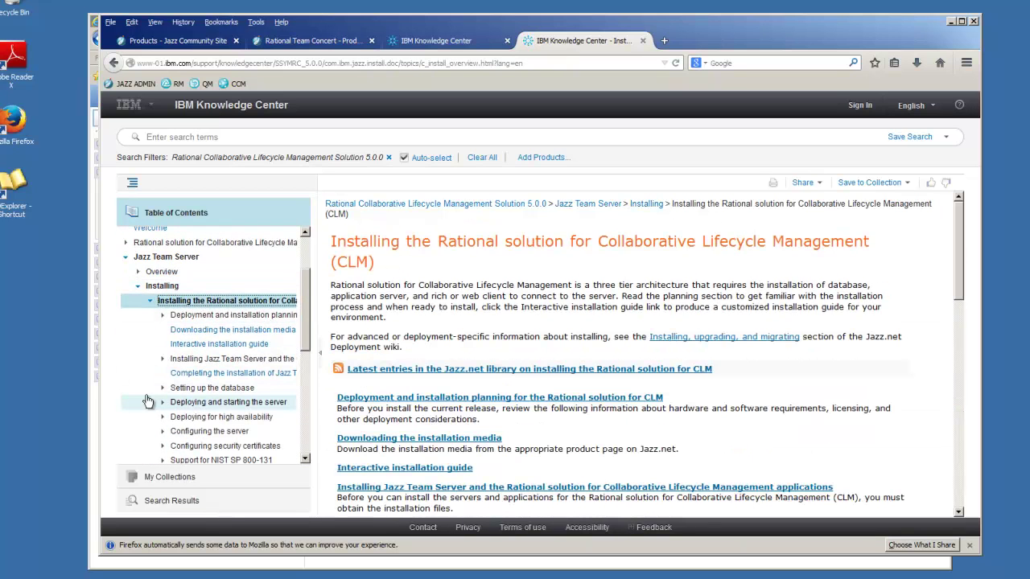
pyautogui.click(165, 404)
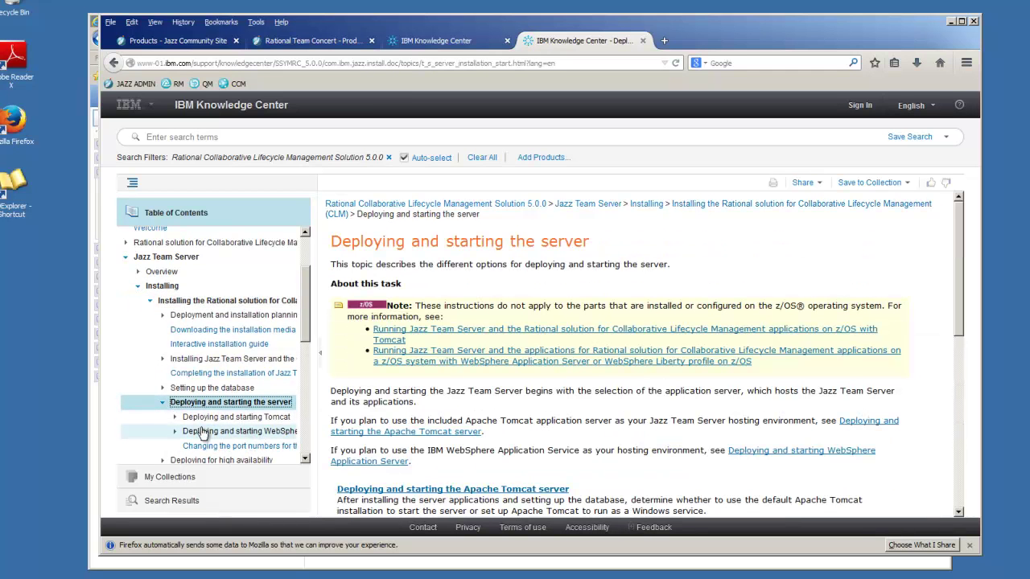
pyautogui.click(178, 433)
pyautogui.scroll(-2, 239, 436)
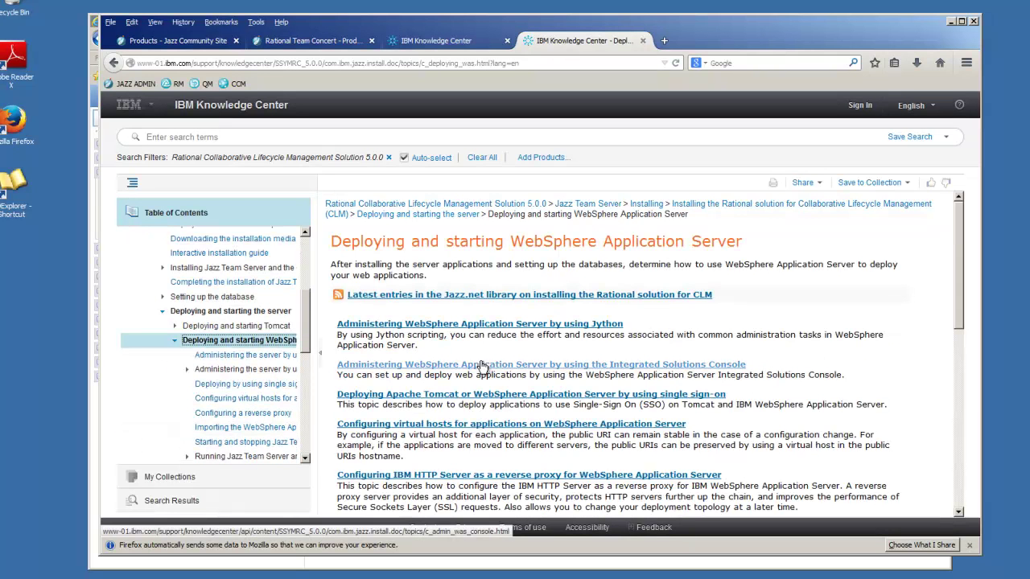
pyautogui.click(626, 368)
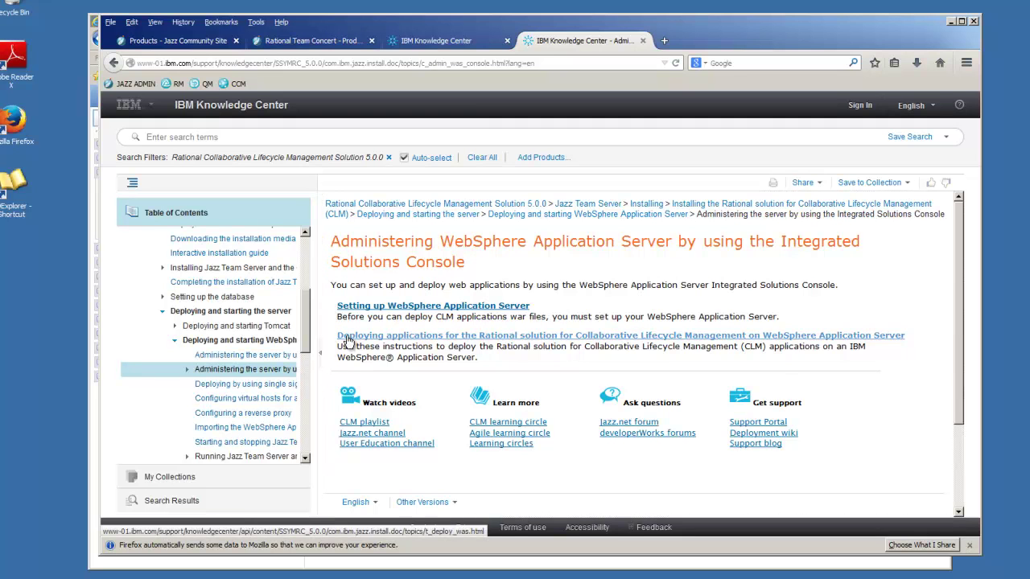
# - Read through the 'Deploying CLM applications on WebSphere' procedure, then minimize Firefox back to the console
pyautogui.click(348, 338)
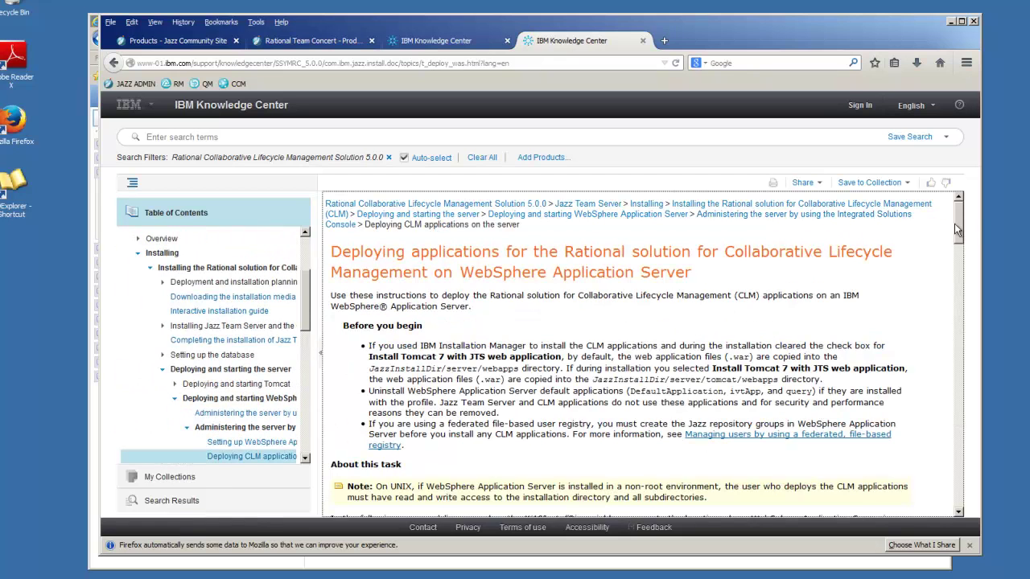
pyautogui.moveTo(958, 224)
pyautogui.mouseDown()
pyautogui.moveTo(956, 267)
pyautogui.moveTo(956, 243)
pyautogui.mouseUp()
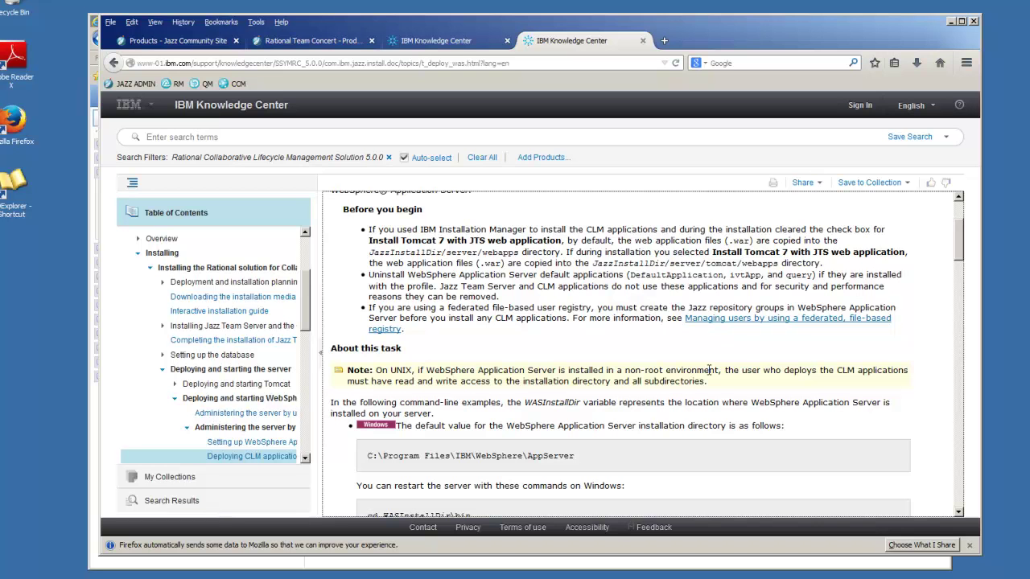
pyautogui.moveTo(957, 246); pyautogui.dragTo(955, 321)
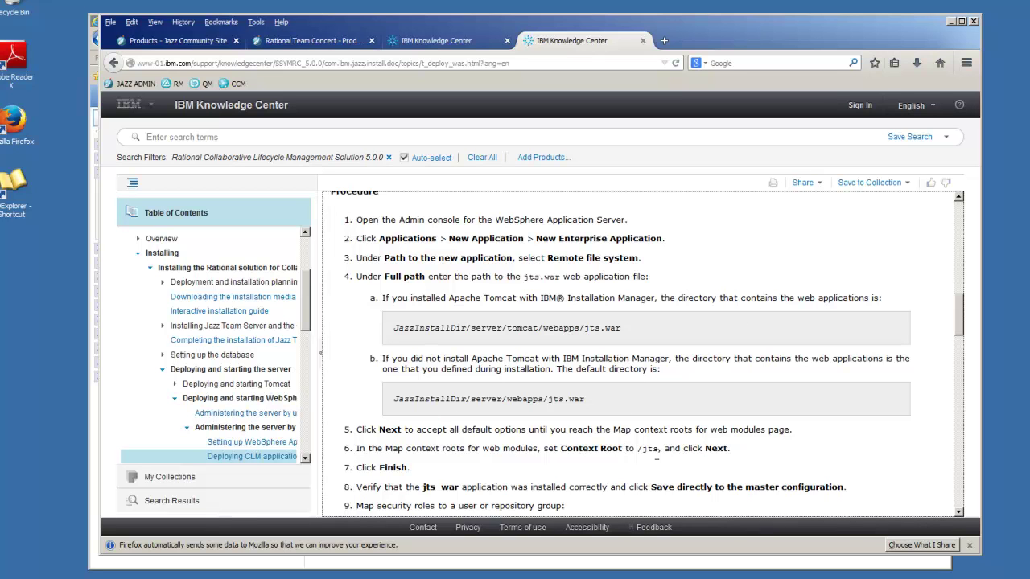
pyautogui.moveTo(965, 329); pyautogui.dragTo(965, 345)
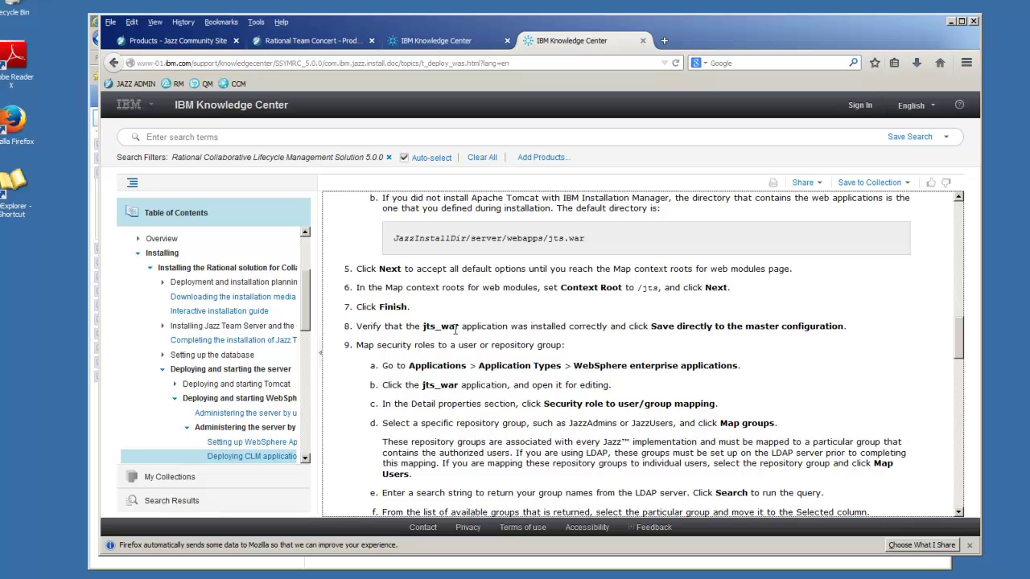
pyautogui.moveTo(957, 331); pyautogui.dragTo(945, 388)
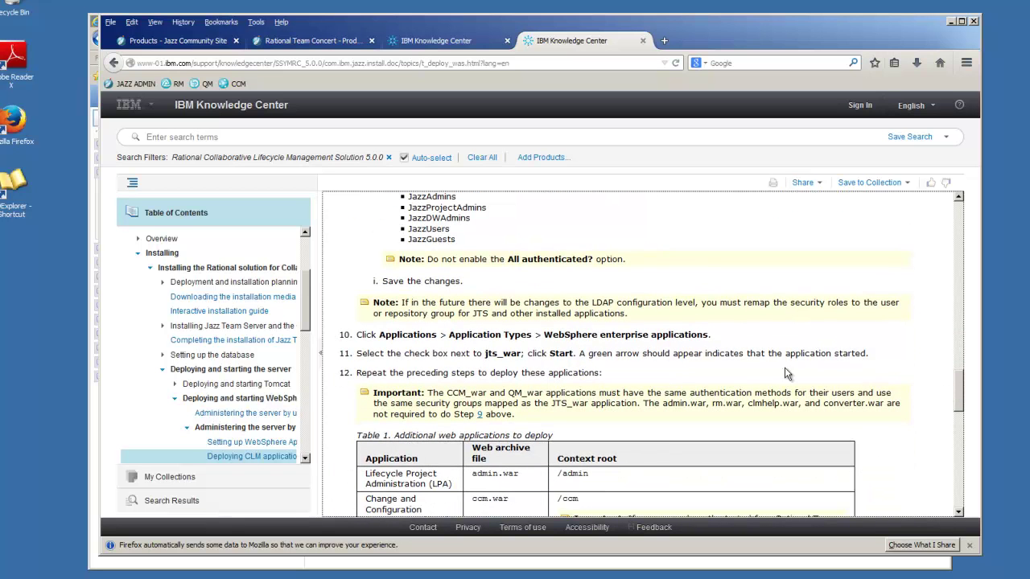
pyautogui.moveTo(959, 383); pyautogui.dragTo(946, 334)
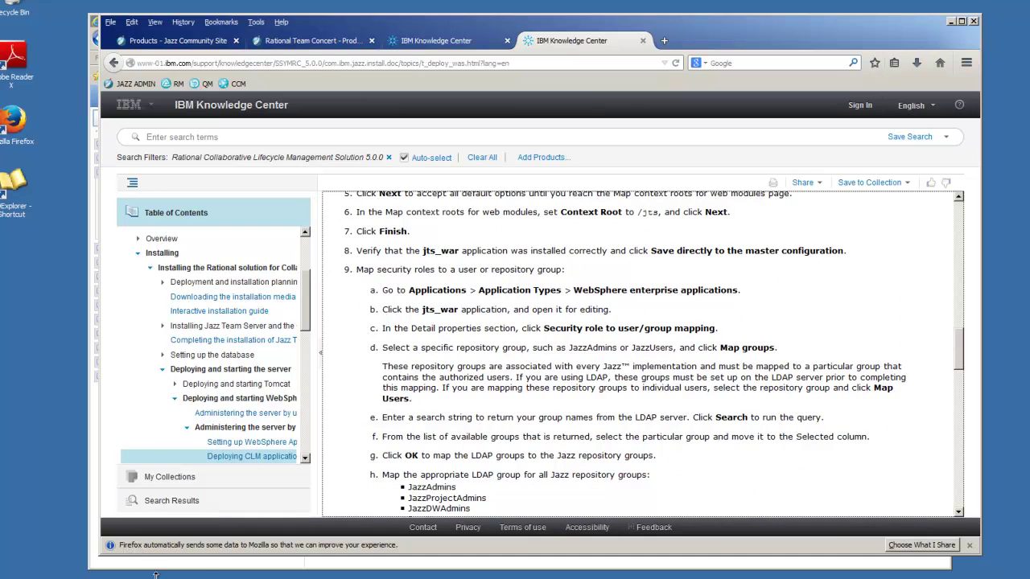
pyautogui.click(950, 21)
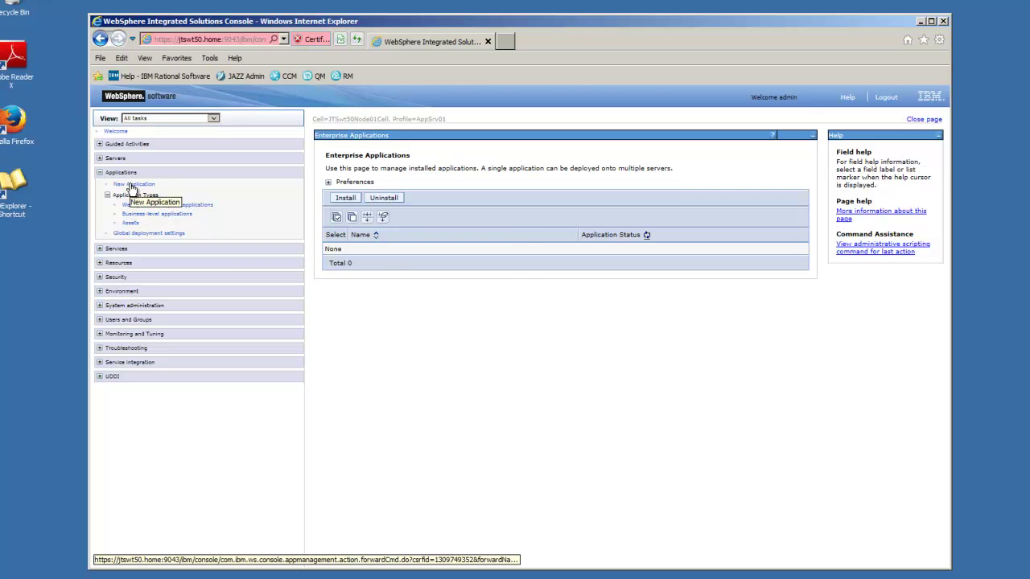
# - Start a new enterprise application install and pick C:\IBM\JazzTeamServer\server\webapps\jts.war as the file
pyautogui.click(131, 187)
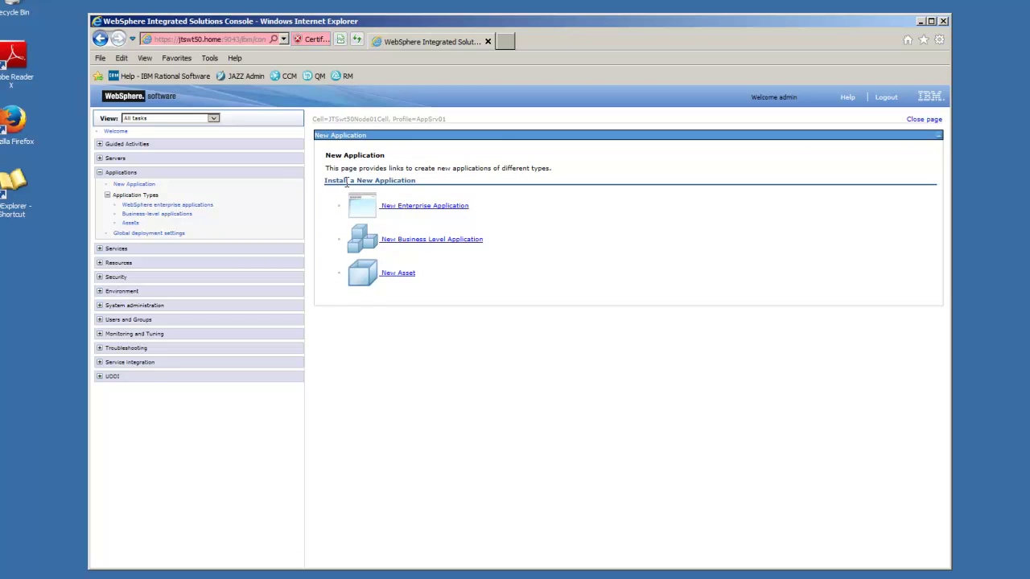
pyautogui.click(443, 207)
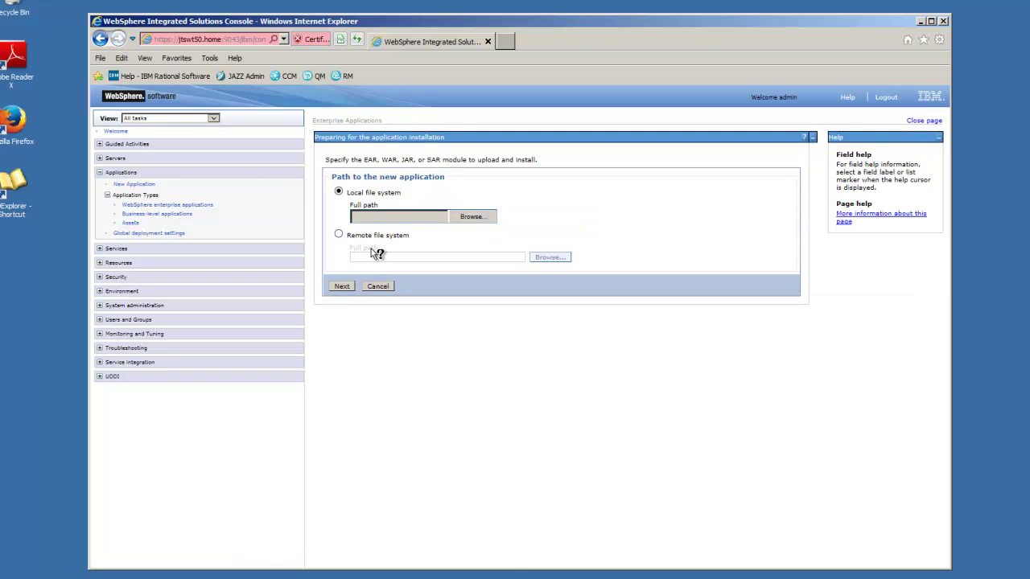
pyautogui.click(469, 219)
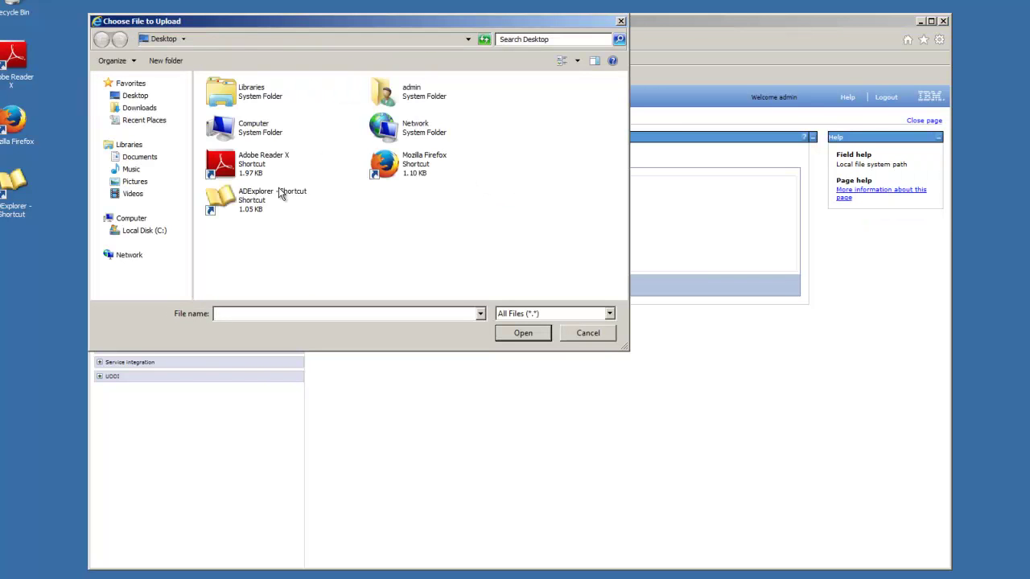
pyautogui.click(106, 231)
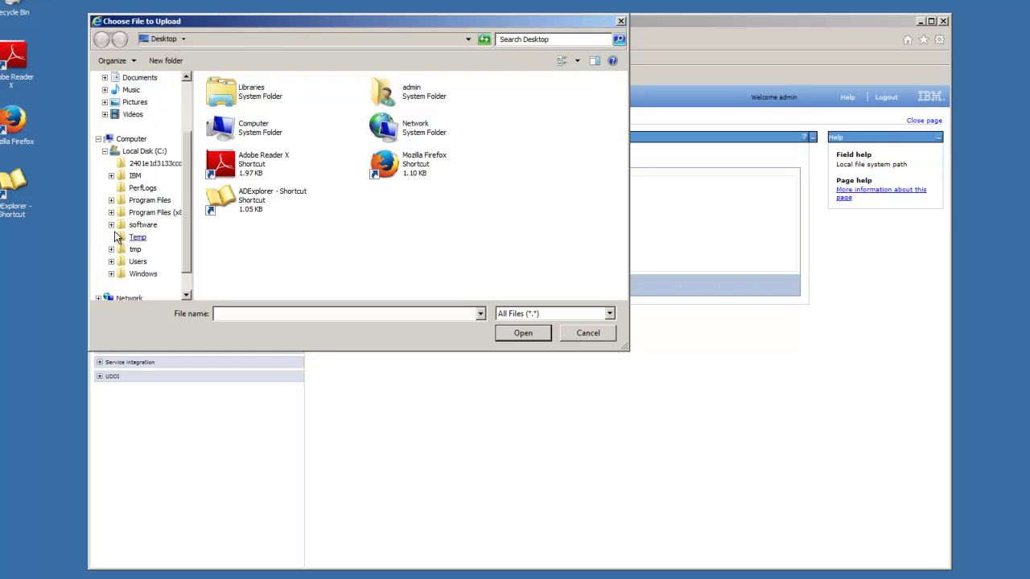
pyautogui.click(111, 175)
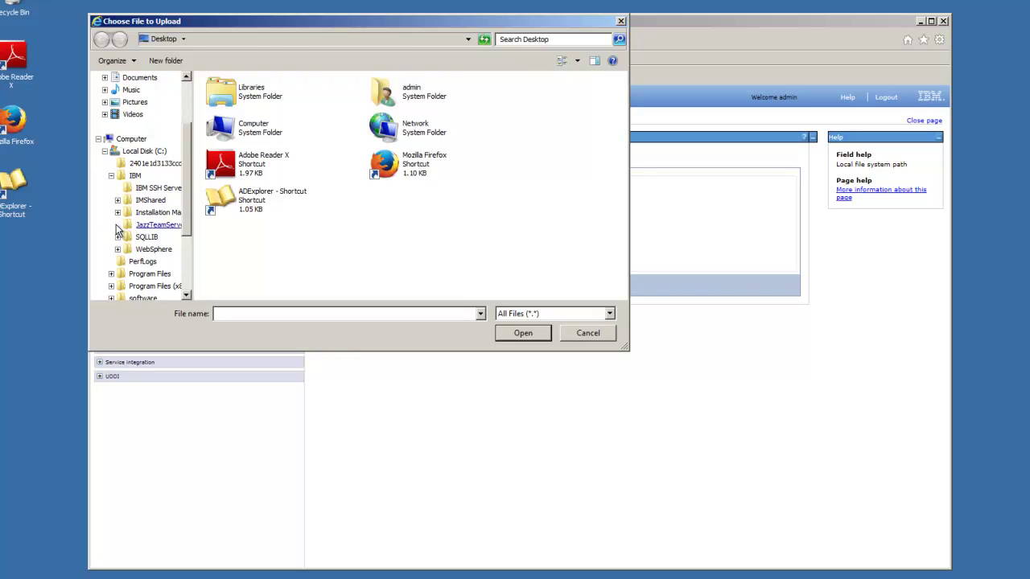
pyautogui.click(117, 226)
pyautogui.click(125, 268)
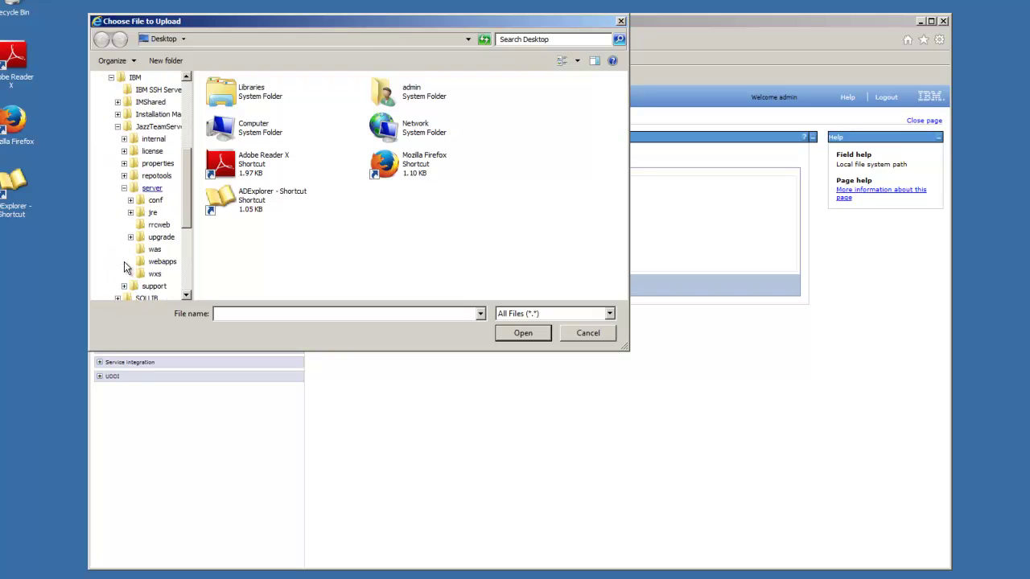
pyautogui.click(157, 264)
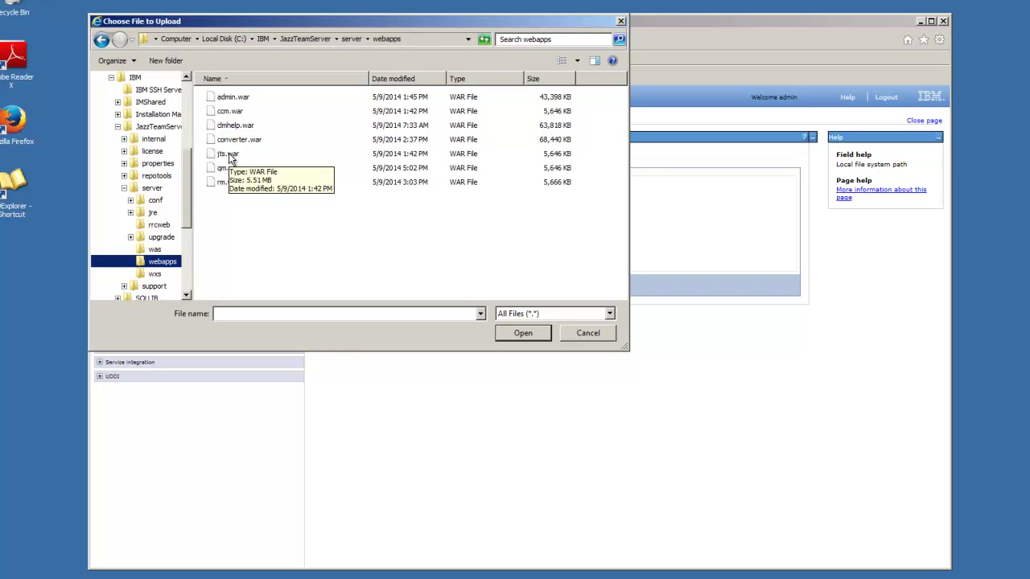
pyautogui.click(228, 154)
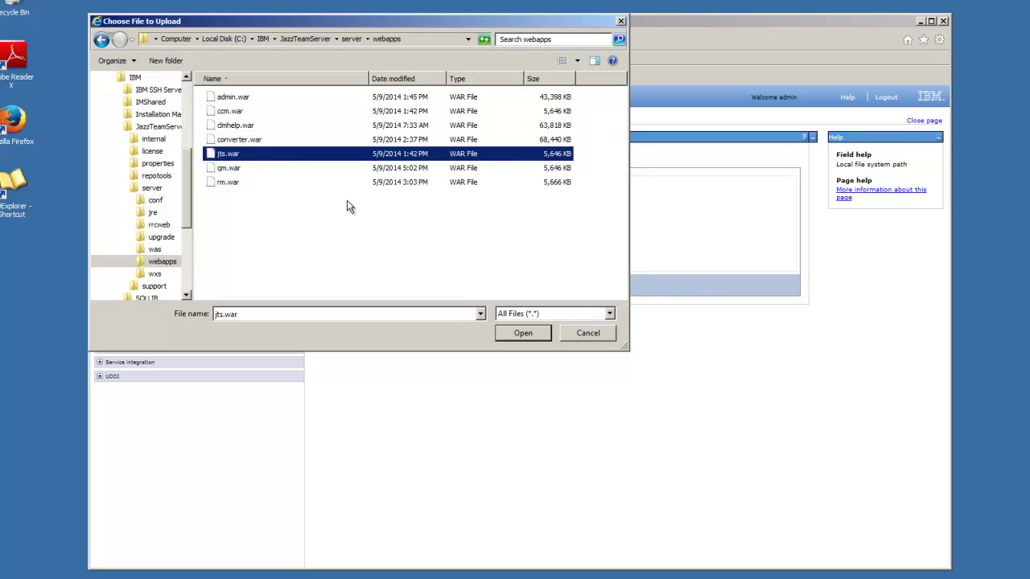
pyautogui.click(519, 333)
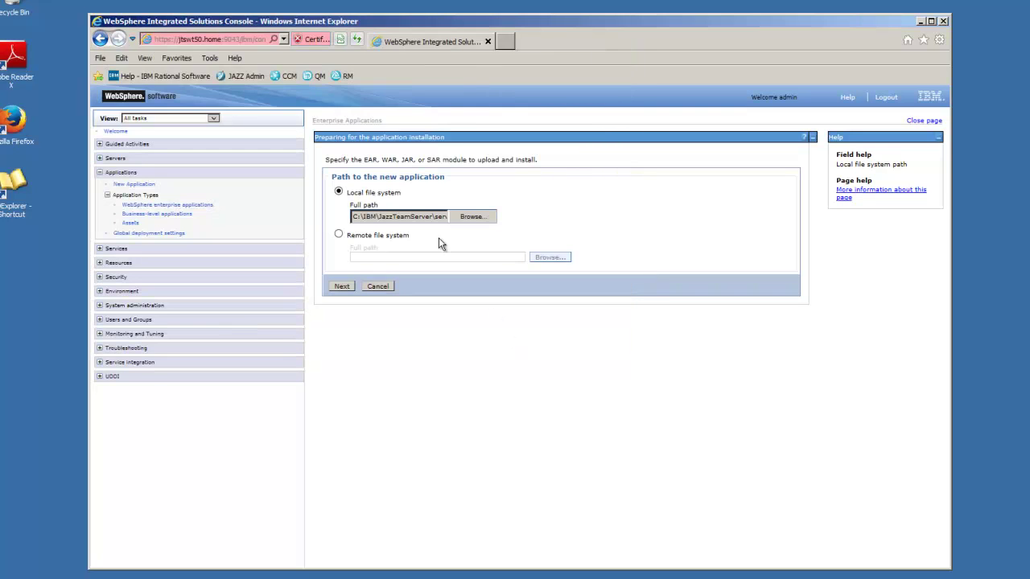
# - Step through the jts.war wizard with default server and virtual host mappings and context root /jts
pyautogui.click(343, 286)
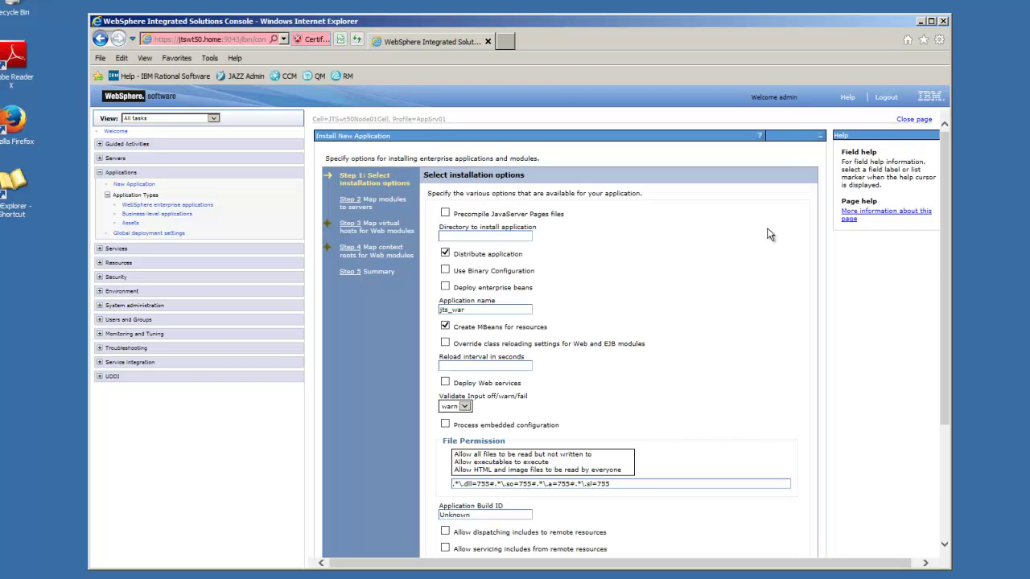
pyautogui.moveTo(949, 261); pyautogui.dragTo(946, 374)
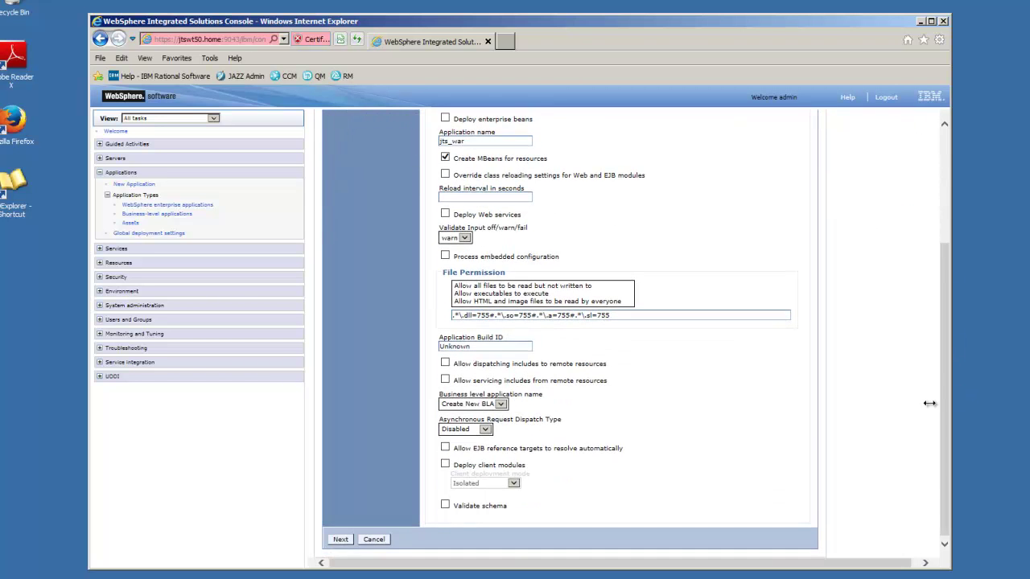
pyautogui.click(347, 540)
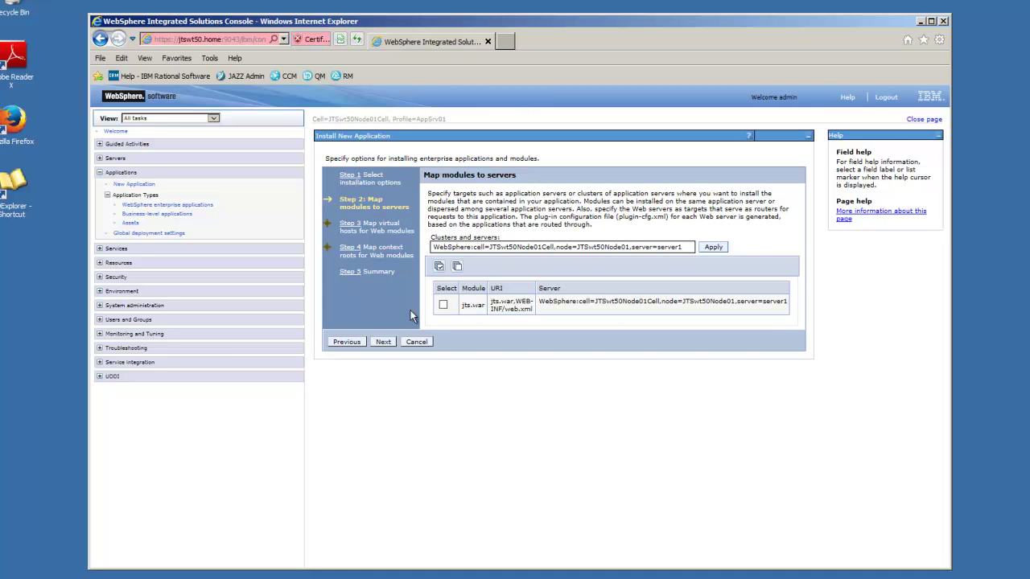
pyautogui.click(382, 342)
pyautogui.click(382, 305)
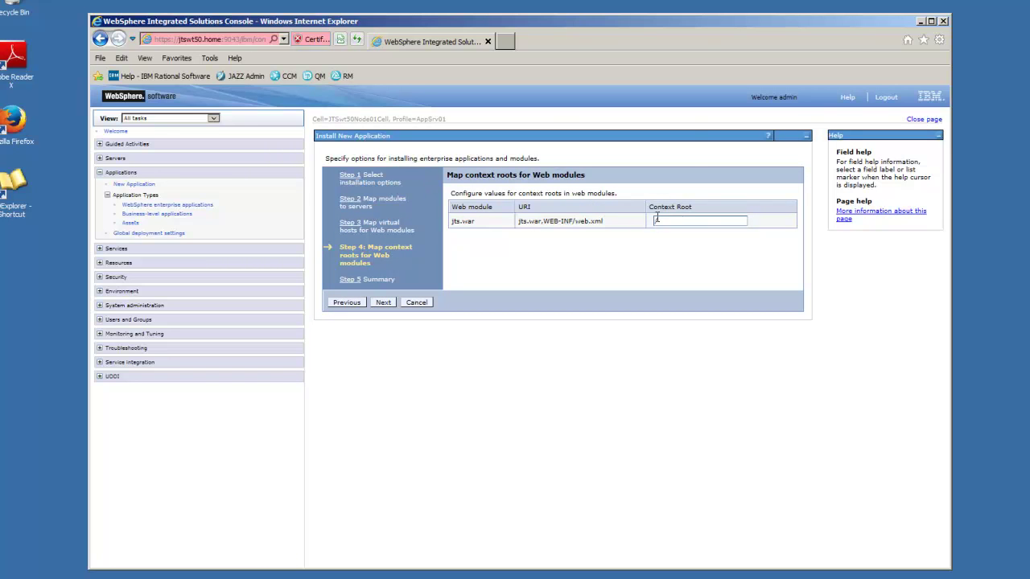
pyautogui.click(673, 222)
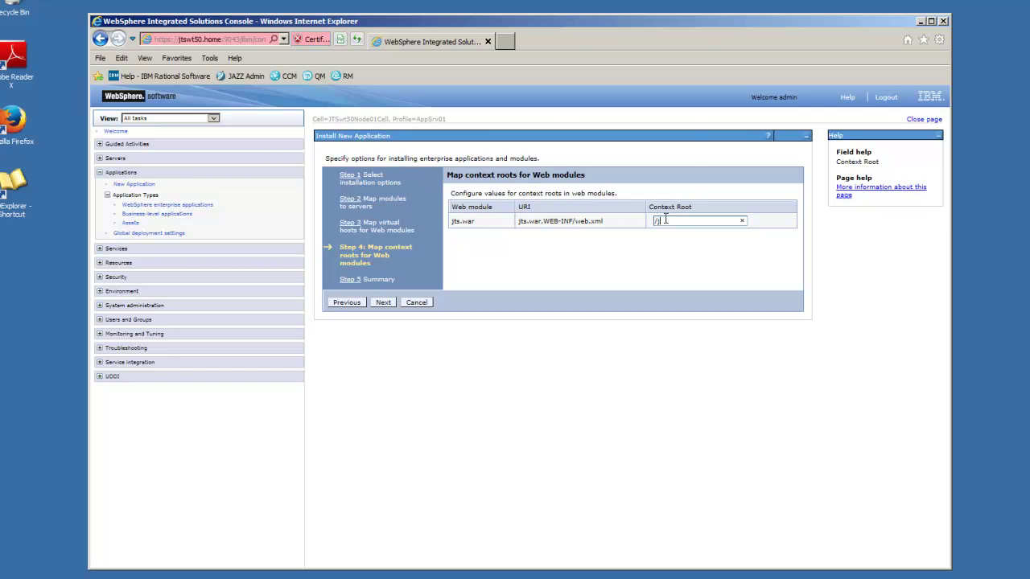
pyautogui.click(384, 303)
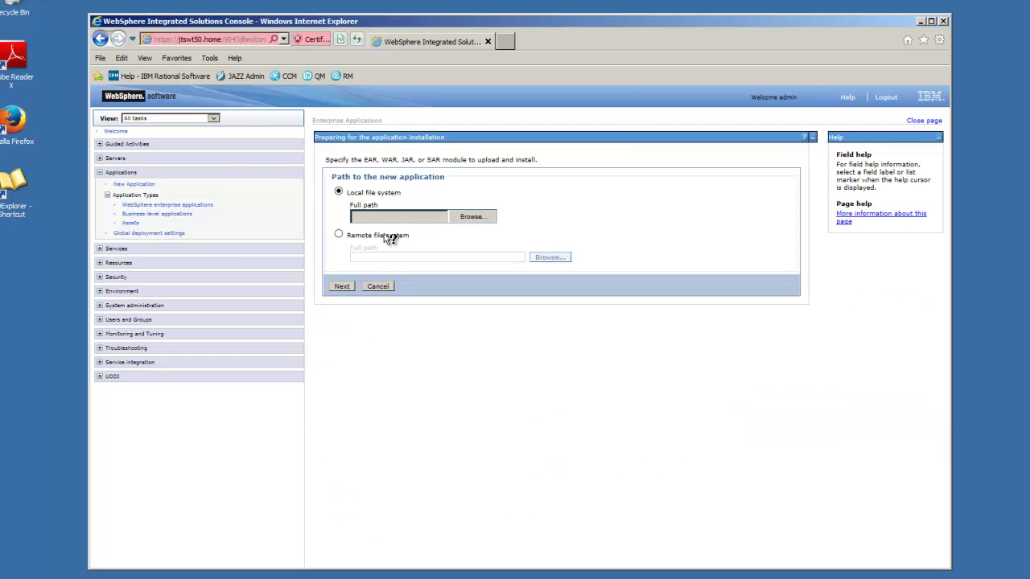
# - Select admin.war as the upload file and proceed to the installation options
pyautogui.click(472, 217)
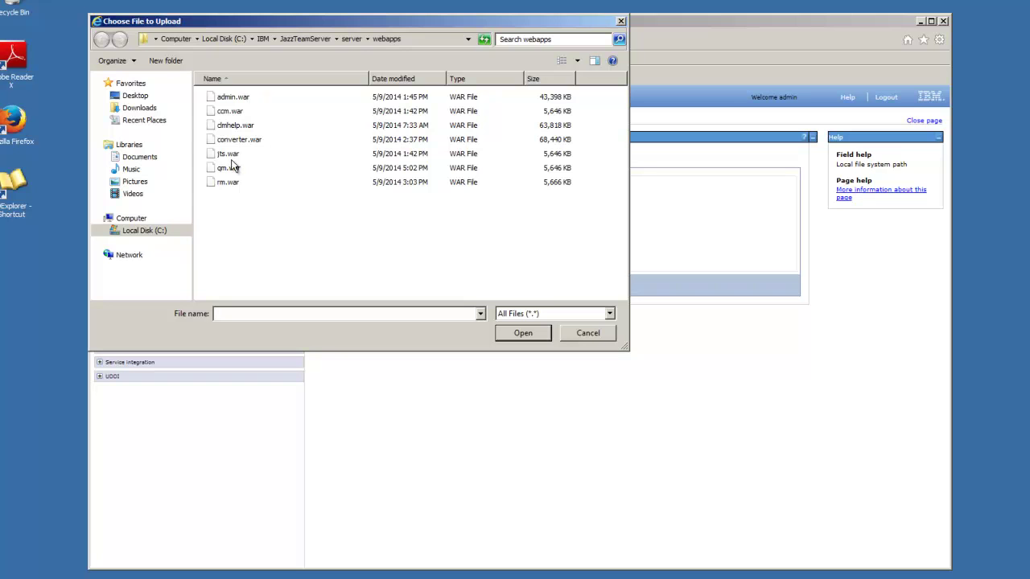
pyautogui.click(241, 98)
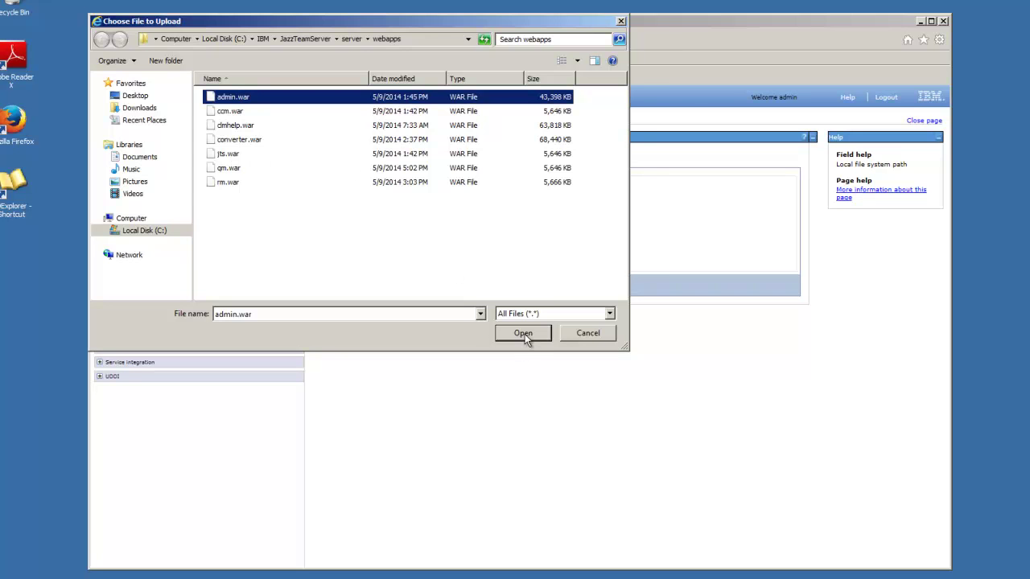
pyautogui.click(523, 333)
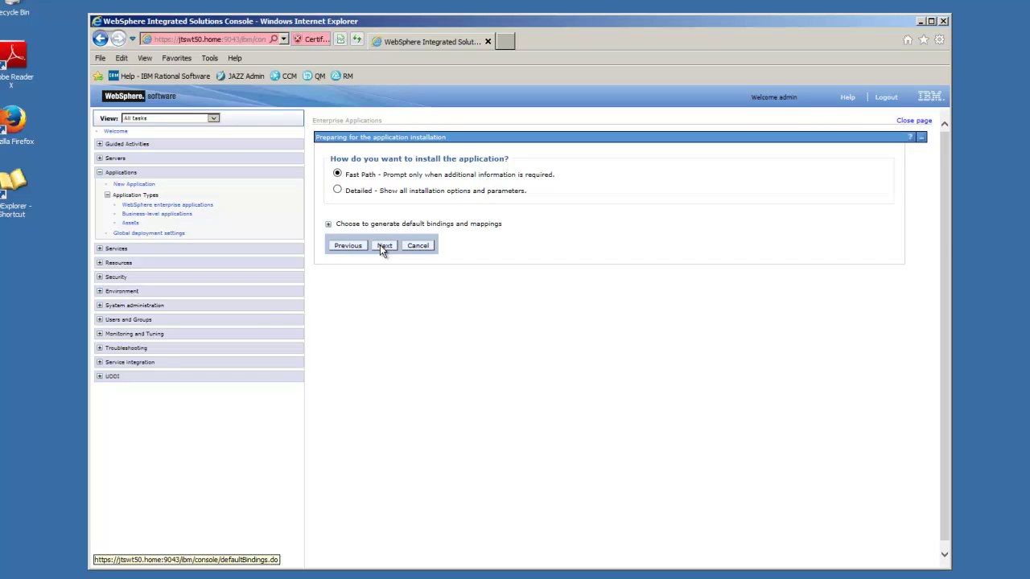
pyautogui.click(383, 246)
pyautogui.moveTo(940, 404); pyautogui.dragTo(940, 518)
# - Keep default server and virtual host mappings, set context root /admin, finish, and save to master configuration
pyautogui.click(341, 540)
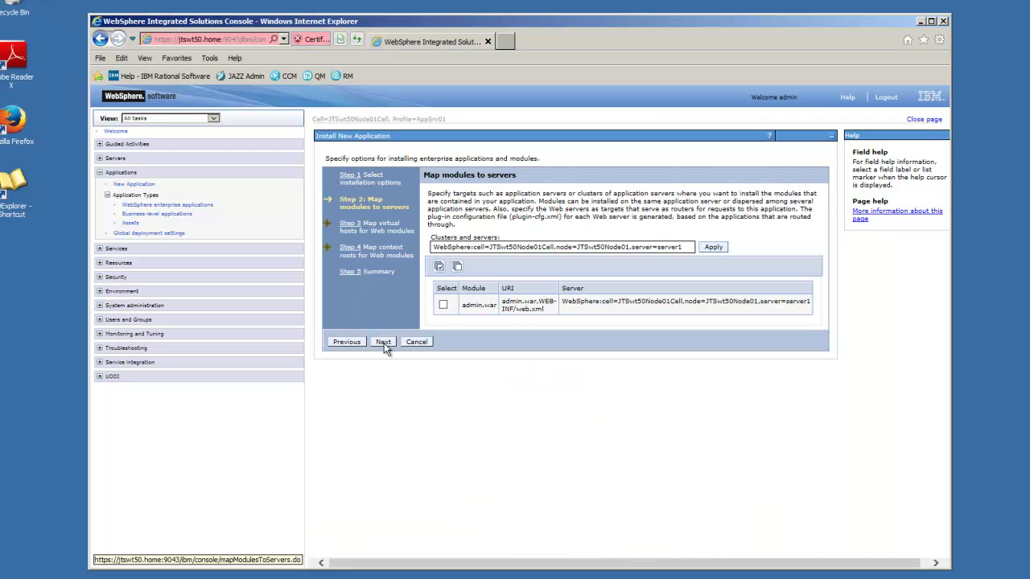
pyautogui.click(383, 342)
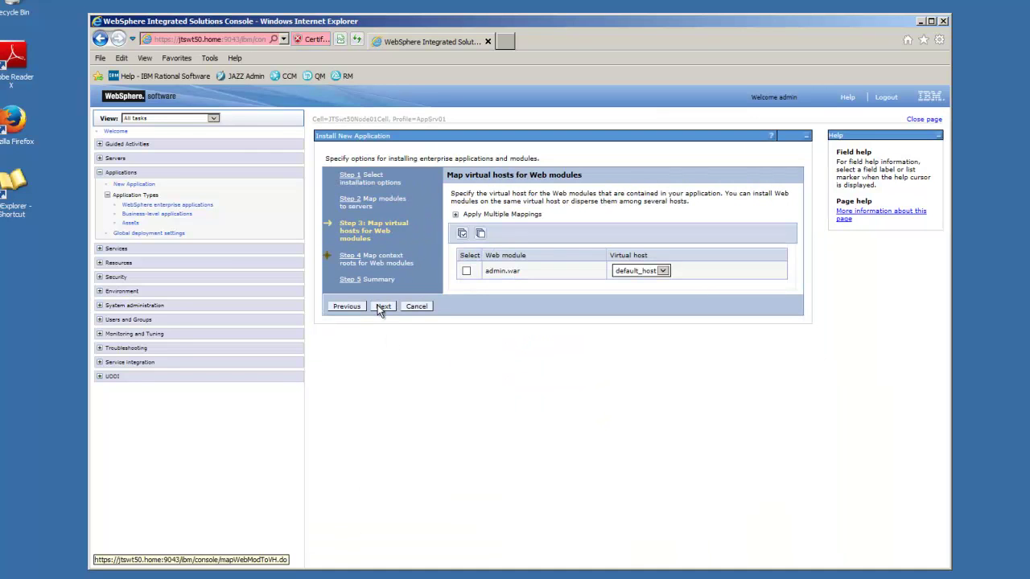
pyautogui.click(377, 305)
pyautogui.click(689, 225)
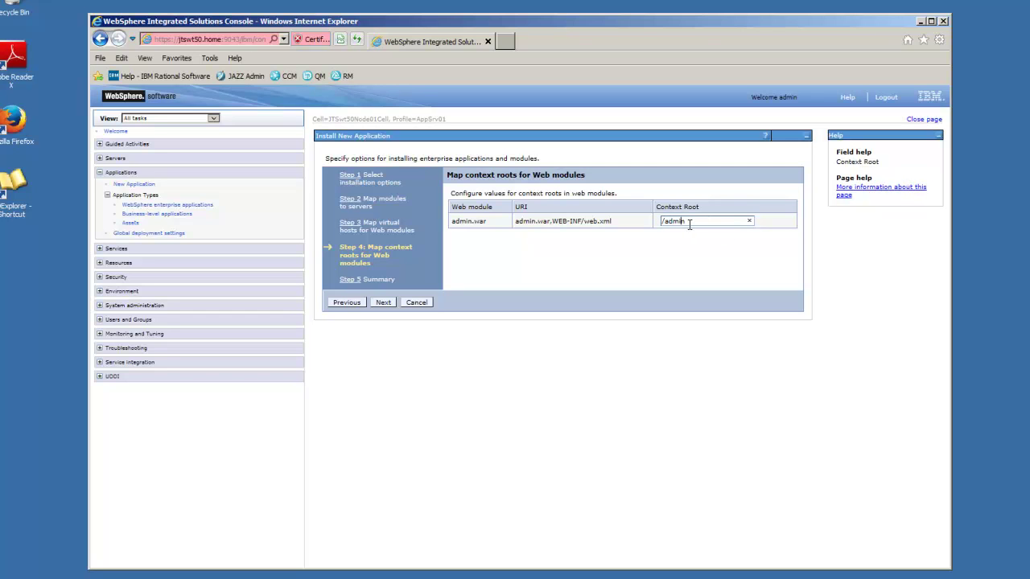
pyautogui.click(386, 302)
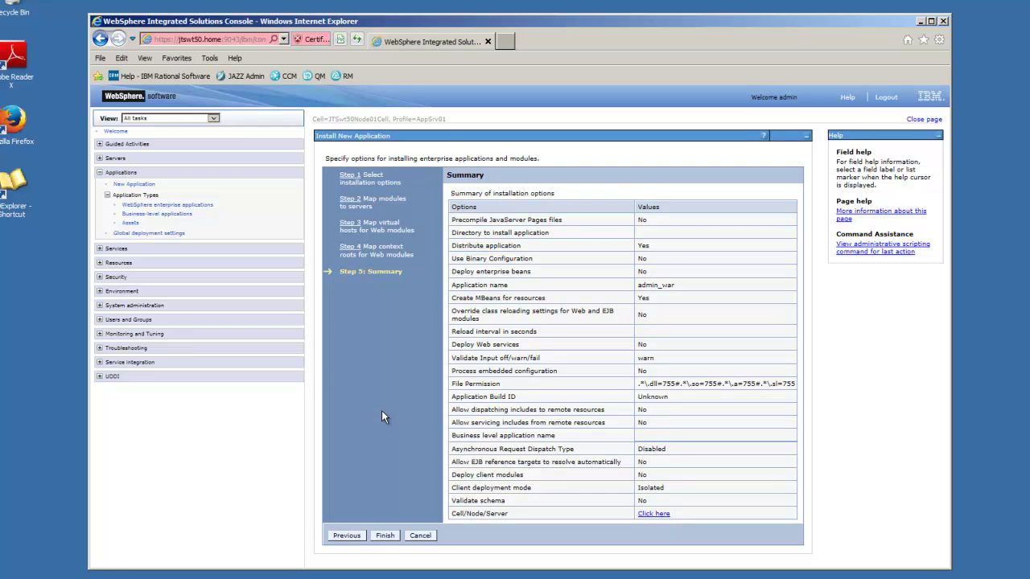
pyautogui.click(385, 536)
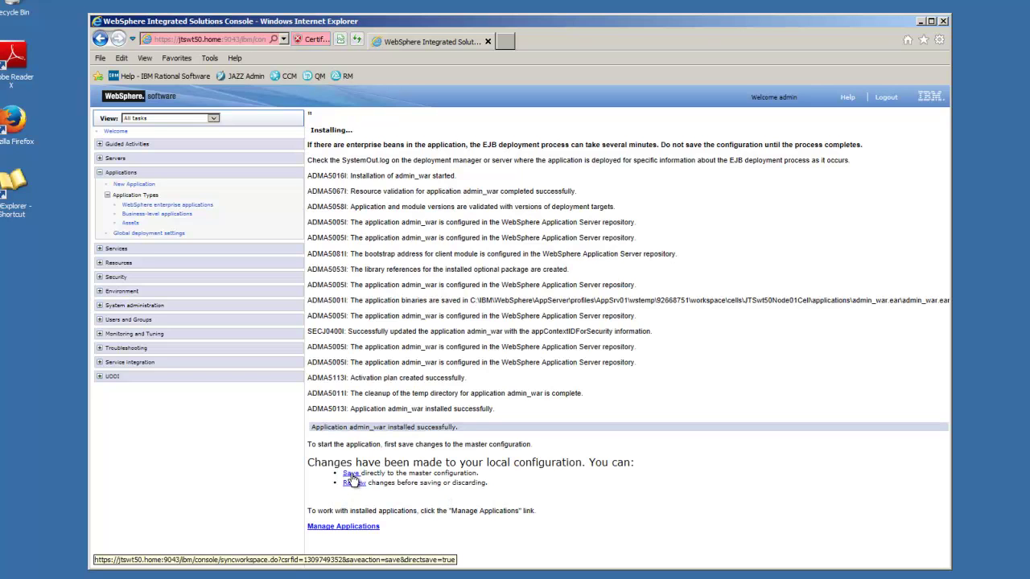
pyautogui.click(351, 474)
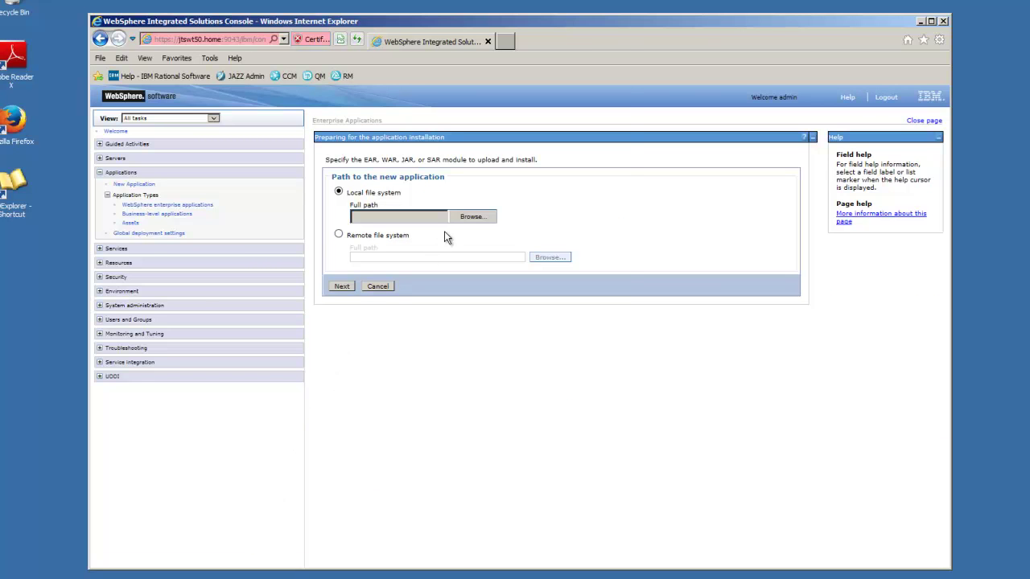
# - Install ccm.war via fast path with default server and virtual host mappings and context root /ccm
pyautogui.click(475, 217)
pyautogui.doubleClick(229, 108)
pyautogui.click(342, 285)
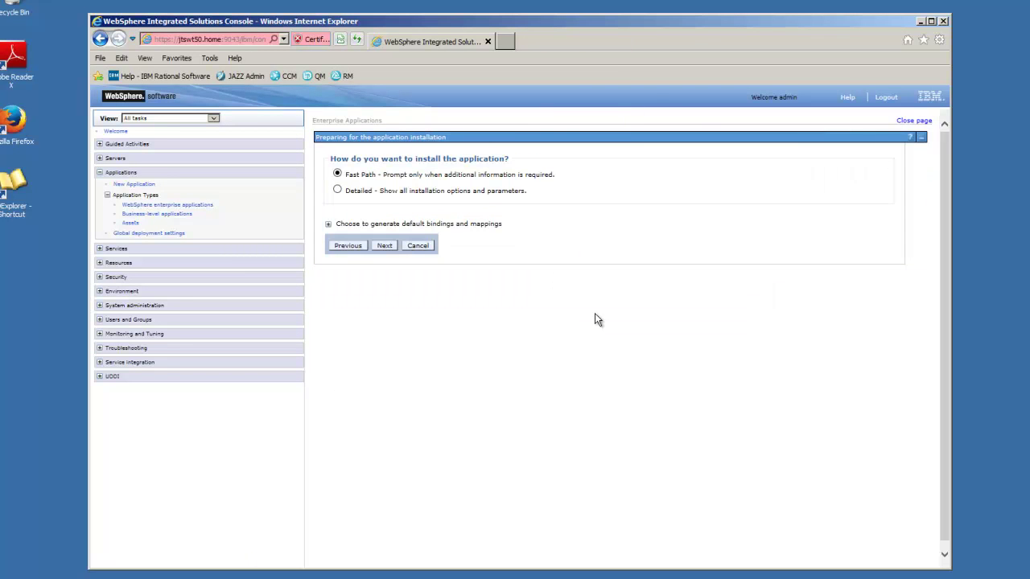
pyautogui.click(385, 245)
pyautogui.scroll(-3, 880, 334)
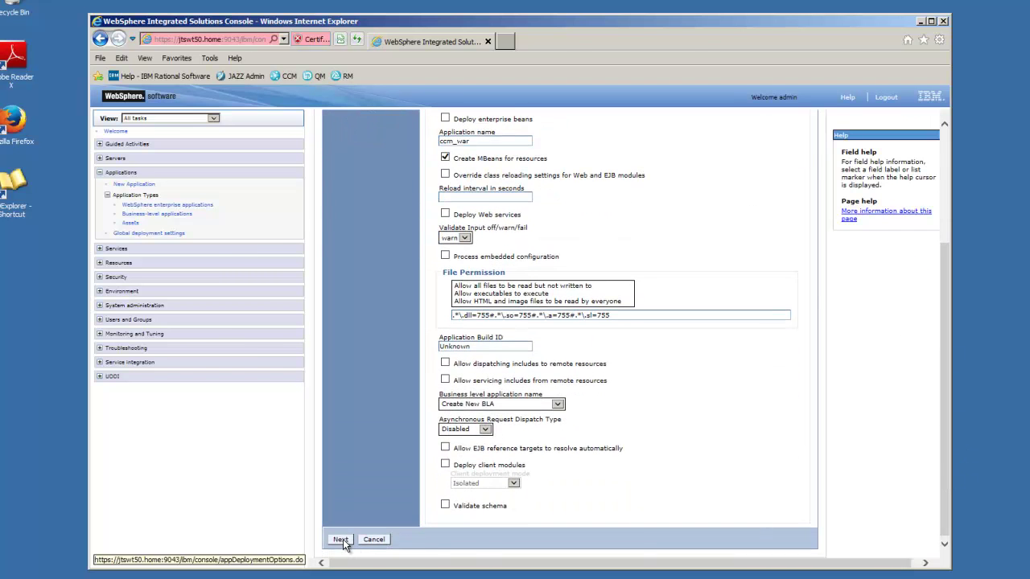
pyautogui.click(340, 539)
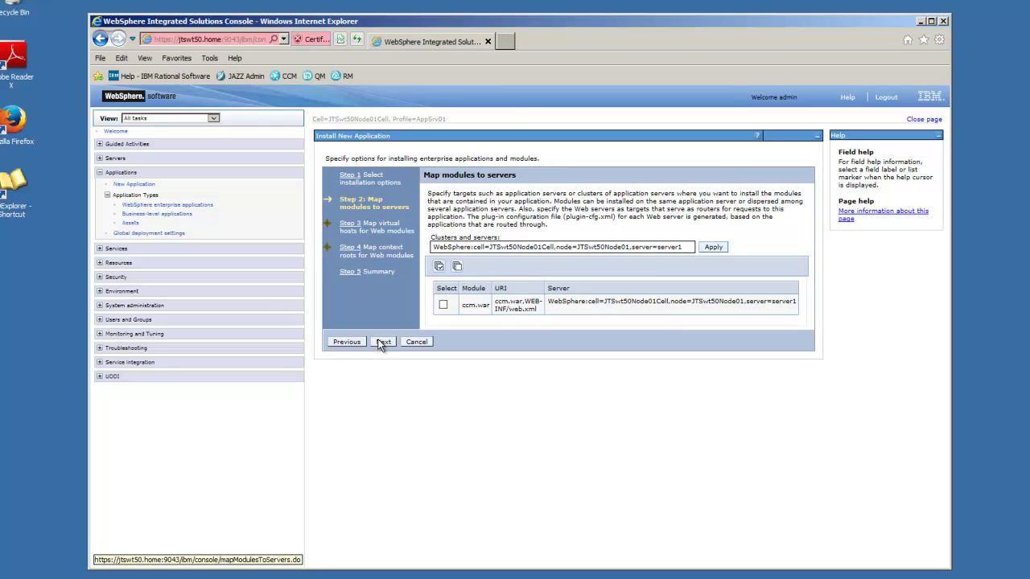
pyautogui.click(383, 342)
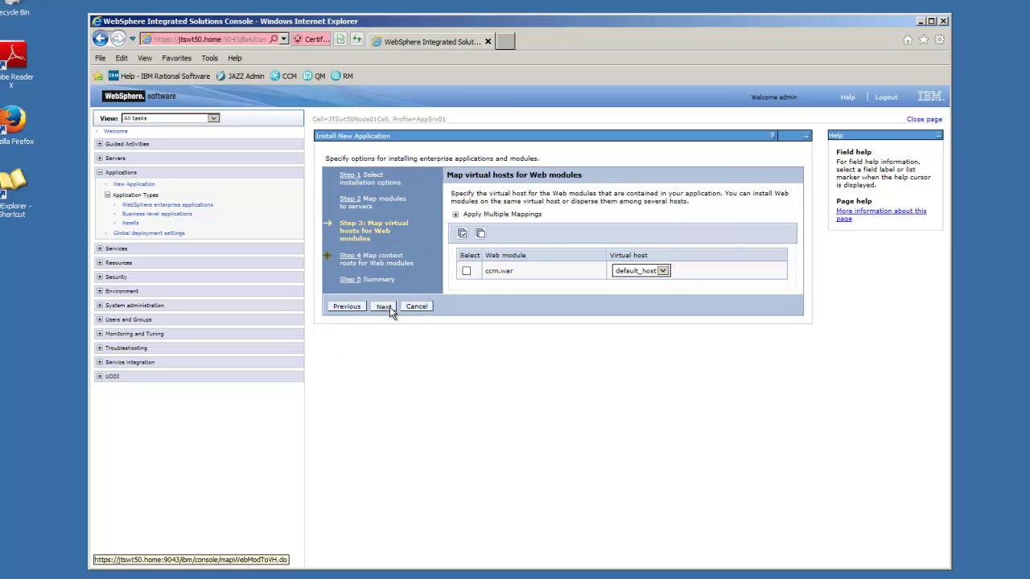
pyautogui.click(389, 310)
pyautogui.click(682, 222)
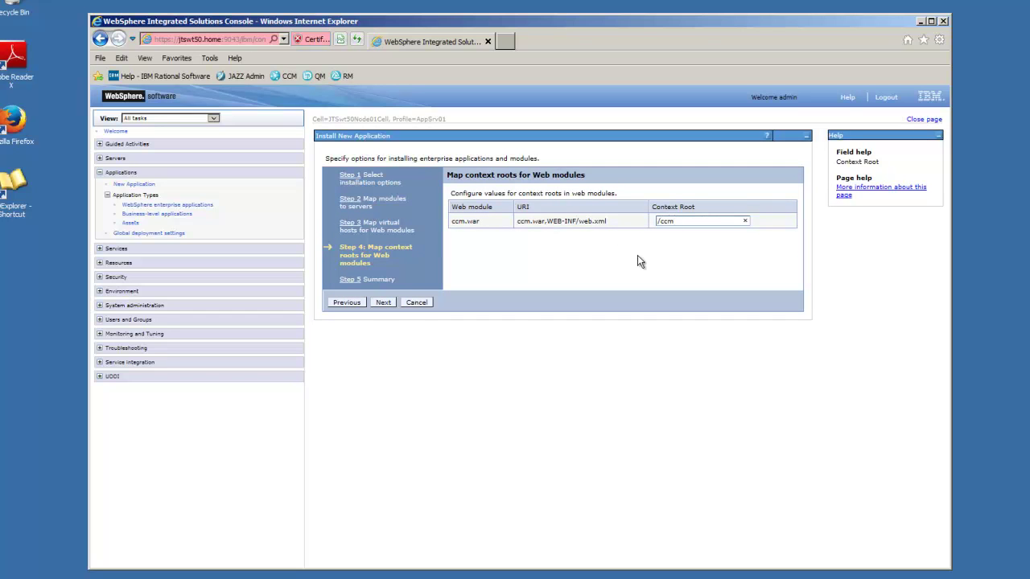
pyautogui.click(381, 303)
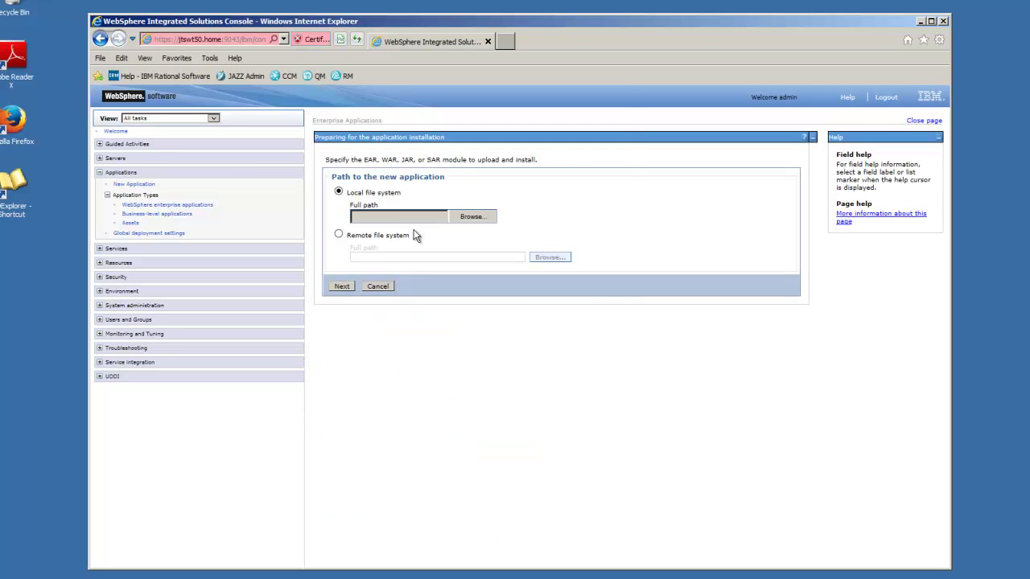
# - Choose clmhelp.war as the file to upload for a new application
pyautogui.click(470, 217)
pyautogui.click(242, 127)
pyautogui.doubleClick(241, 127)
pyautogui.click(342, 288)
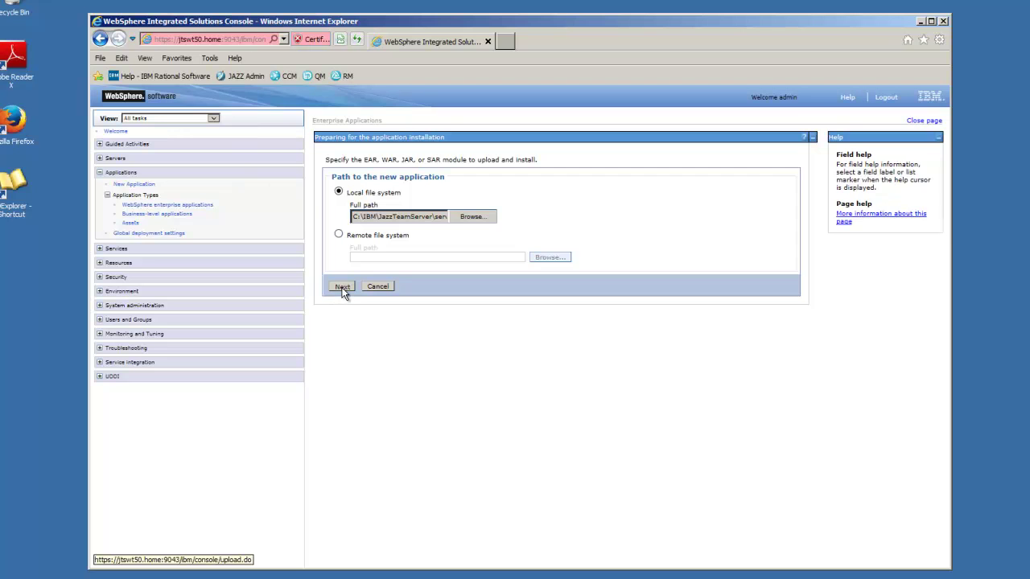
# - Keep fast path defaults and server mapping, setting the clmhelp.war context root to /clmhelp
pyautogui.click(384, 245)
pyautogui.moveTo(946, 348); pyautogui.dragTo(953, 490)
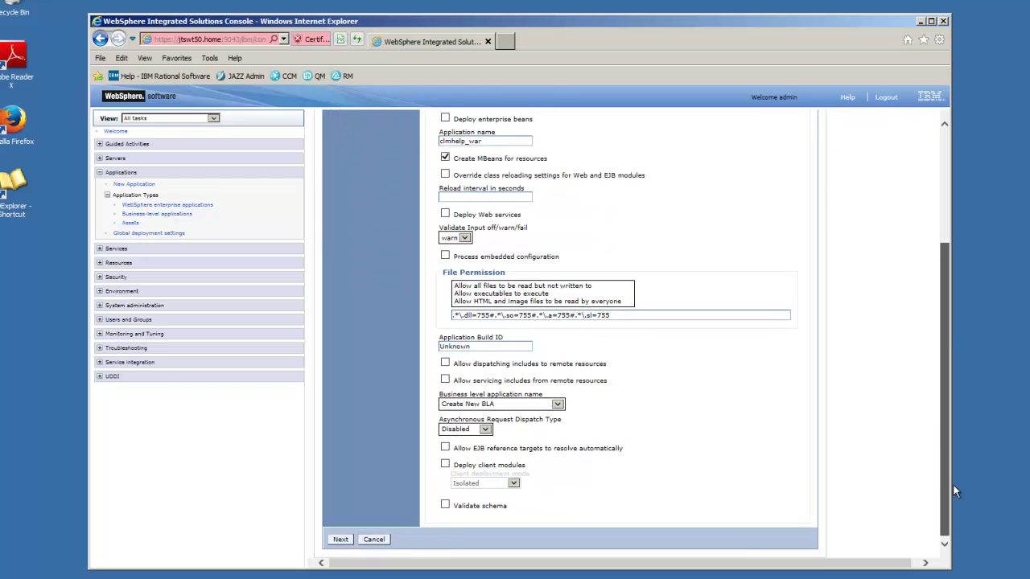
pyautogui.click(342, 539)
pyautogui.click(384, 341)
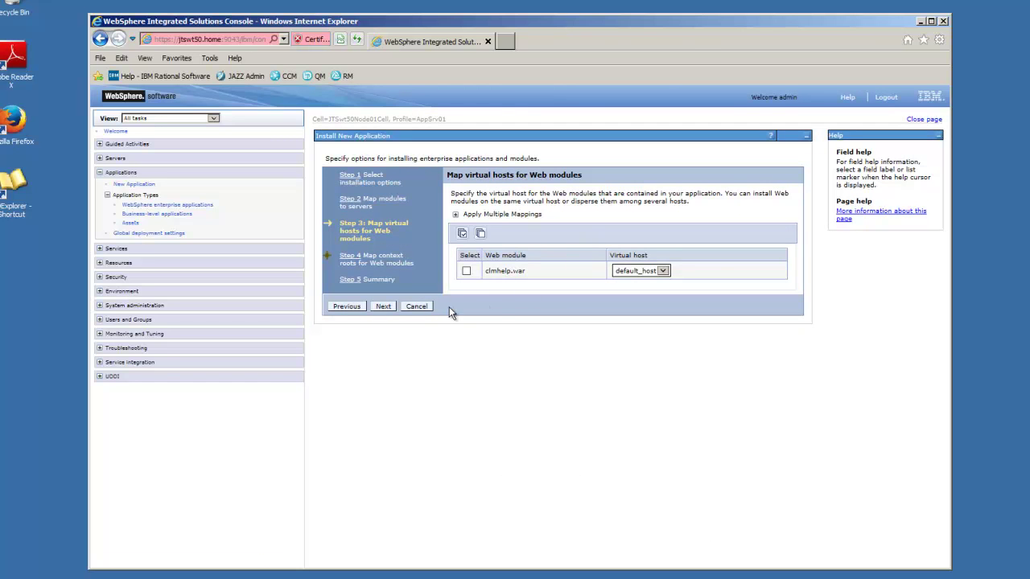
pyautogui.click(384, 313)
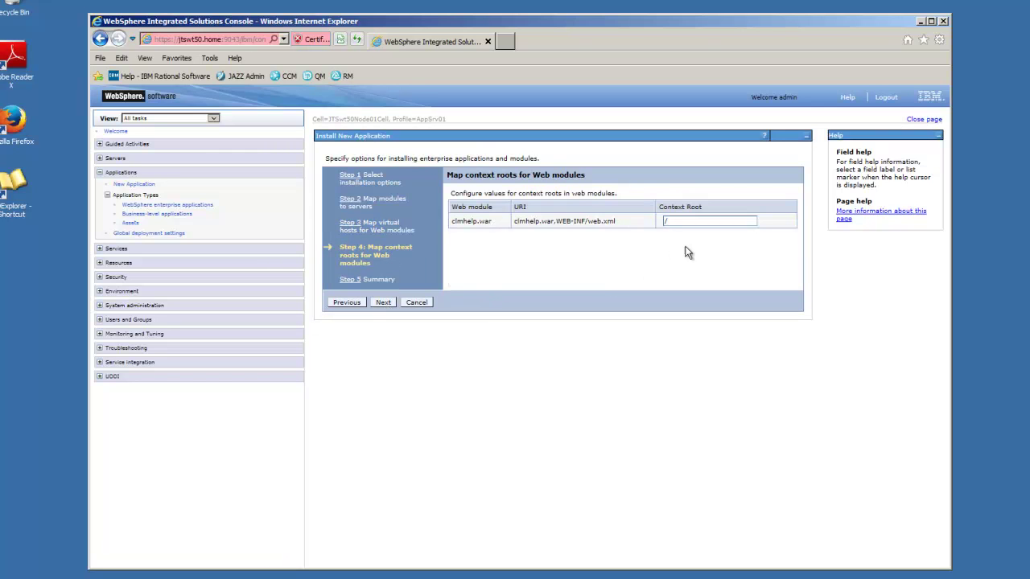
pyautogui.click(688, 222)
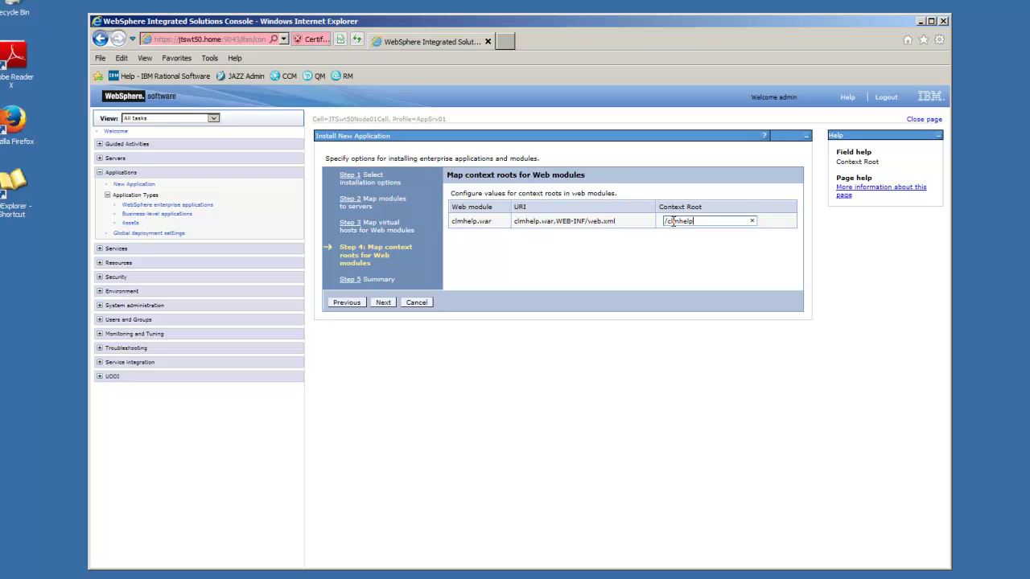
pyautogui.click(383, 302)
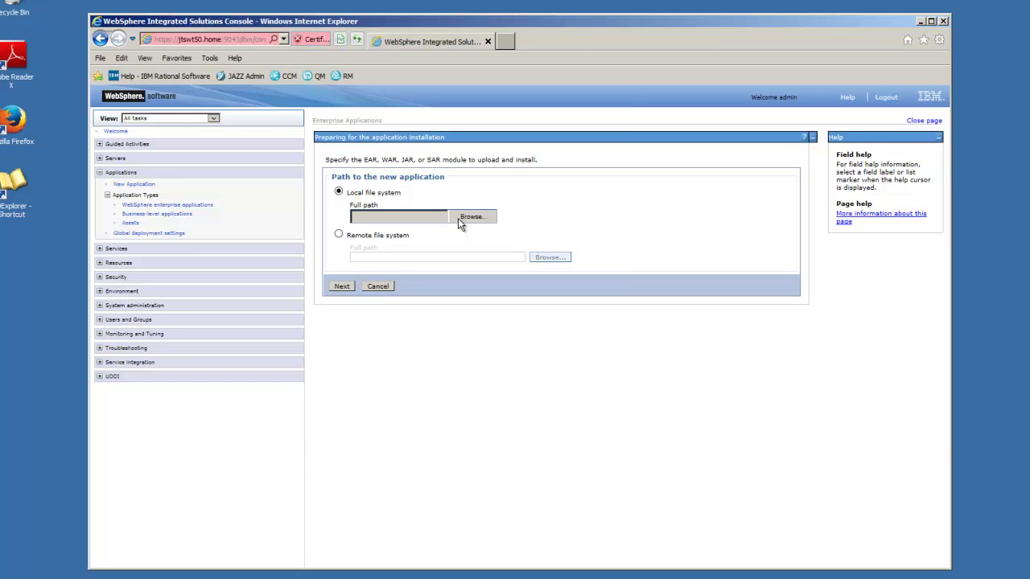
# - Upload converter.war from the webapps folder as the new application
pyautogui.click(458, 218)
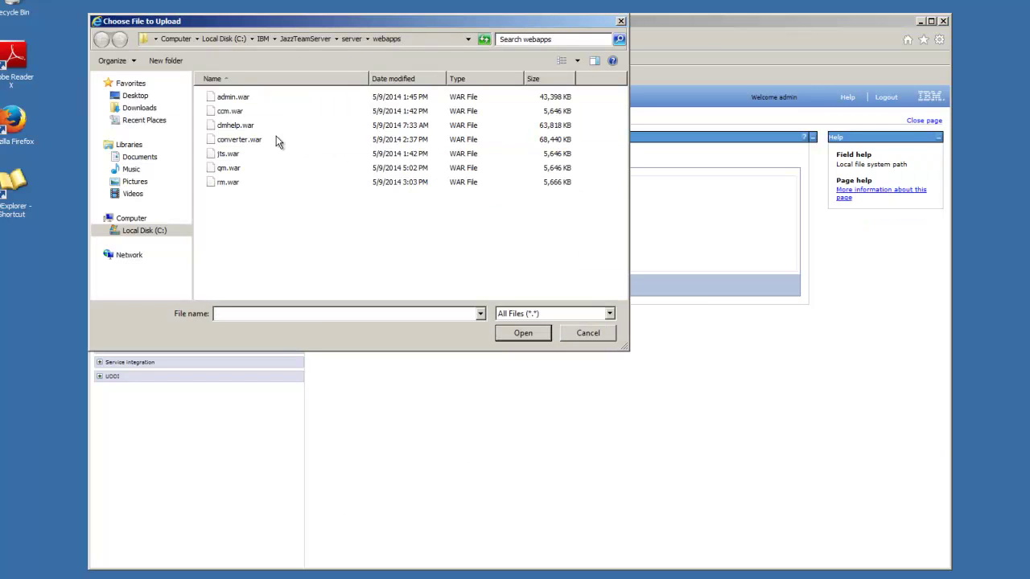
pyautogui.click(239, 143)
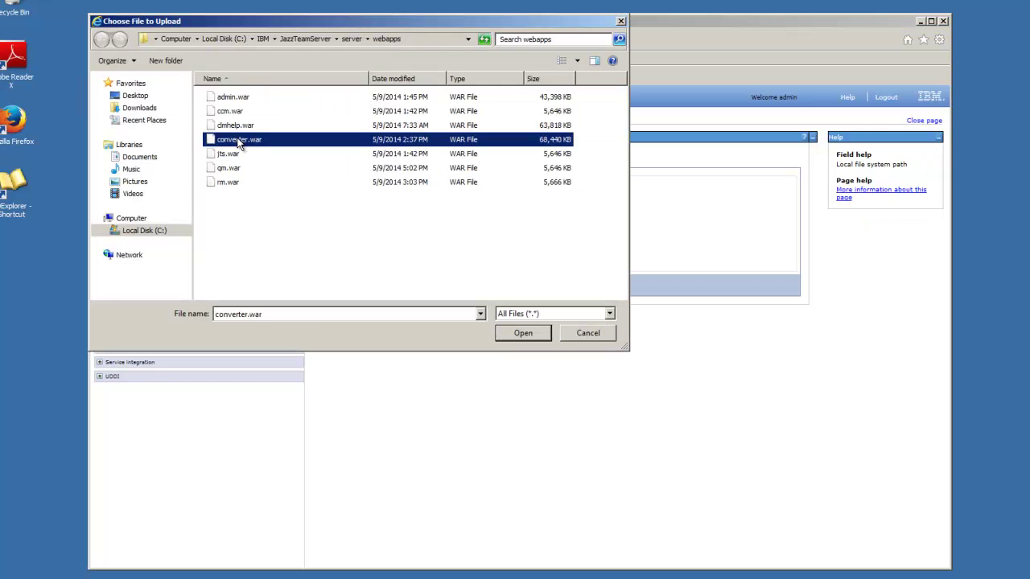
pyautogui.doubleClick(239, 143)
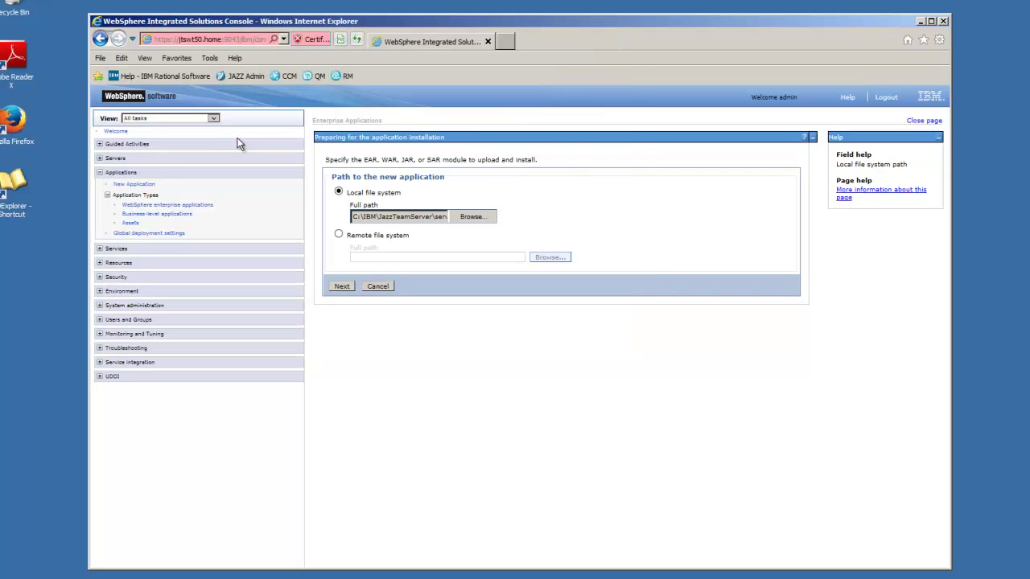
pyautogui.click(339, 286)
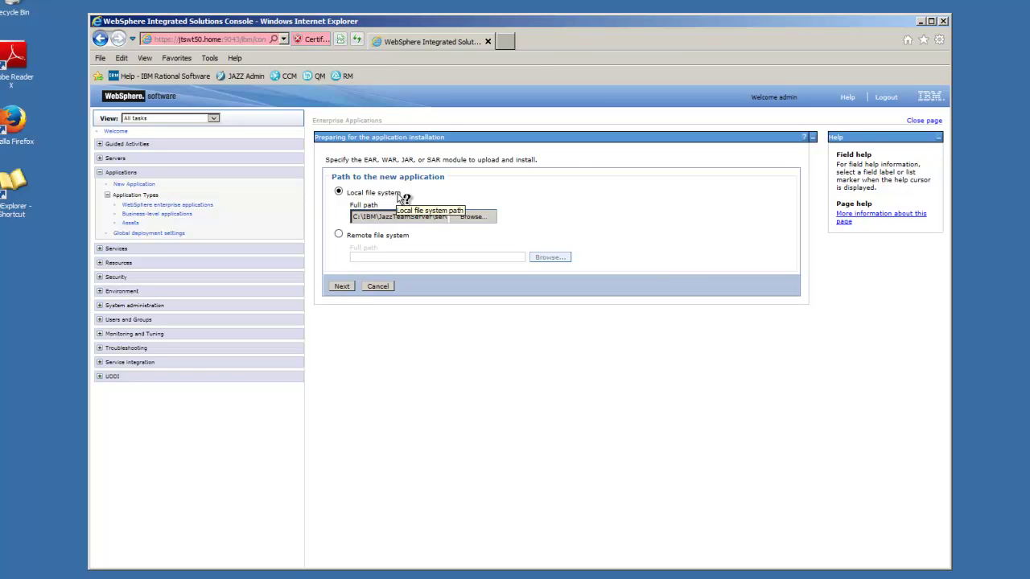
pyautogui.click(340, 287)
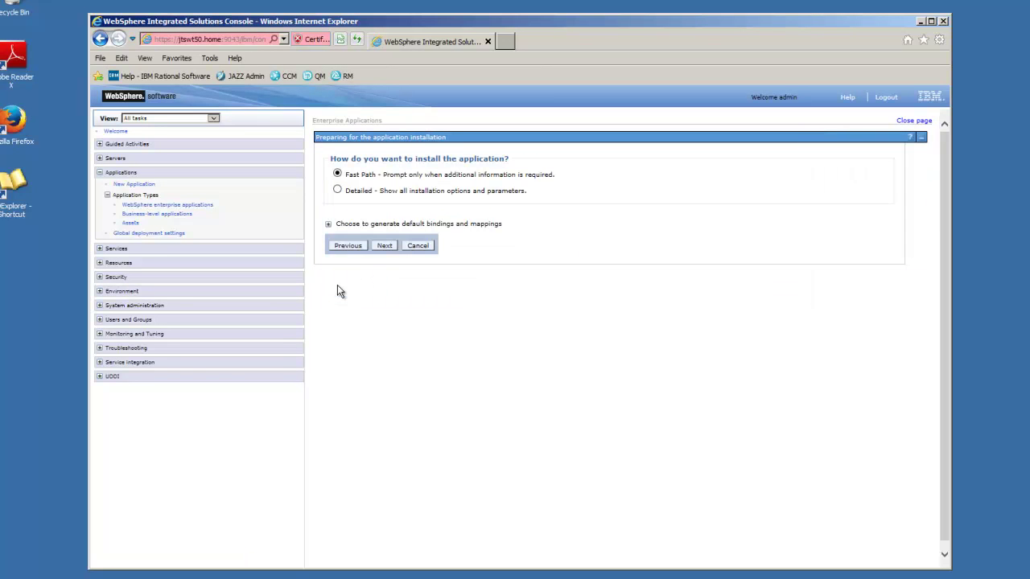
# - Install converter.war with fast path defaults and context root /converter
pyautogui.click(383, 246)
pyautogui.moveTo(946, 307); pyautogui.dragTo(929, 447)
pyautogui.click(340, 539)
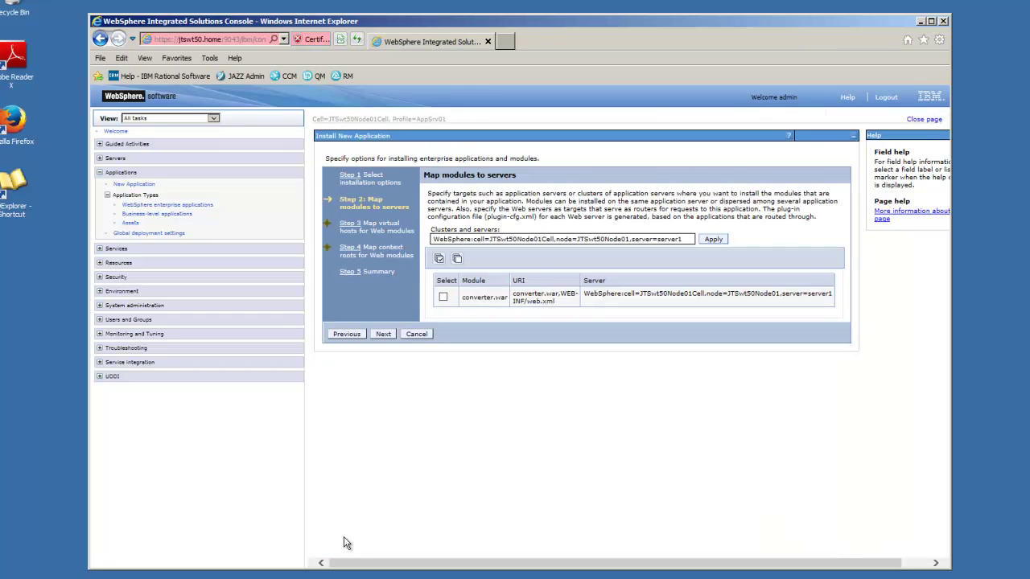
pyautogui.click(383, 335)
pyautogui.click(383, 307)
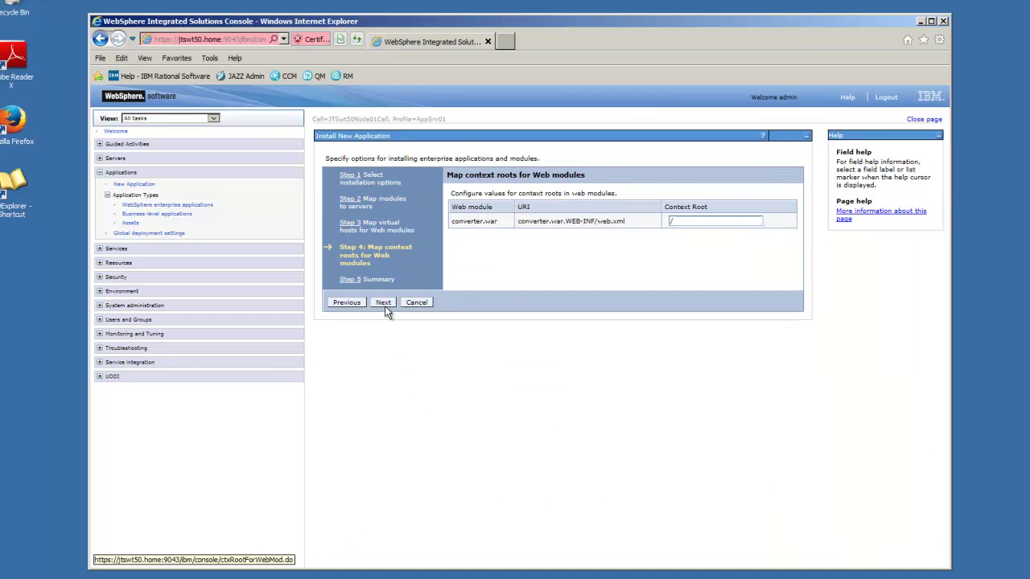
pyautogui.click(691, 223)
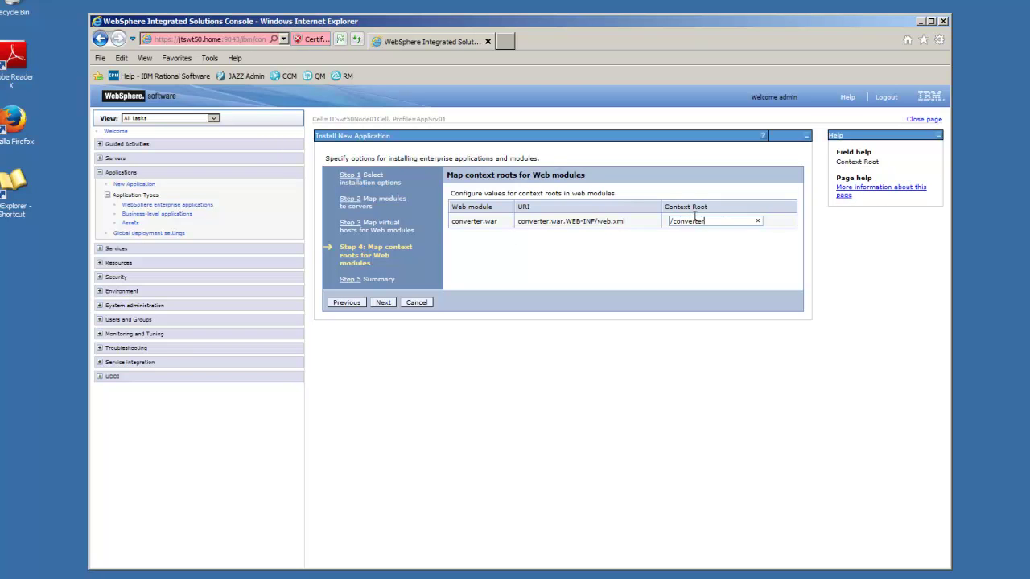
pyautogui.click(387, 302)
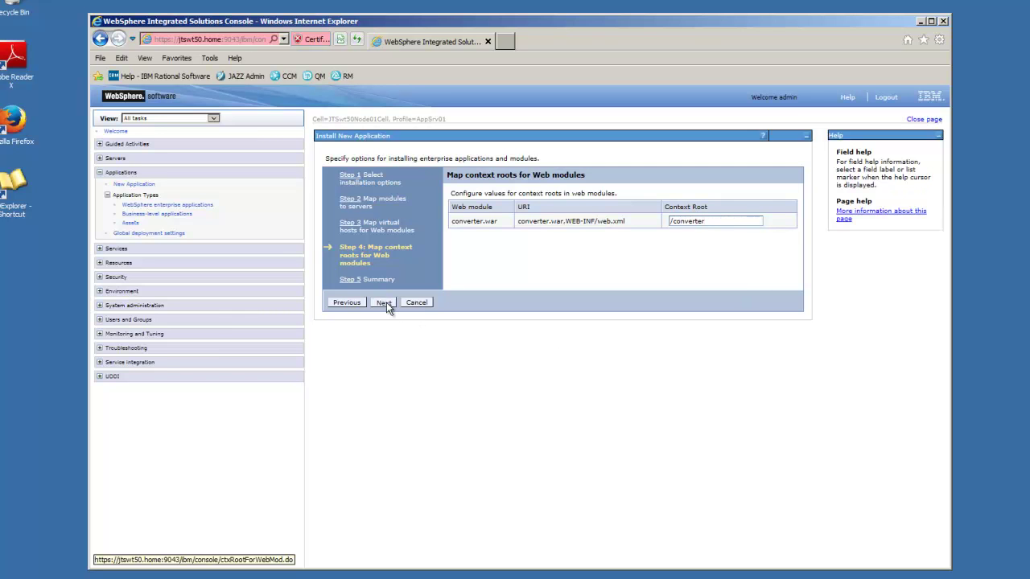
pyautogui.click(385, 536)
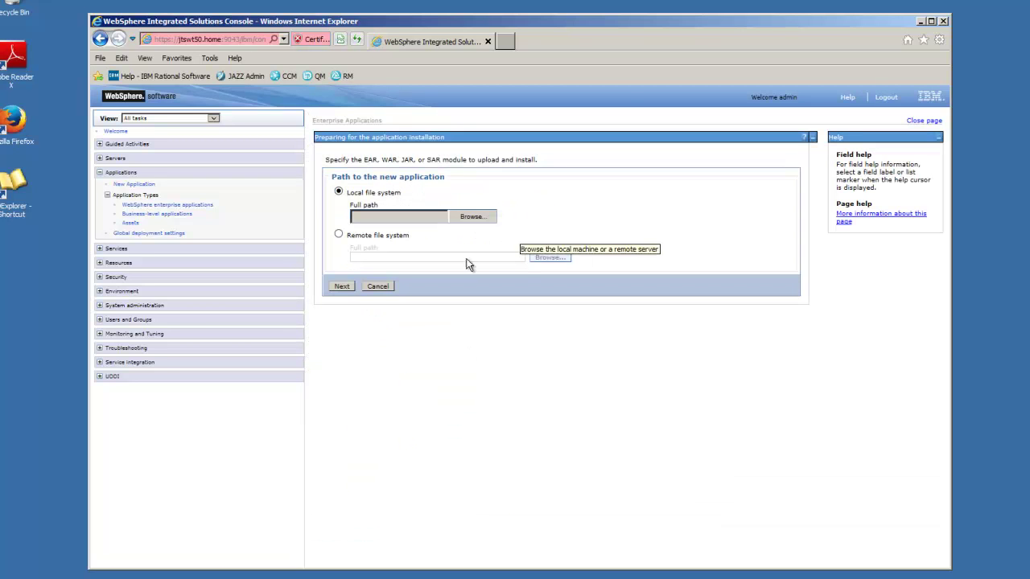
# - Select qm.war from the webapps folder as the upload file
pyautogui.click(471, 218)
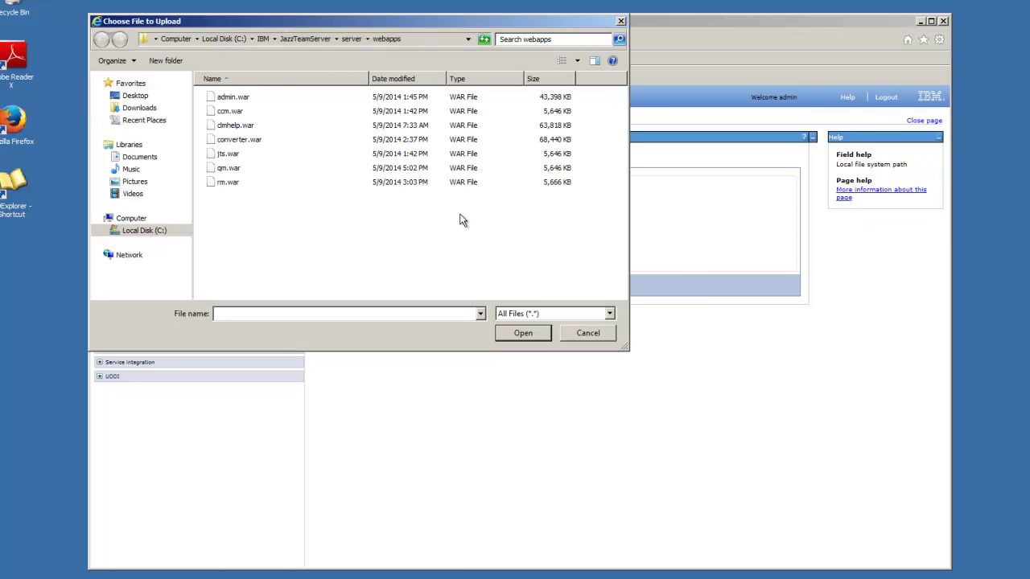
pyautogui.click(235, 170)
pyautogui.click(521, 330)
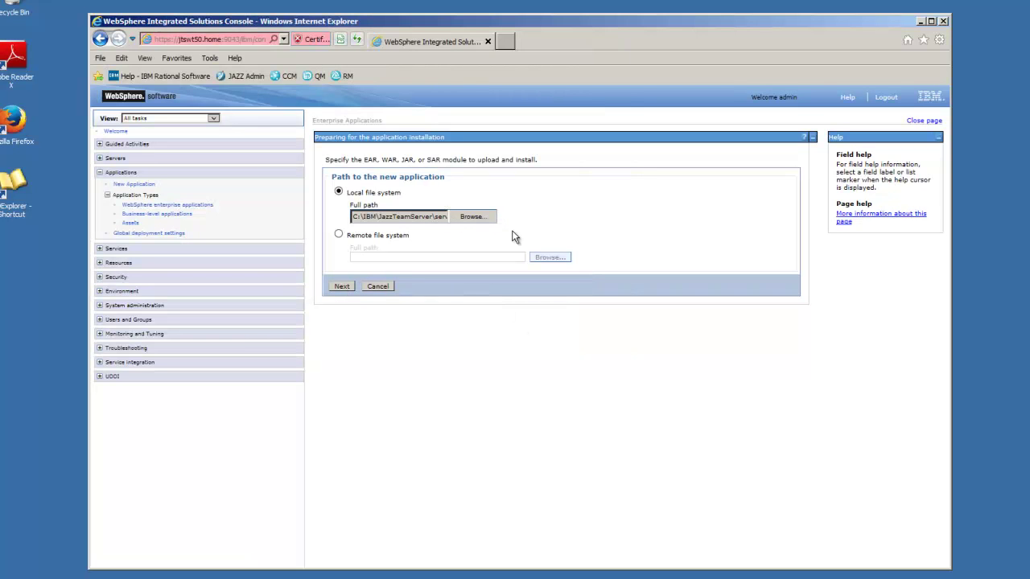
# - Keep default options, server mapping and virtual host, setting the qm.war context root to /qm
pyautogui.scroll(-5, 947, 211)
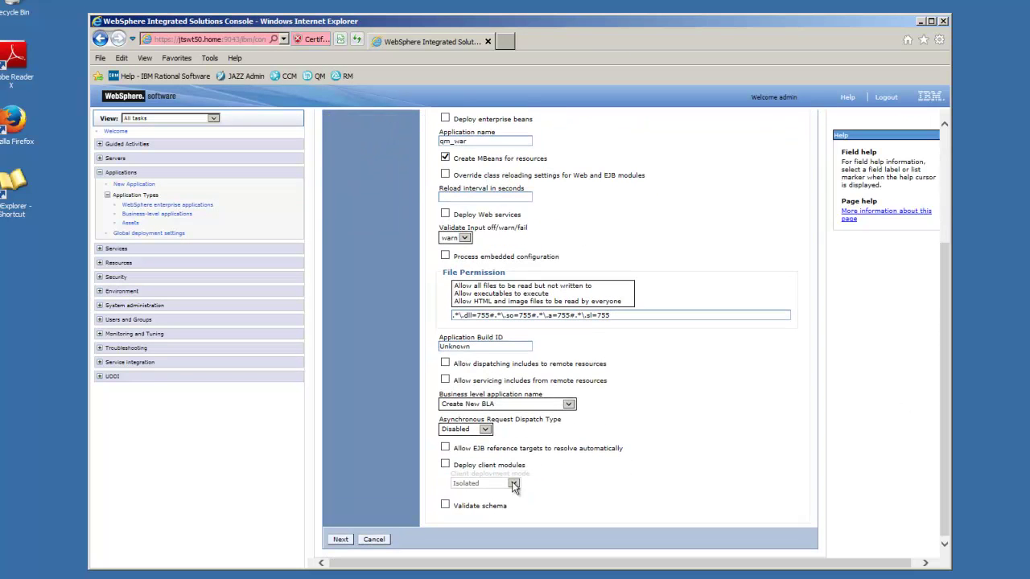
pyautogui.click(341, 539)
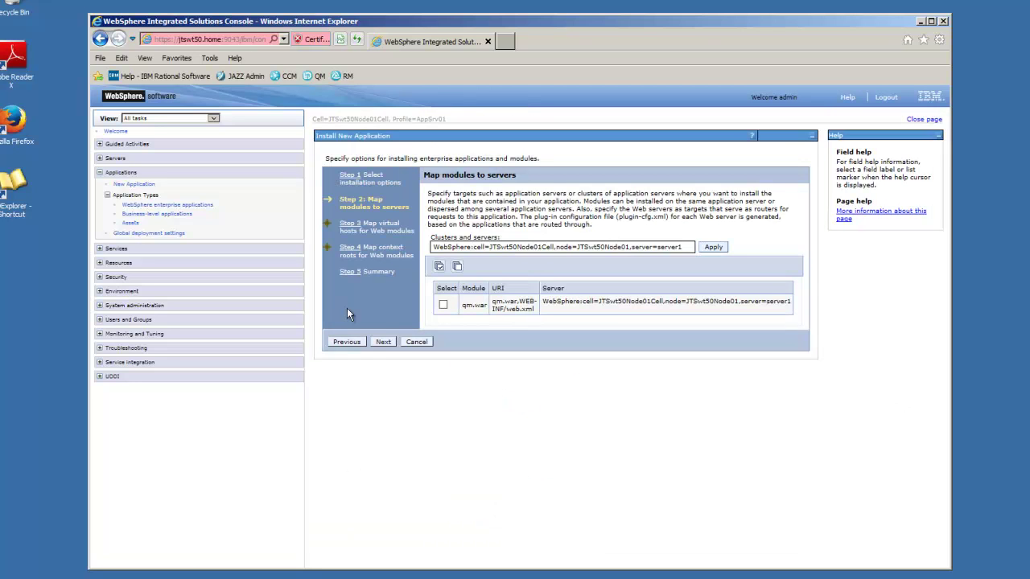
pyautogui.click(382, 341)
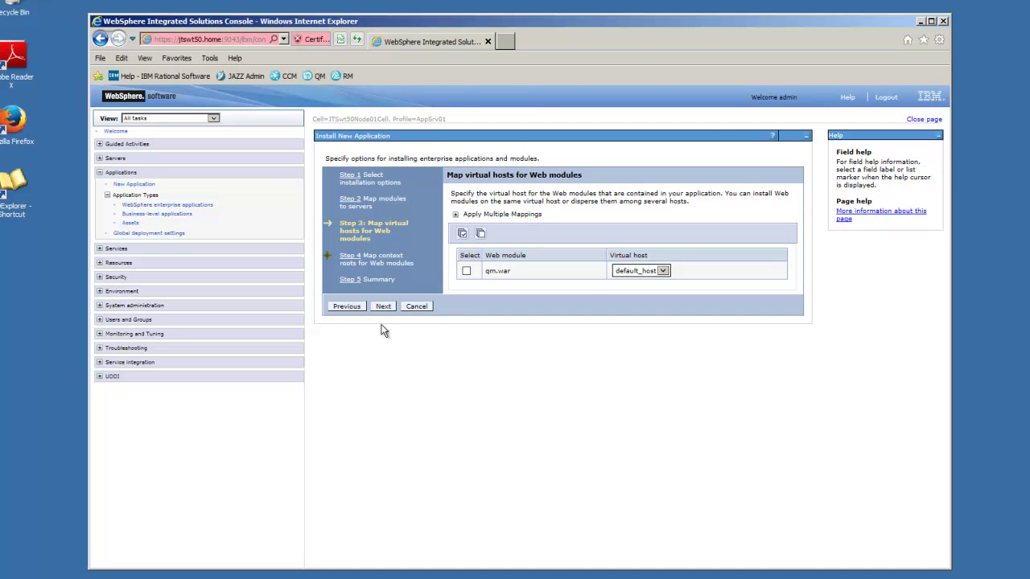
pyautogui.click(376, 309)
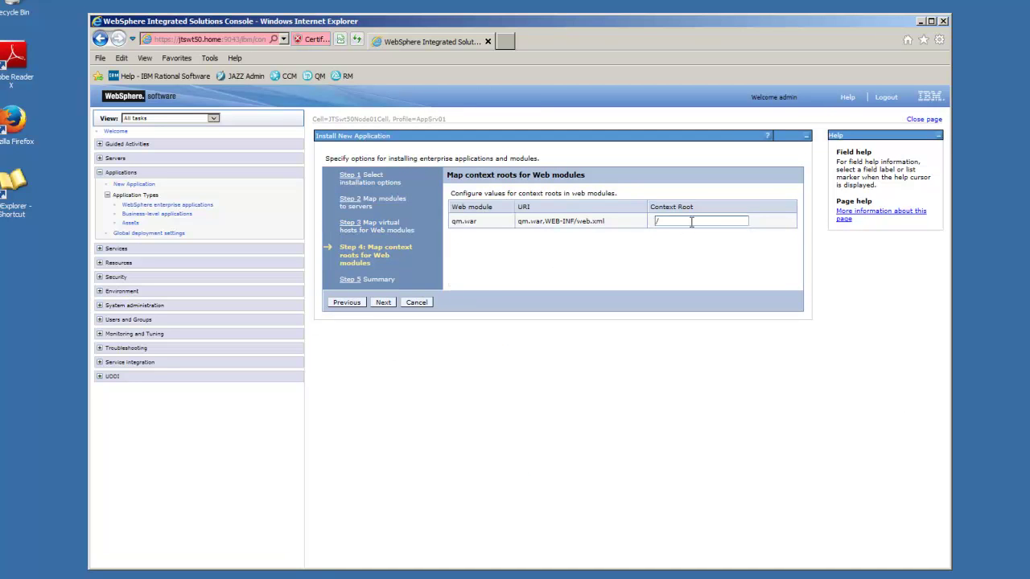
pyautogui.click(690, 222)
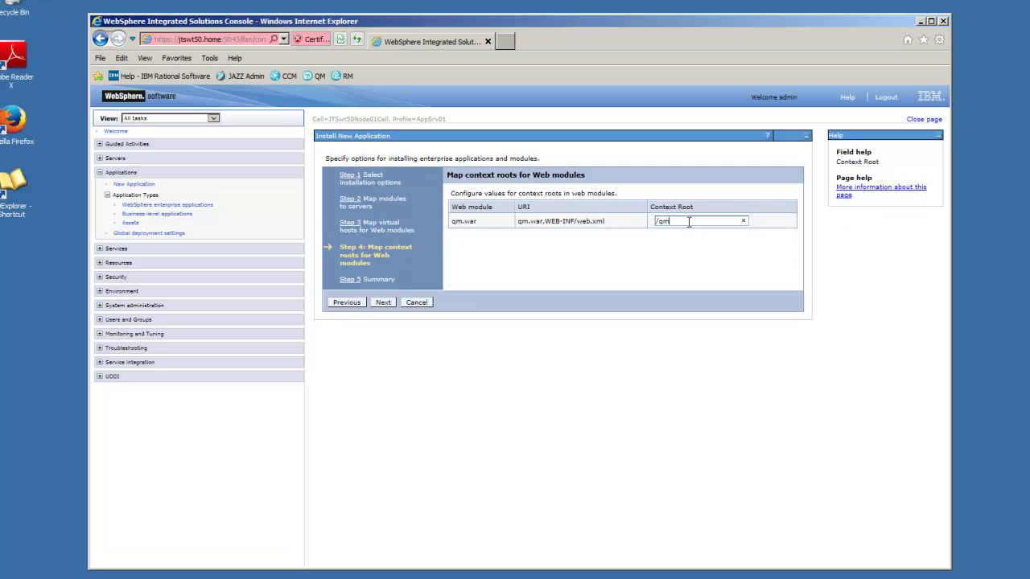
pyautogui.click(383, 302)
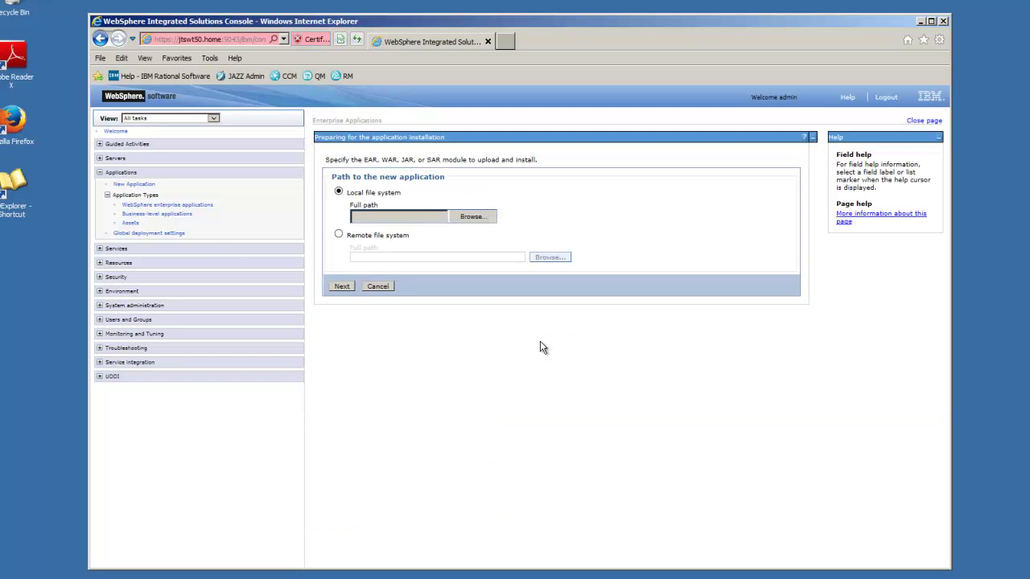
# - Upload rm.war from the webapps folder as the new application
pyautogui.click(473, 218)
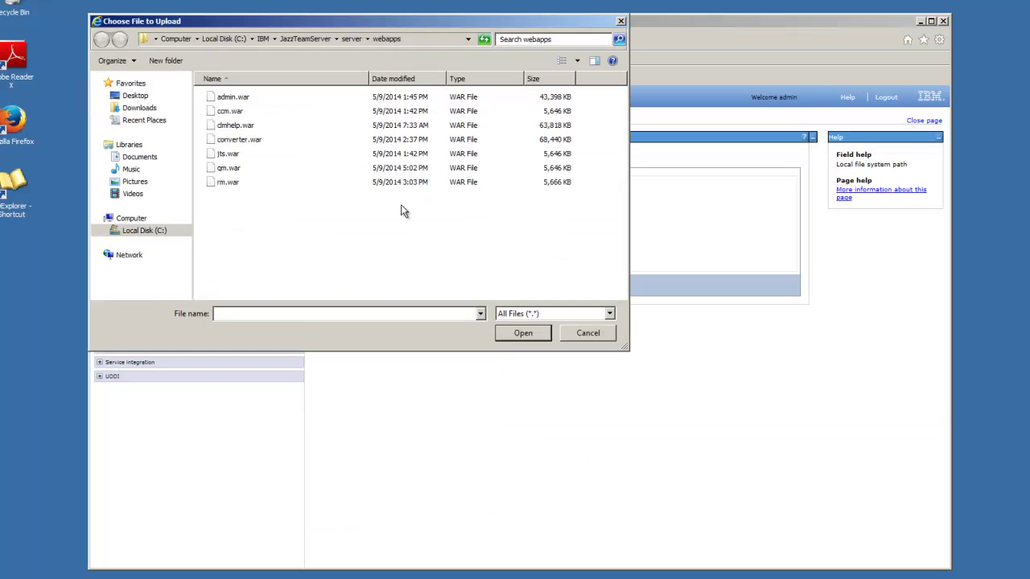
pyautogui.doubleClick(228, 182)
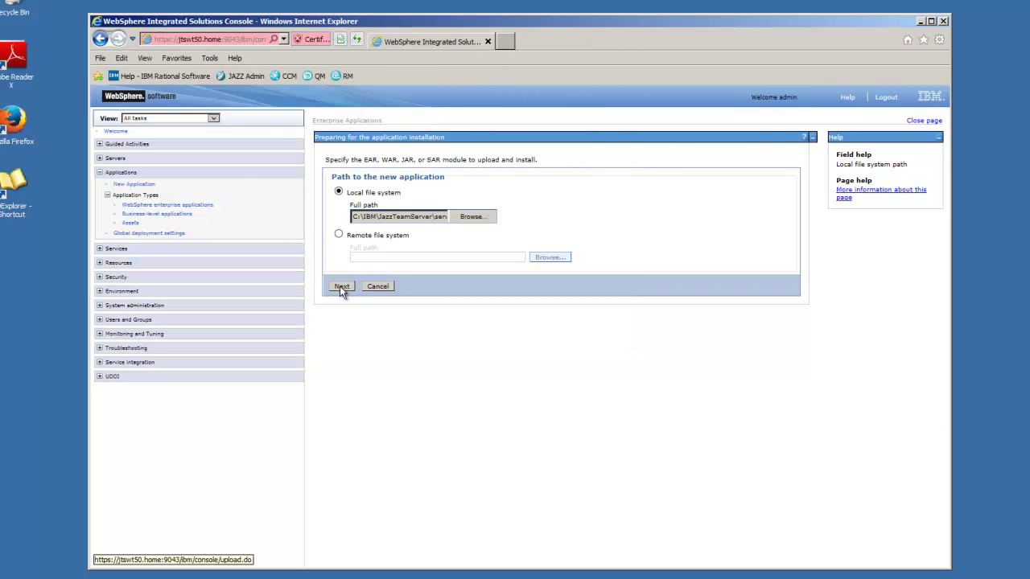
pyautogui.click(340, 284)
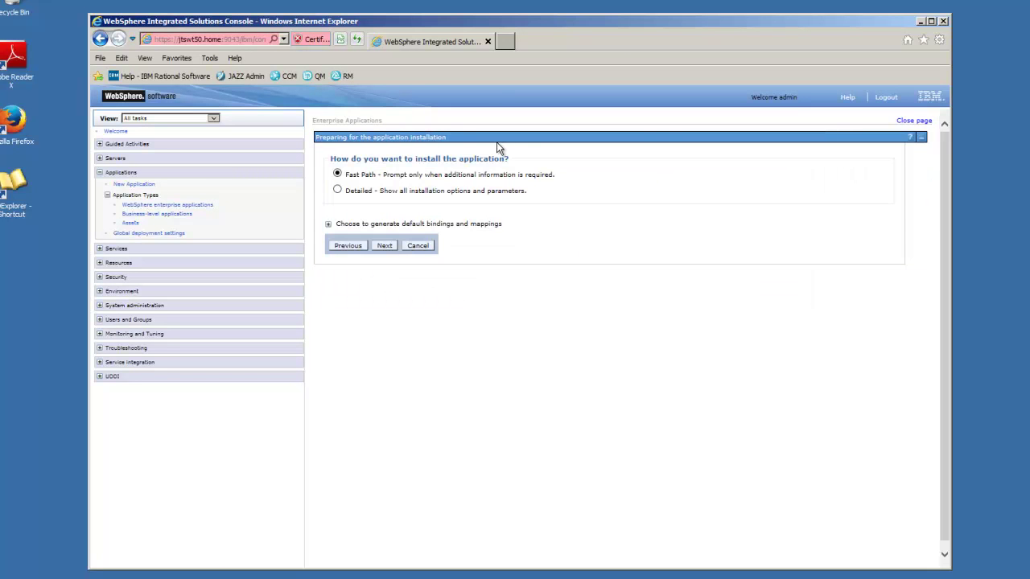
# - Keep fast path defaults, server mapping and virtual host, entering /rm as the context root
pyautogui.click(385, 247)
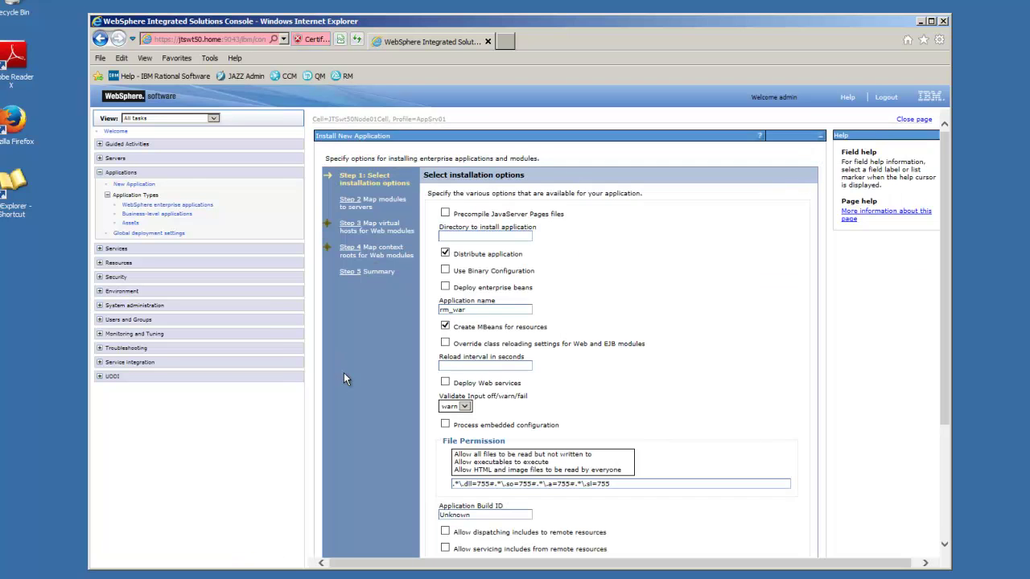
pyautogui.scroll(-3, 942, 269)
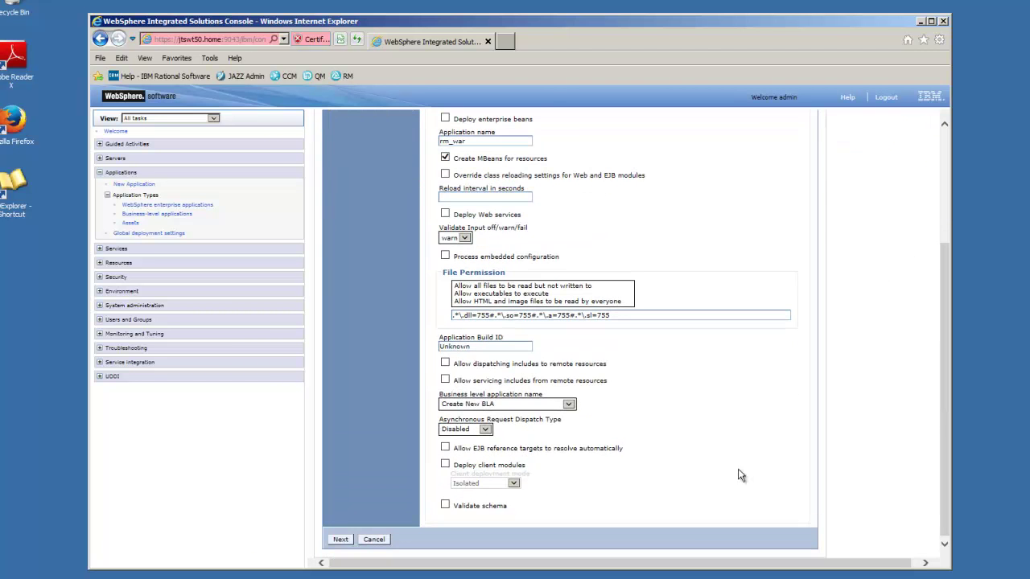
pyautogui.click(341, 539)
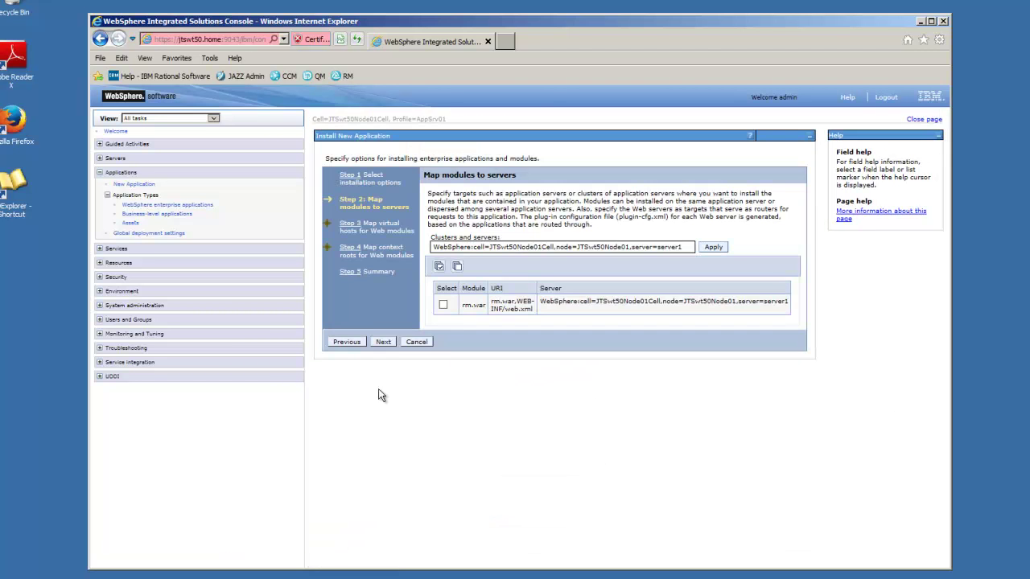
pyautogui.click(382, 342)
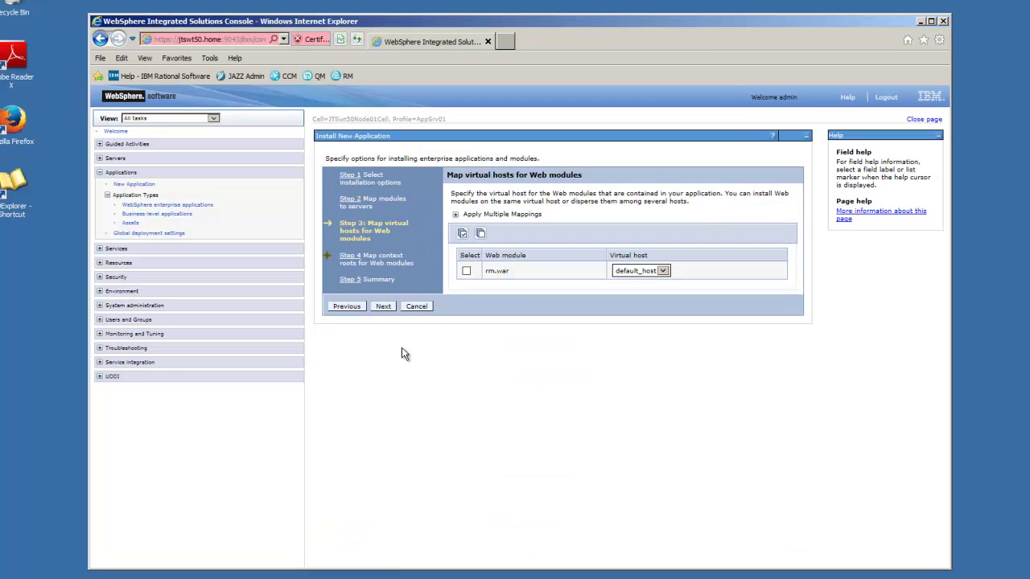
pyautogui.click(384, 307)
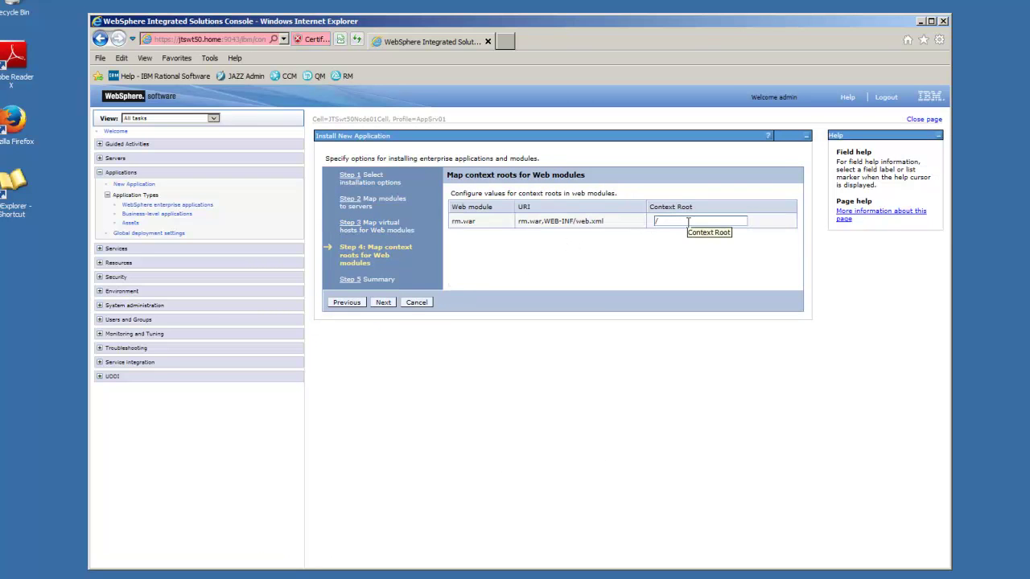
pyautogui.click(688, 222)
pyautogui.write('/rm')
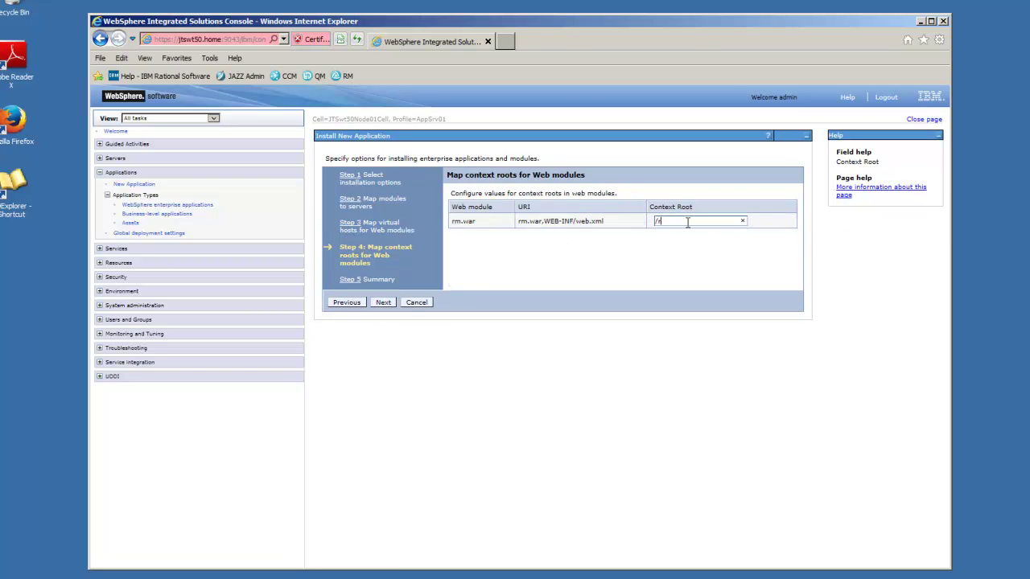
pyautogui.click(379, 300)
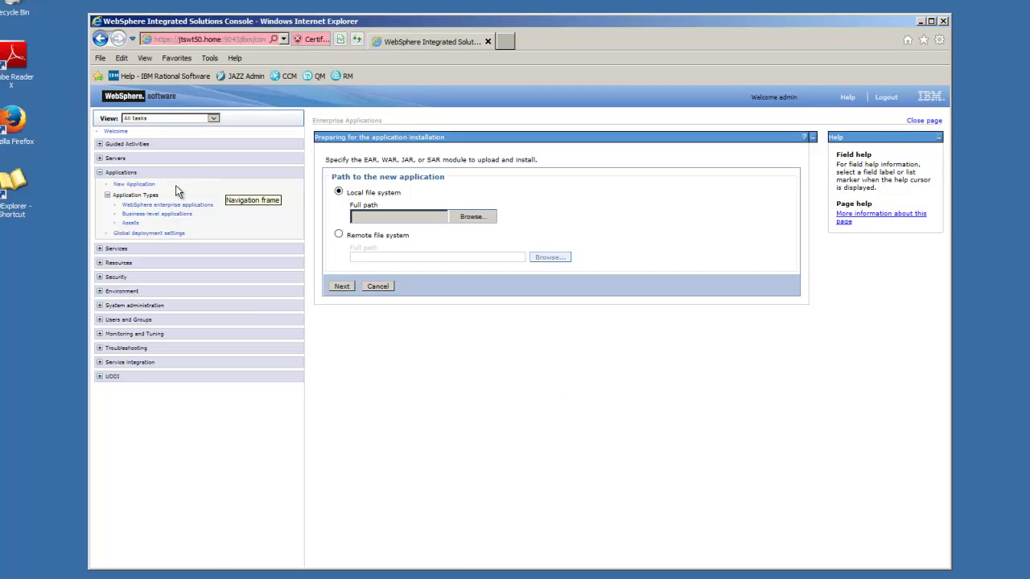
# - List the installed enterprise applications, then switch to the Knowledge Center deployment topic
pyautogui.click(171, 206)
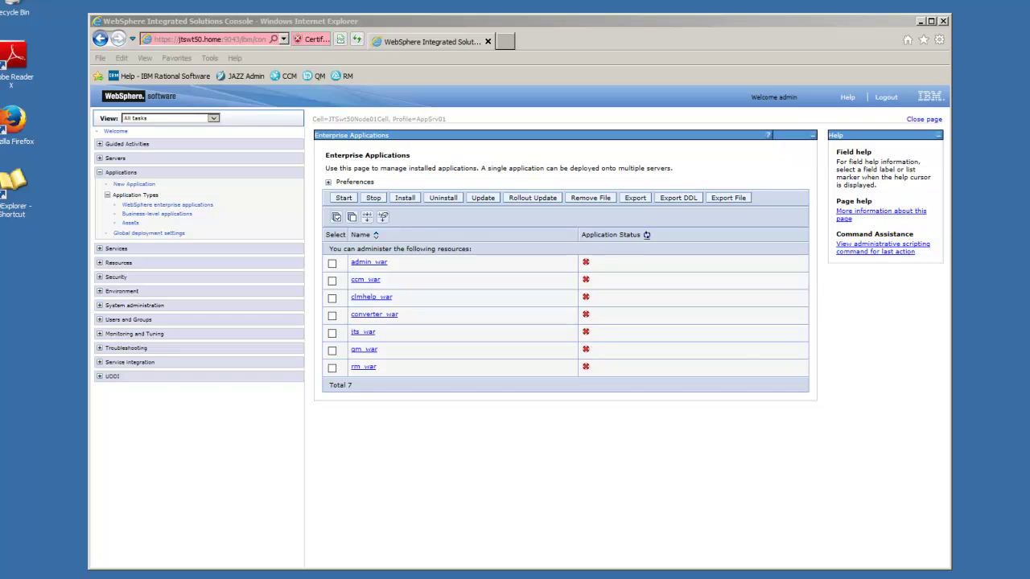
pyautogui.hotkey('alt', 'Tab')
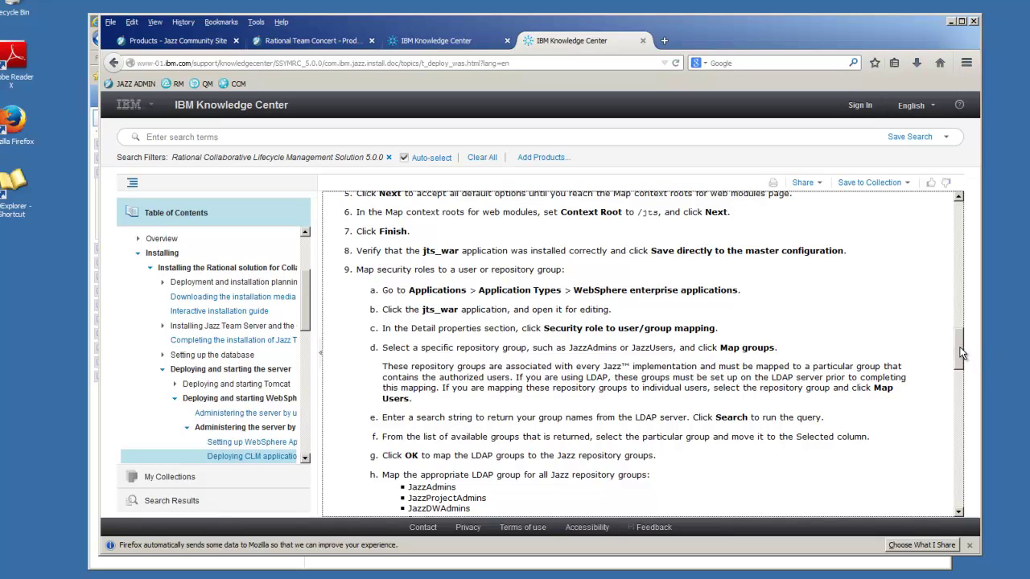
# - Read step 9 and the WAR table in the Knowledge Center article, then return to the console
pyautogui.moveTo(962, 353); pyautogui.dragTo(963, 366)
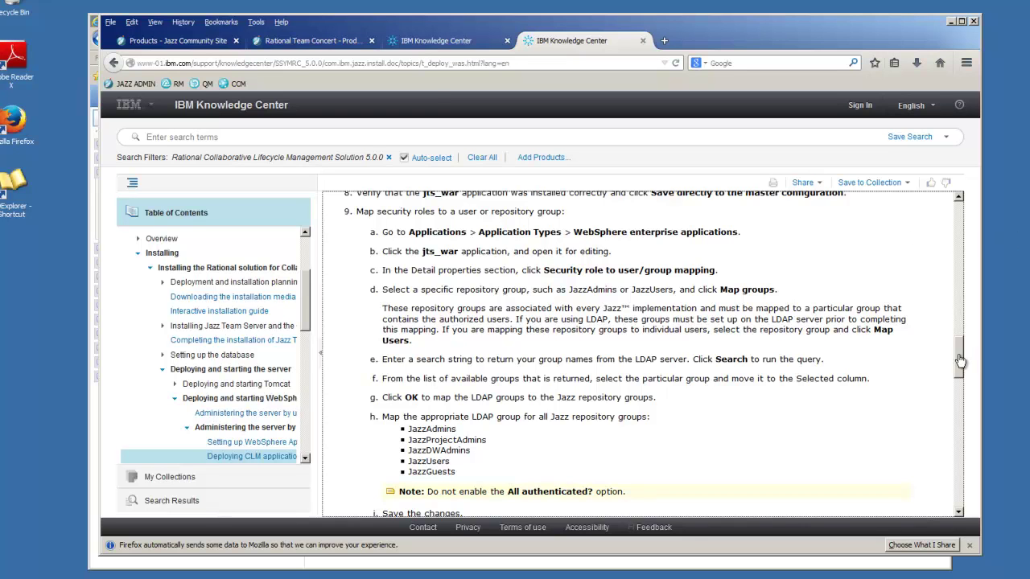
pyautogui.moveTo(959, 363); pyautogui.dragTo(959, 375)
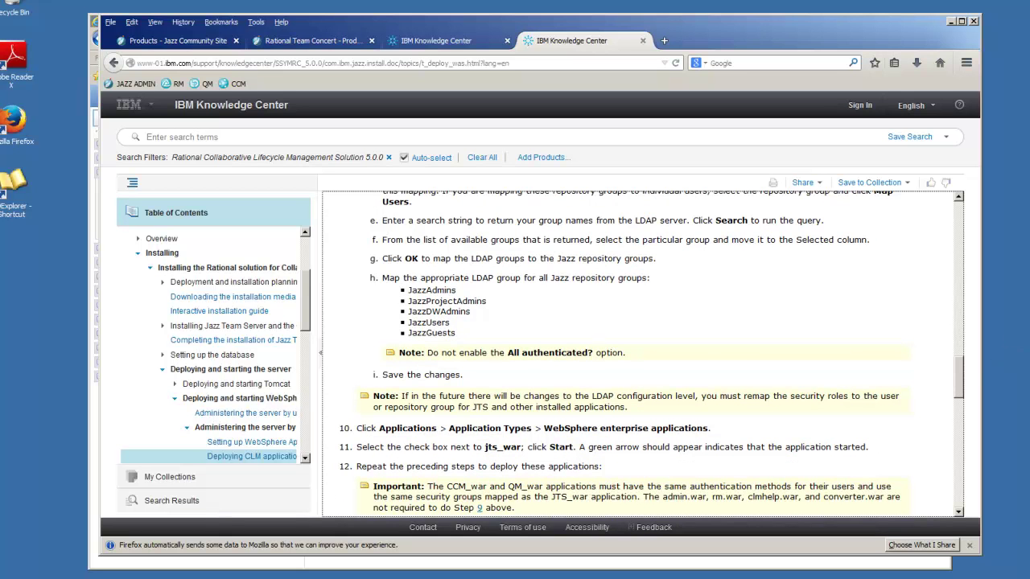
pyautogui.moveTo(962, 374); pyautogui.dragTo(955, 425)
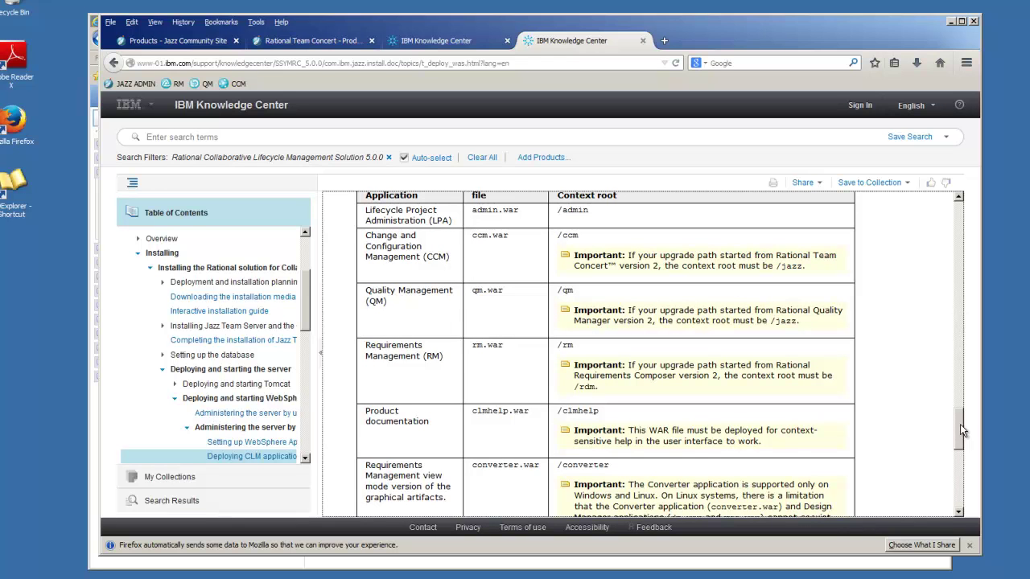
pyautogui.moveTo(960, 424); pyautogui.dragTo(960, 426)
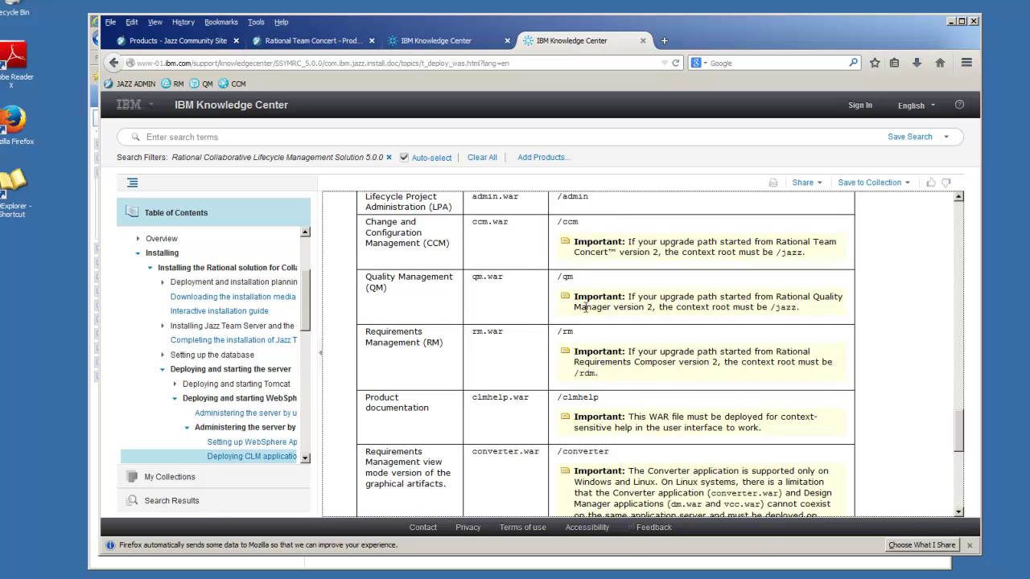
pyautogui.moveTo(959, 424); pyautogui.dragTo(958, 378)
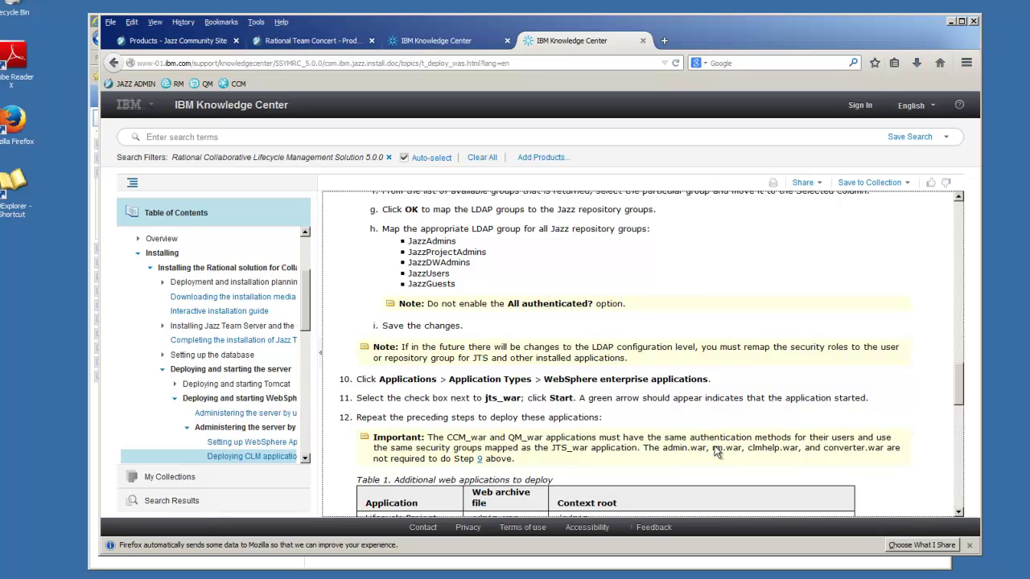
pyautogui.moveTo(958, 376); pyautogui.dragTo(953, 440)
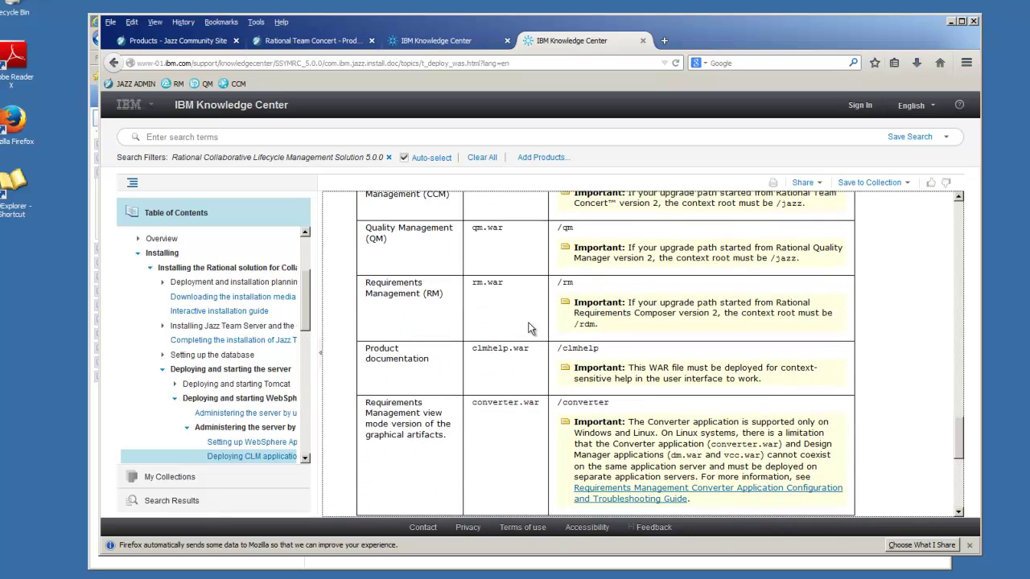
pyautogui.click(950, 23)
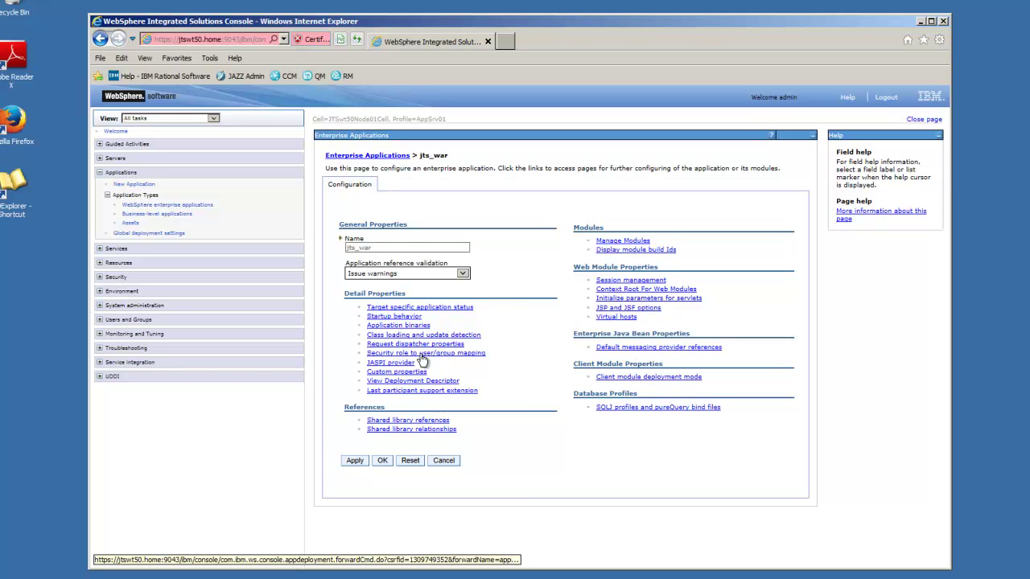
pyautogui.moveTo(423, 358)
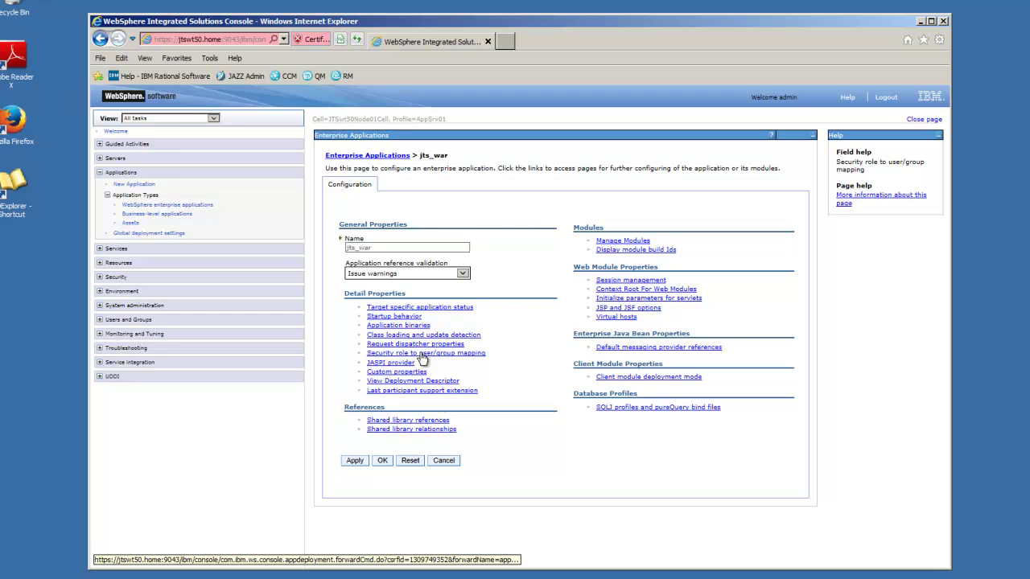
# - Open jts_war's security role to user/group mapping and start mapping groups to JazzAdmins
pyautogui.click(421, 354)
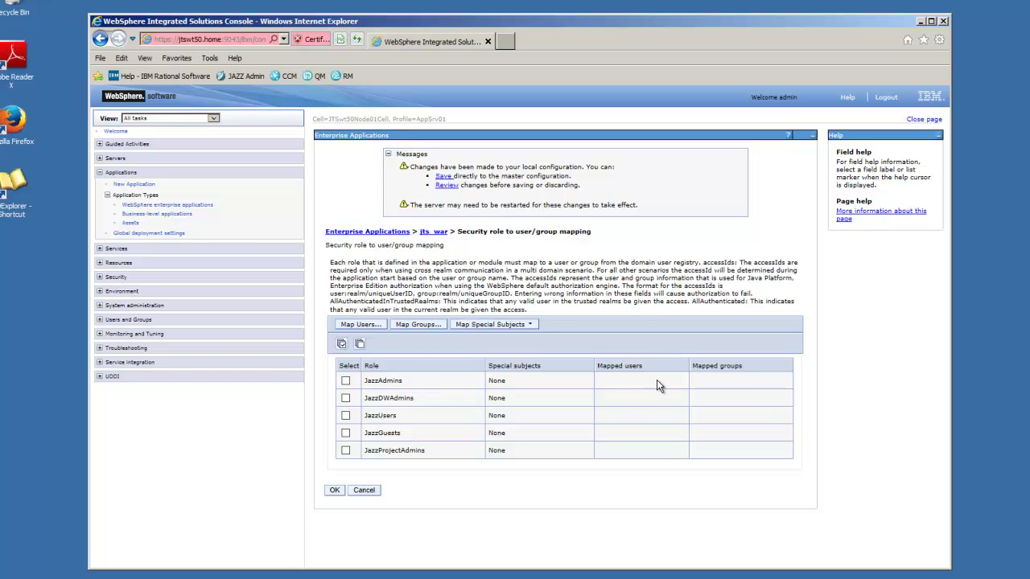
pyautogui.rightClick(729, 379)
pyautogui.click(722, 386)
pyautogui.click(346, 381)
pyautogui.rightClick(348, 384)
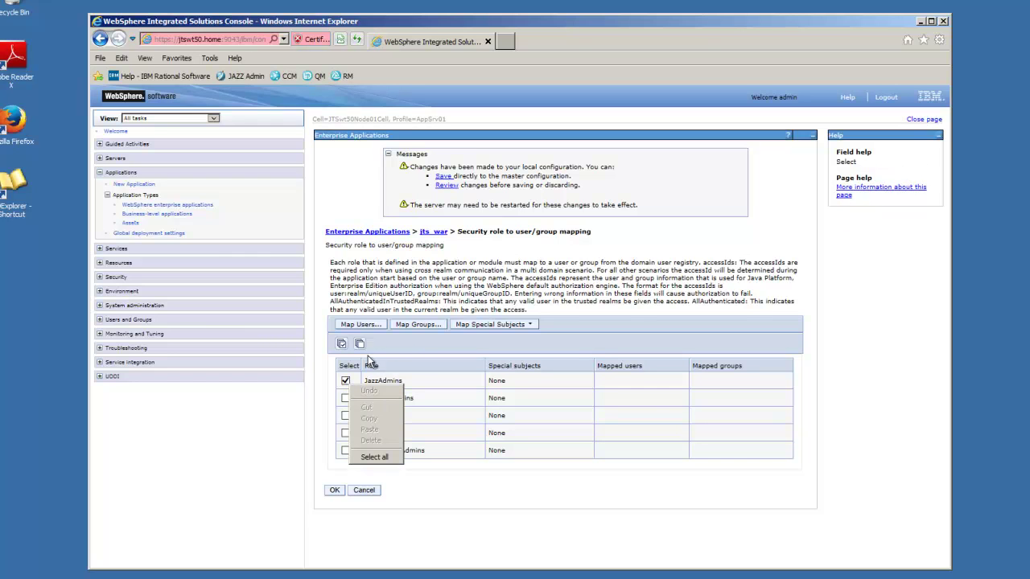
pyautogui.click(419, 325)
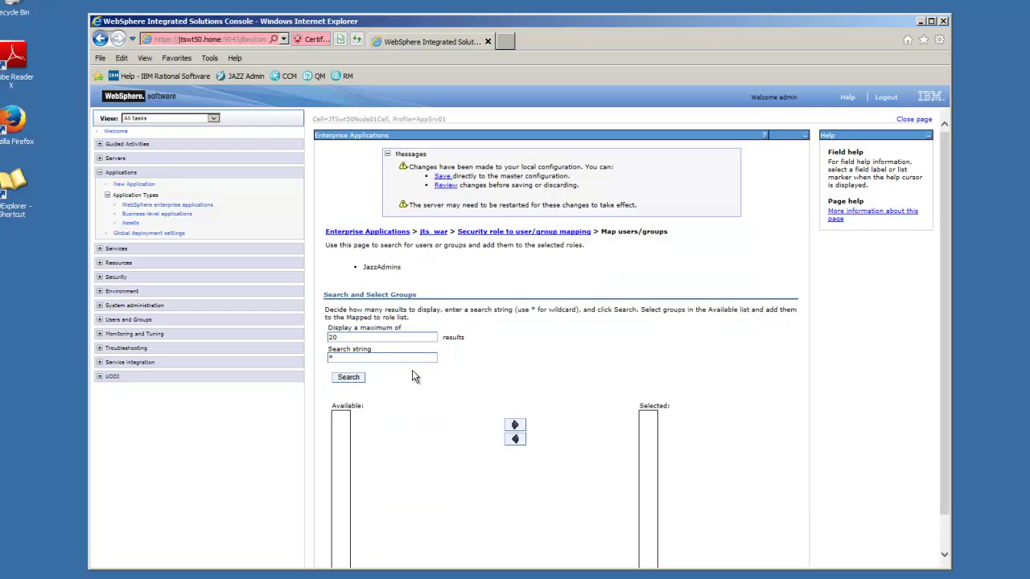
# - Search groups with JAZZ* and map CN=JazzAdmins to jts_war's JazzAdmins role
pyautogui.doubleClick(331, 358)
pyautogui.write('JAZZ')
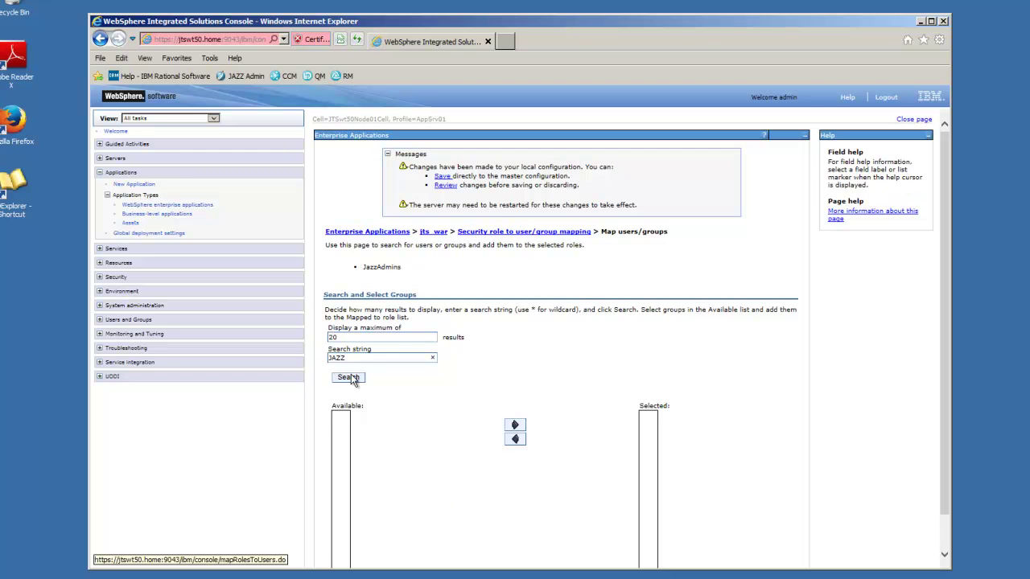
pyautogui.click(350, 378)
pyautogui.click(367, 356)
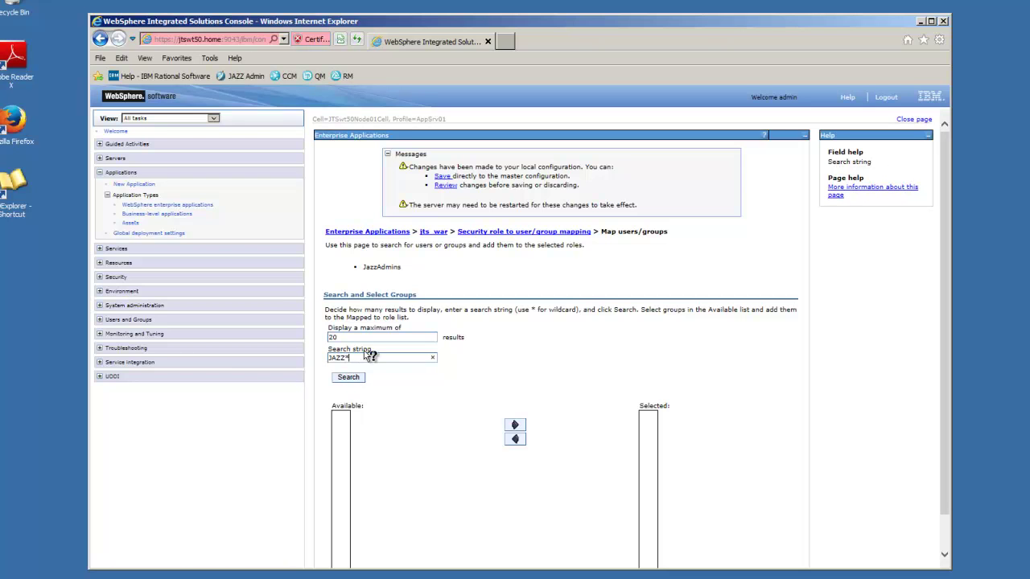
pyautogui.click(349, 379)
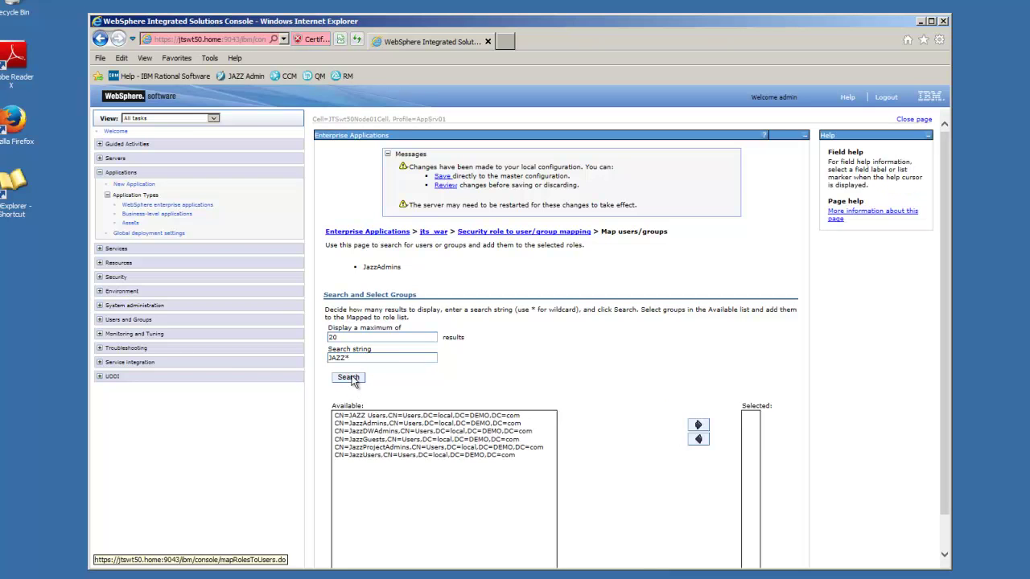
pyautogui.click(376, 425)
pyautogui.click(697, 425)
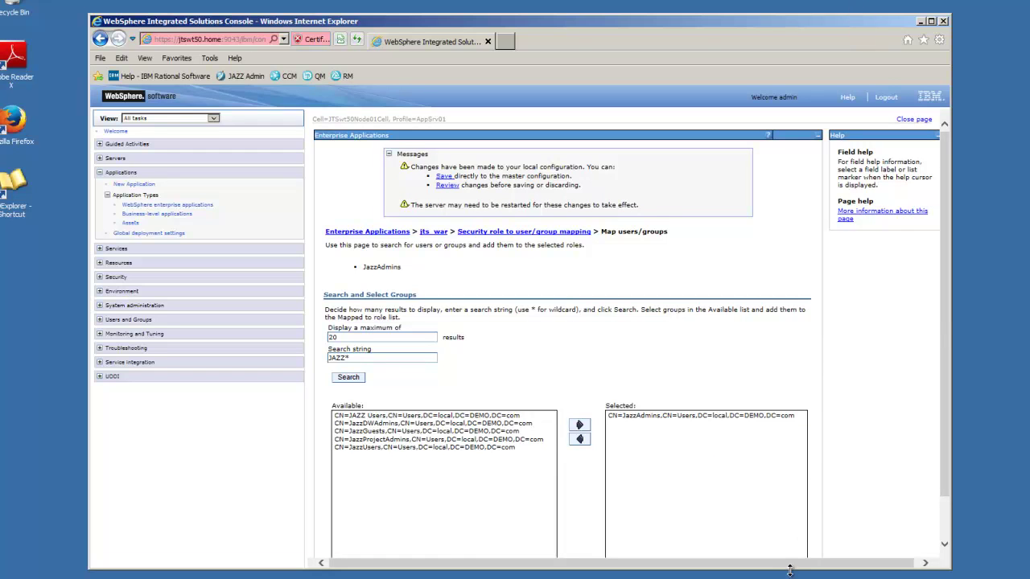
pyautogui.moveTo(789, 575); pyautogui.dragTo(789, 578)
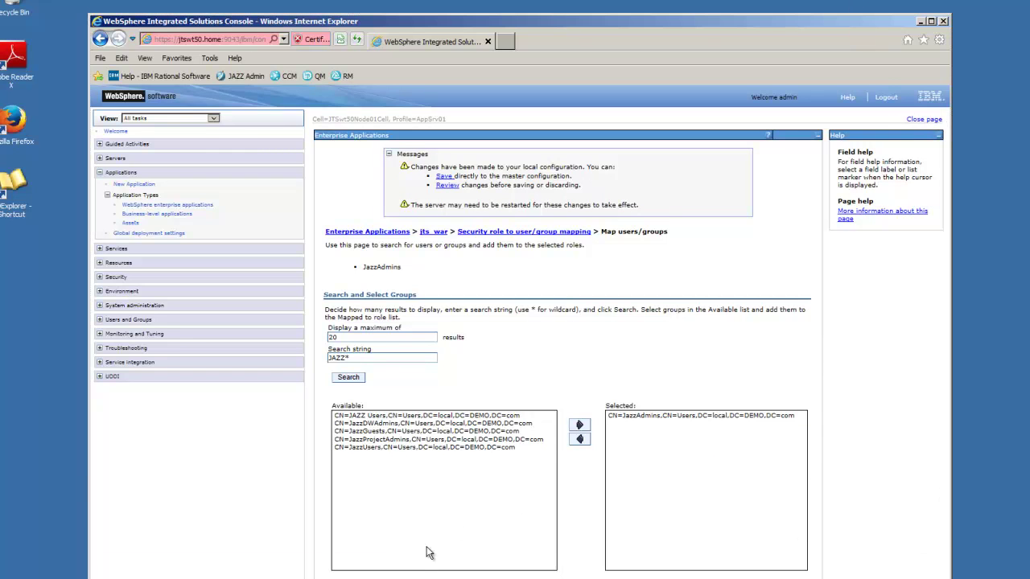
pyautogui.click(341, 574)
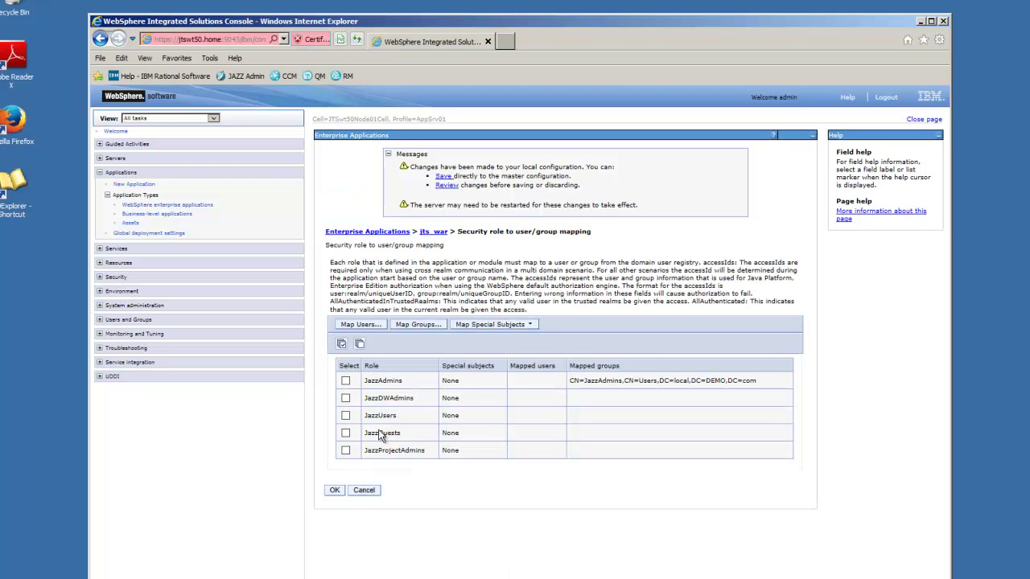
# - Map the JazzDWAdmins LDAP group to jts_war's JazzDWAdmins role
pyautogui.click(346, 398)
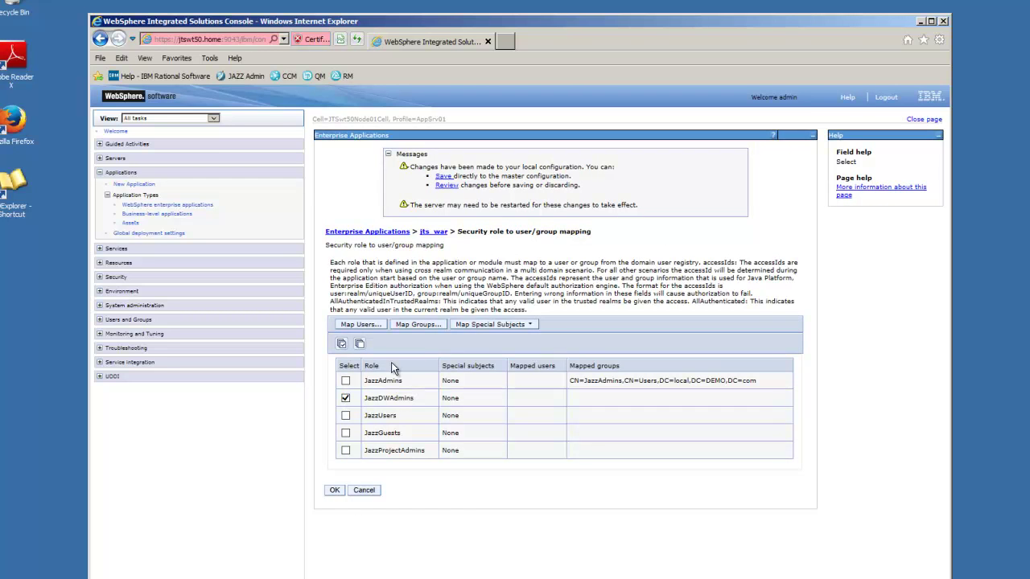
pyautogui.click(424, 324)
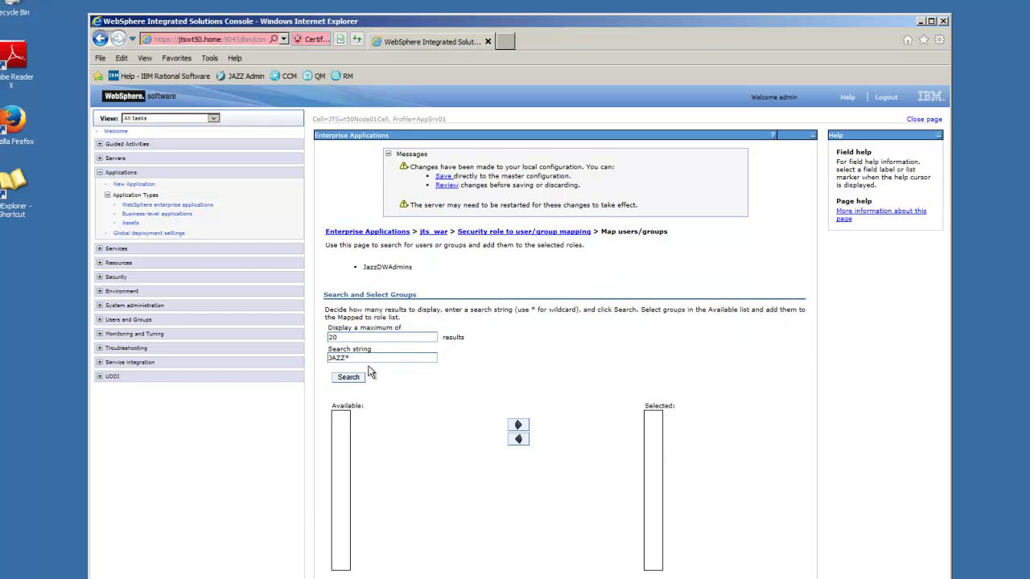
pyautogui.click(349, 377)
pyautogui.click(366, 431)
pyautogui.click(704, 425)
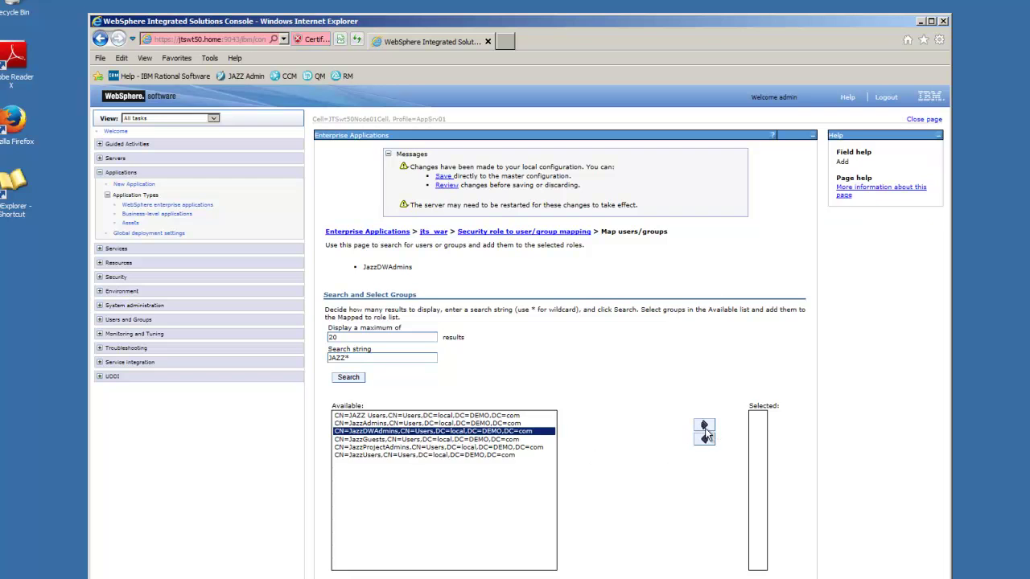
pyautogui.click(339, 578)
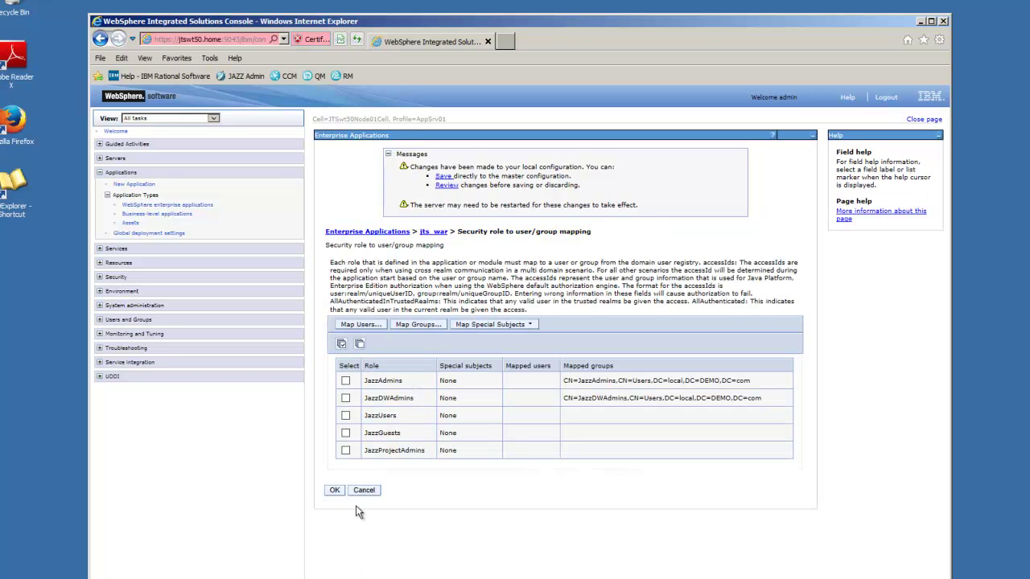
# - Map the JazzUsers LDAP group to jts_war's JazzUsers role
pyautogui.click(345, 415)
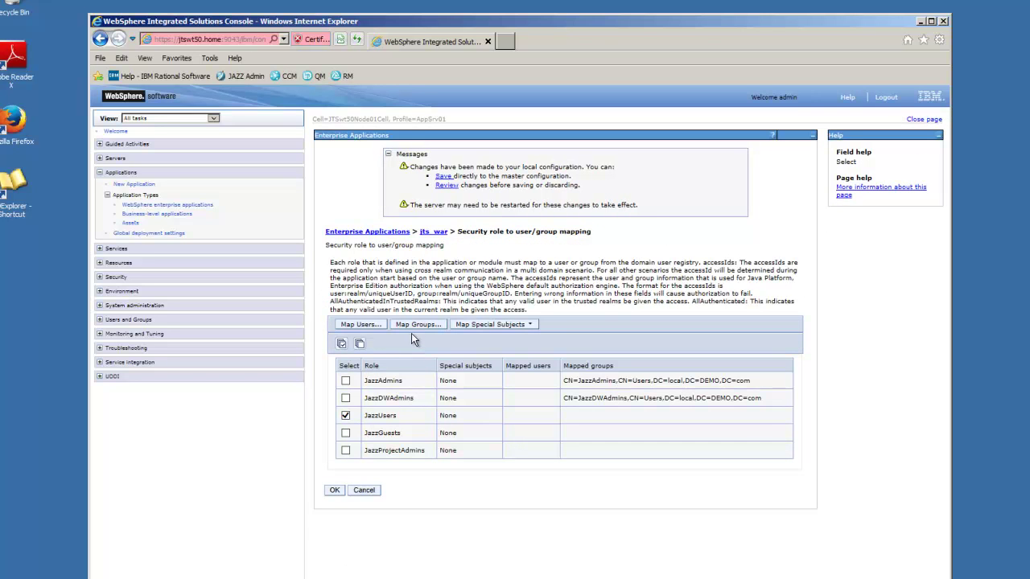
pyautogui.click(418, 324)
pyautogui.click(354, 377)
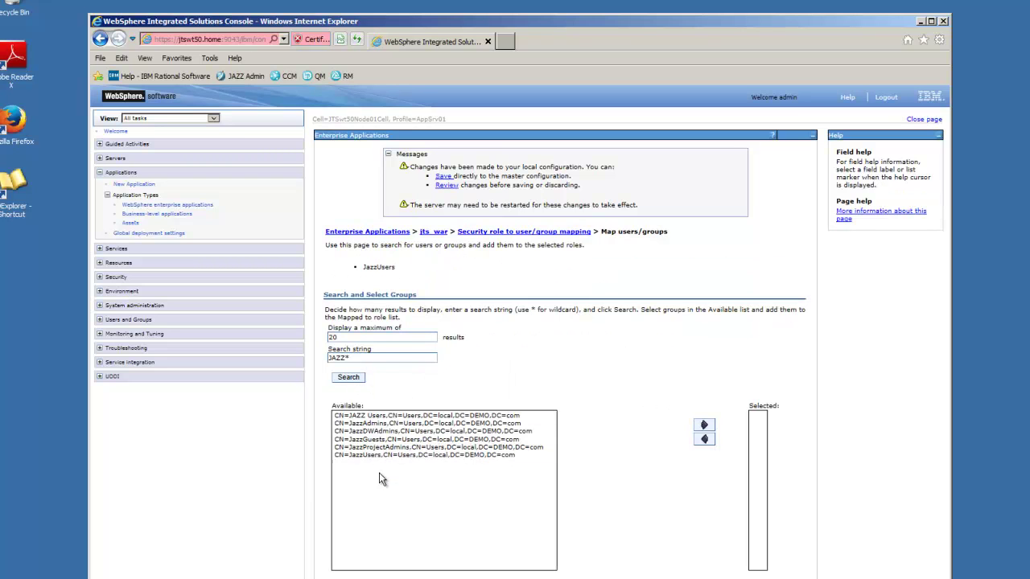
pyautogui.click(372, 456)
pyautogui.click(700, 434)
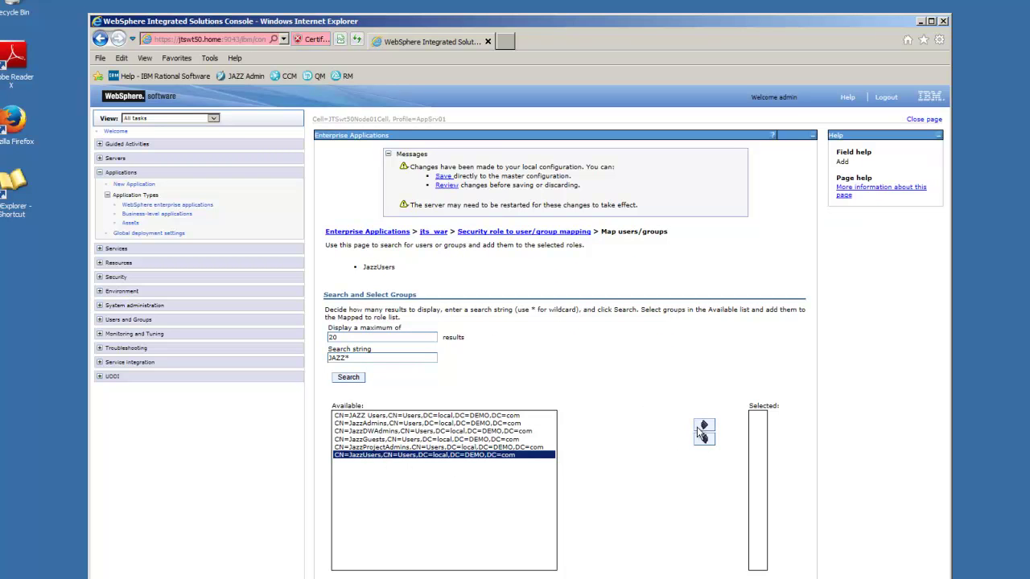
pyautogui.click(336, 578)
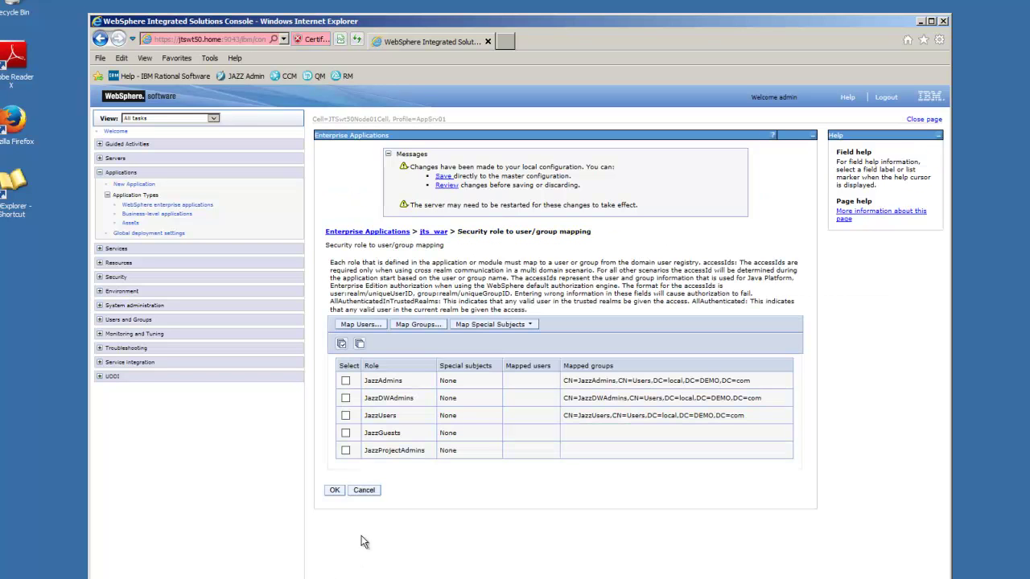
# - Map the JazzGuests LDAP group to jts_war's JazzGuests role
pyautogui.click(346, 451)
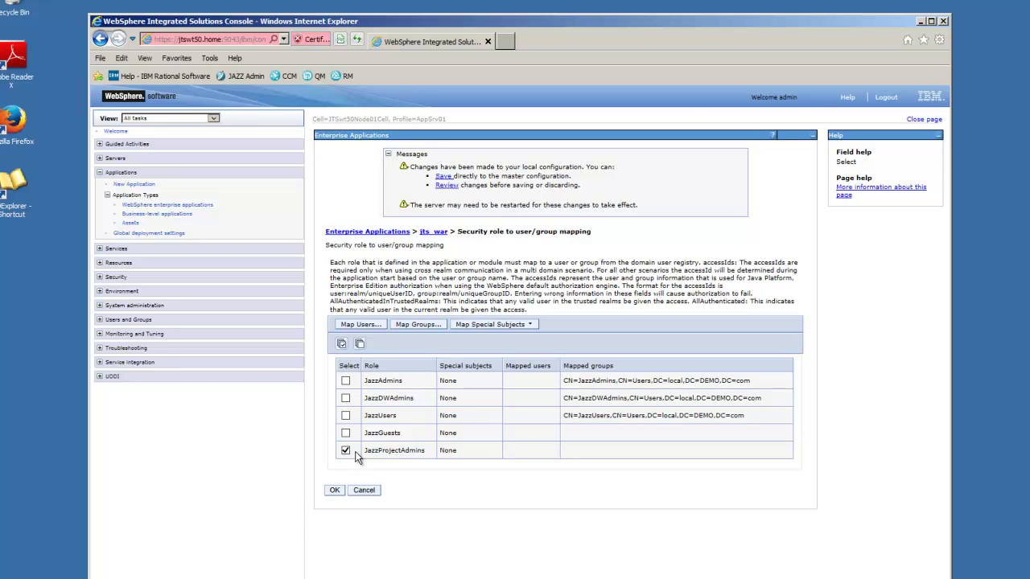
pyautogui.click(347, 434)
pyautogui.click(346, 450)
pyautogui.click(418, 324)
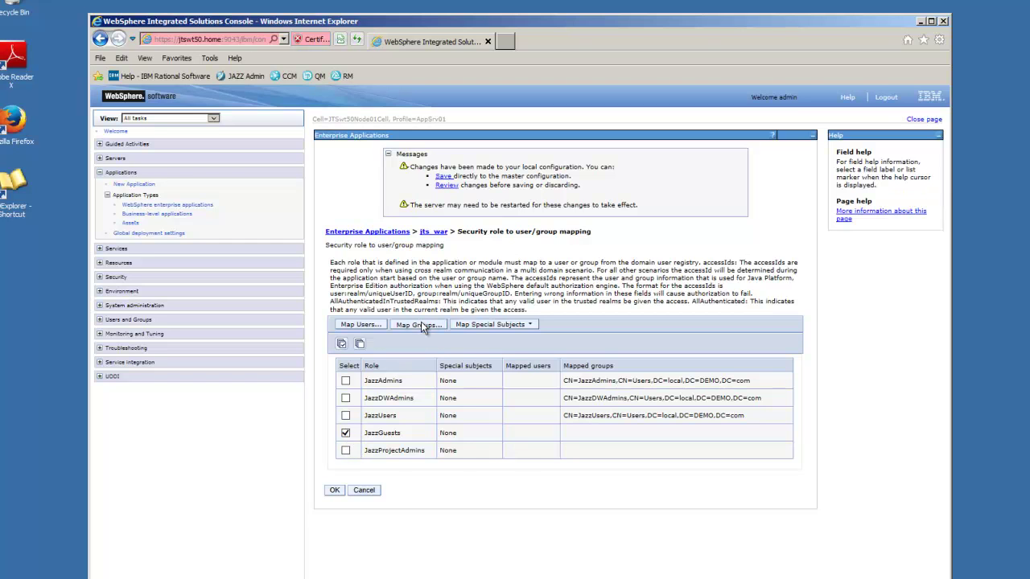
pyautogui.click(348, 378)
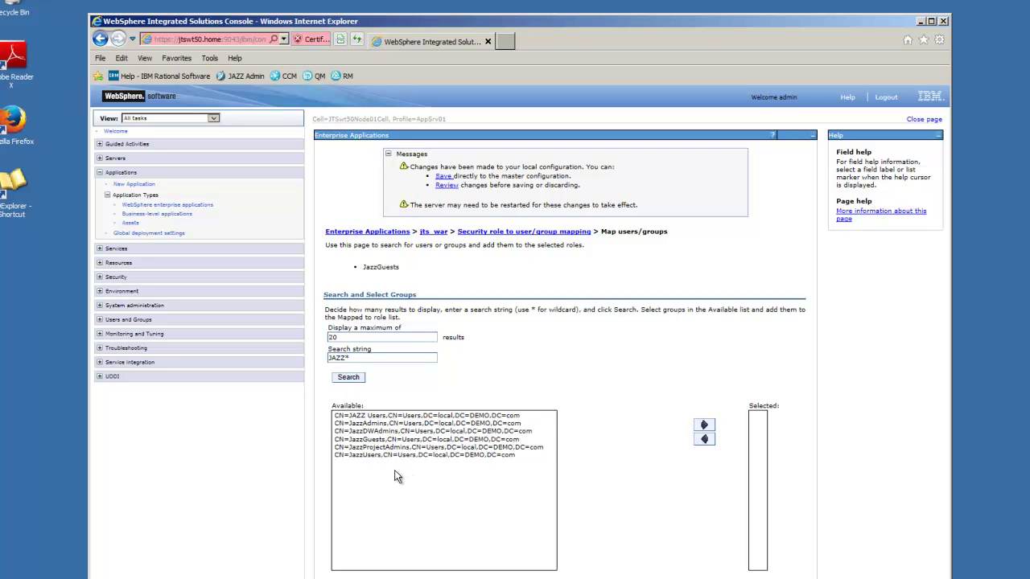
pyautogui.click(379, 440)
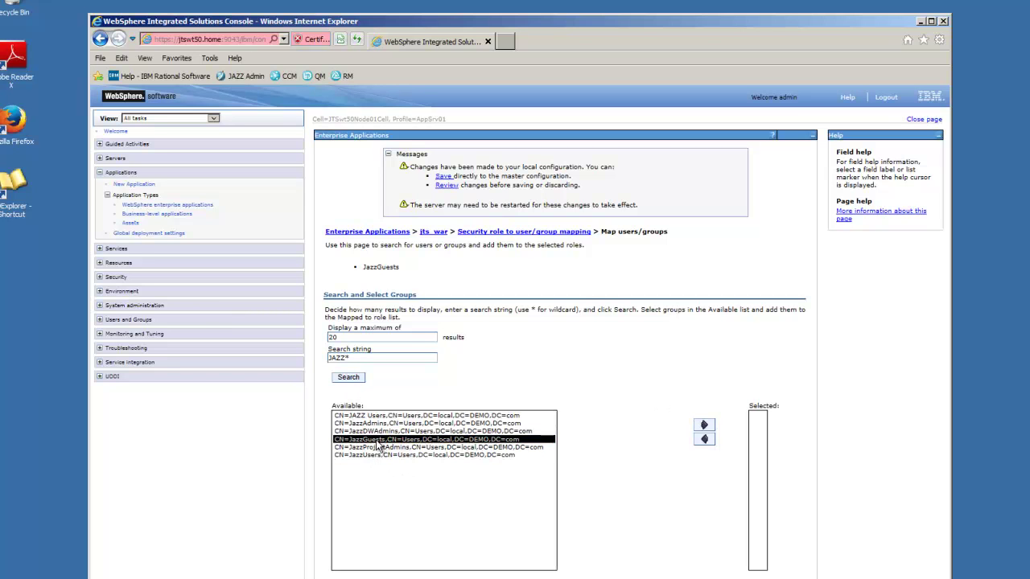
pyautogui.click(704, 427)
pyautogui.click(350, 576)
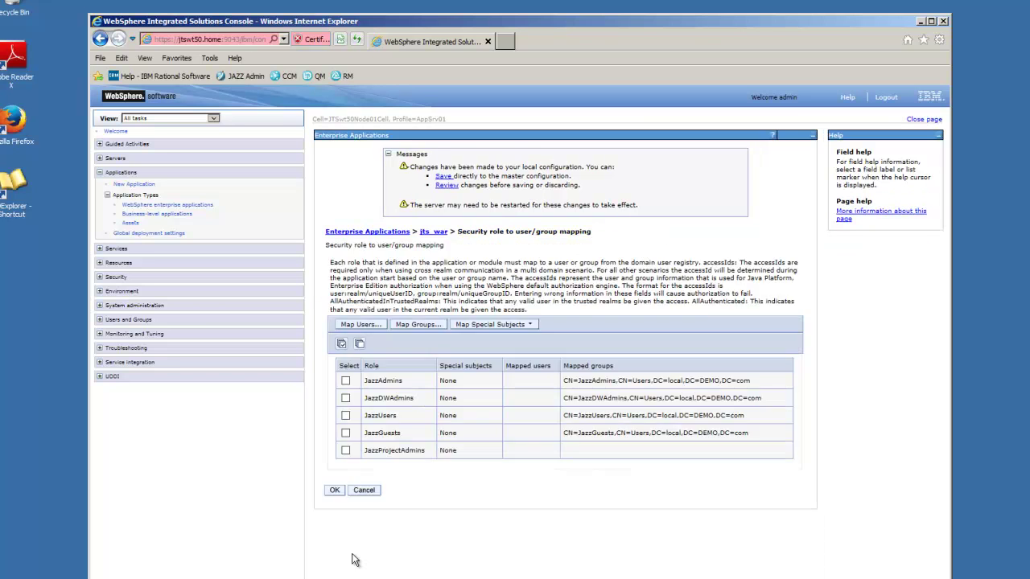
# - Search JAZZ* and add CN=JazzProjectAdmins to the JazzProjectAdmins role mapping
pyautogui.click(346, 451)
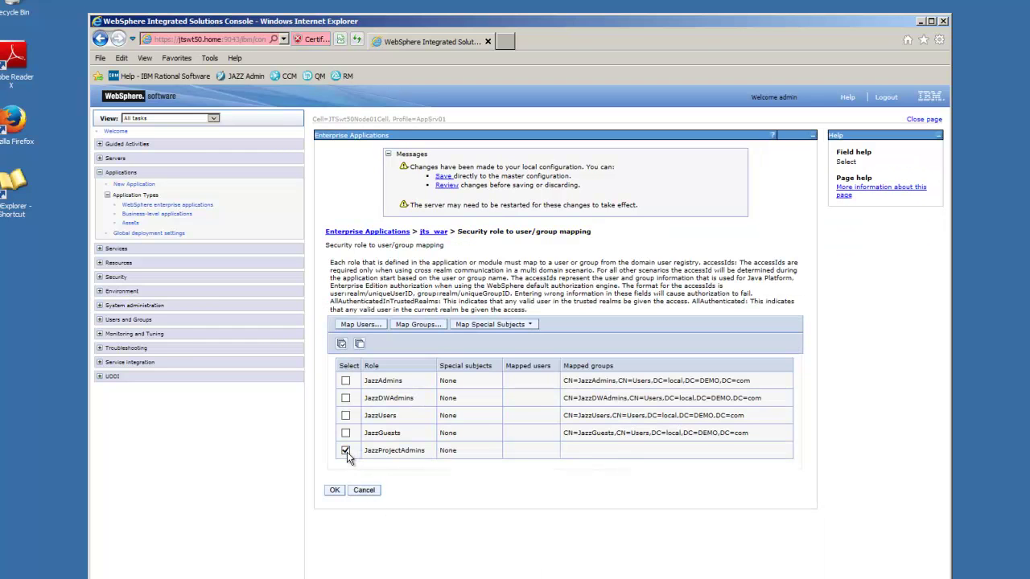
pyautogui.click(409, 325)
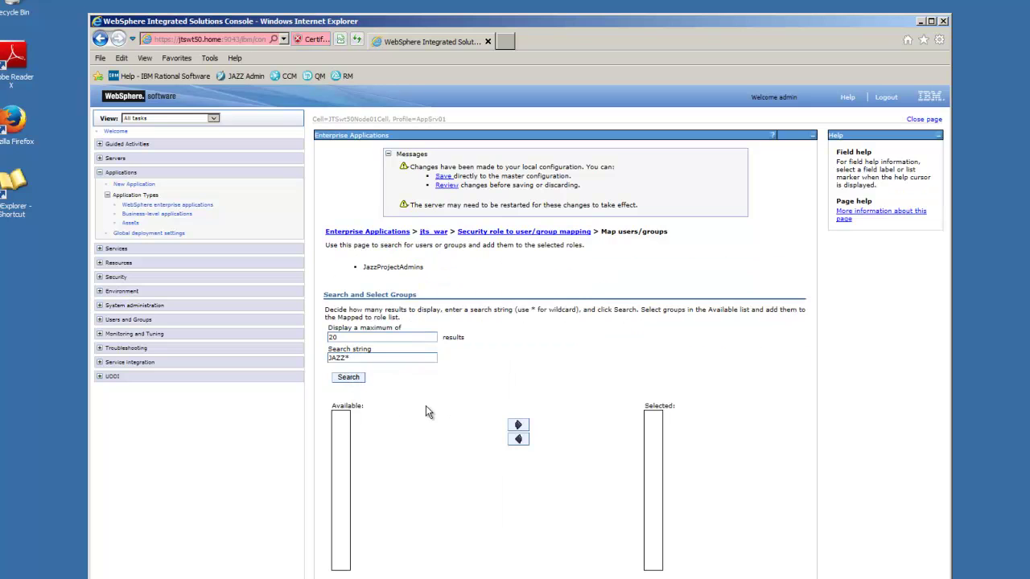
pyautogui.click(349, 379)
pyautogui.click(378, 448)
pyautogui.click(702, 427)
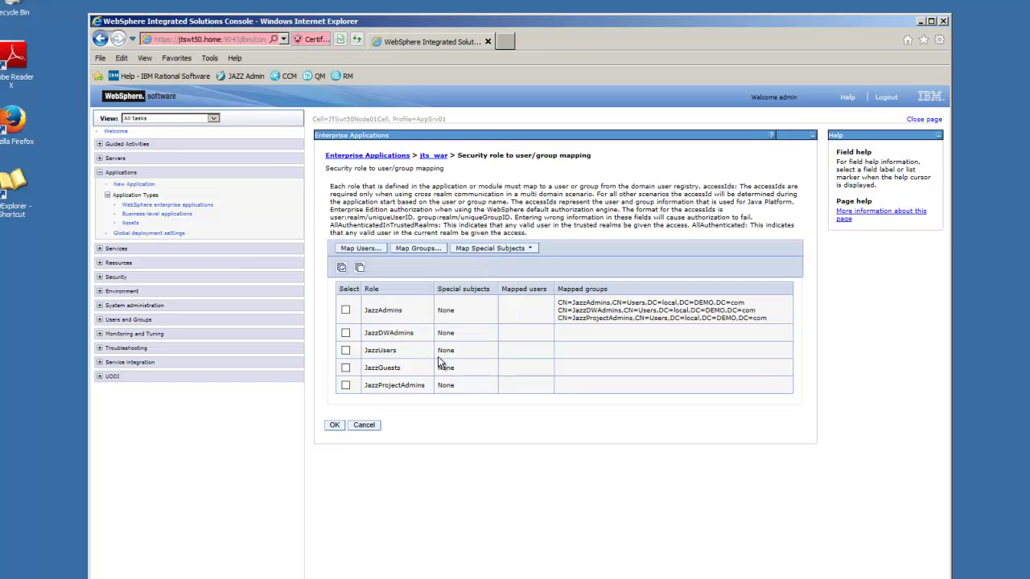
# - Apply and save the jts_war role mappings, then open ccm_war's security role to user/group mapping
pyautogui.click(334, 425)
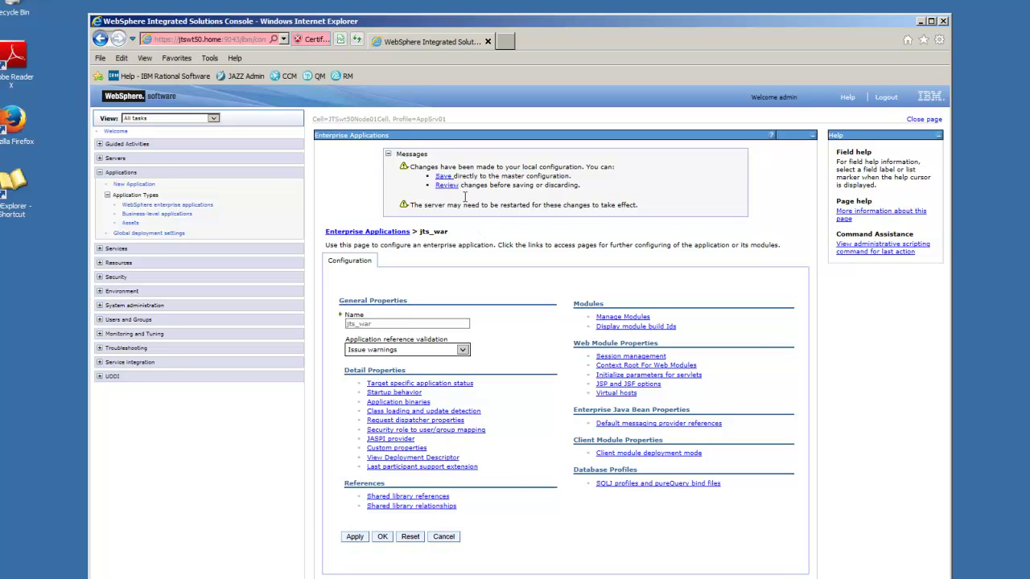
pyautogui.click(444, 176)
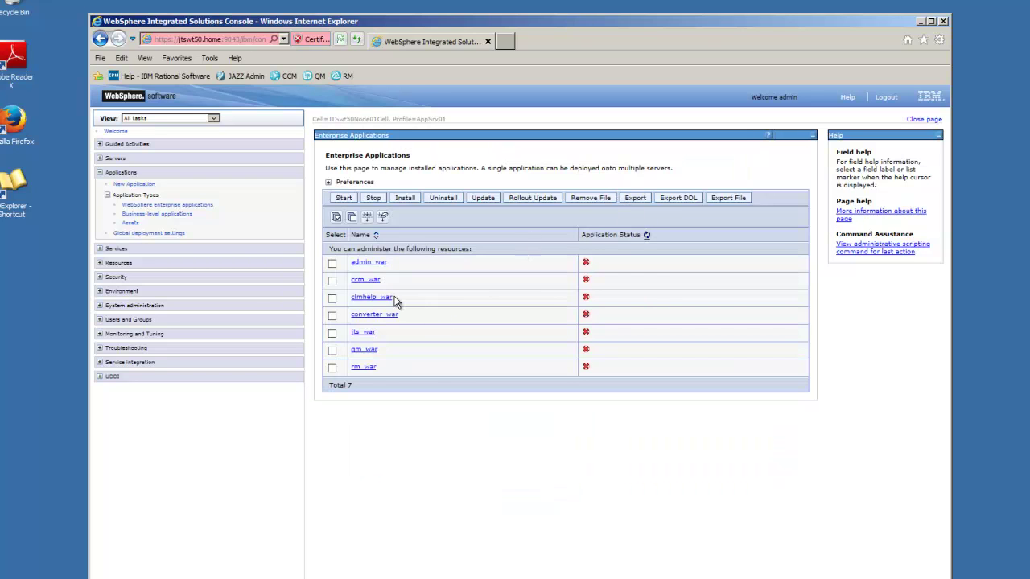
pyautogui.click(363, 281)
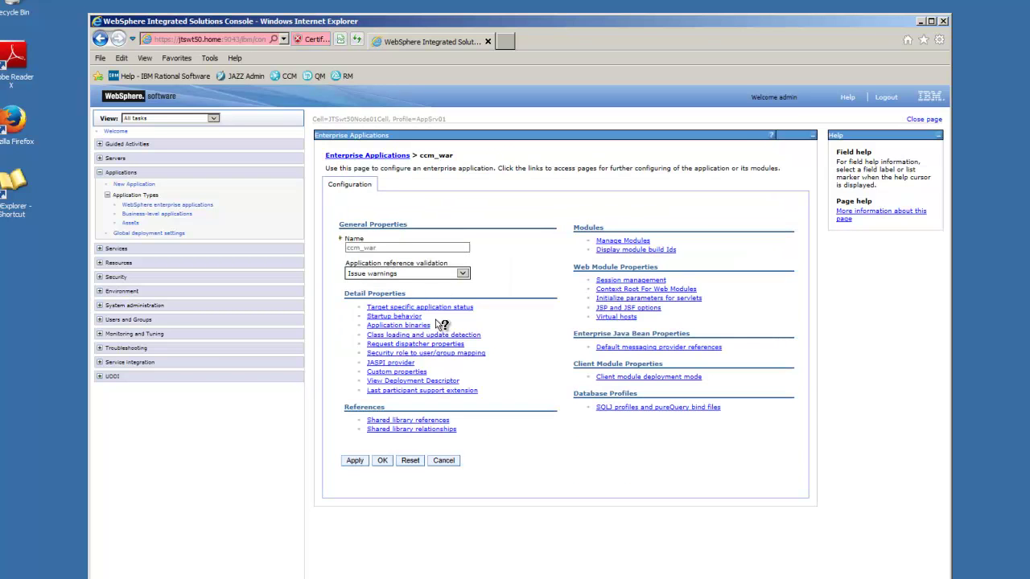
pyautogui.click(395, 354)
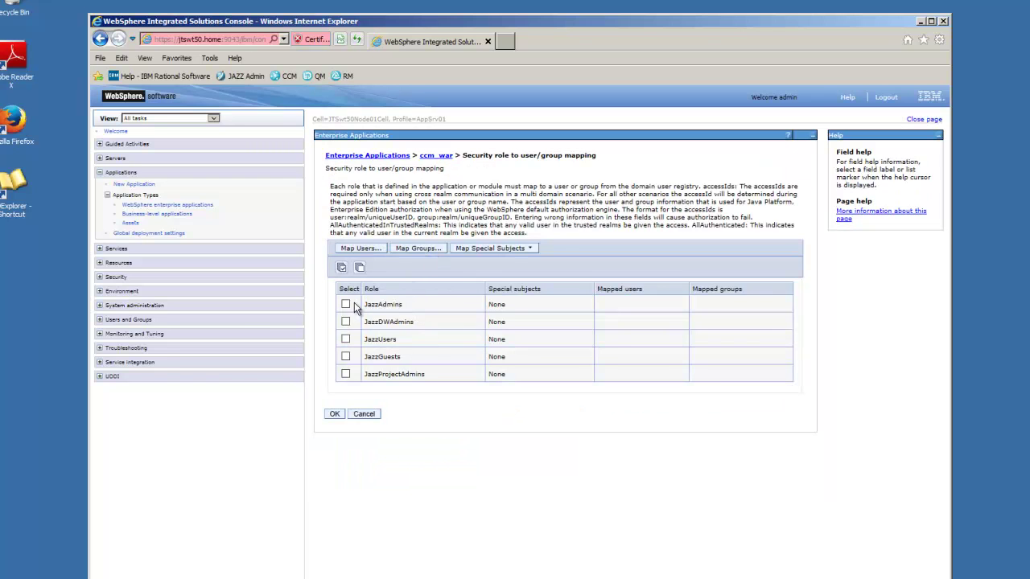
# - Map ccm_war's JazzAdmins role to the CN=JazzAdmins group found by searching JAZZ*
pyautogui.click(346, 305)
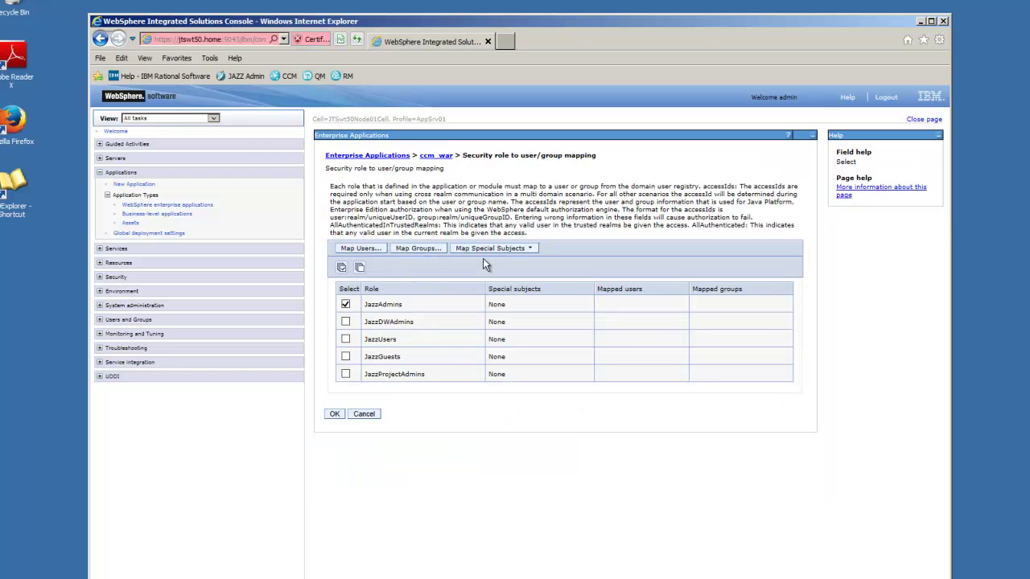
pyautogui.click(428, 248)
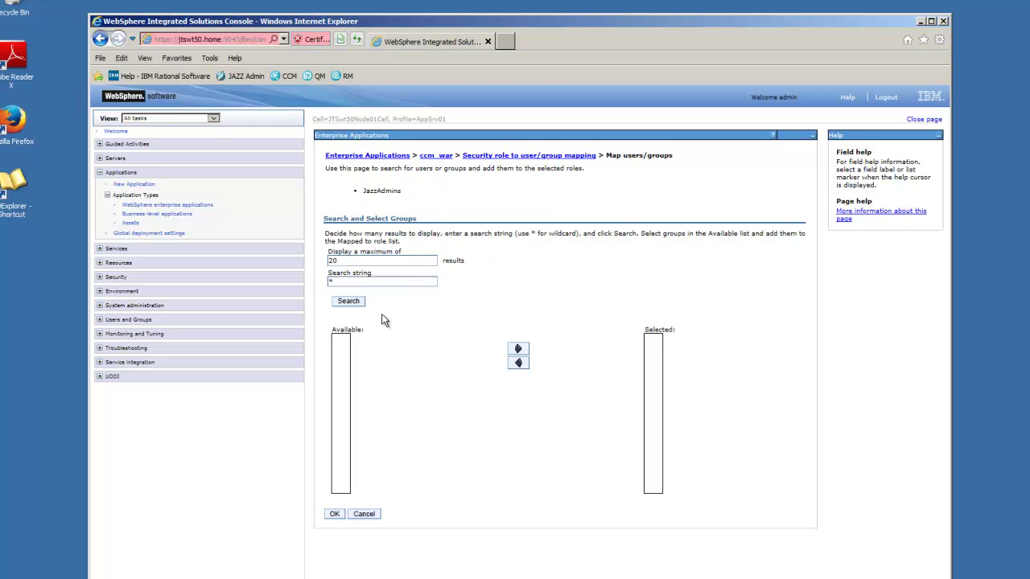
pyautogui.click(327, 282)
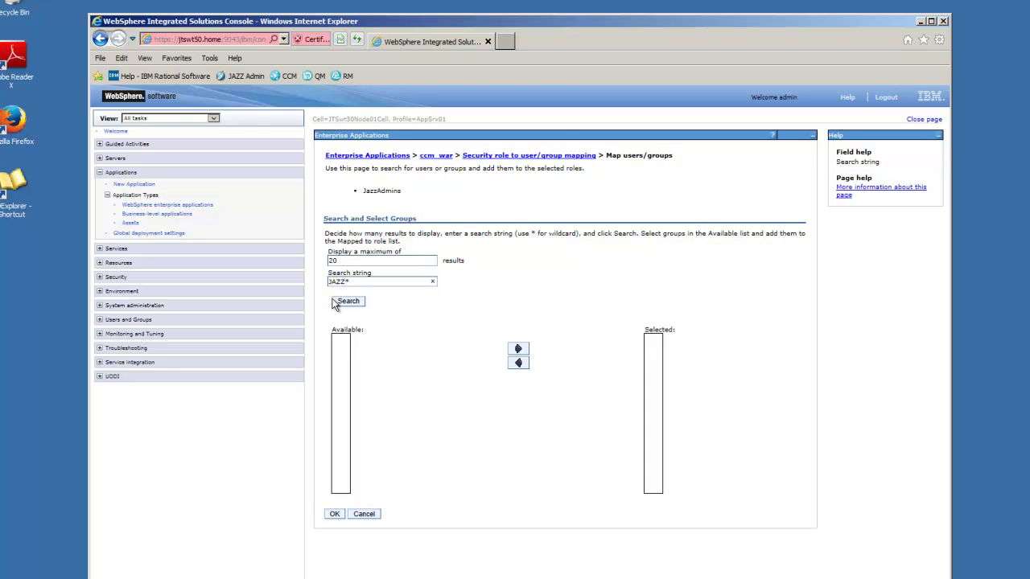
pyautogui.click(349, 300)
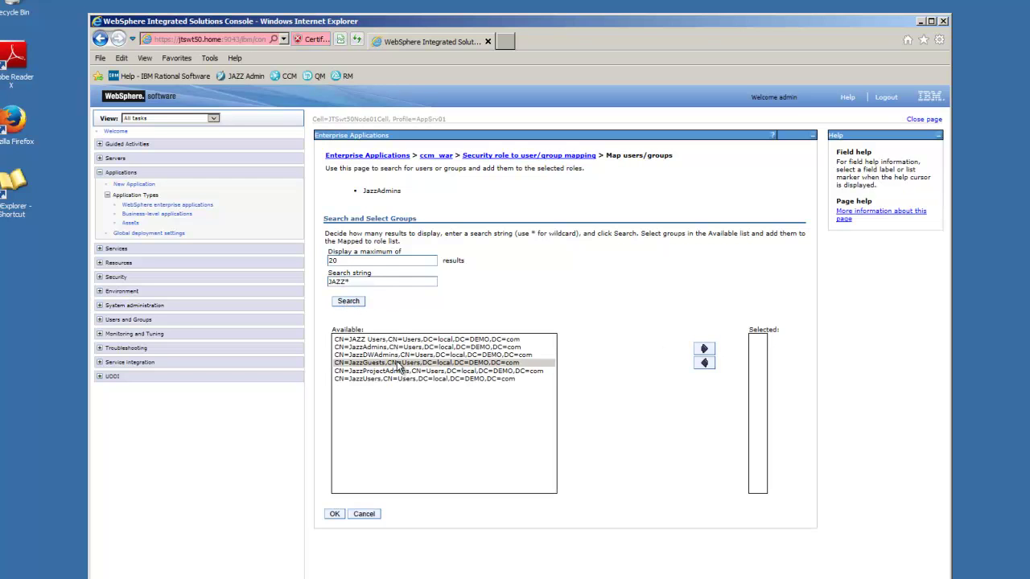
pyautogui.click(388, 349)
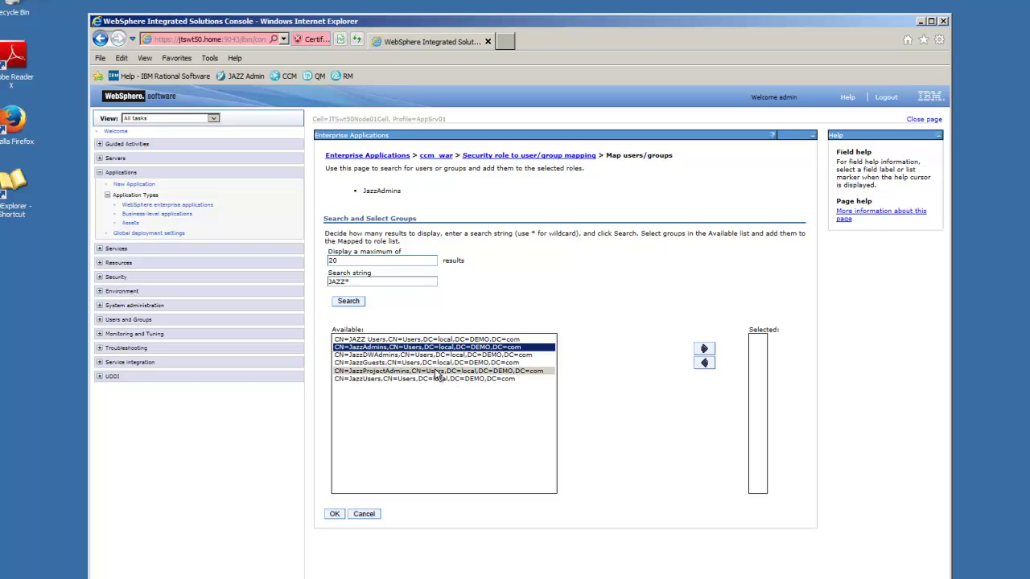
pyautogui.click(705, 350)
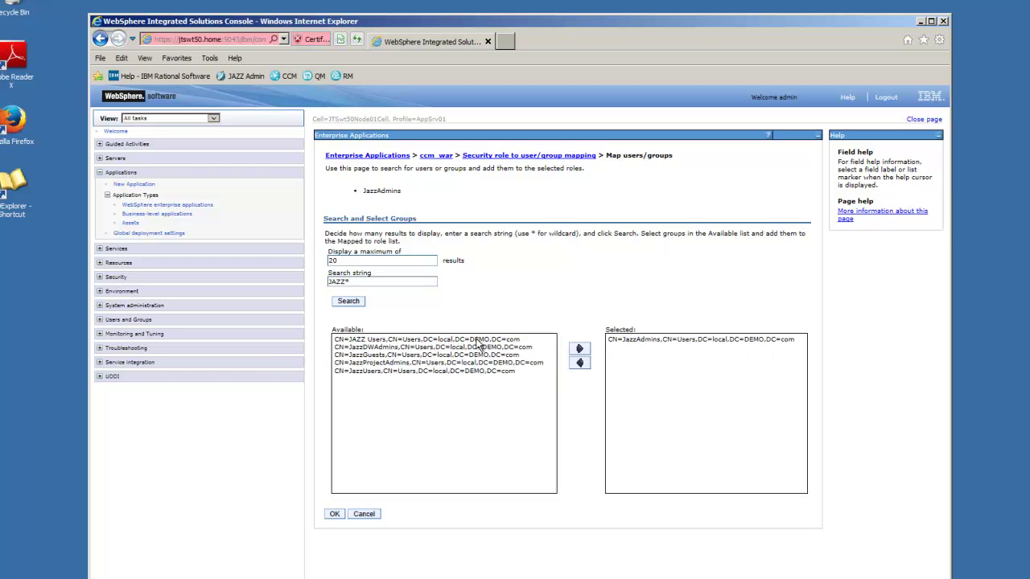
pyautogui.click(335, 514)
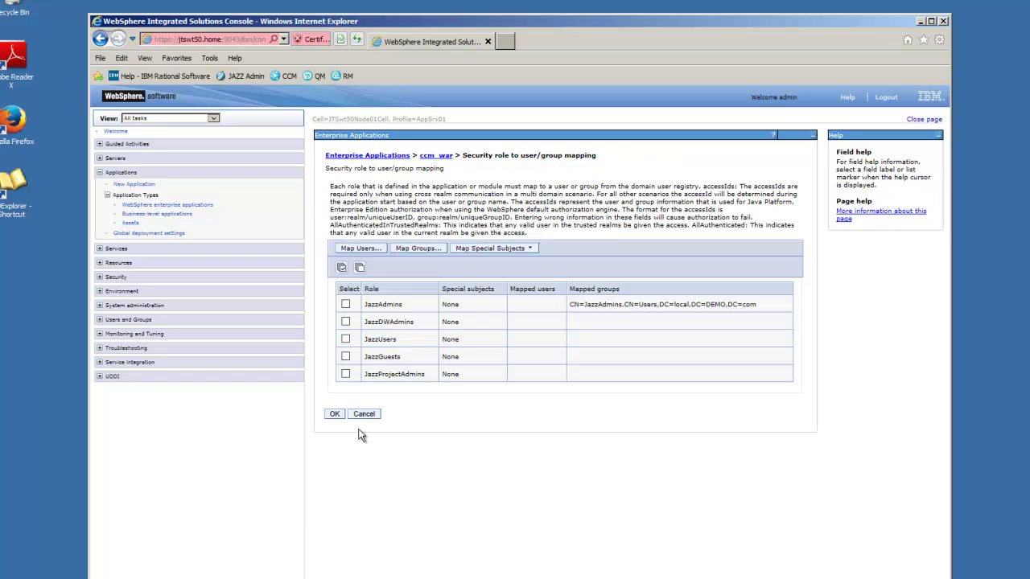
# - Map ccm_war's JazzDWAdmins role to the CN=JazzDWAdmins group
pyautogui.click(345, 322)
pyautogui.click(409, 251)
pyautogui.click(347, 302)
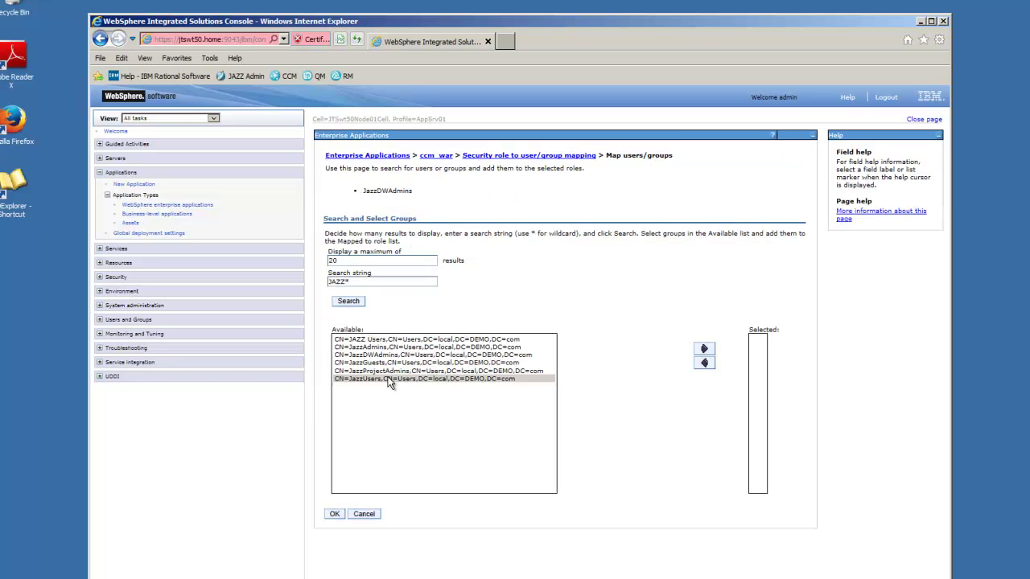
pyautogui.click(387, 355)
pyautogui.click(704, 350)
pyautogui.click(335, 514)
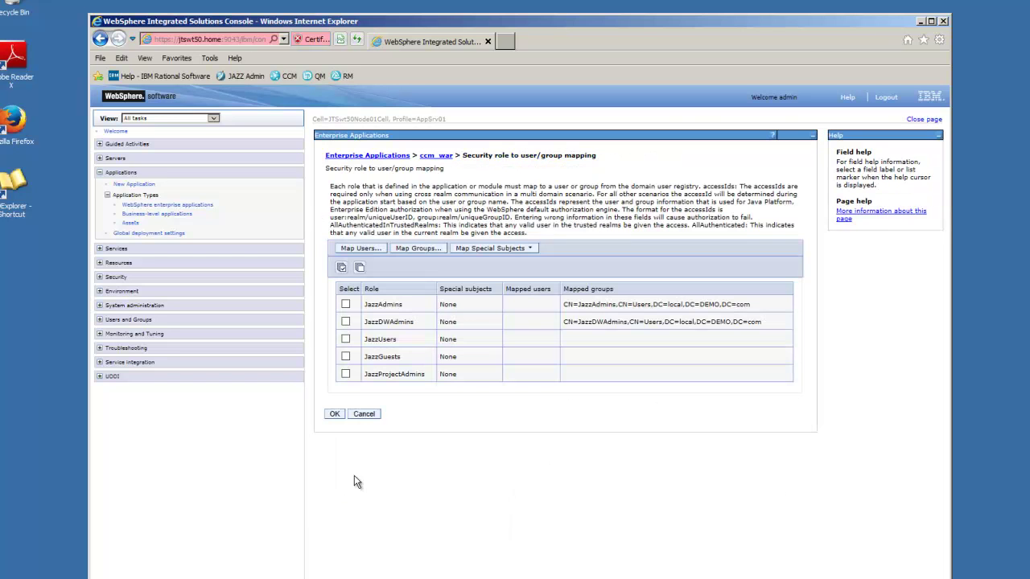
# - Map ccm_war's JazzUsers role to the CN=JazzUsers group
pyautogui.click(345, 338)
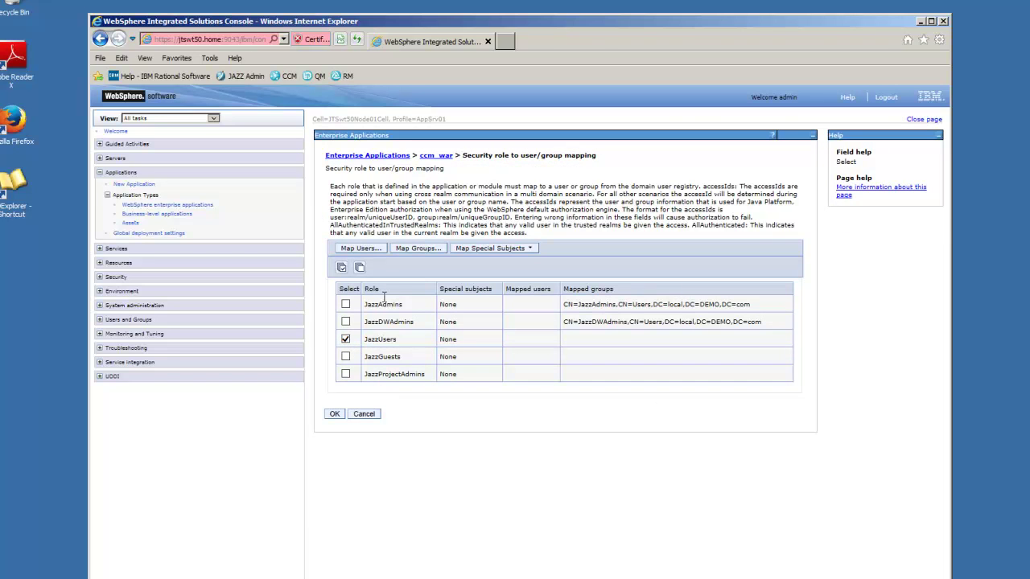
pyautogui.click(415, 249)
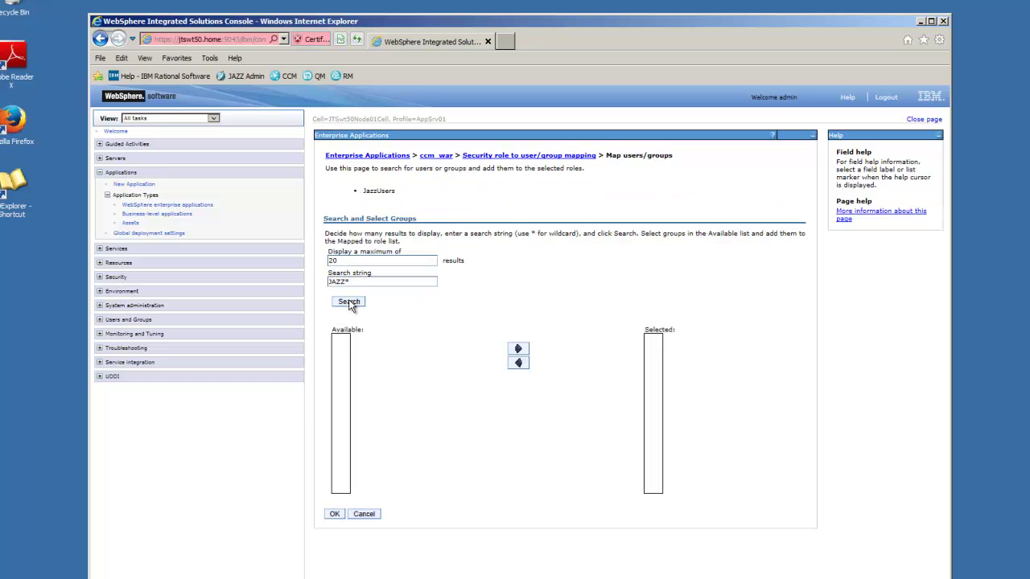
pyautogui.click(349, 302)
pyautogui.click(407, 349)
pyautogui.click(380, 379)
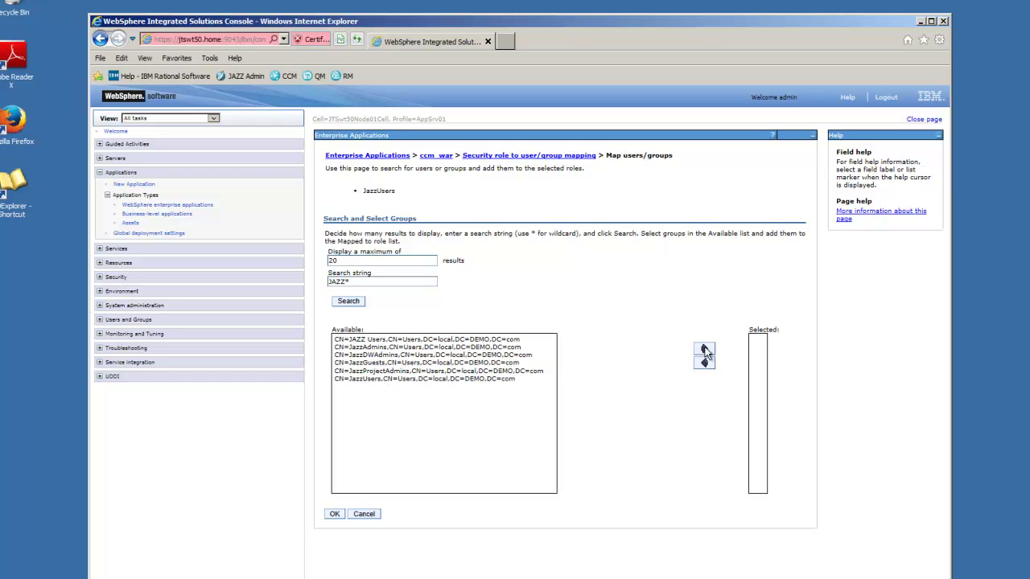
pyautogui.click(467, 379)
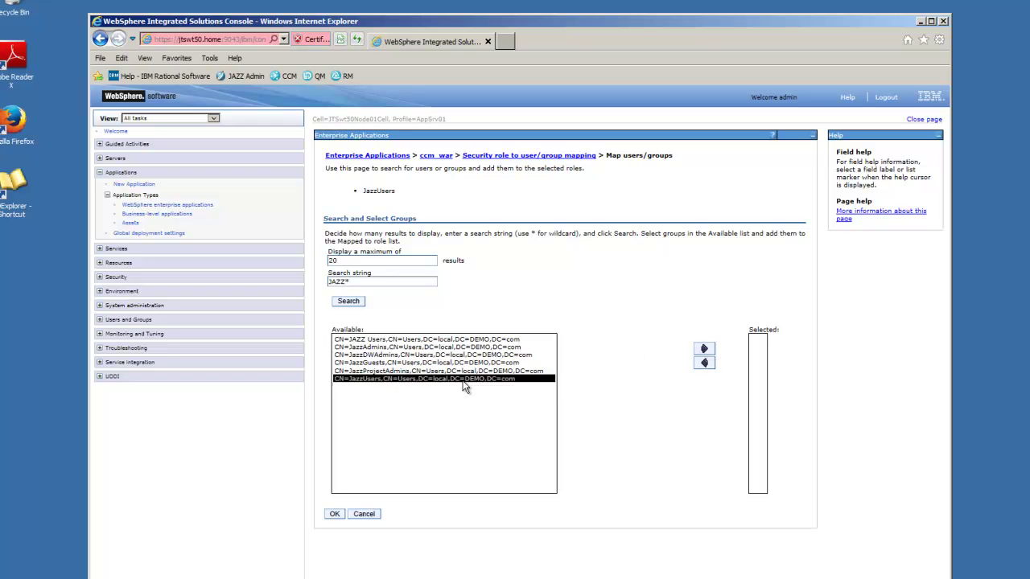
pyautogui.click(704, 348)
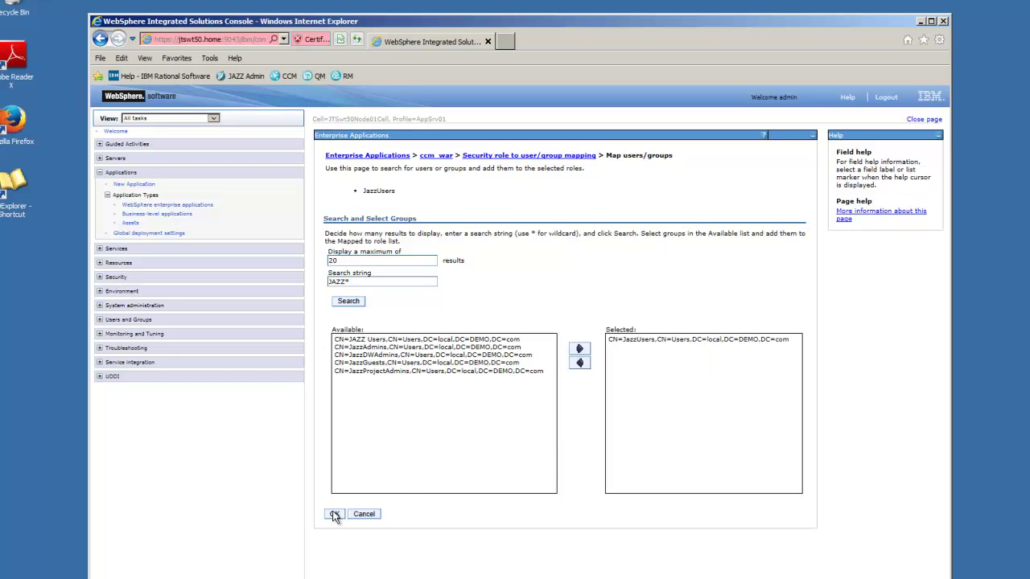
pyautogui.click(334, 514)
# - Map ccm_war's JazzGuests role to the CN=JazzGuests group
pyautogui.click(346, 357)
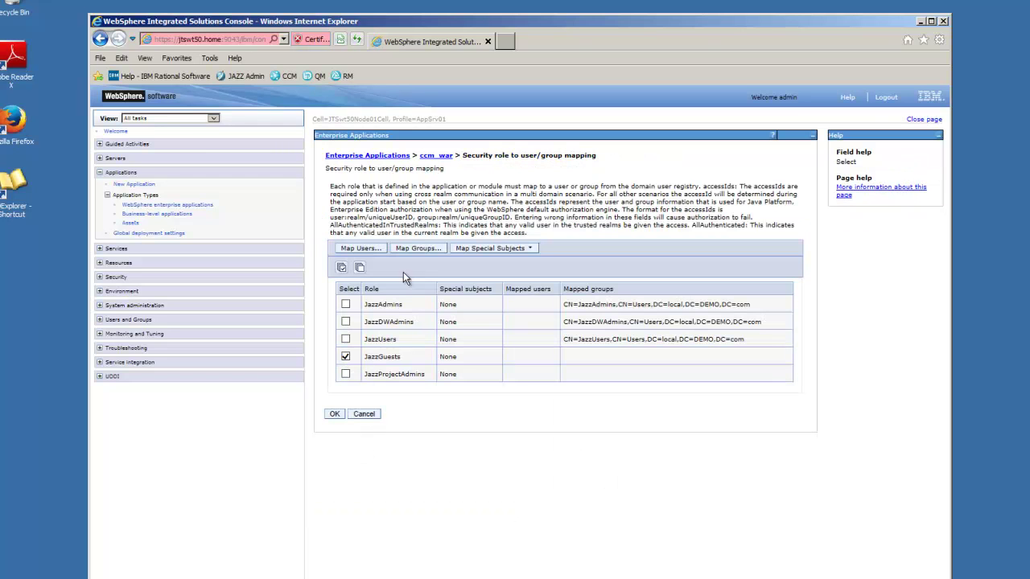
pyautogui.click(413, 248)
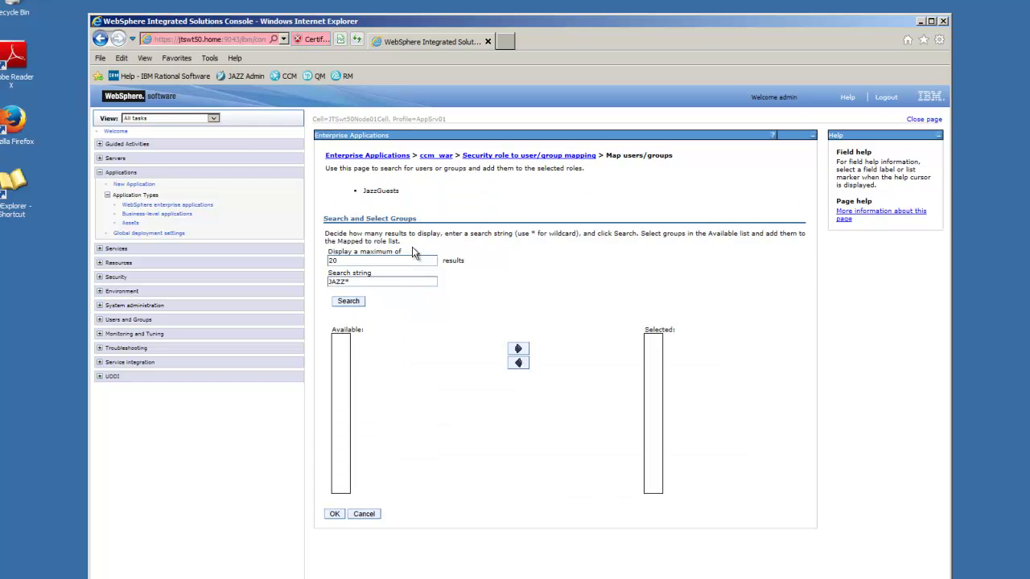
pyautogui.click(348, 300)
pyautogui.click(370, 363)
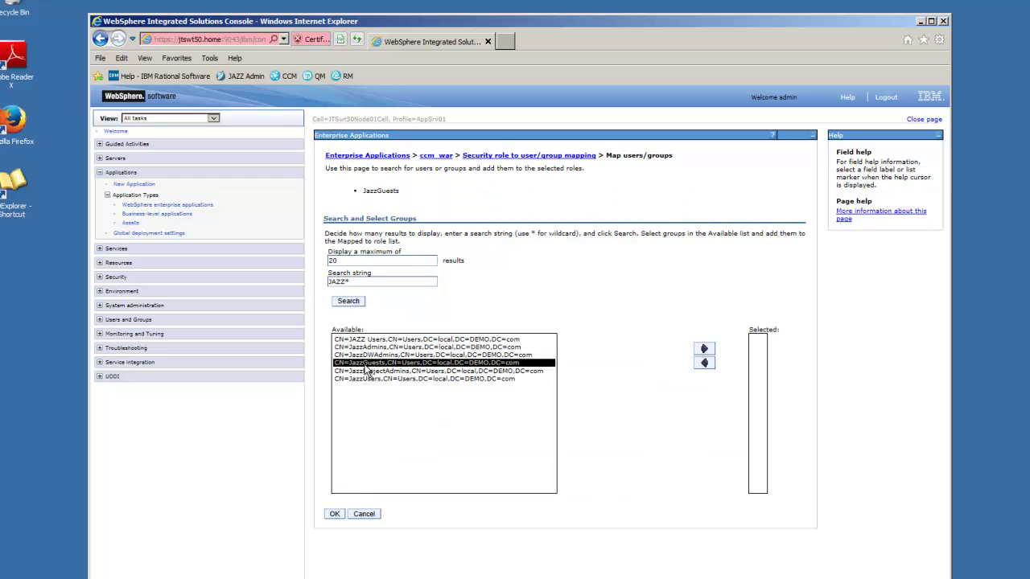
pyautogui.click(707, 348)
pyautogui.click(335, 513)
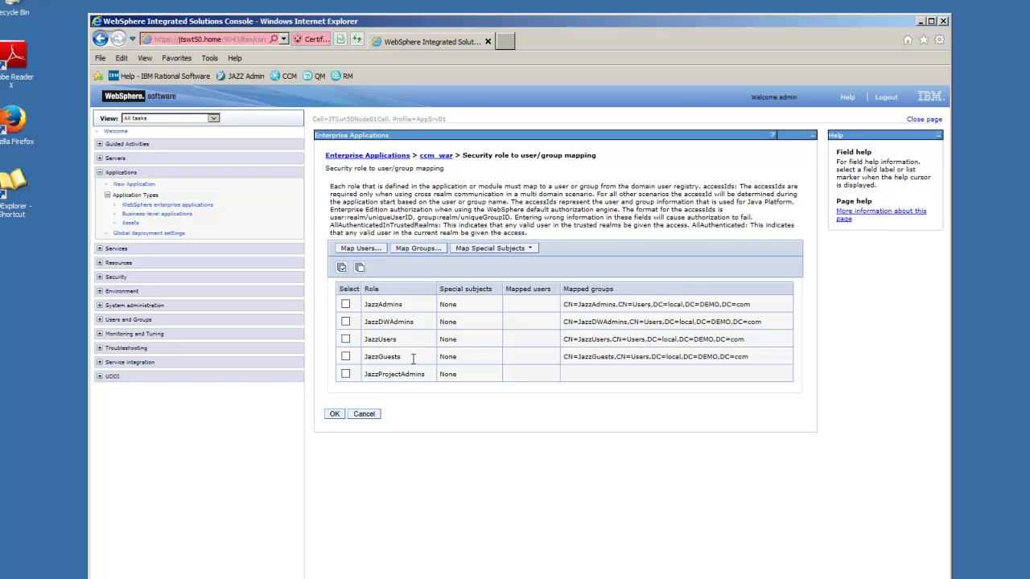
# - Map ccm_war's JazzProjectAdmins role to the CN=JazzProjectAdmins group
pyautogui.click(346, 374)
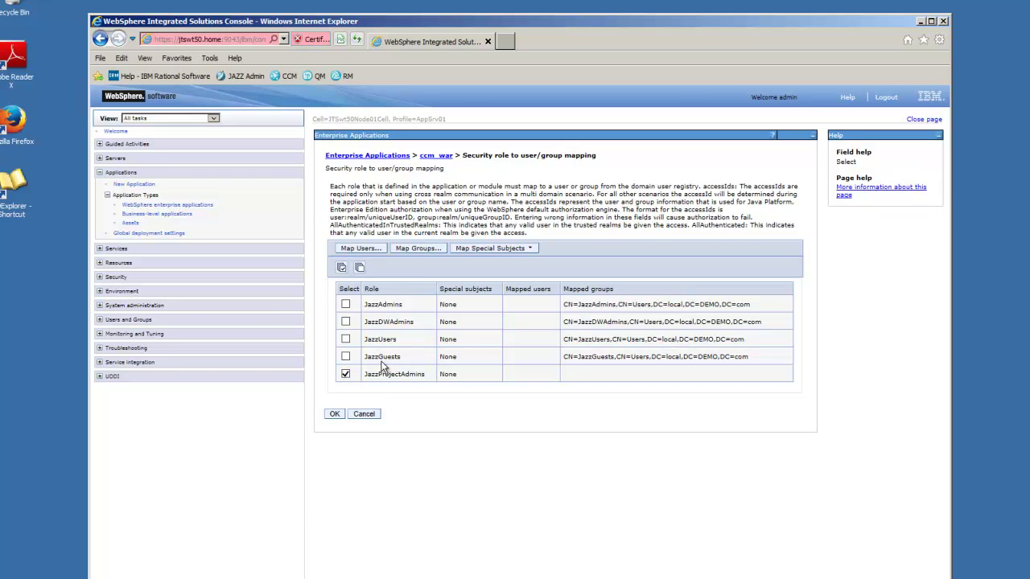
pyautogui.click(417, 248)
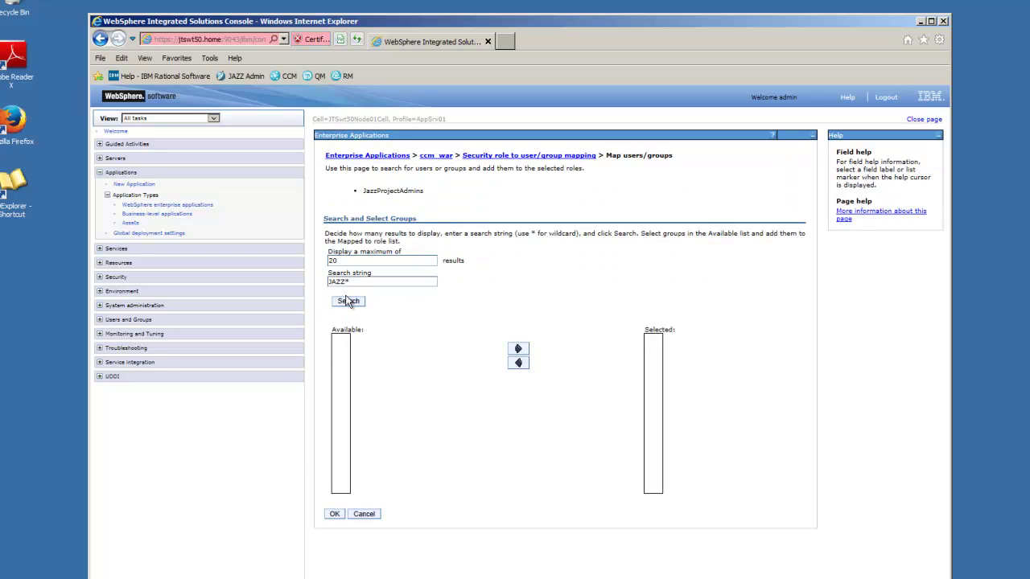
pyautogui.click(349, 302)
pyautogui.click(394, 371)
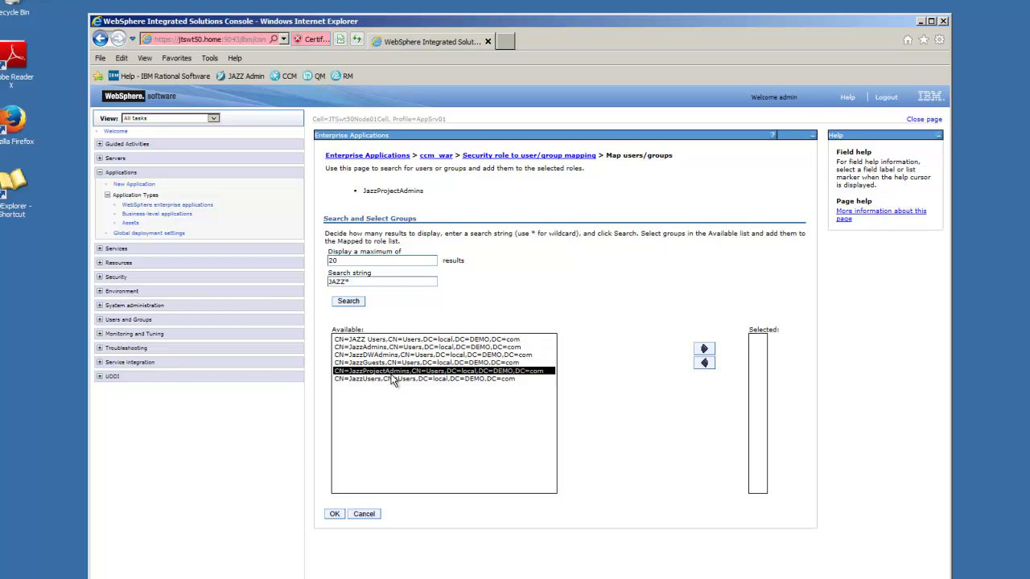
pyautogui.click(704, 348)
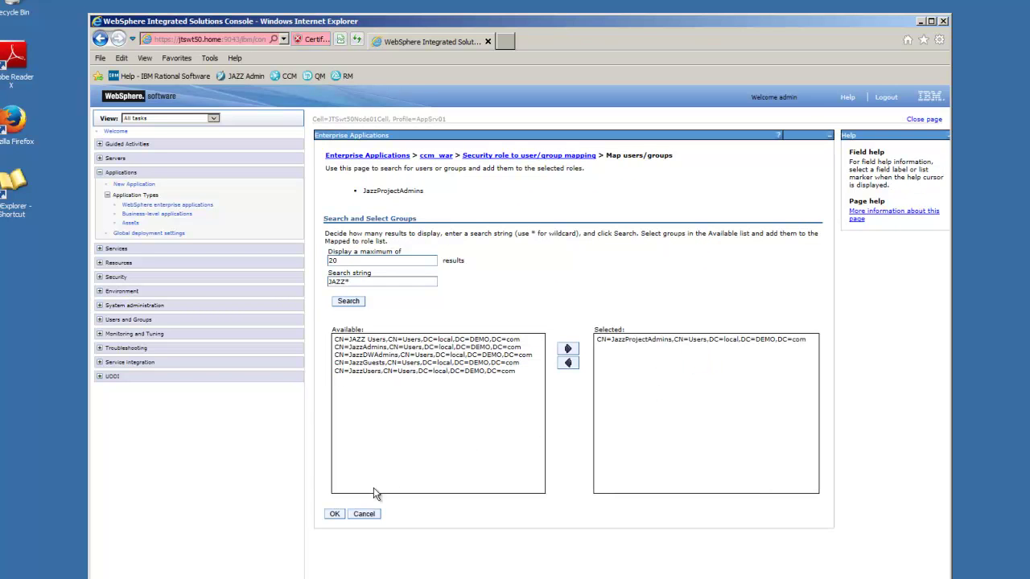
pyautogui.click(338, 513)
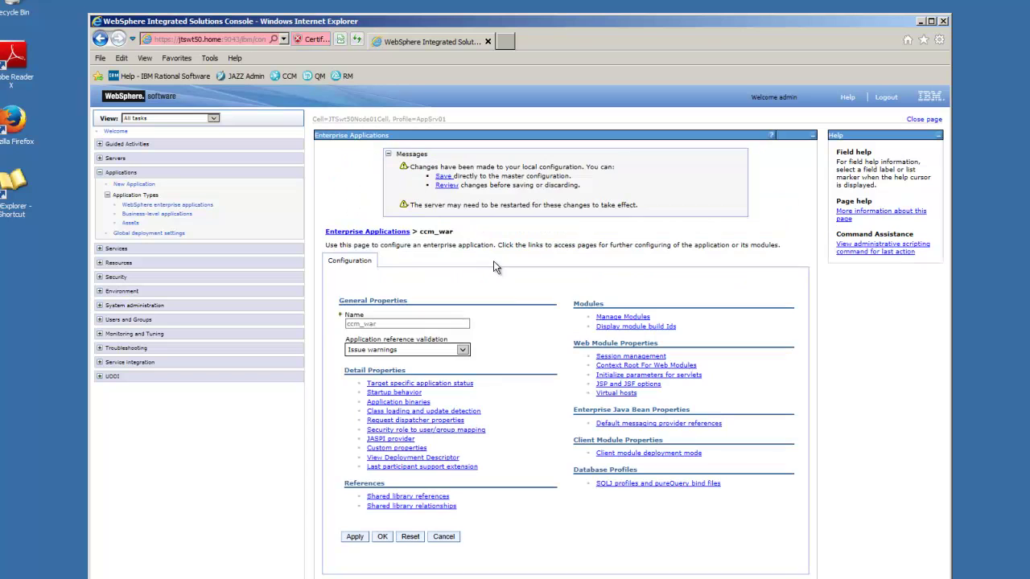
# - Save the ccm_war mappings, then map qm_war's JazzAdmins role to CN=JazzAdmins via a JAZZ search
pyautogui.click(444, 177)
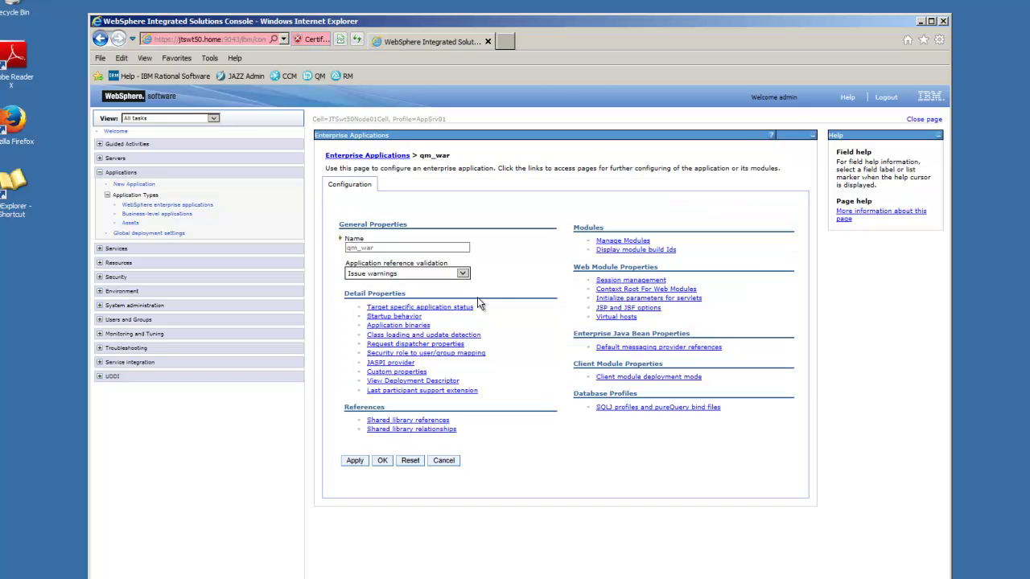
pyautogui.click(389, 354)
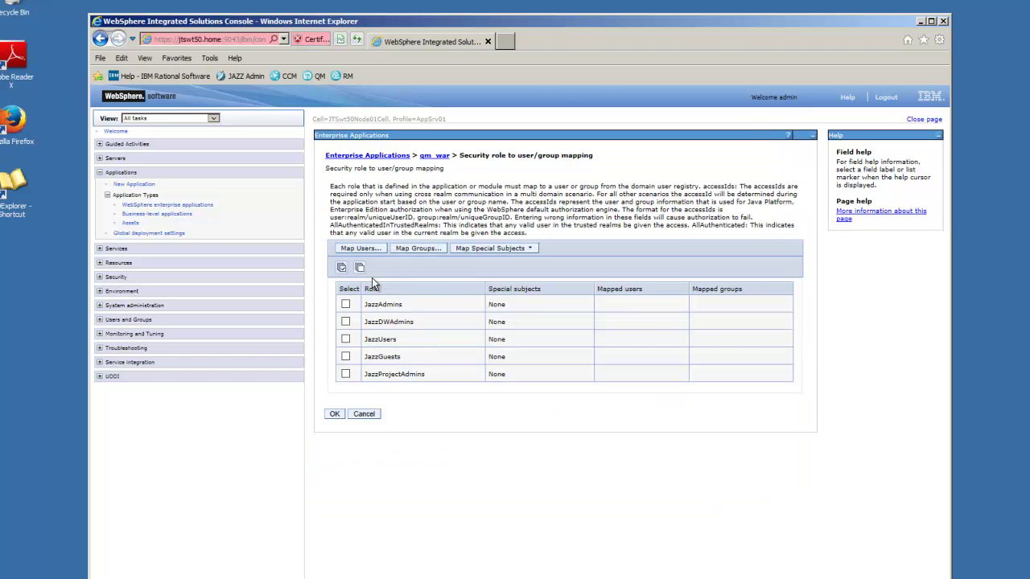
pyautogui.click(346, 304)
pyautogui.click(415, 248)
pyautogui.click(331, 281)
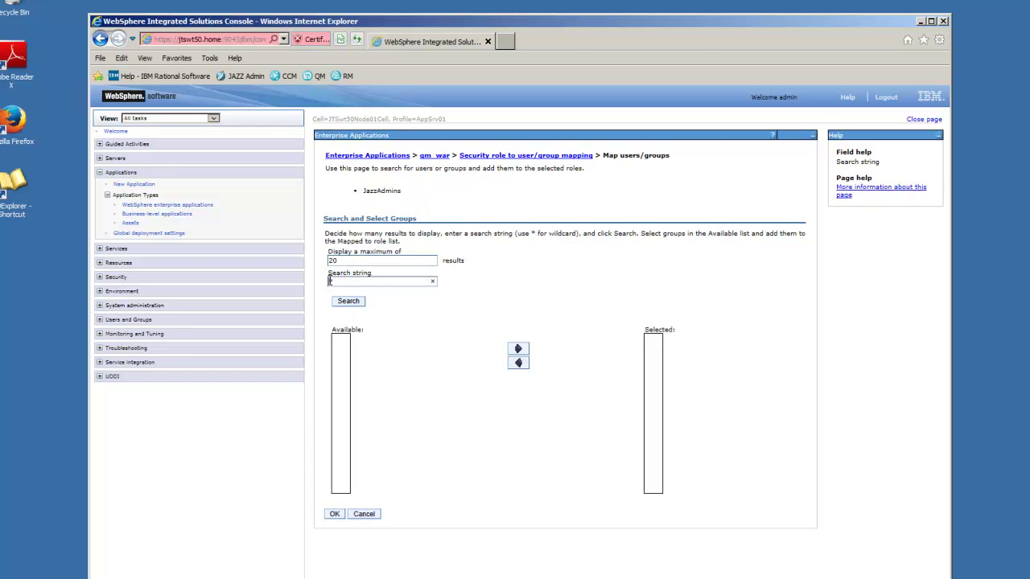
pyautogui.write('JAZZ*')
pyautogui.click(354, 304)
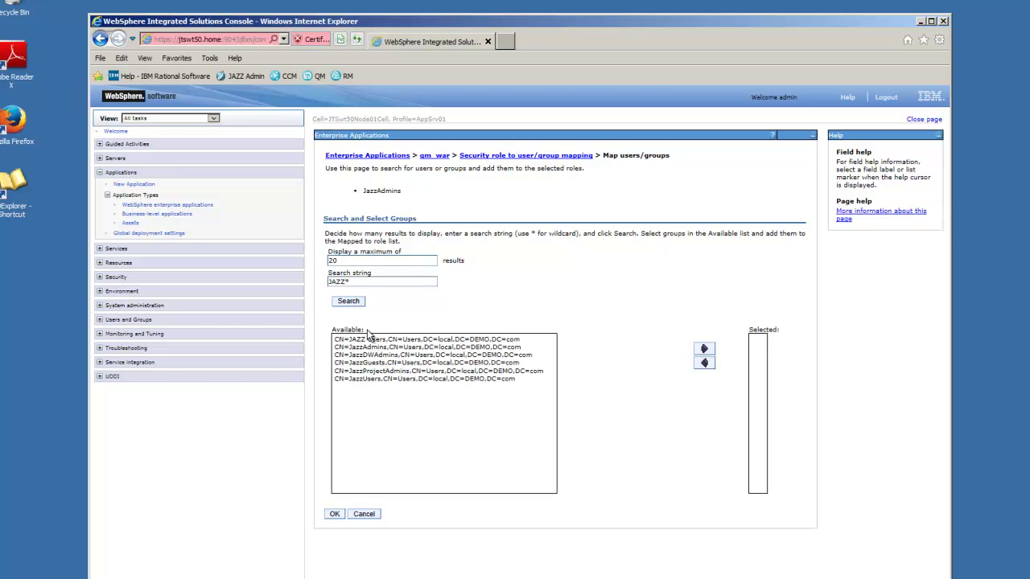
pyautogui.click(376, 356)
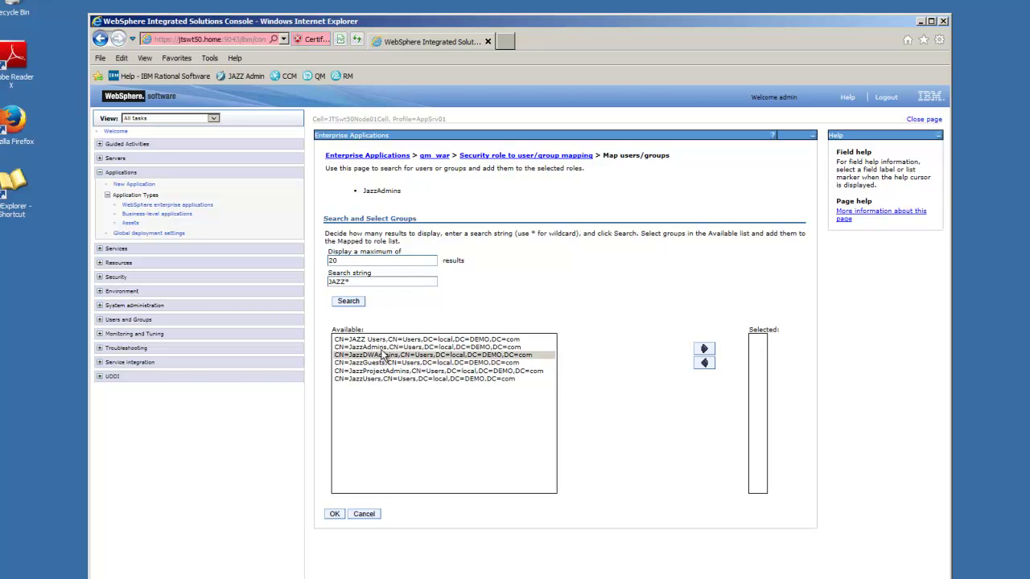
pyautogui.click(382, 348)
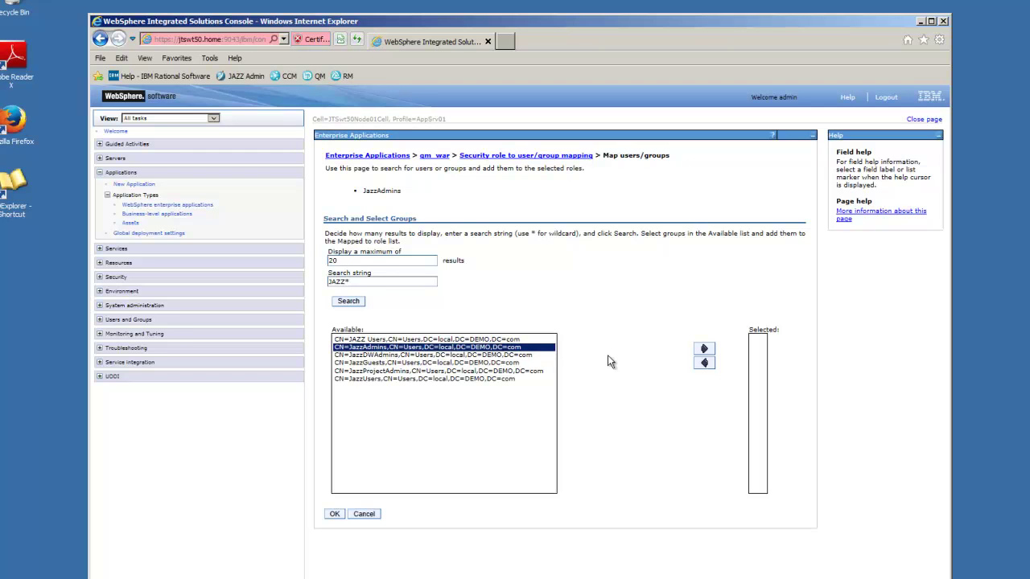
pyautogui.click(706, 349)
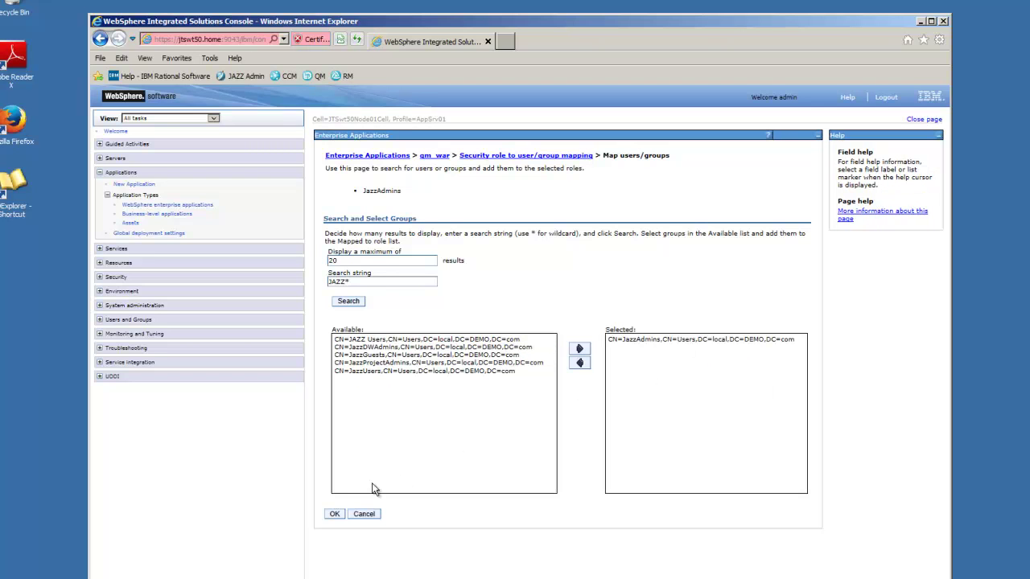
pyautogui.click(335, 513)
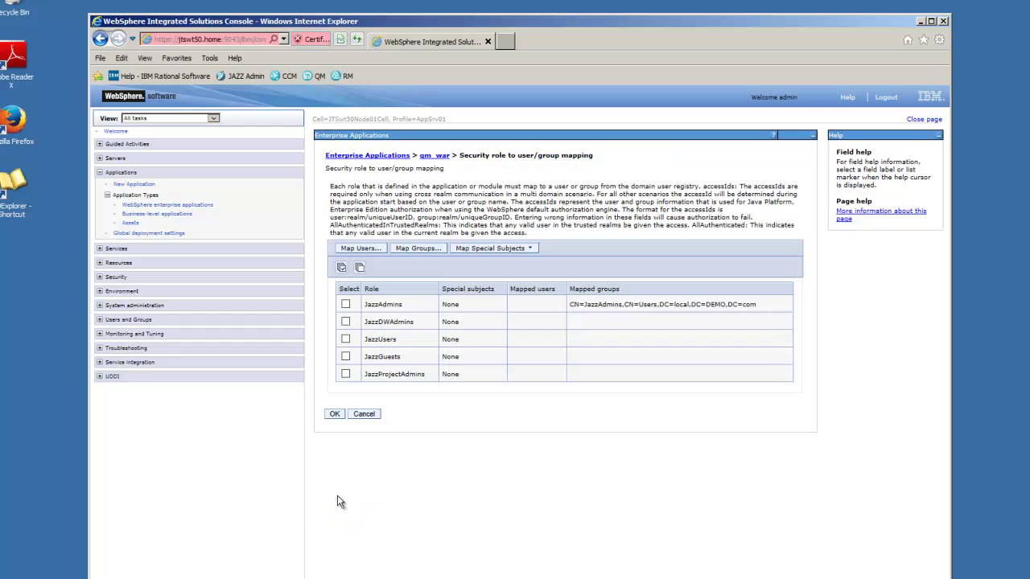
# - Map qm_war's JazzDWAdmins role to the CN=JazzDWAdmins group
pyautogui.click(346, 322)
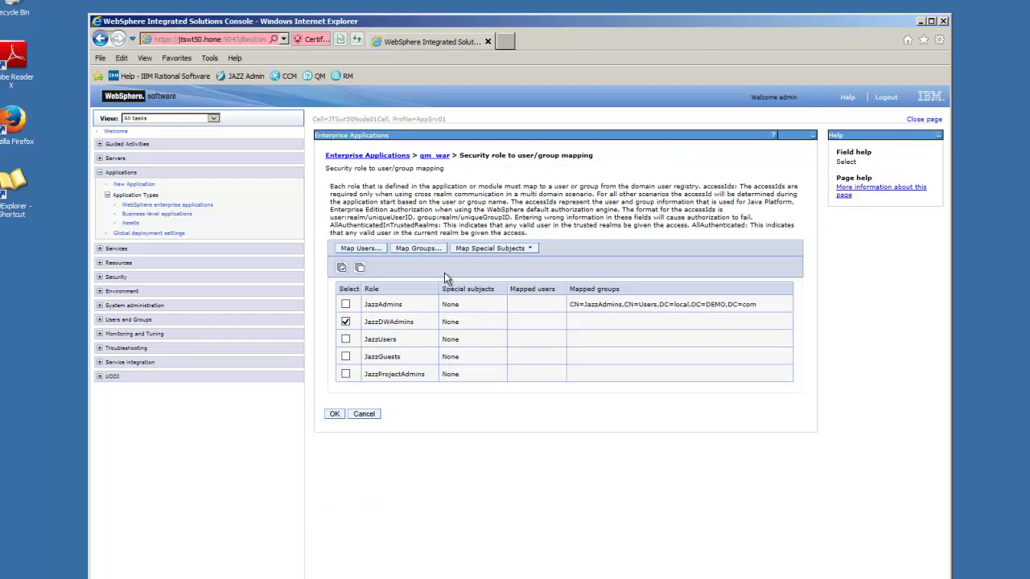
pyautogui.click(420, 249)
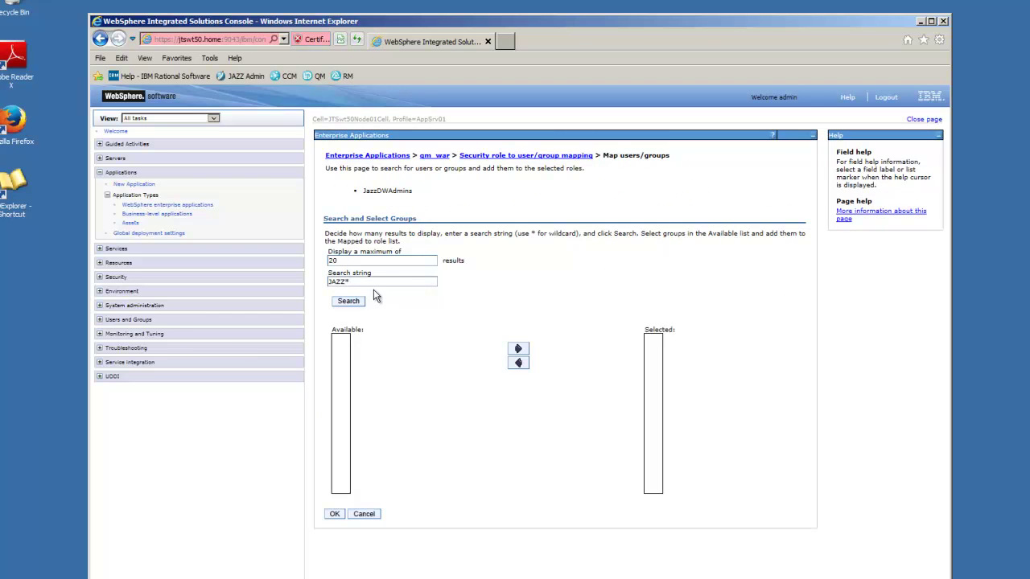
pyautogui.click(349, 301)
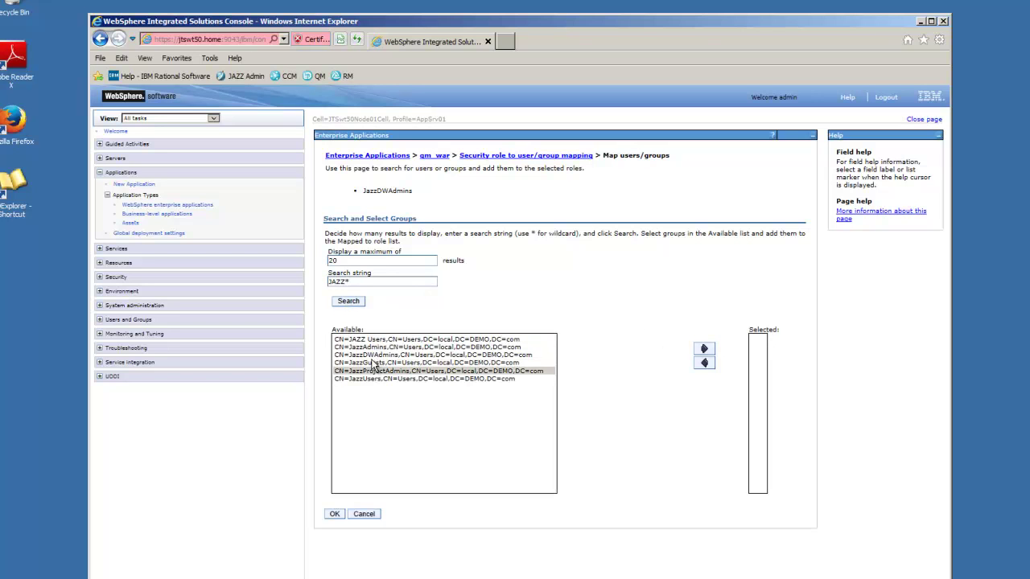
pyautogui.click(375, 354)
pyautogui.click(704, 349)
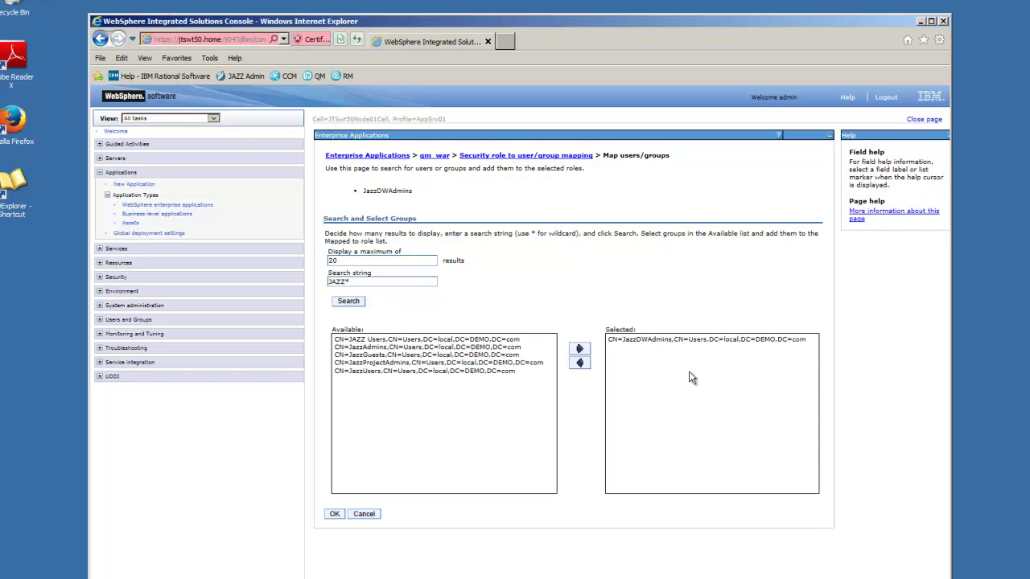
pyautogui.click(335, 513)
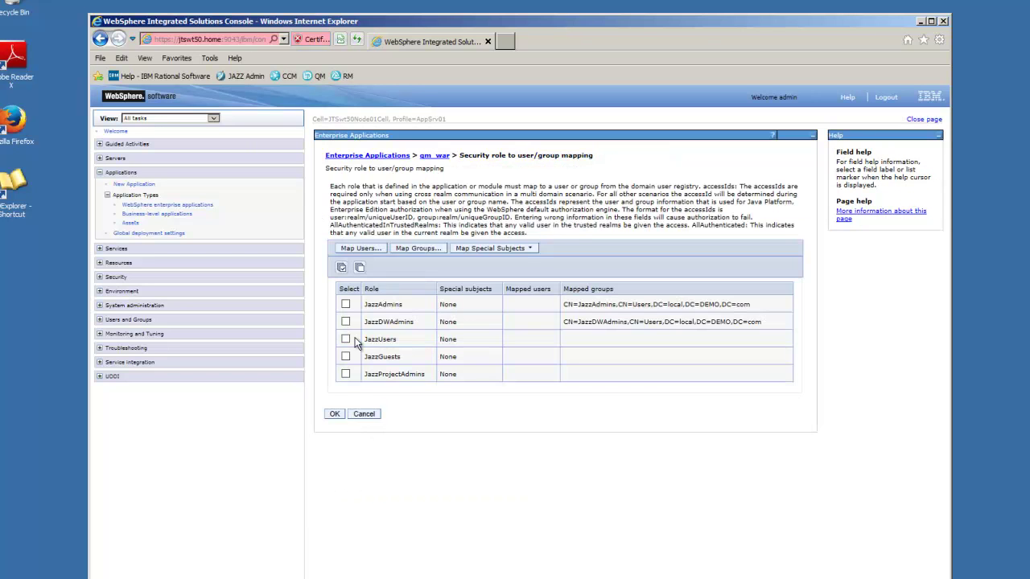
# - Map qm_war's JazzUsers role to the CN=JazzUsers group
pyautogui.click(345, 339)
pyautogui.click(411, 248)
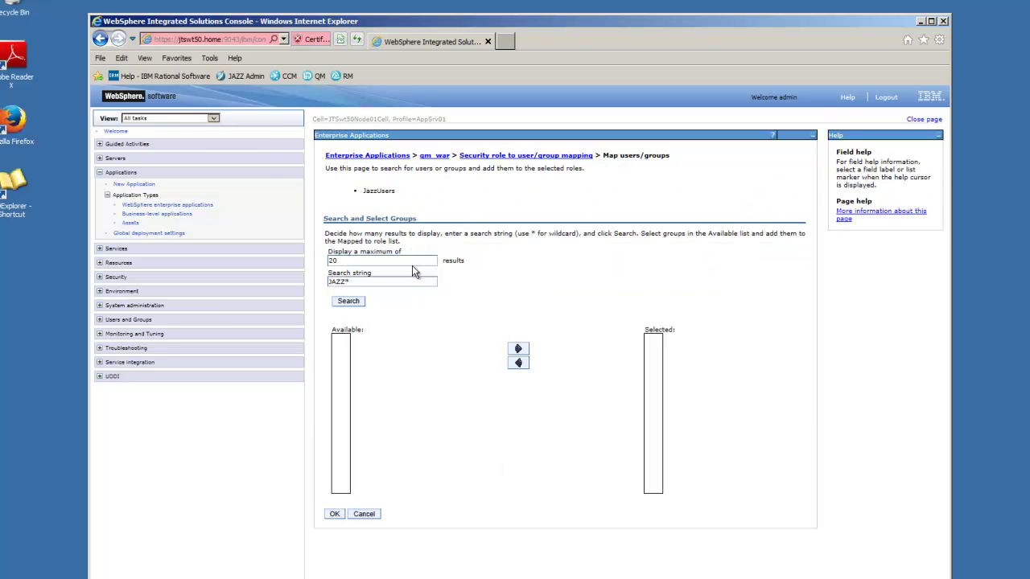
pyautogui.click(358, 304)
pyautogui.click(391, 379)
pyautogui.click(703, 350)
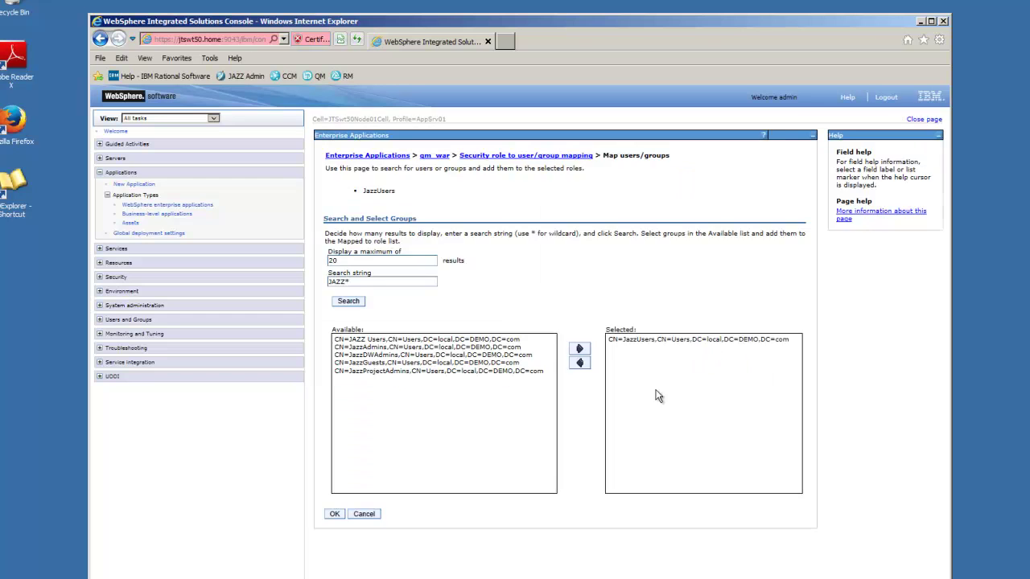
pyautogui.click(335, 515)
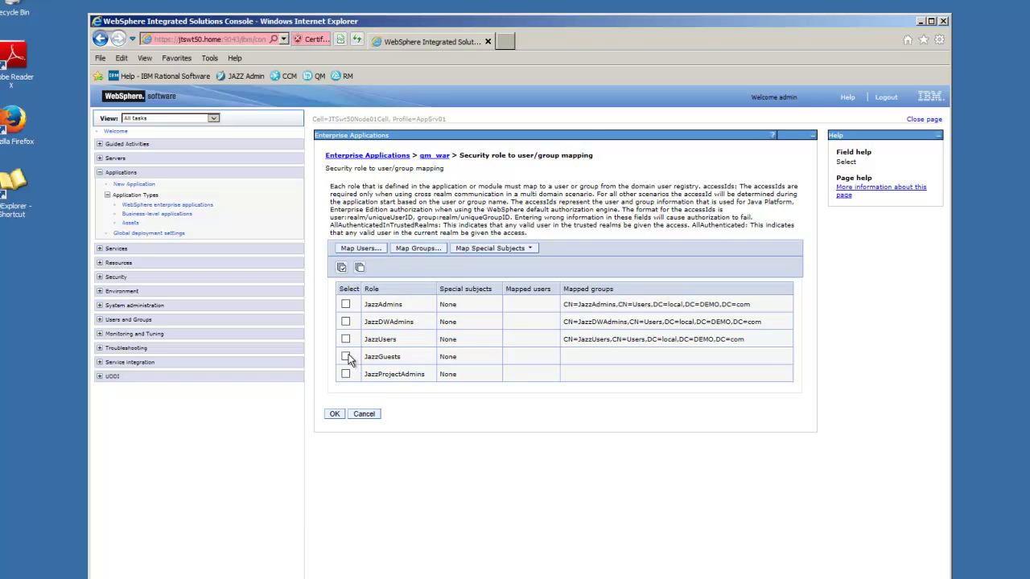
# - Map qm_war's JazzGuests role to the CN=JazzGuests group
pyautogui.click(415, 248)
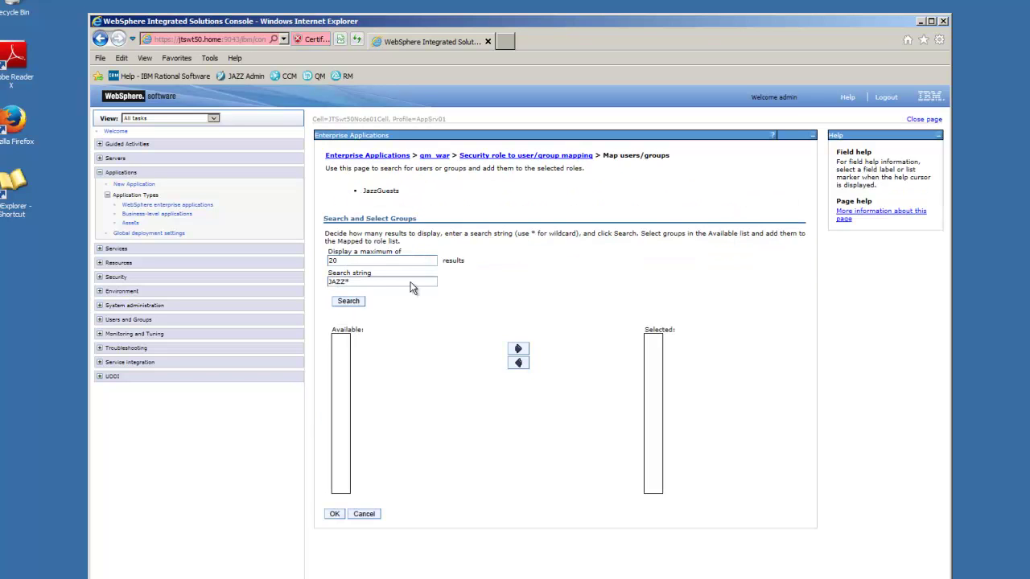
pyautogui.click(348, 301)
pyautogui.click(364, 363)
pyautogui.click(705, 348)
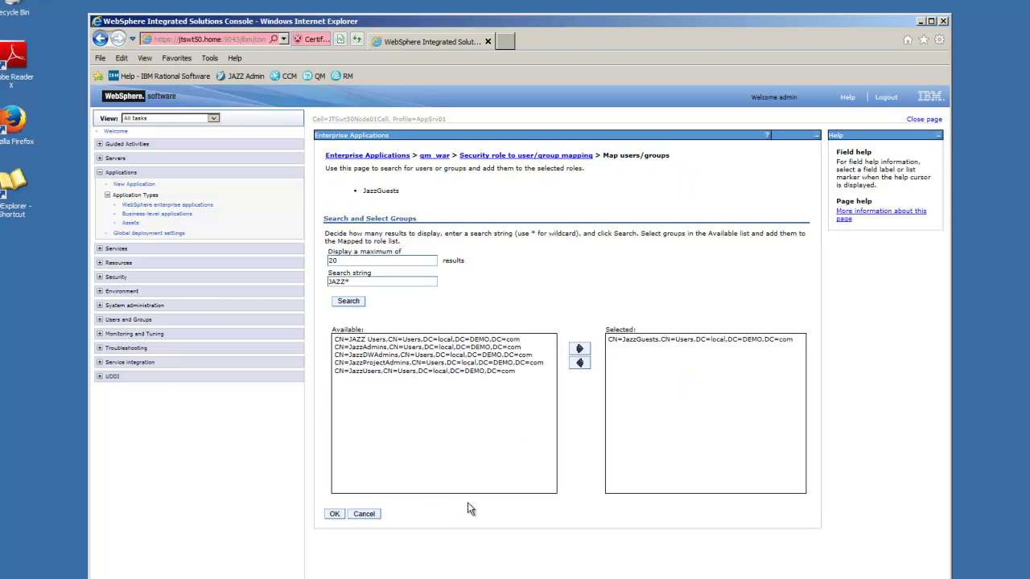
pyautogui.click(333, 515)
# - Map qm_war's JazzProjectAdmins role to the CN=JazzProjectAdmins group
pyautogui.click(345, 374)
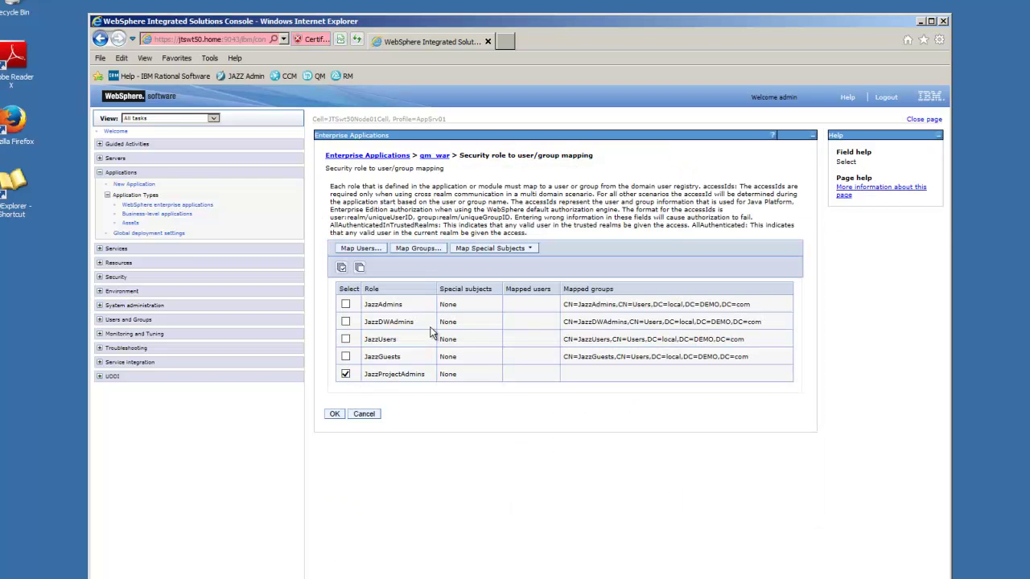
pyautogui.click(418, 249)
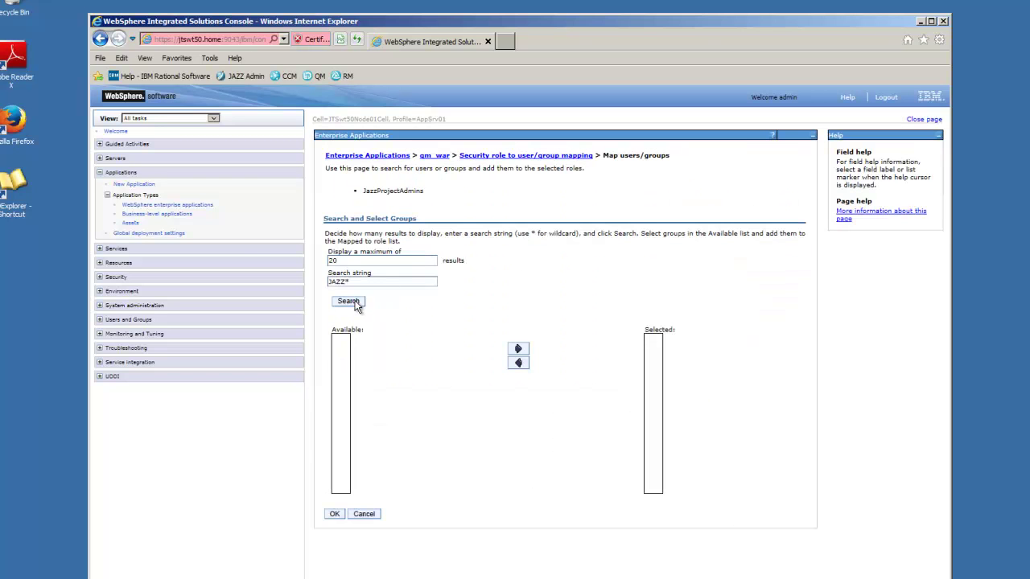
pyautogui.click(356, 303)
pyautogui.click(380, 371)
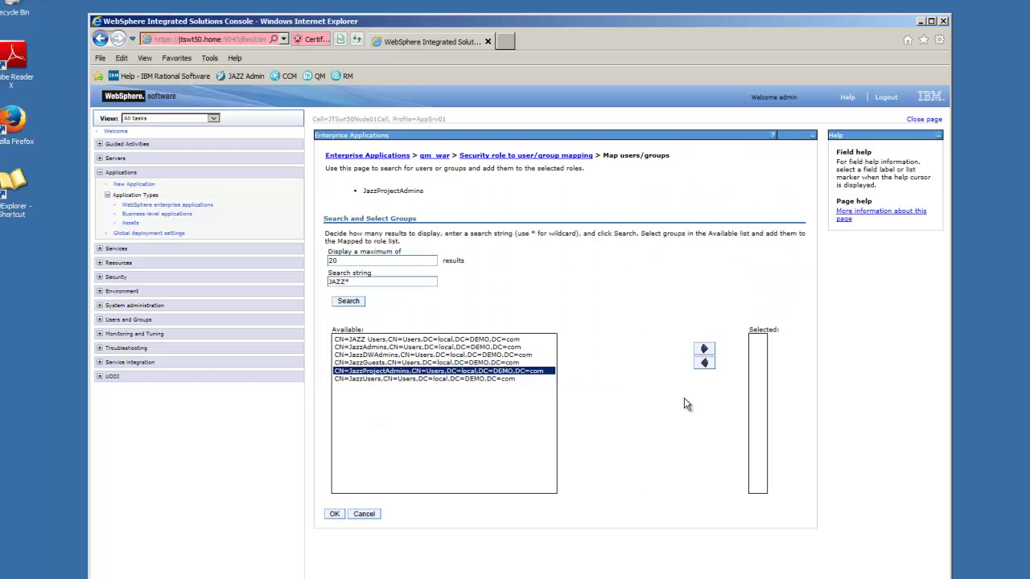
pyautogui.click(704, 349)
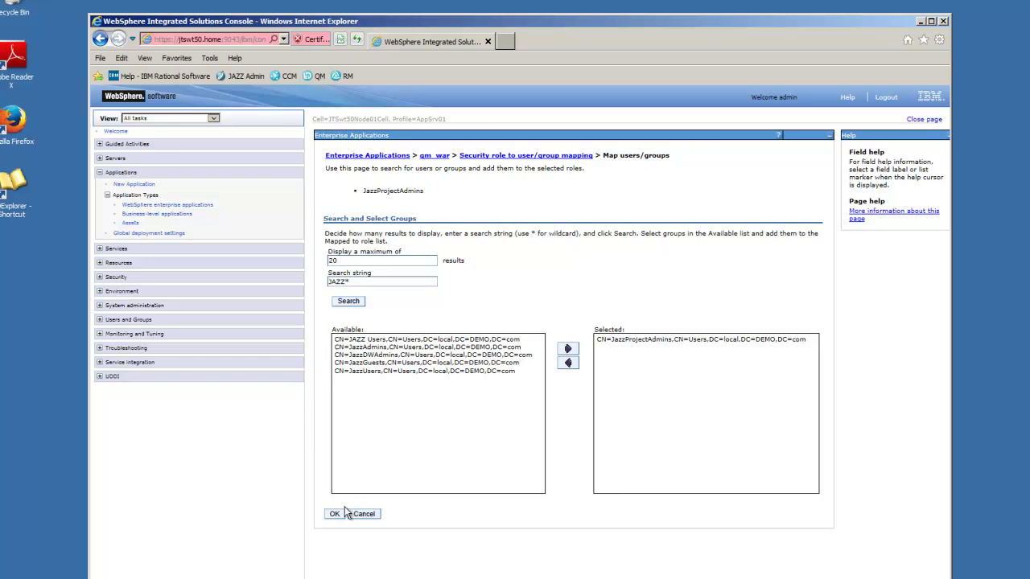
pyautogui.click(337, 515)
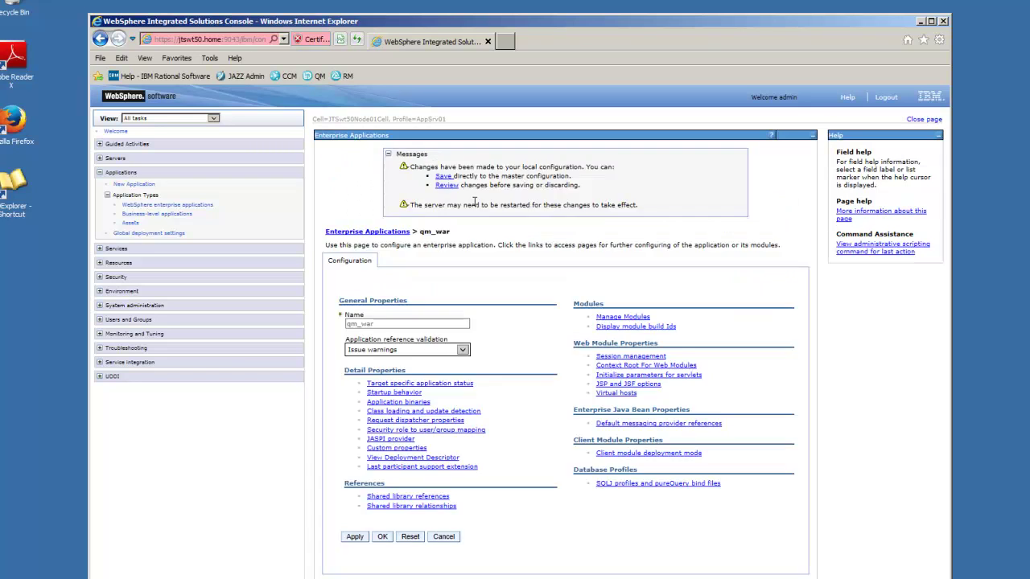
# - Save the qm_war role mappings to the master configuration and go back to WebSphere enterprise applications
pyautogui.click(441, 177)
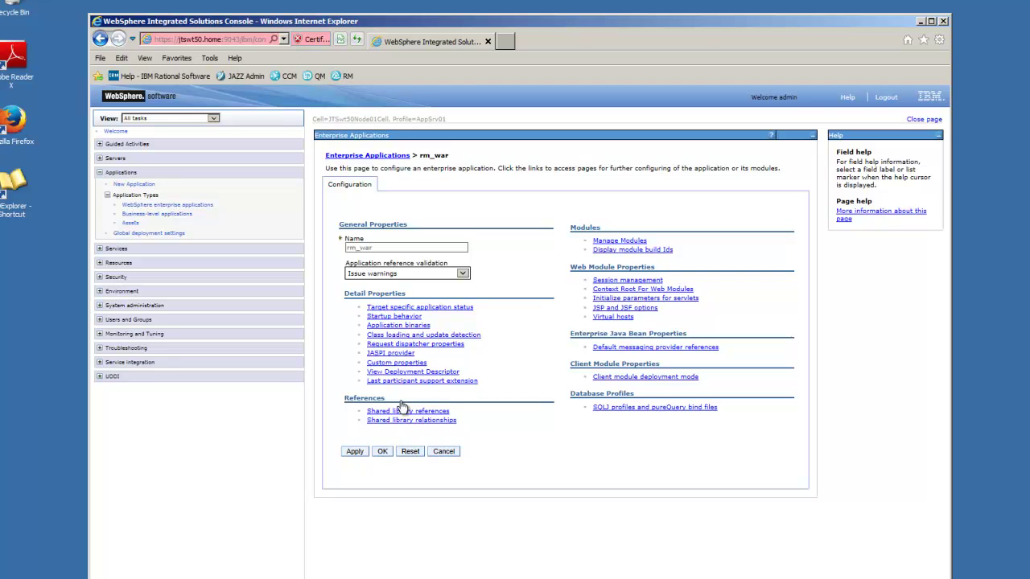
pyautogui.click(149, 206)
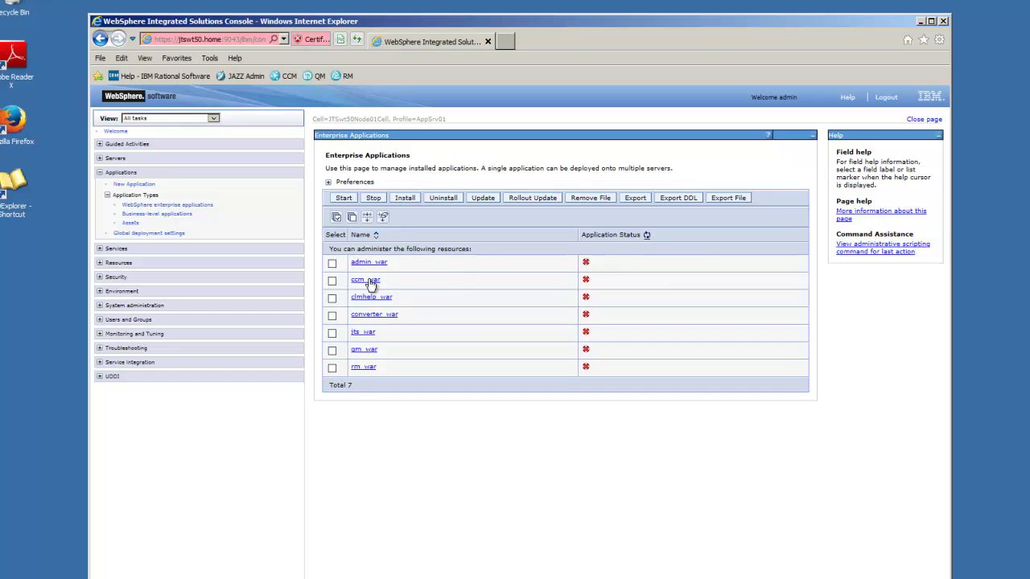
# - Select admin_war, ccm_war, clmhelp_war, converter_war, jts_war, qm_war and rm_war and start them
pyautogui.click(331, 263)
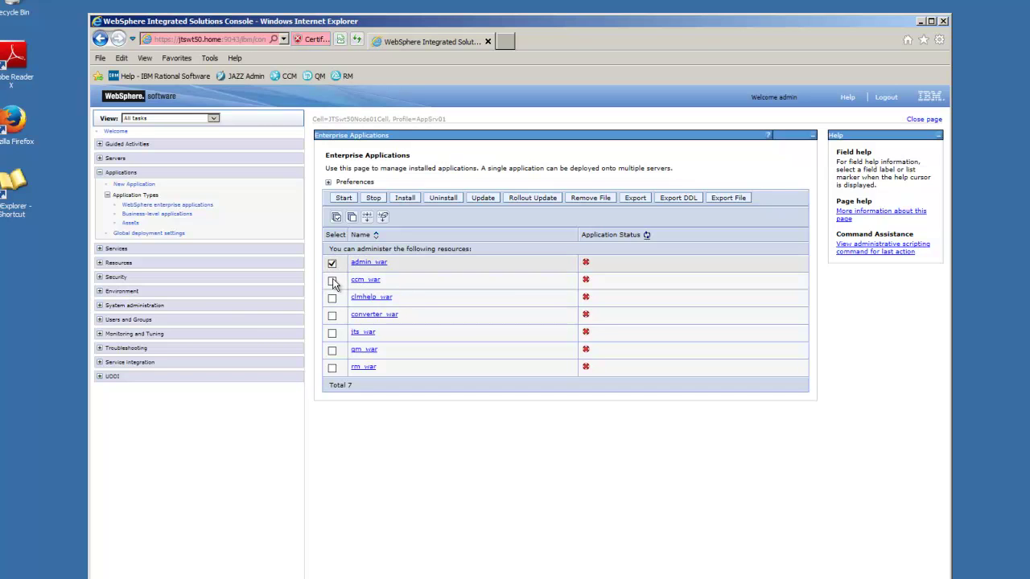
pyautogui.click(332, 280)
pyautogui.click(331, 297)
pyautogui.click(331, 315)
pyautogui.click(332, 332)
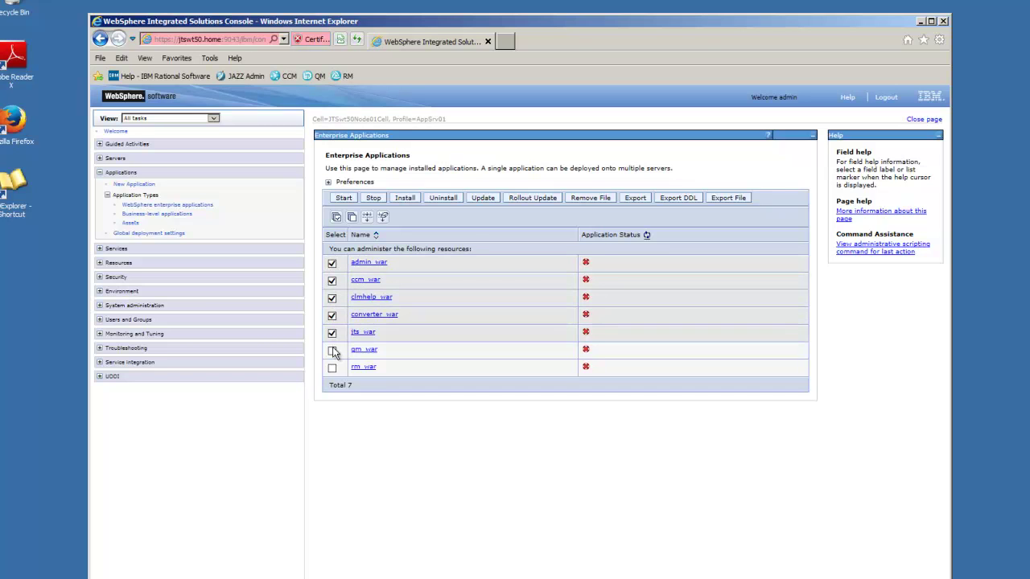
pyautogui.click(332, 350)
pyautogui.click(332, 369)
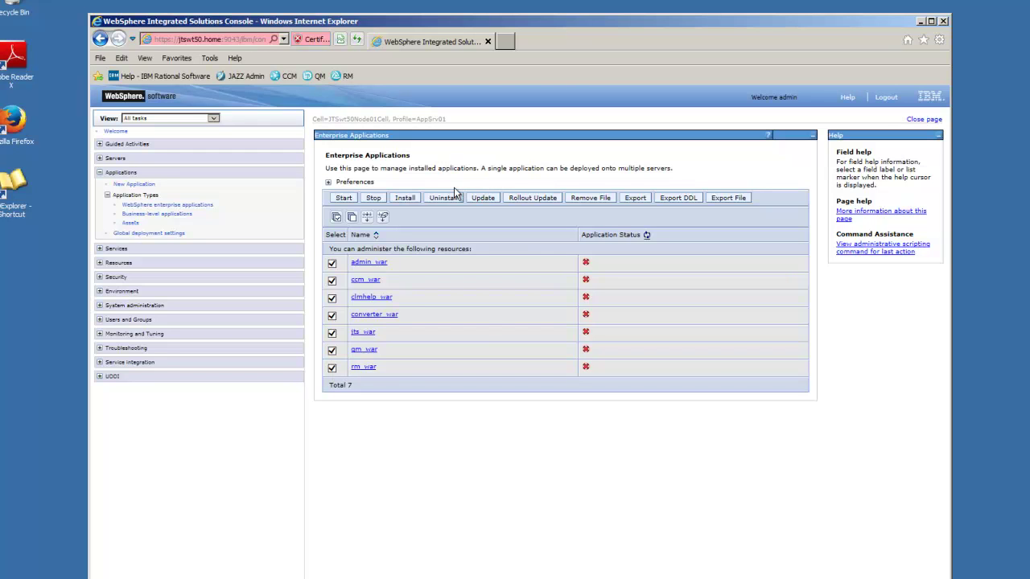
pyautogui.click(347, 199)
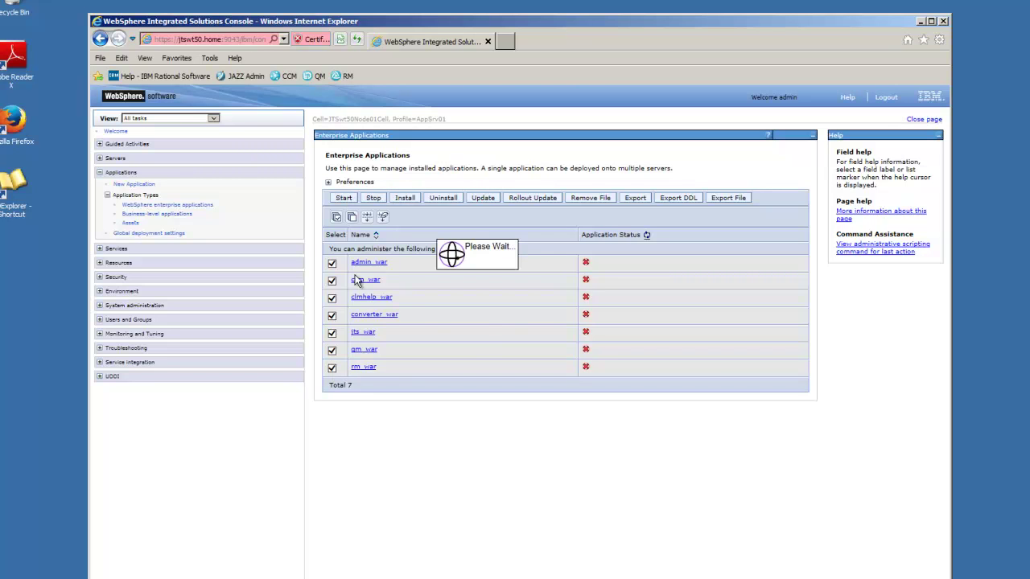
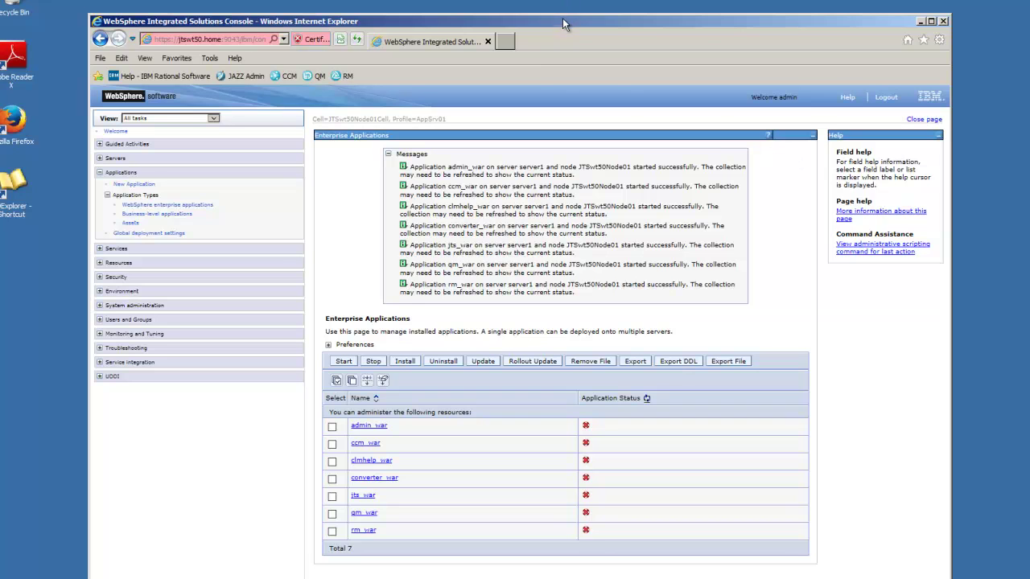
# - Log out of the WebSphere console, log back in, and reopen Applications > Application Types to check the seven apps
pyautogui.moveTo(562, 20); pyautogui.dragTo(564, 13)
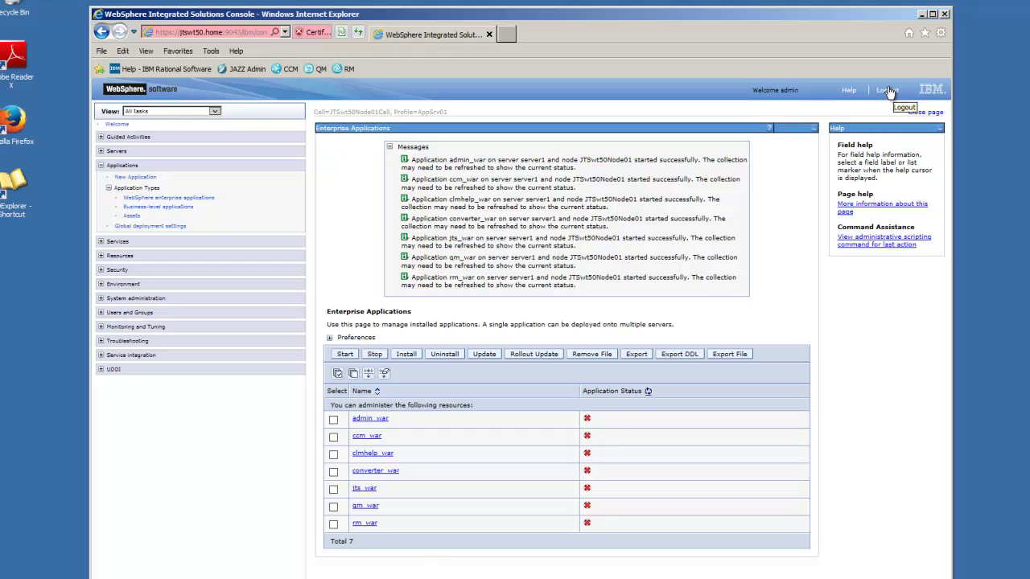
pyautogui.click(887, 91)
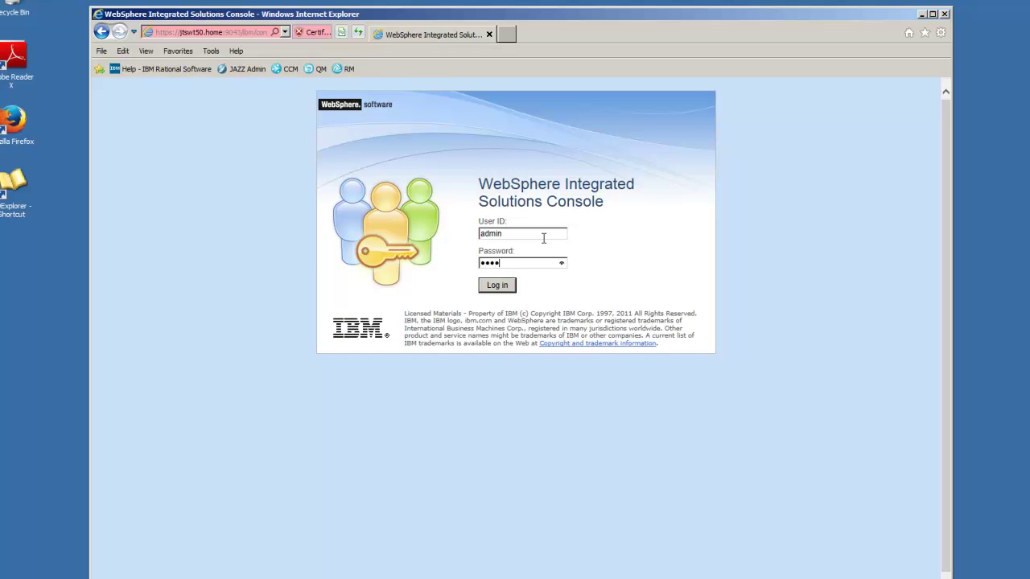
pyautogui.press('Return')
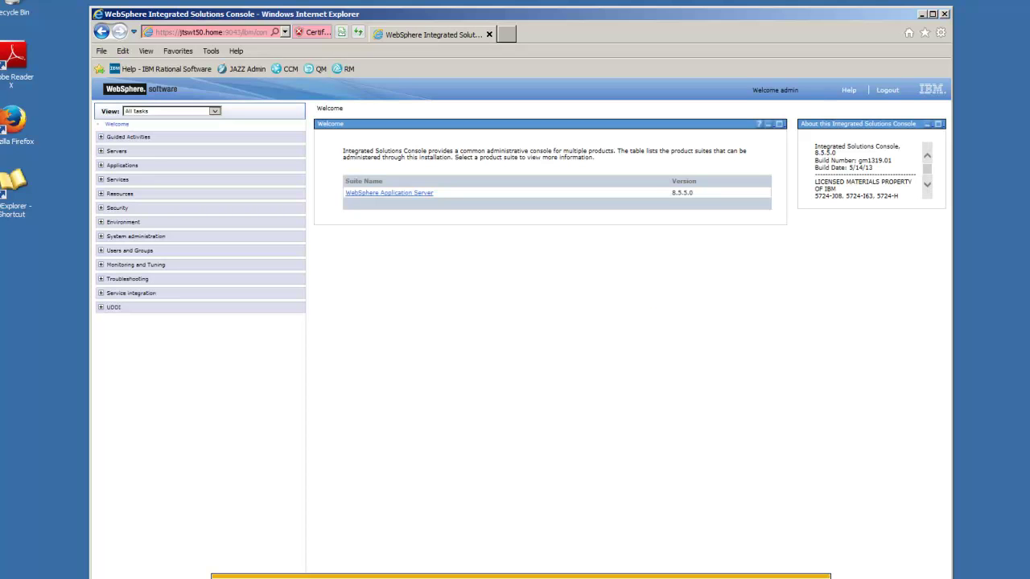
pyautogui.click(102, 165)
pyautogui.click(148, 193)
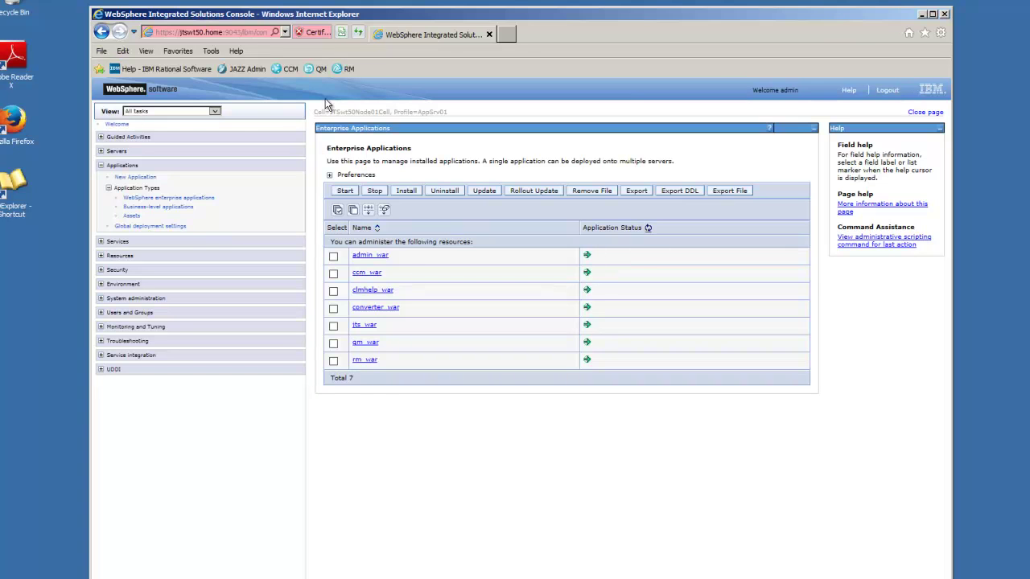
# - Log out of the WebSphere console, close the browser, and review the four open DB2 command windows
pyautogui.click(888, 92)
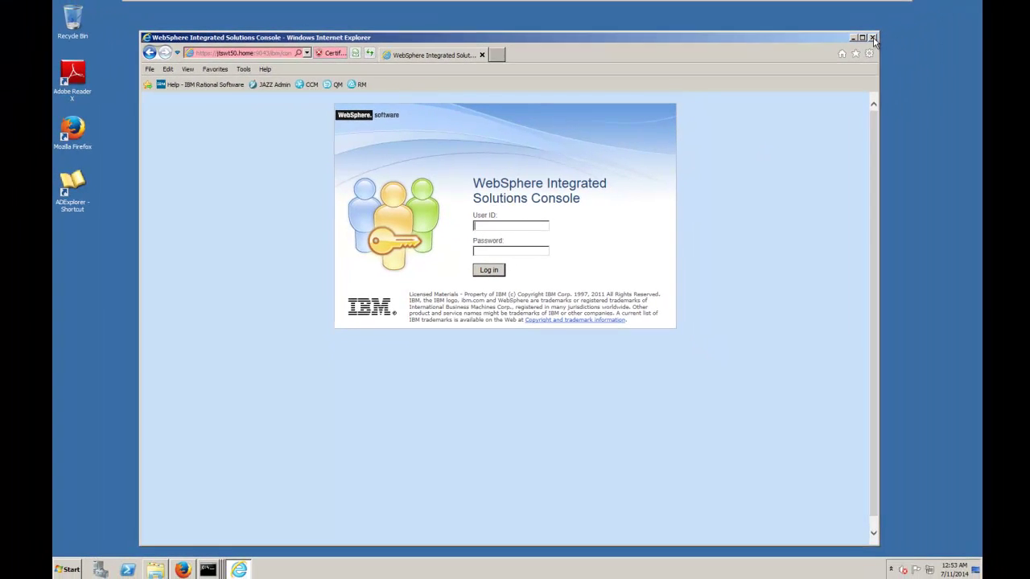
pyautogui.click(873, 38)
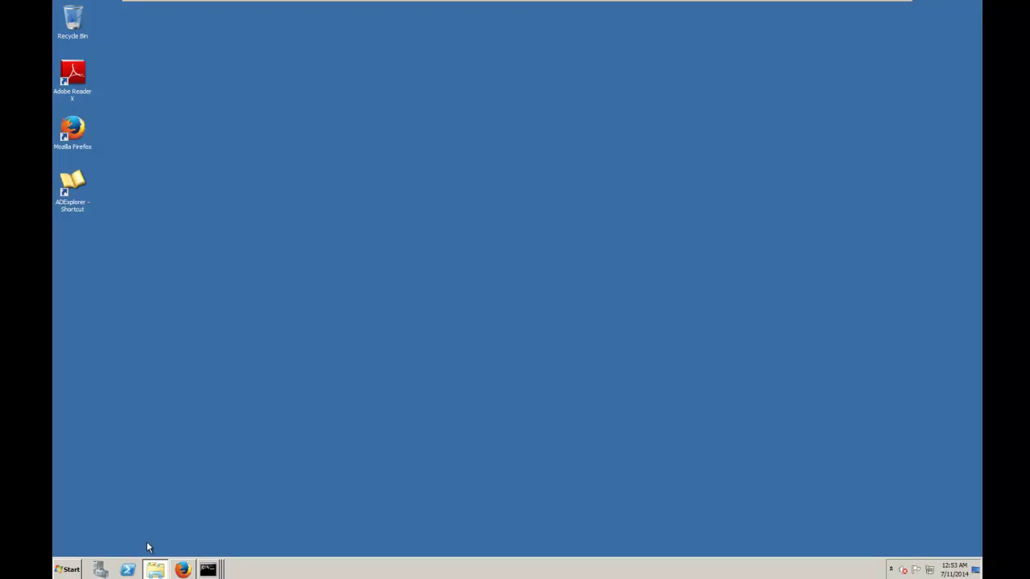
pyautogui.click(206, 571)
pyautogui.click(210, 502)
pyautogui.click(207, 572)
pyautogui.click(207, 532)
pyautogui.click(207, 571)
pyautogui.click(201, 533)
pyautogui.click(207, 569)
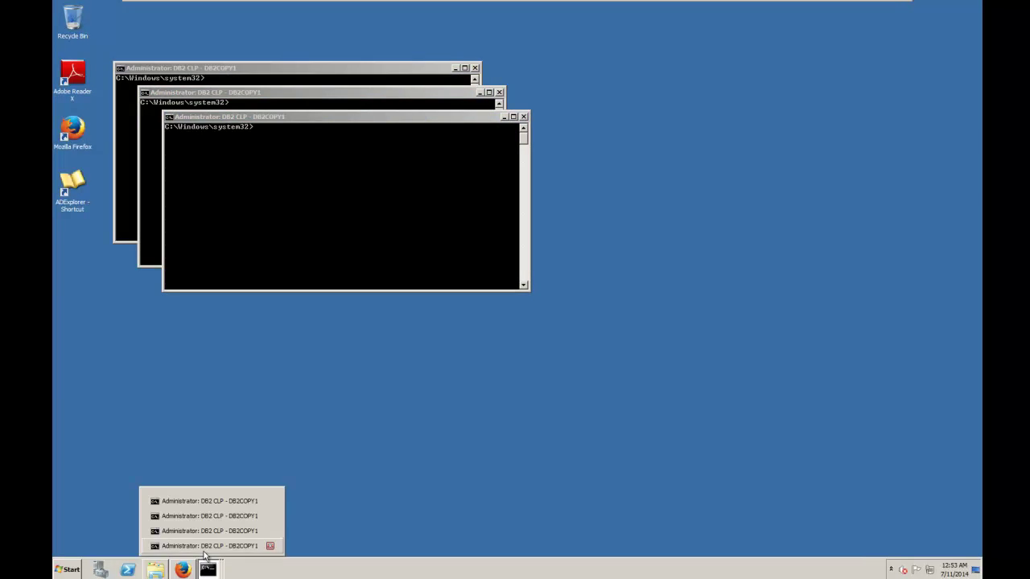
pyautogui.click(205, 546)
pyautogui.click(184, 510)
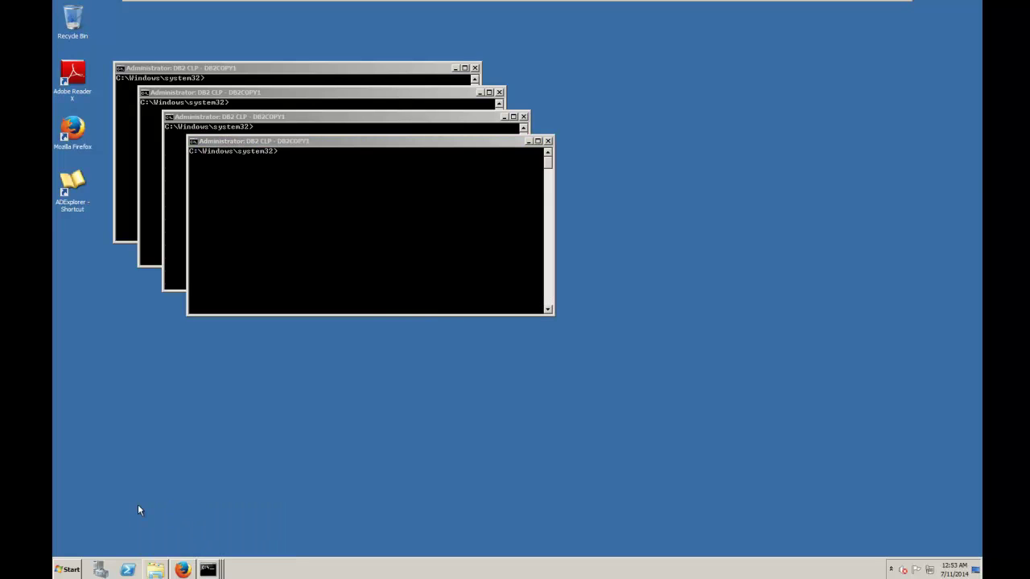
# - Launch another IBM DB2 > DB2COPY1 Command Window as administrator and position it on screen
pyautogui.click(77, 567)
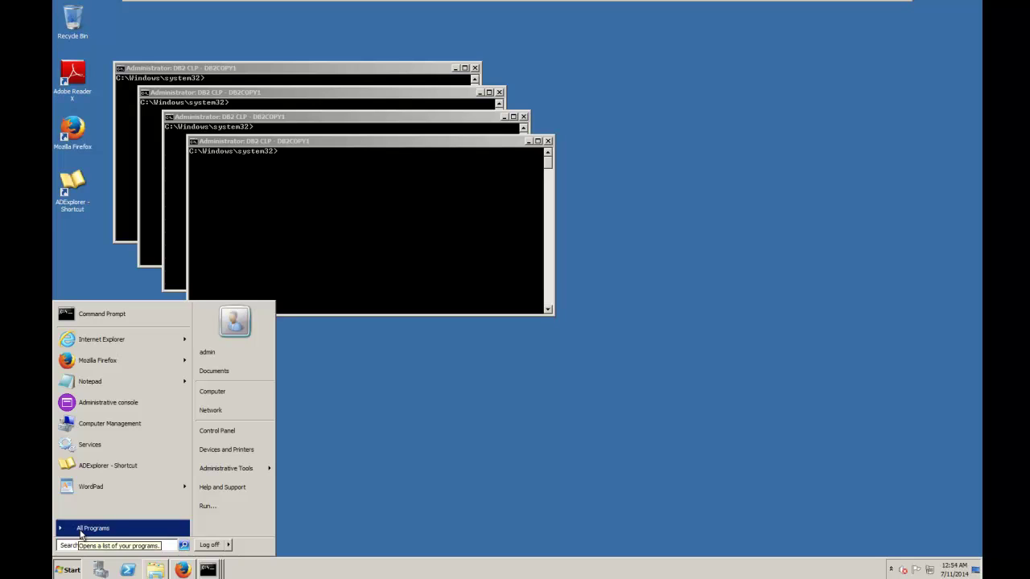
pyautogui.click(80, 529)
pyautogui.click(80, 378)
pyautogui.click(92, 387)
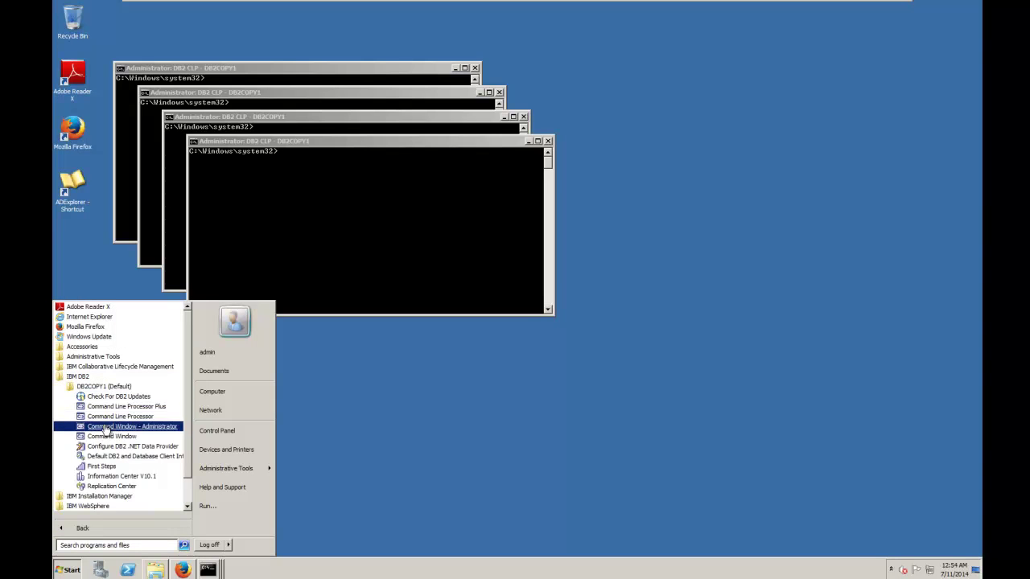
pyautogui.rightClick(106, 437)
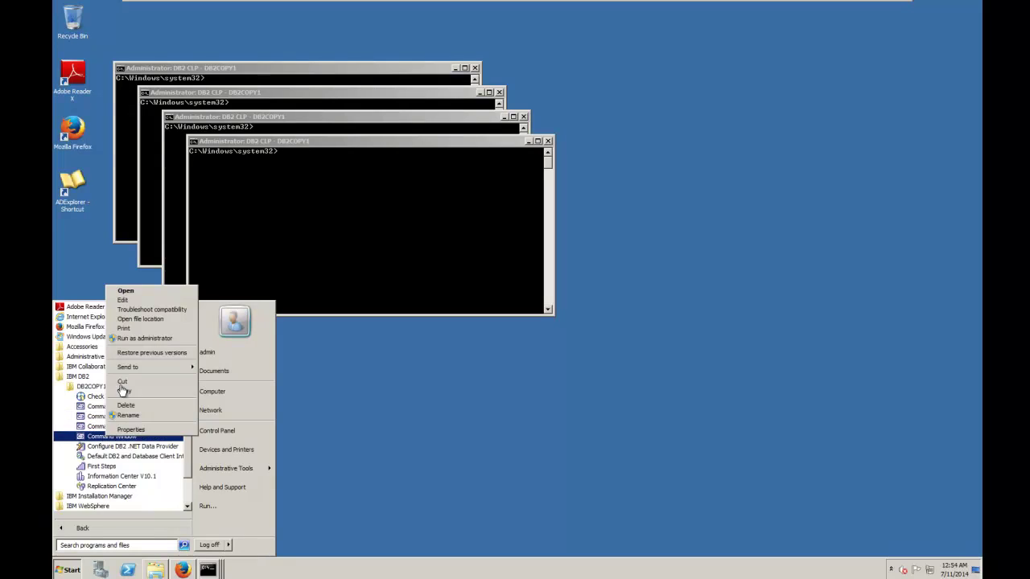
pyautogui.click(139, 340)
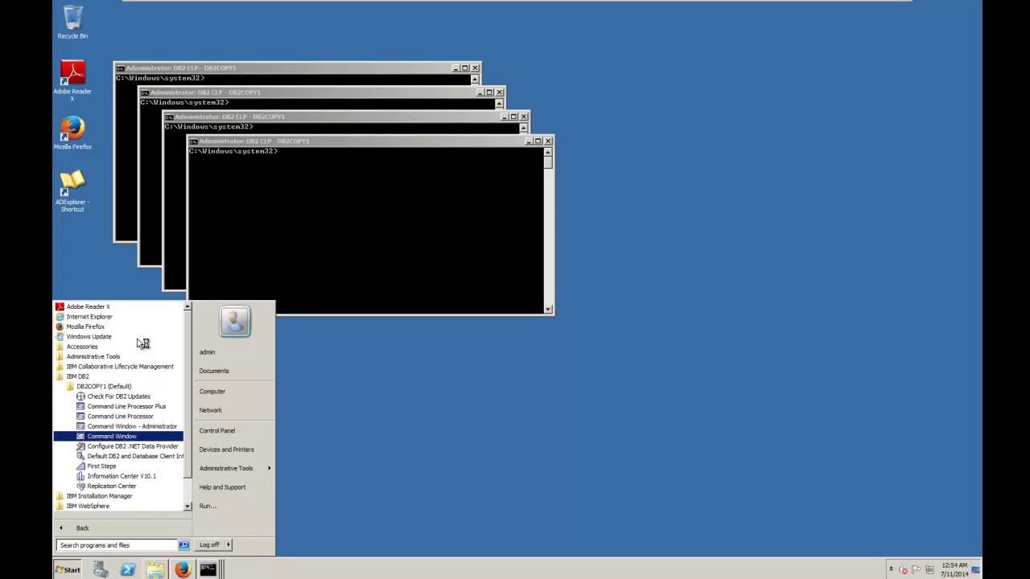
pyautogui.click(219, 419)
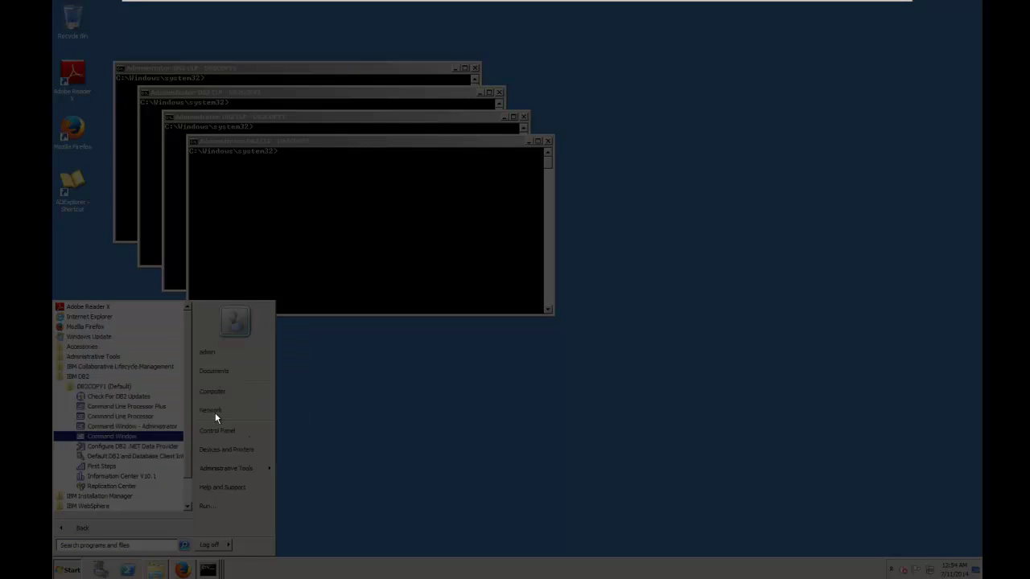
pyautogui.moveTo(283, 26); pyautogui.dragTo(426, 177)
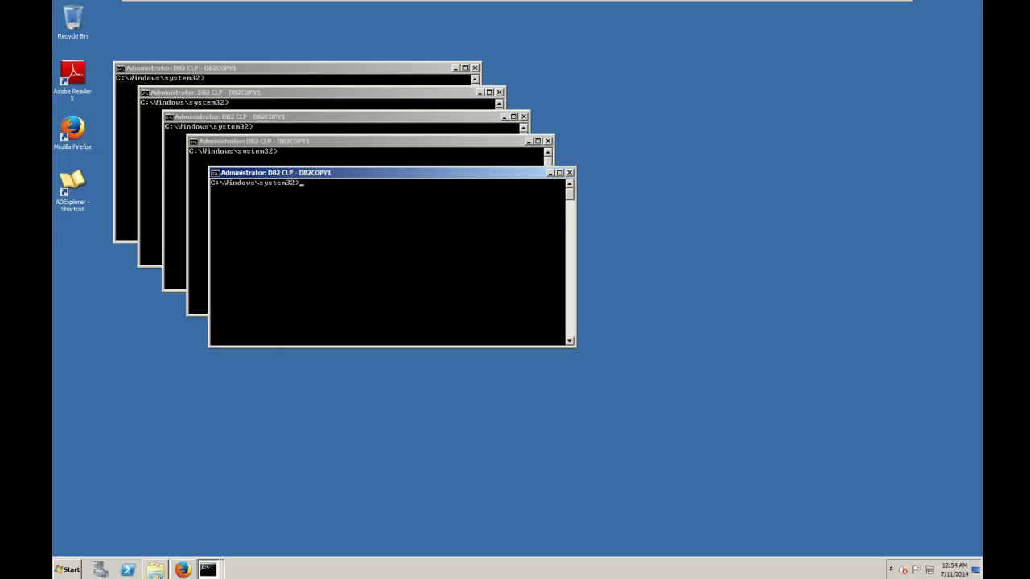
# - In Knowledge Center, go to Setting up the database > Setting up a DB2 database and select the JTS create database command
pyautogui.click(179, 570)
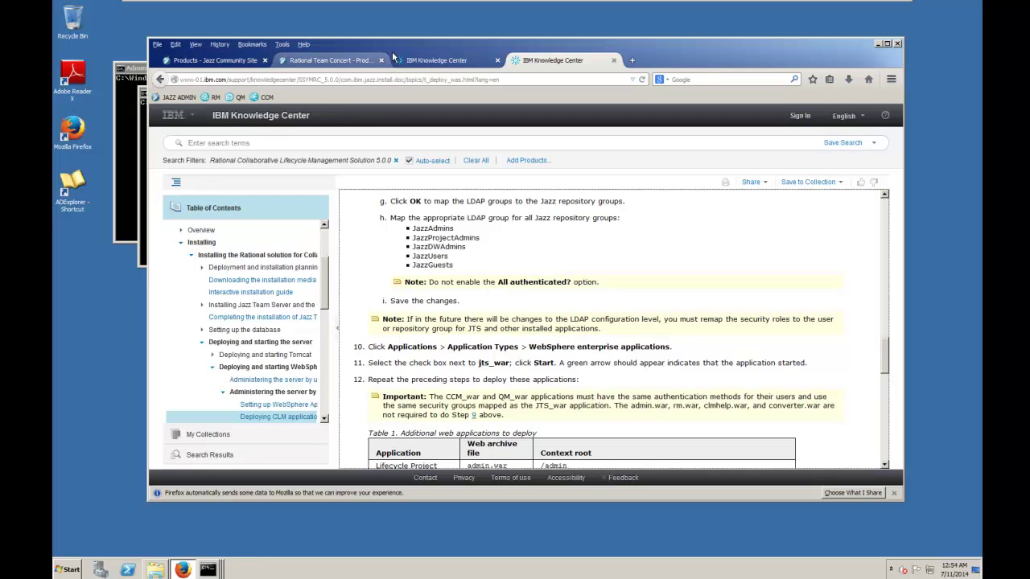
pyautogui.moveTo(401, 47); pyautogui.dragTo(465, 44)
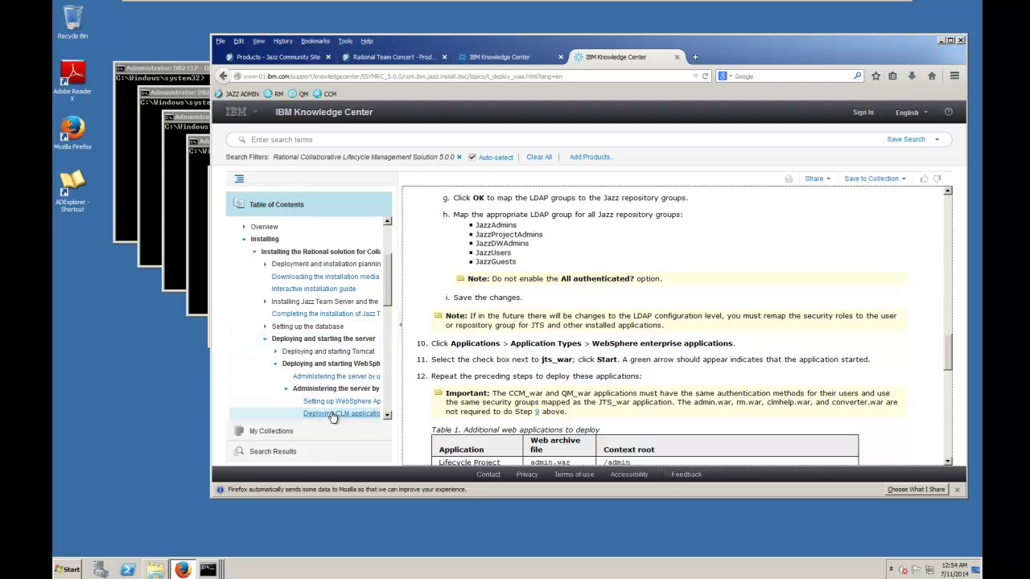
pyautogui.moveTo(949, 354); pyautogui.dragTo(947, 310)
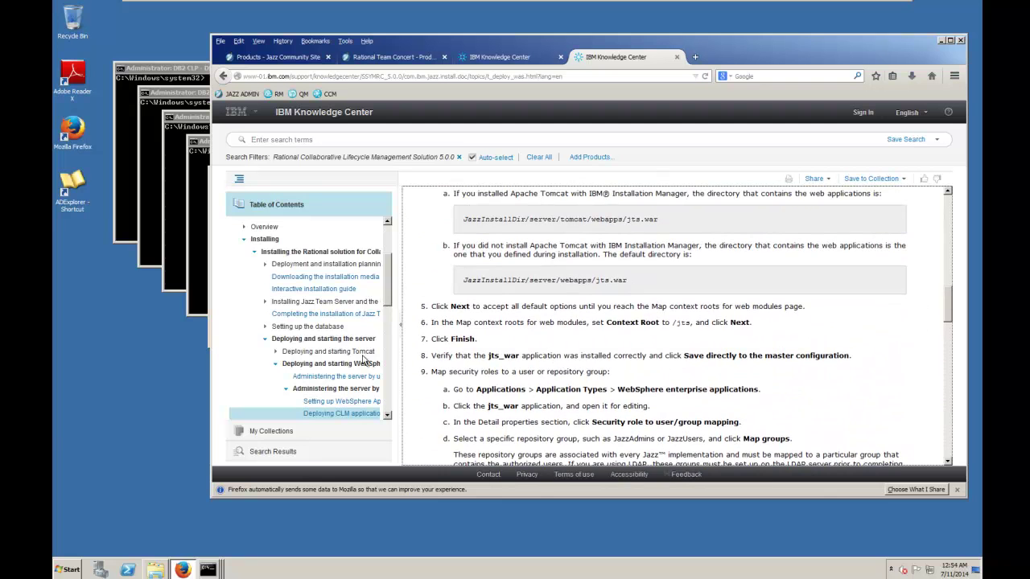
pyautogui.click(272, 342)
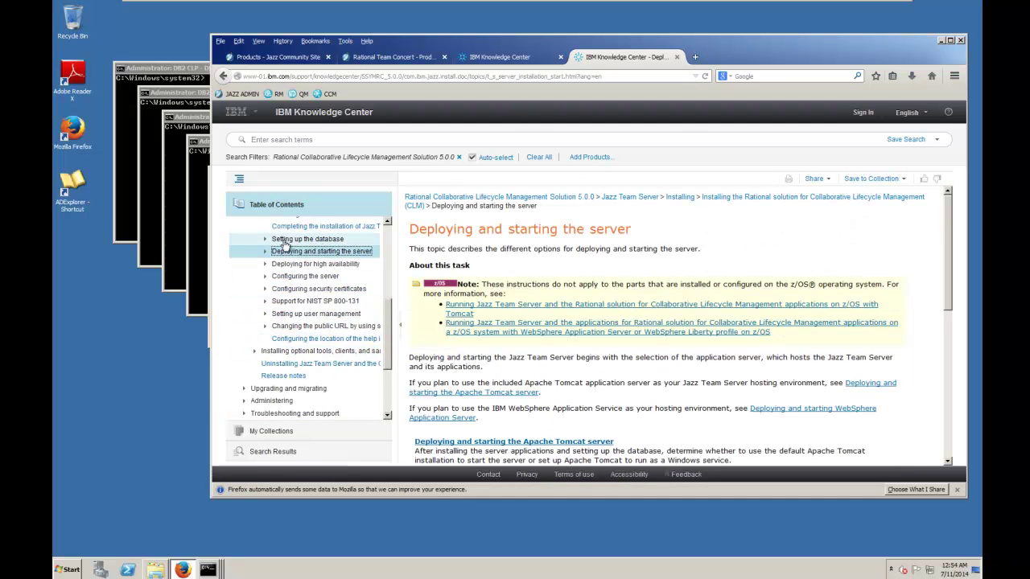
pyautogui.click(269, 241)
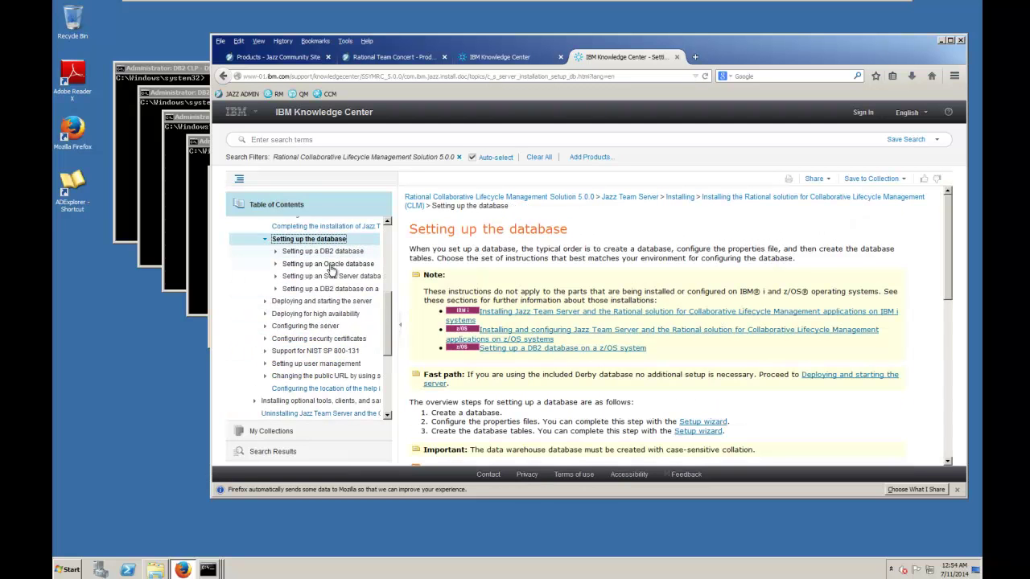
pyautogui.click(336, 254)
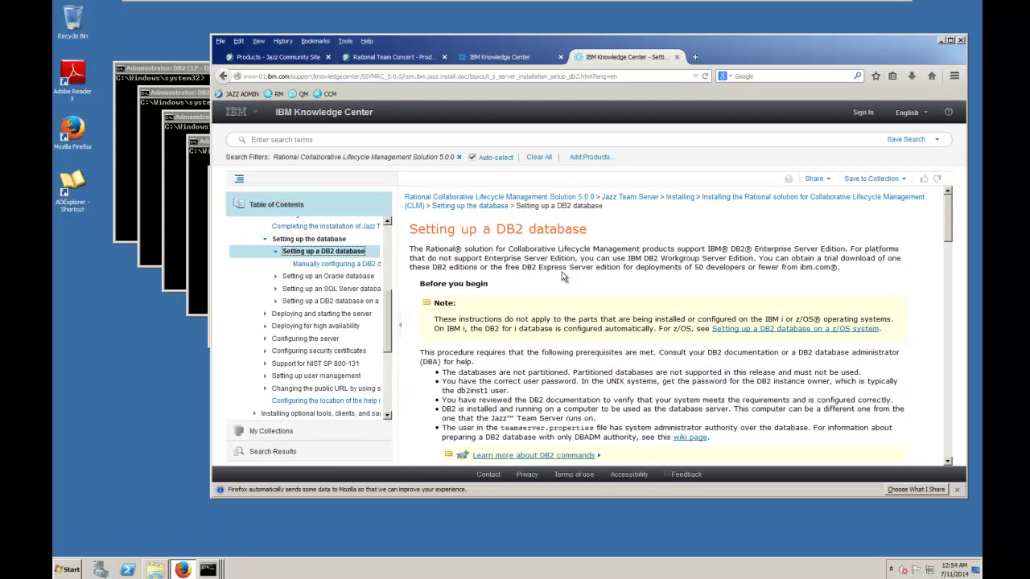
pyautogui.moveTo(947, 235); pyautogui.dragTo(948, 312)
pyautogui.moveTo(764, 215); pyautogui.dragTo(442, 220)
pyautogui.hotkey('ctrl', 'c')
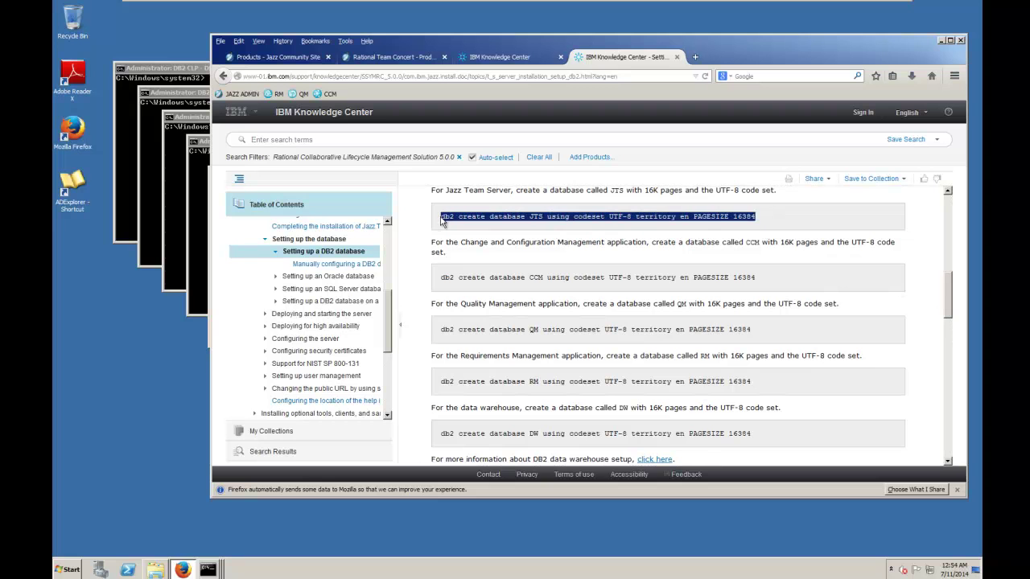
# - Paste and run the db2 create database command for JTS in a DB2 command window
pyautogui.click(179, 74)
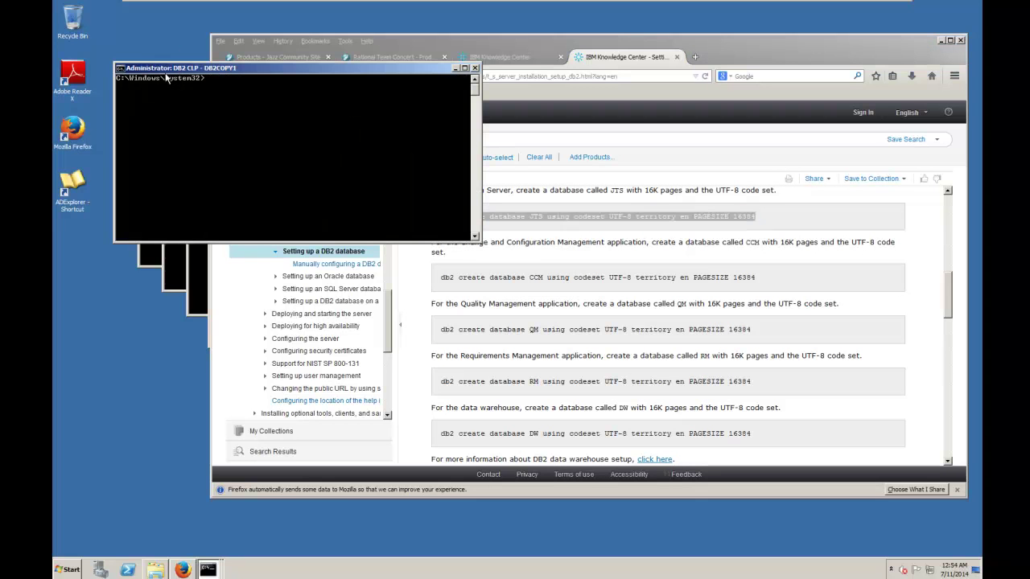
pyautogui.click(122, 69)
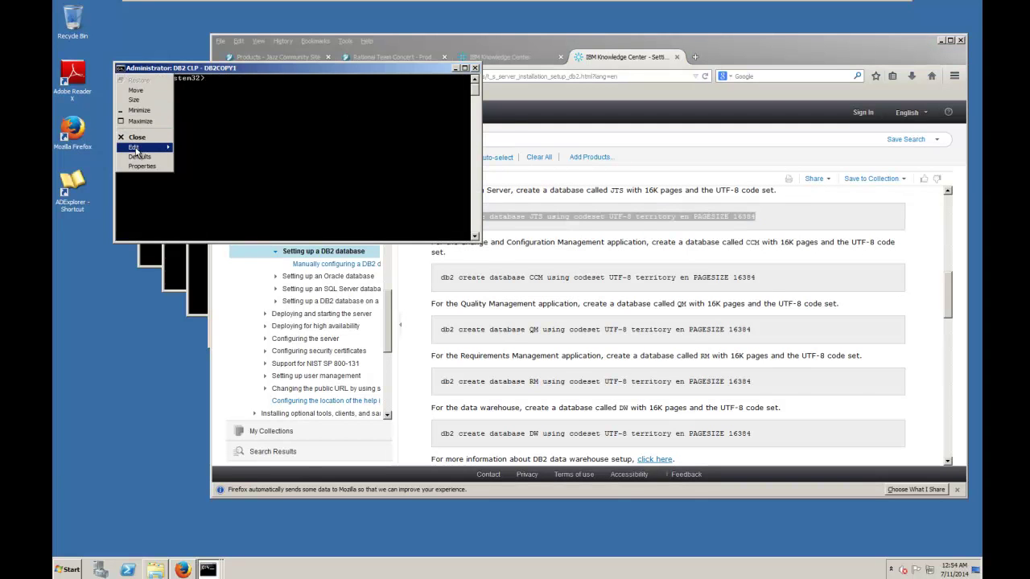
pyautogui.moveTo(138, 147)
pyautogui.click(190, 165)
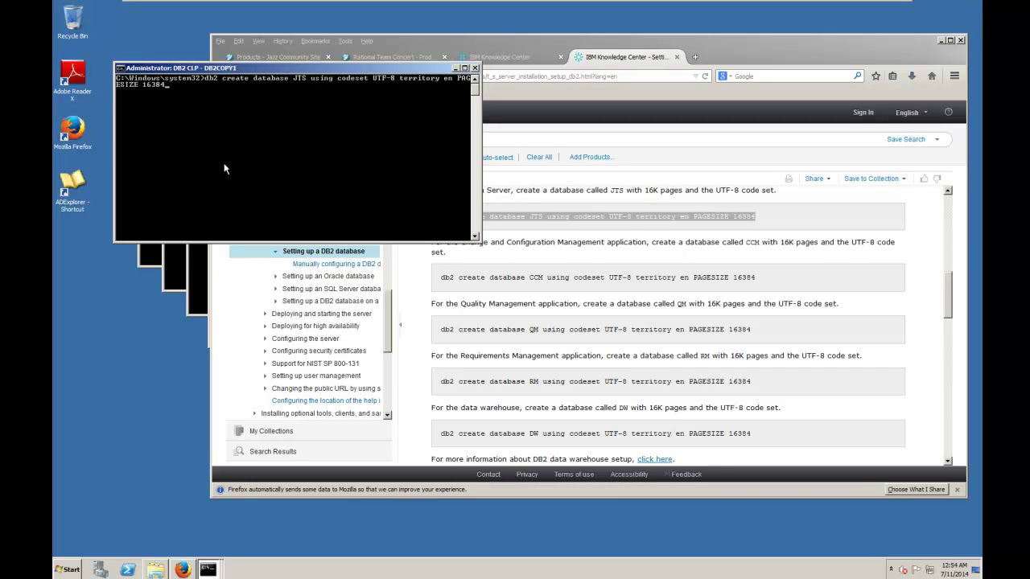
pyautogui.press('Return')
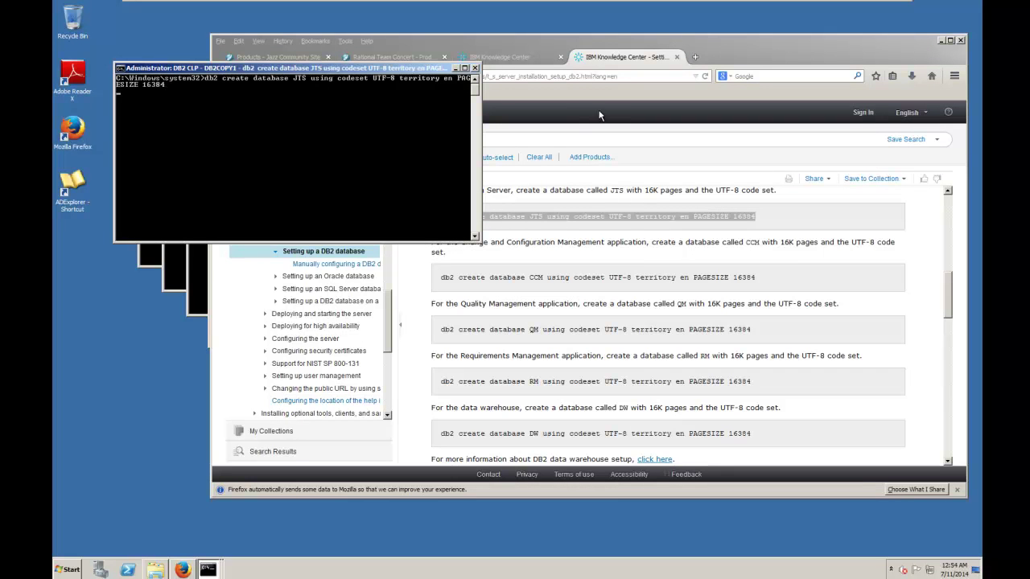
# - Copy the CCM create database command and run it in another DB2 command window
pyautogui.click(760, 279)
pyautogui.moveTo(760, 279); pyautogui.dragTo(418, 286)
pyautogui.hotkey('ctrl', 'c')
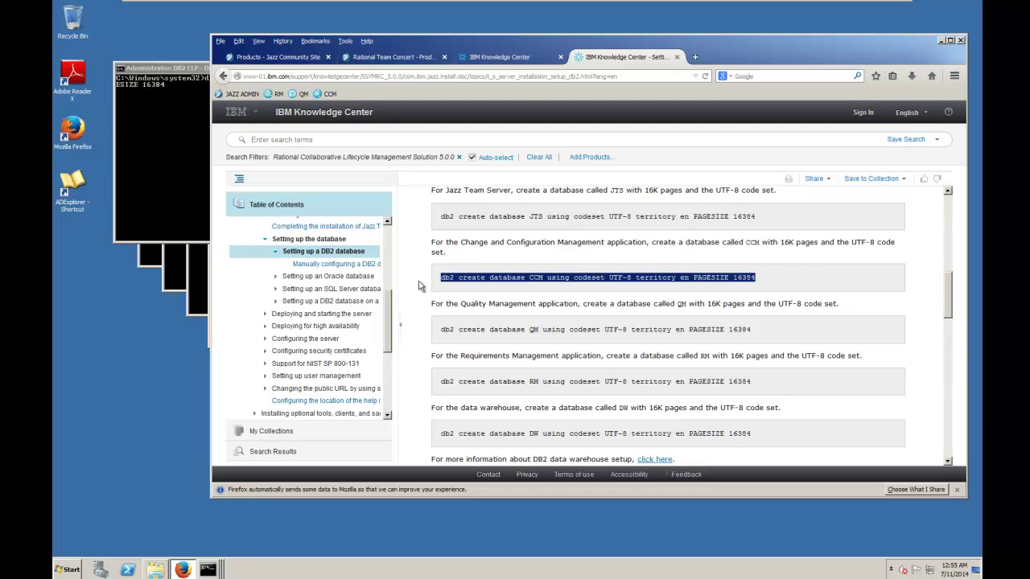
pyautogui.click(143, 262)
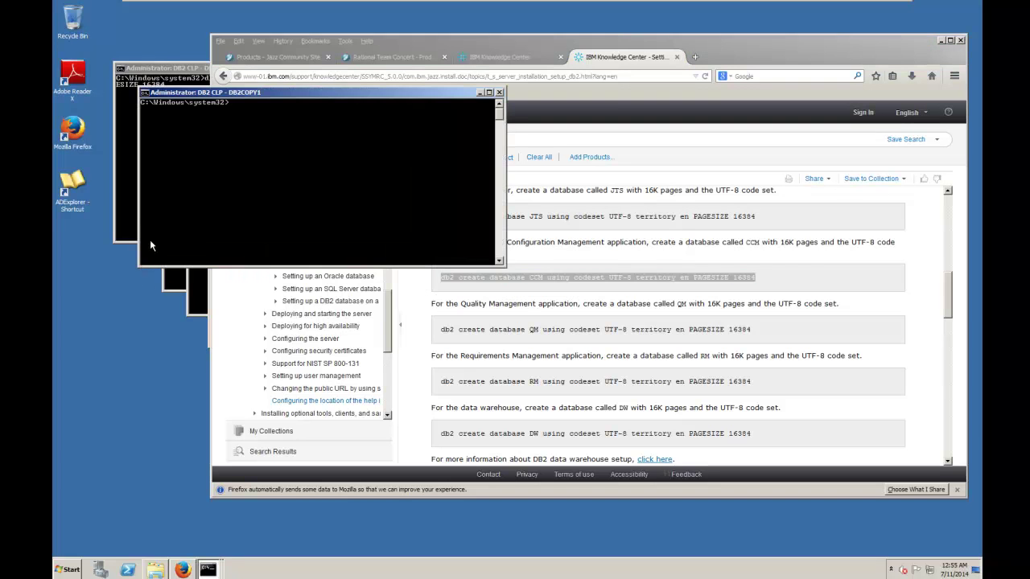
pyautogui.click(143, 94)
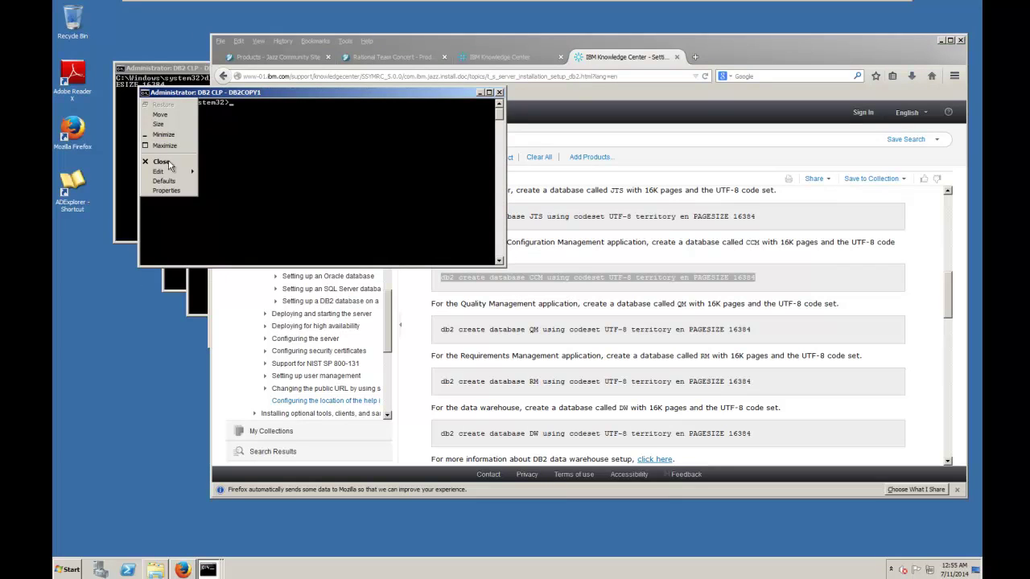
pyautogui.moveTo(172, 174)
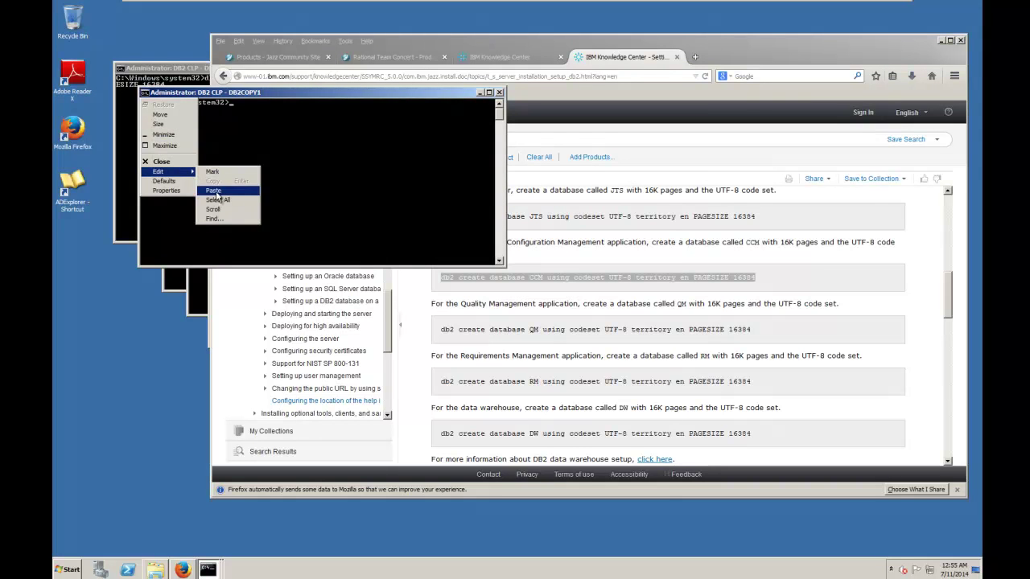
pyautogui.click(215, 191)
pyautogui.hotkey('ctrl', 'v')
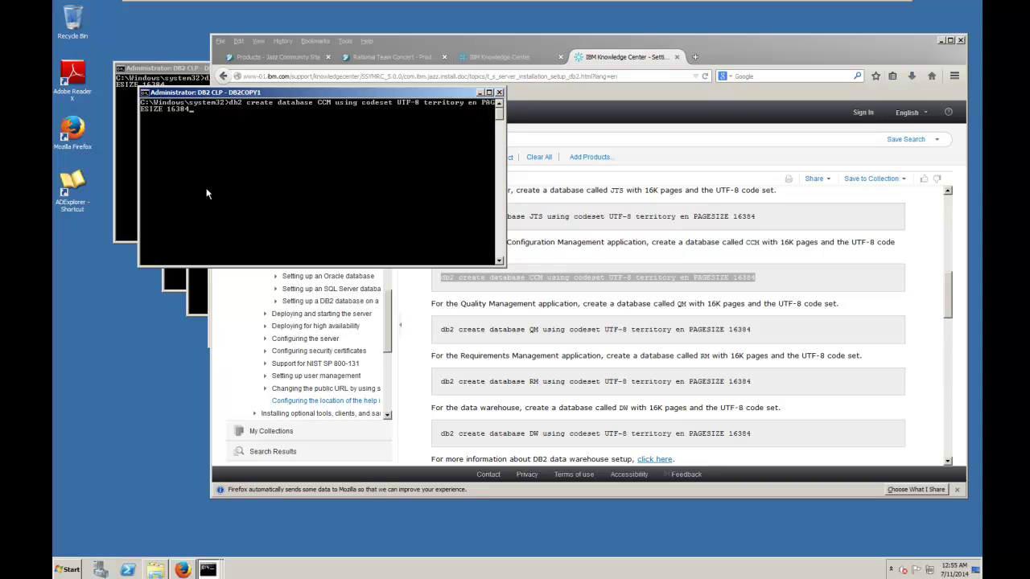
pyautogui.press('Return')
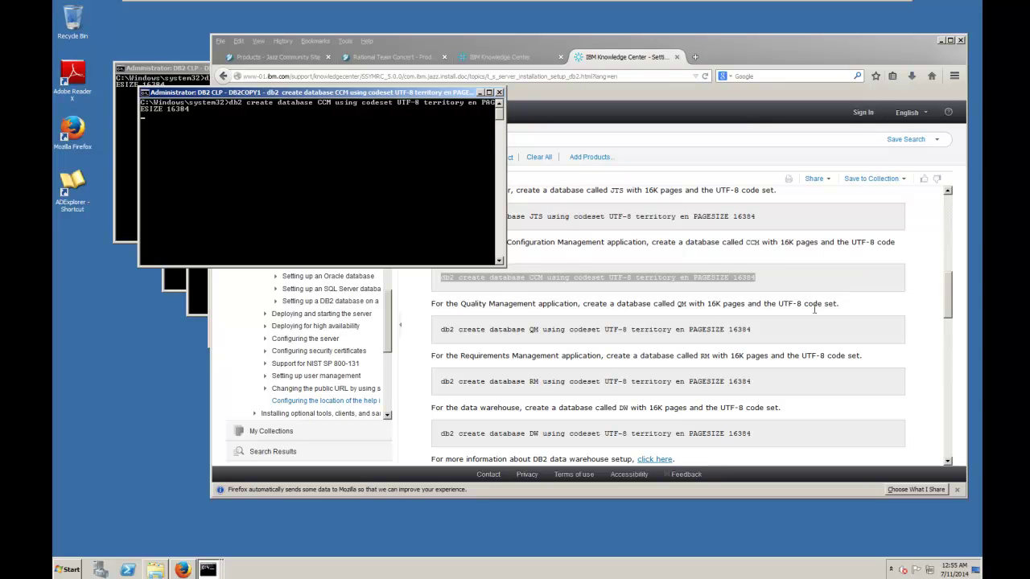
# - Copy the QM create database command and run it in a third DB2 console
pyautogui.moveTo(765, 334); pyautogui.dragTo(426, 342)
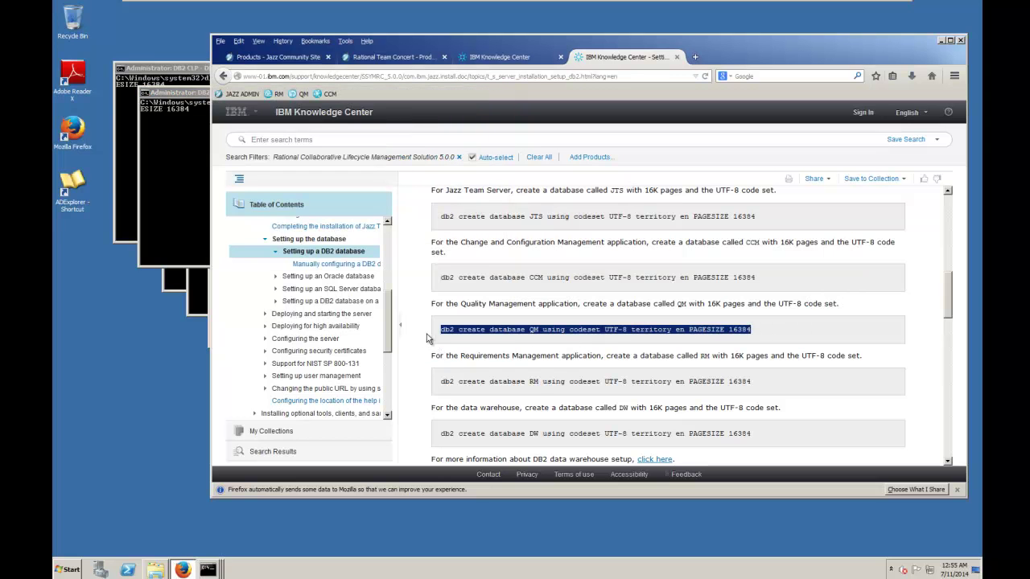
pyautogui.click(177, 284)
pyautogui.click(167, 117)
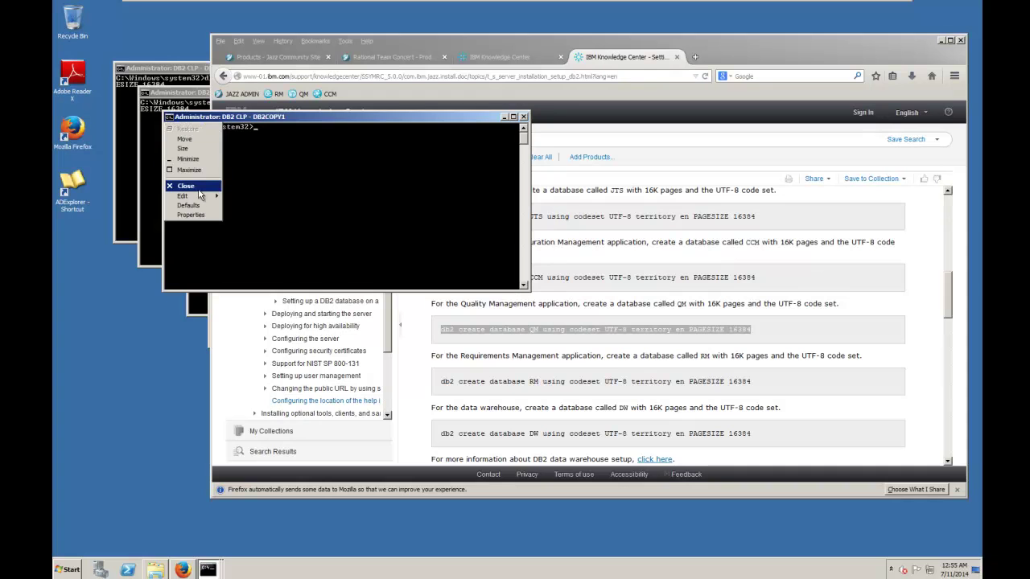
pyautogui.moveTo(203, 199)
pyautogui.click(240, 214)
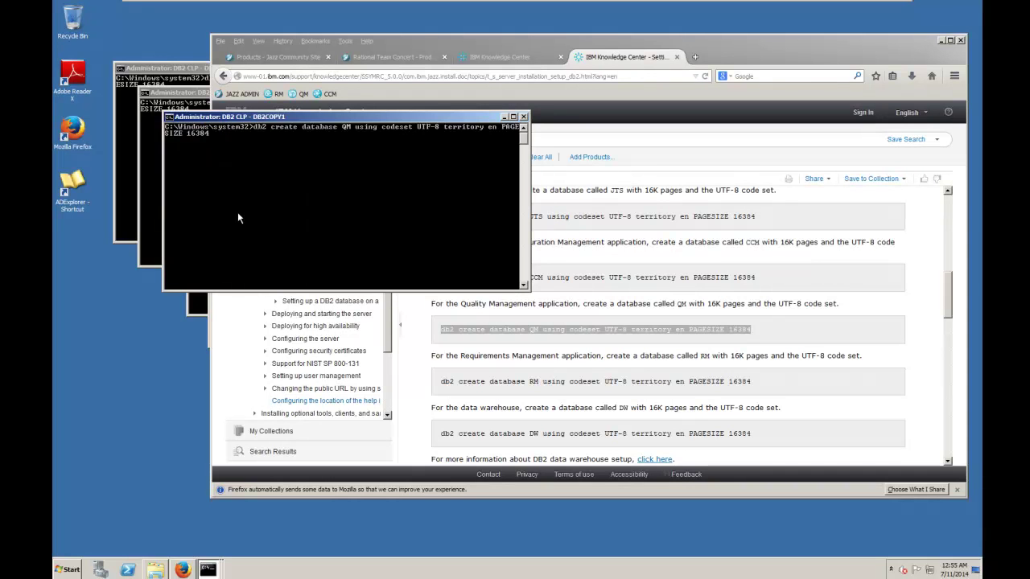
pyautogui.press('Return')
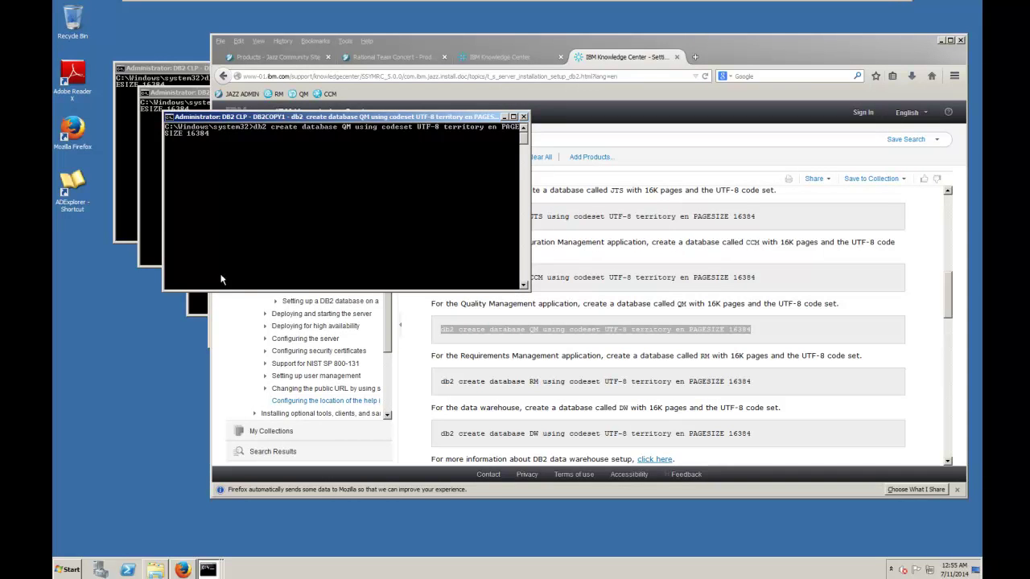
# - Copy the RM create database command and run it in a DB2 console
pyautogui.click(197, 304)
pyautogui.moveTo(764, 383); pyautogui.dragTo(445, 380)
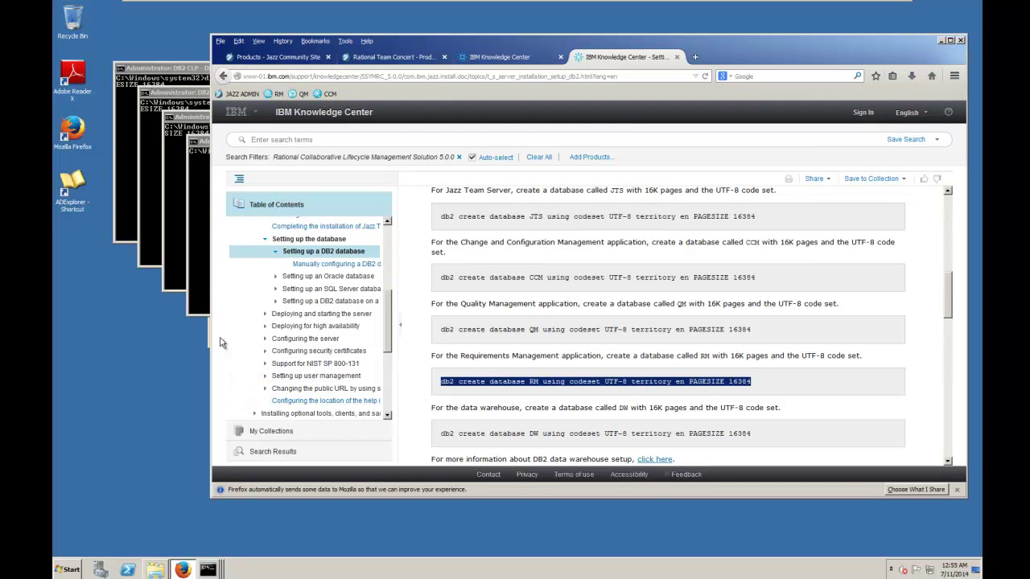
pyautogui.click(197, 285)
pyautogui.click(194, 142)
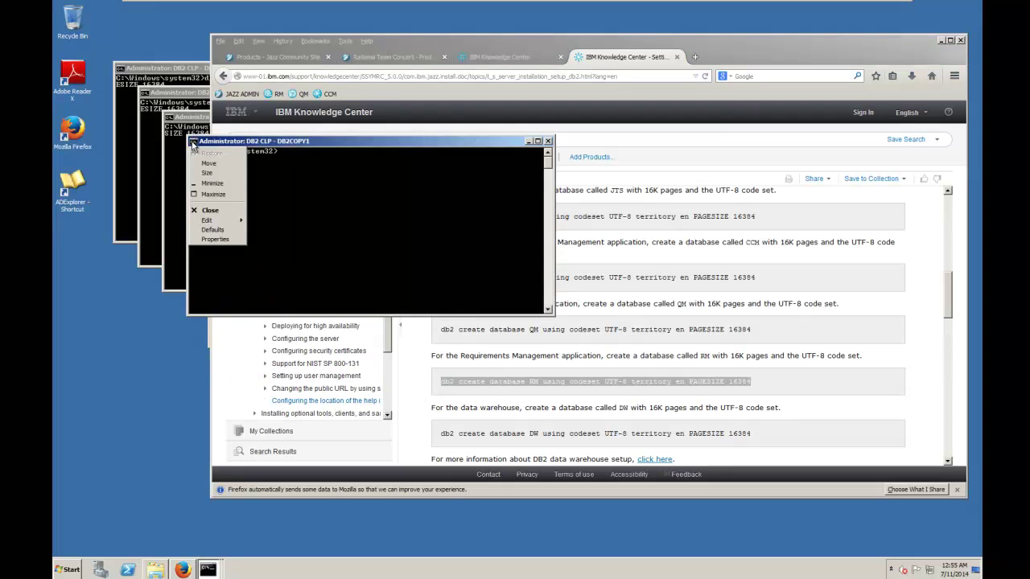
pyautogui.moveTo(223, 222)
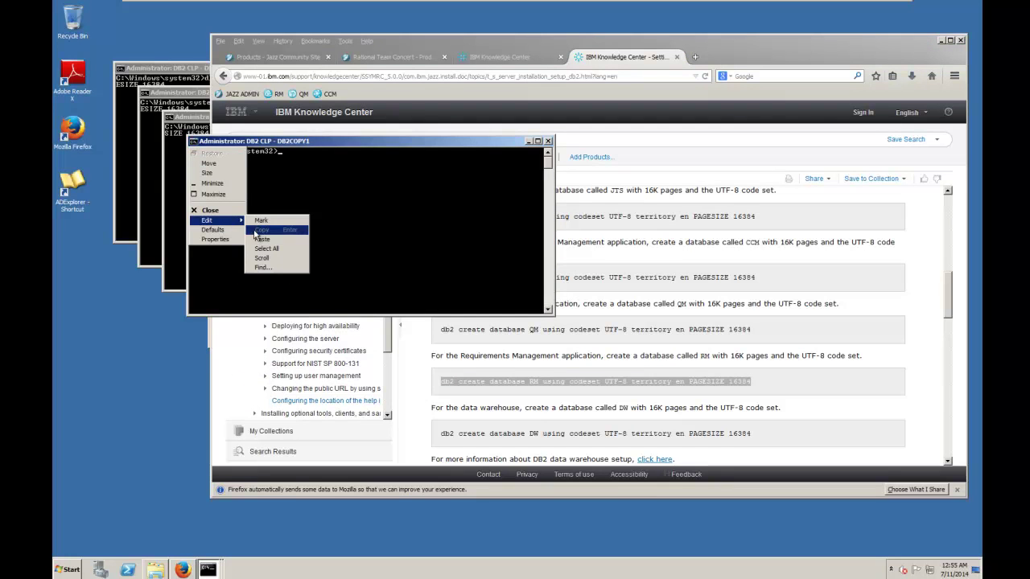
pyautogui.click(259, 240)
pyautogui.press('Return')
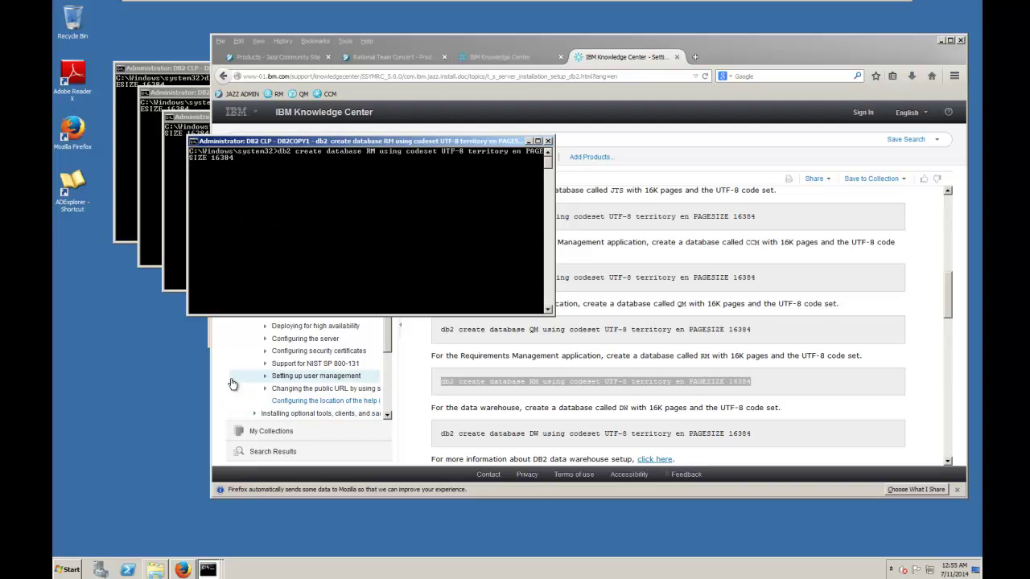
# - Copy the DW create database command and run it in the remaining DB2 console
pyautogui.moveTo(770, 439); pyautogui.dragTo(430, 439)
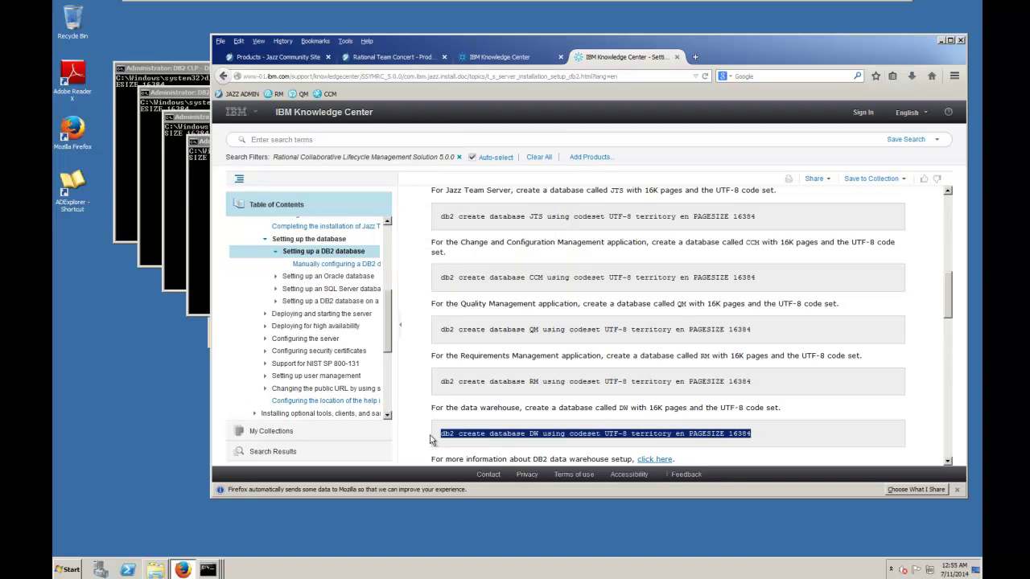
pyautogui.click(208, 339)
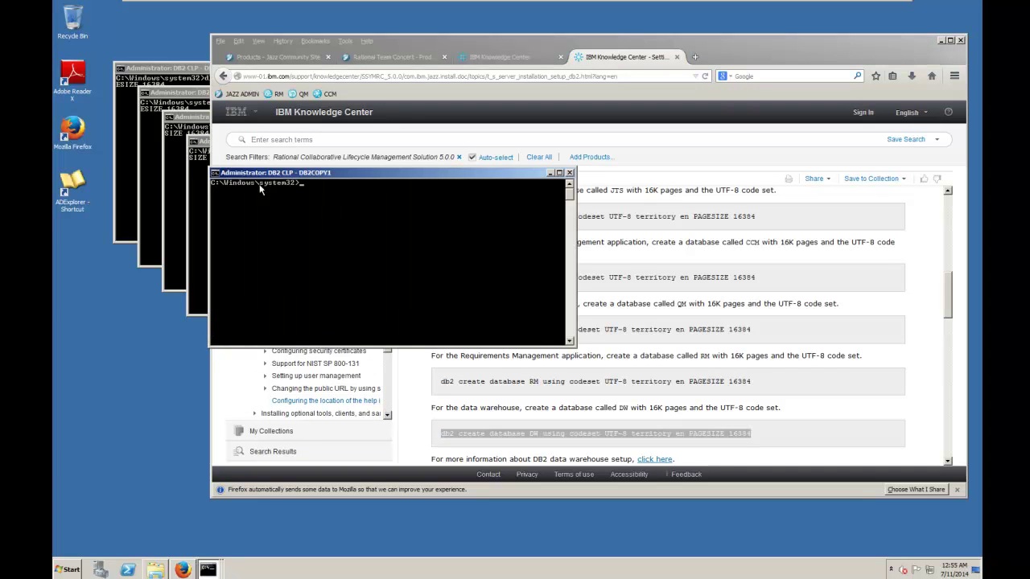
pyautogui.click(220, 176)
pyautogui.moveTo(248, 256)
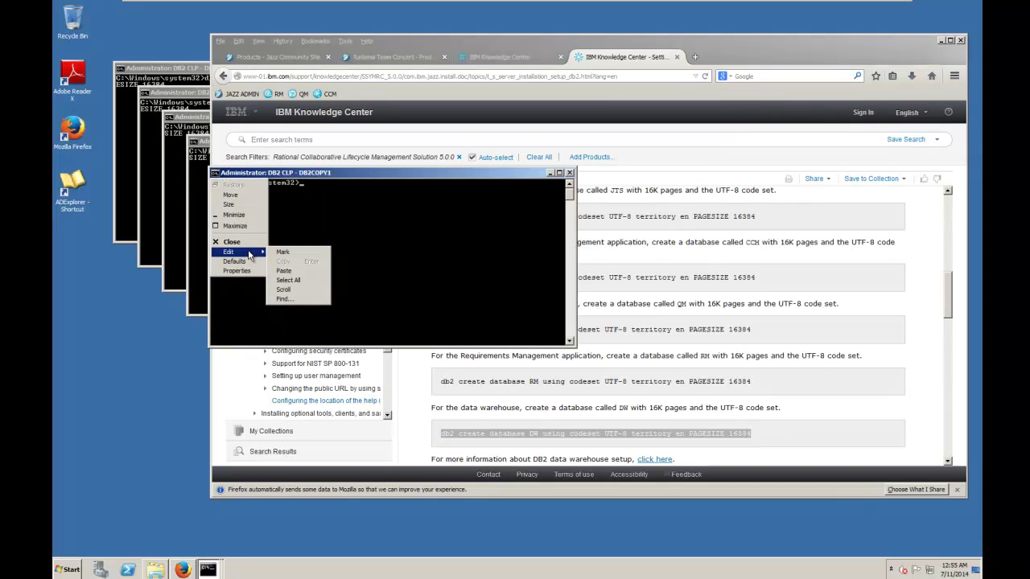
pyautogui.click(284, 271)
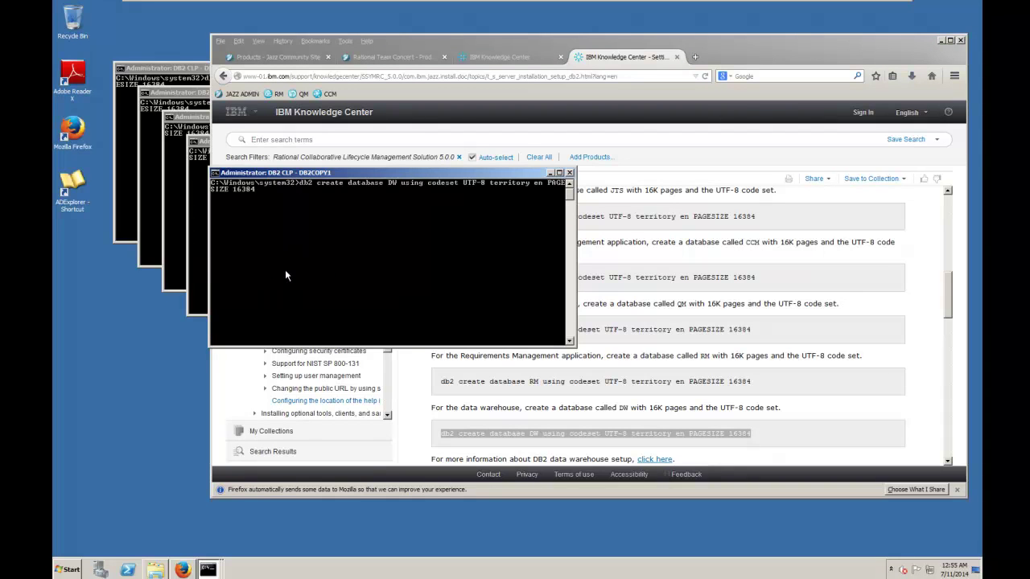
pyautogui.press('Return')
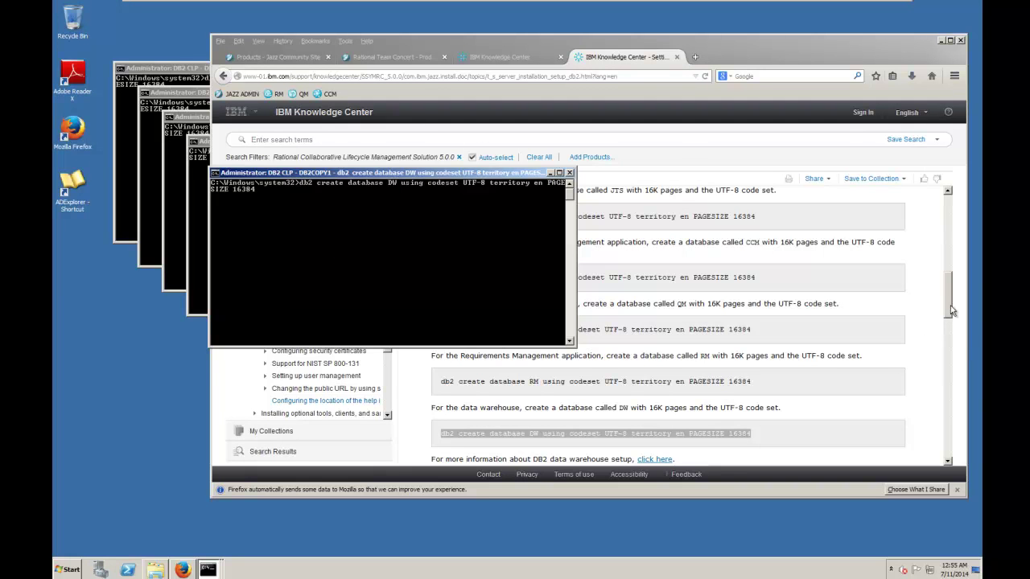
pyautogui.moveTo(948, 302); pyautogui.dragTo(949, 342)
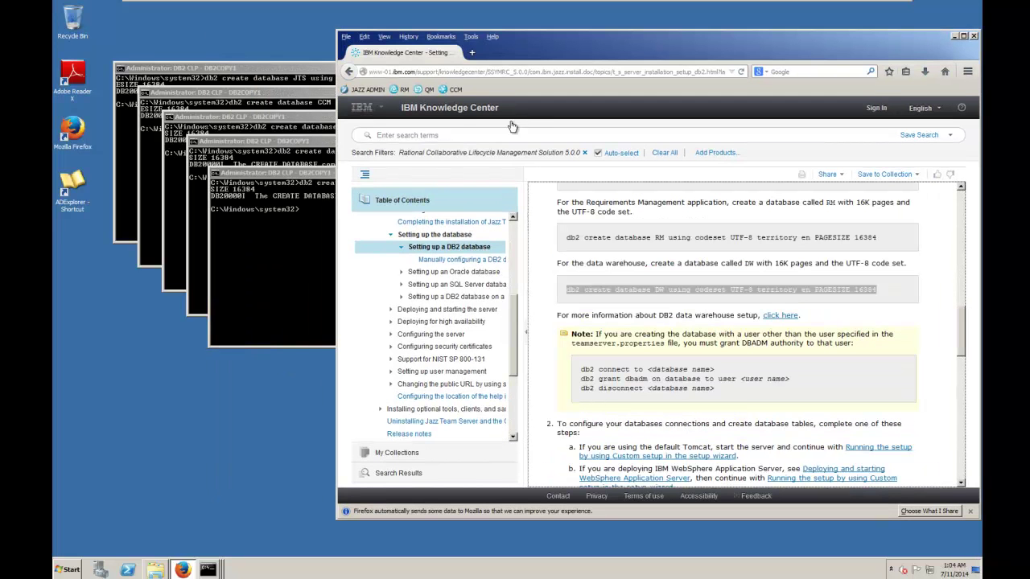
# - Close the JTS console and then all remaining DB2 console windows at once
pyautogui.click(296, 68)
pyautogui.click(474, 69)
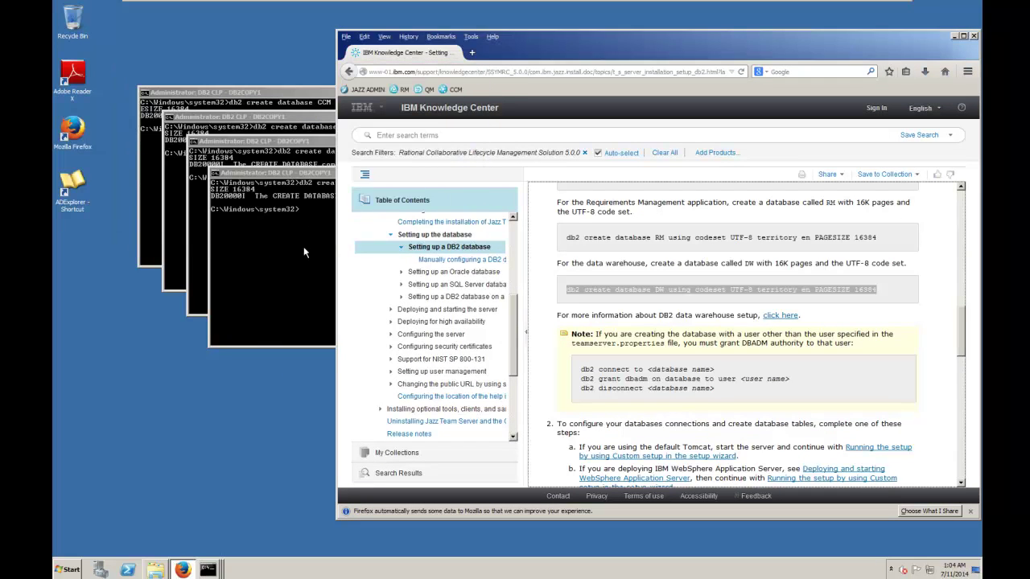
pyautogui.click(304, 253)
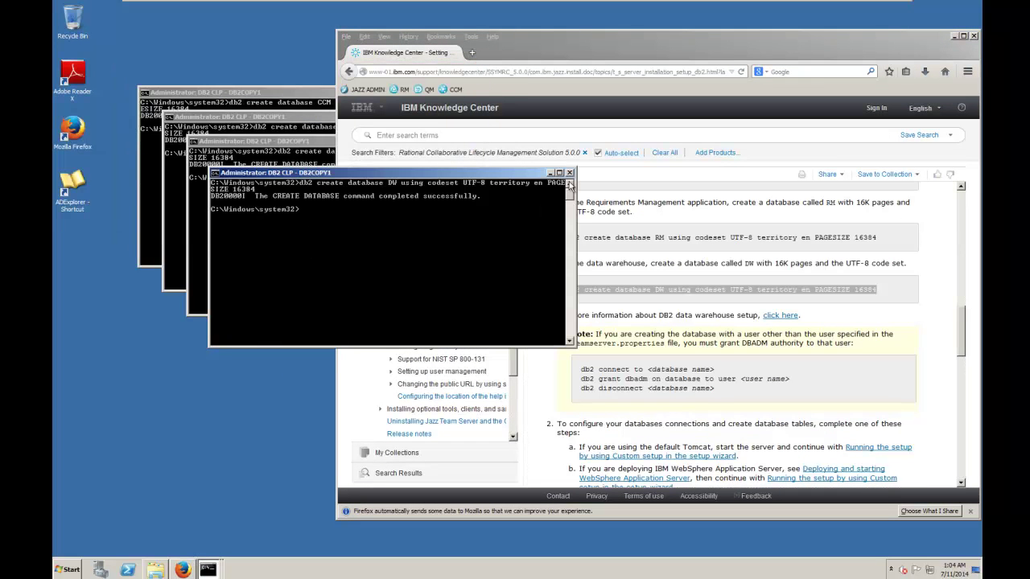
pyautogui.click(204, 573)
pyautogui.rightClick(211, 550)
pyautogui.rightClick(206, 572)
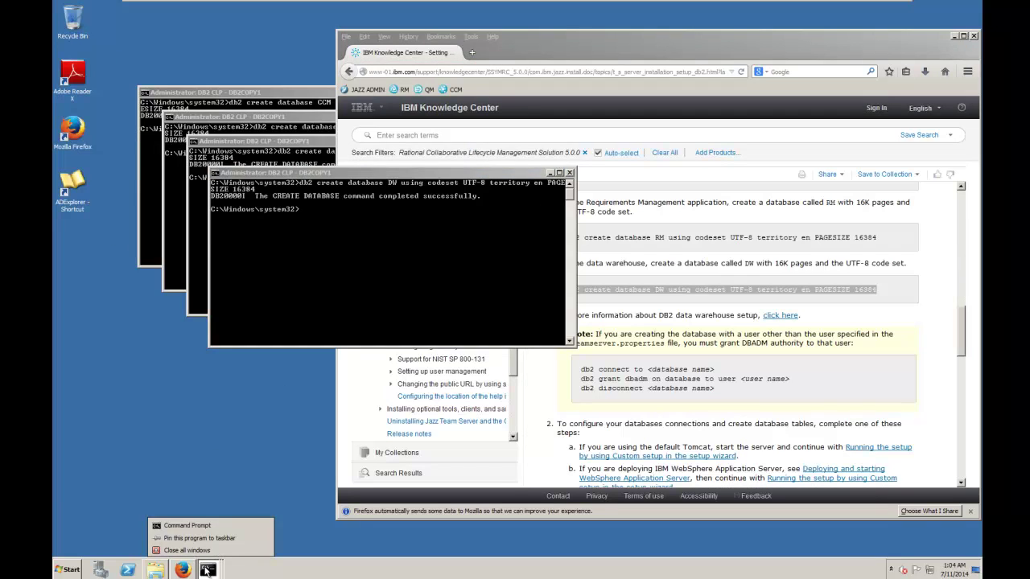
pyautogui.click(194, 553)
# - Open a fresh DB2COPY1 Command Window with administrator rights
pyautogui.click(81, 571)
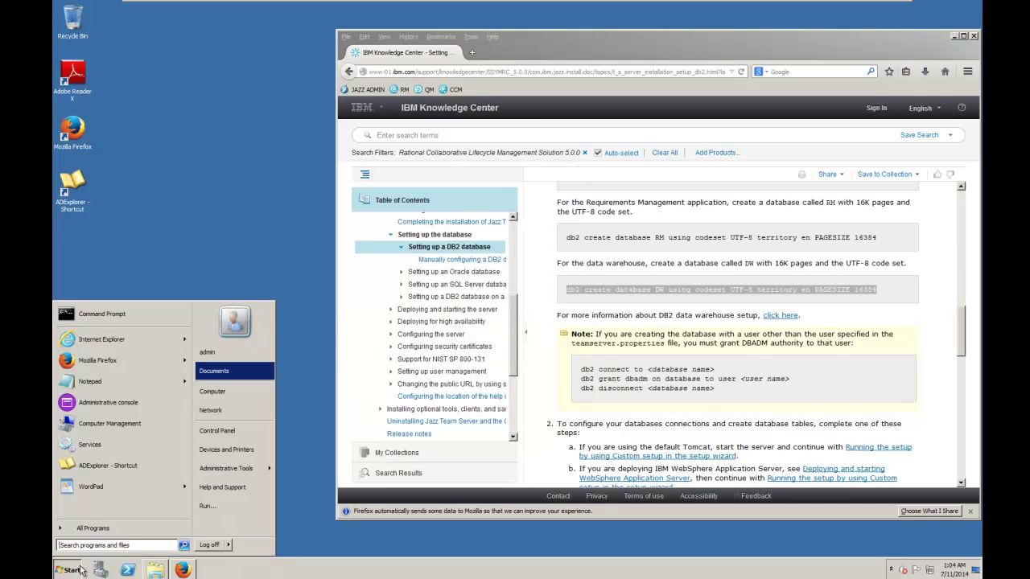
pyautogui.click(80, 529)
pyautogui.click(78, 376)
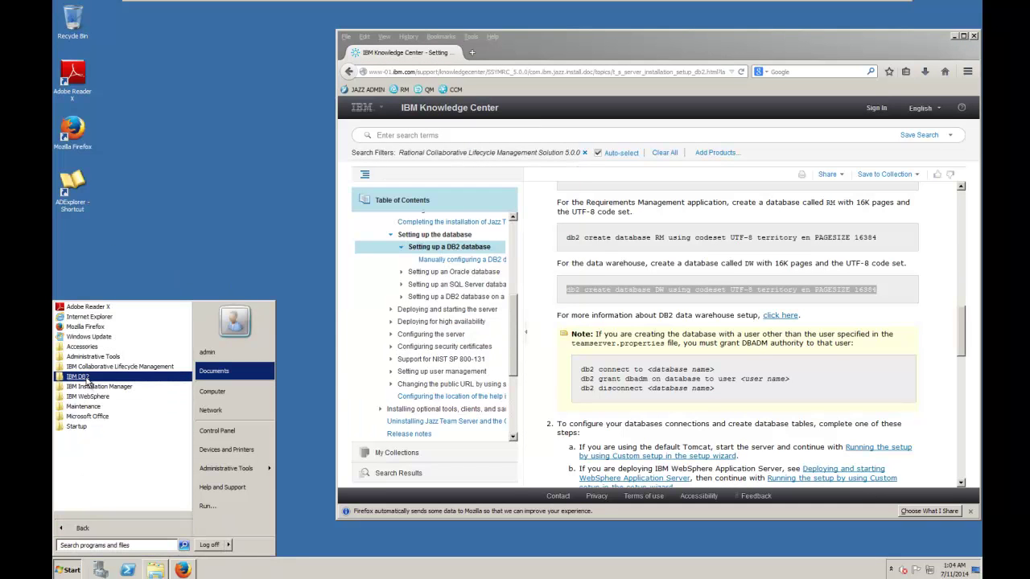
pyautogui.click(89, 387)
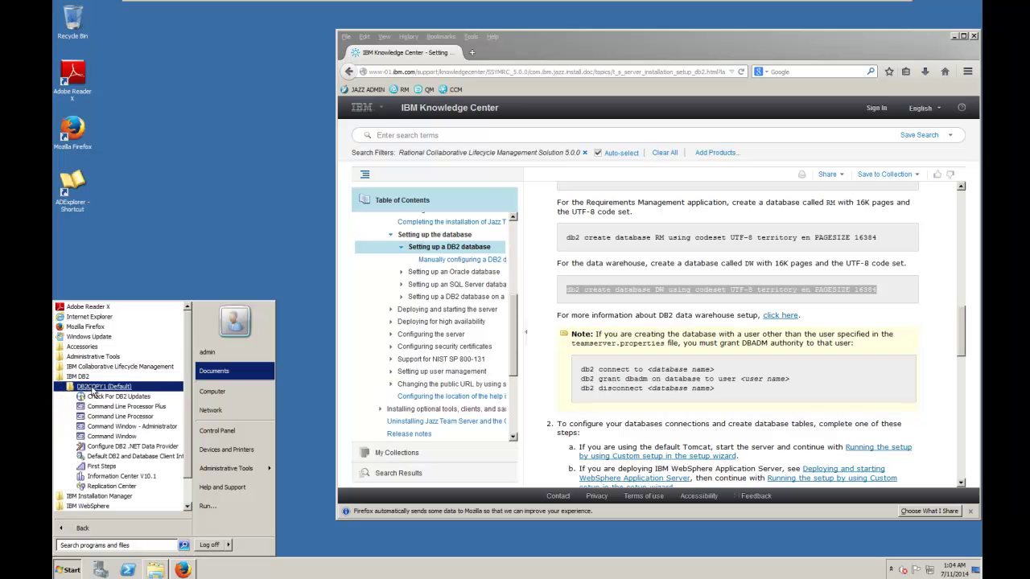
pyautogui.rightClick(111, 435)
pyautogui.click(138, 335)
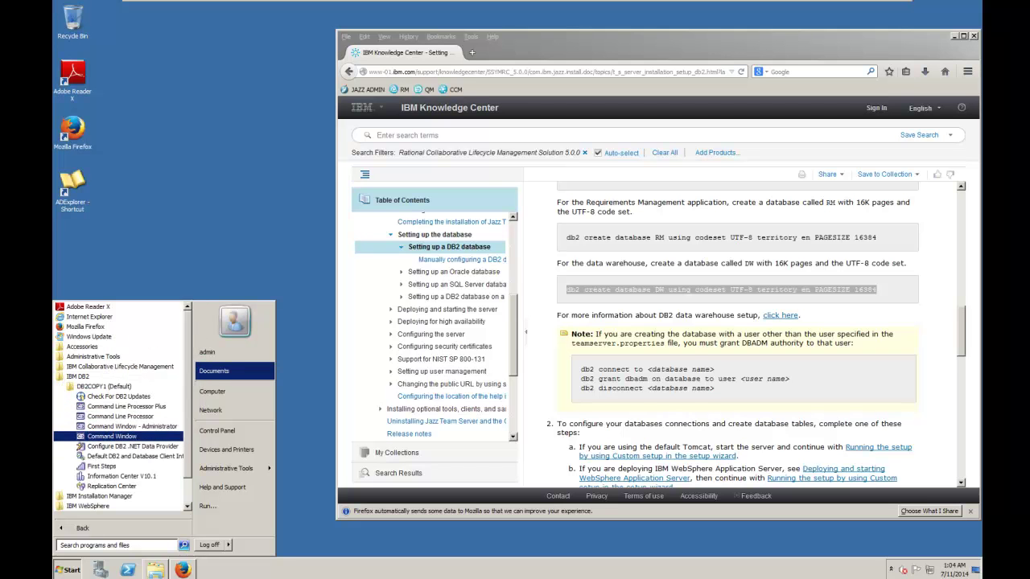
pyautogui.click(223, 421)
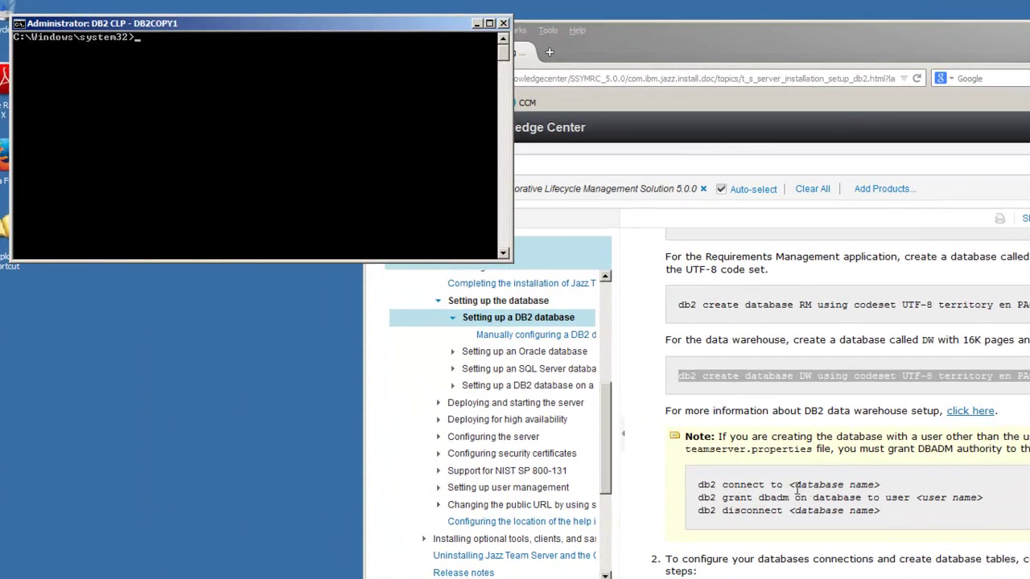
# - Connect to the JTS database with db2 connect to JTS
pyautogui.click(648, 371)
pyautogui.moveTo(789, 485); pyautogui.dragTo(698, 489)
pyautogui.hotkey('ctrl', 'c')
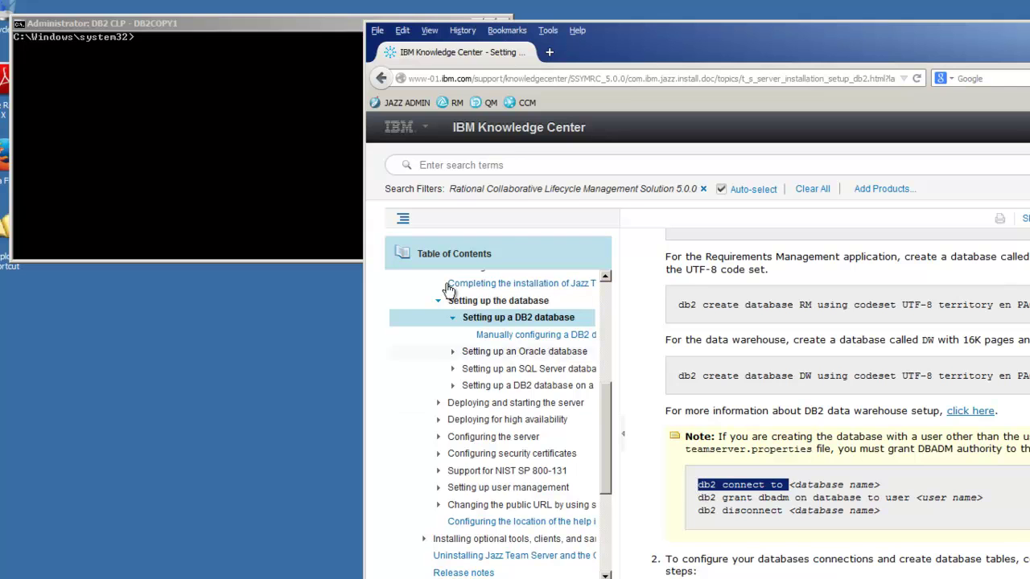
pyautogui.click(18, 23)
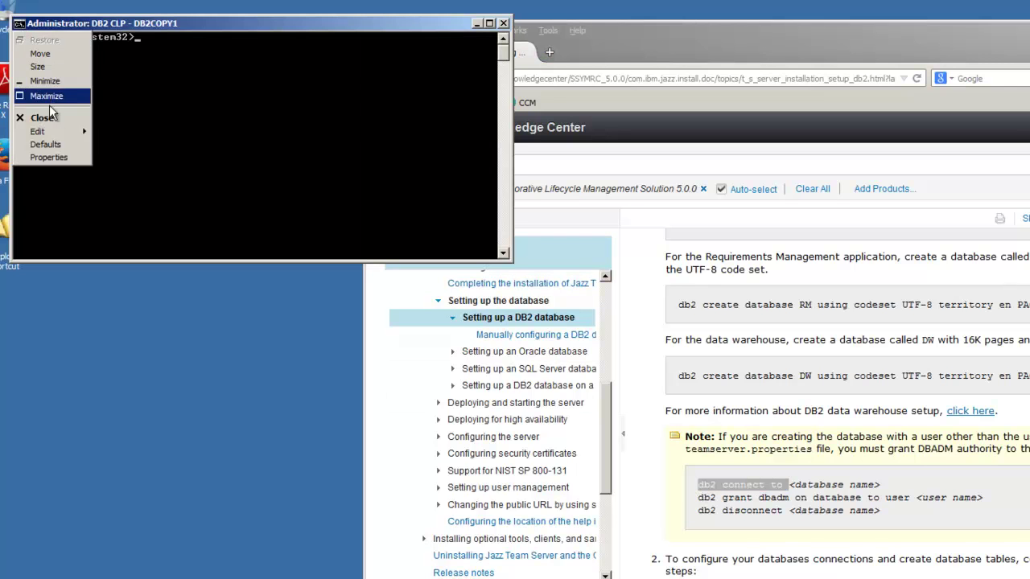
pyautogui.moveTo(49, 129)
pyautogui.click(113, 158)
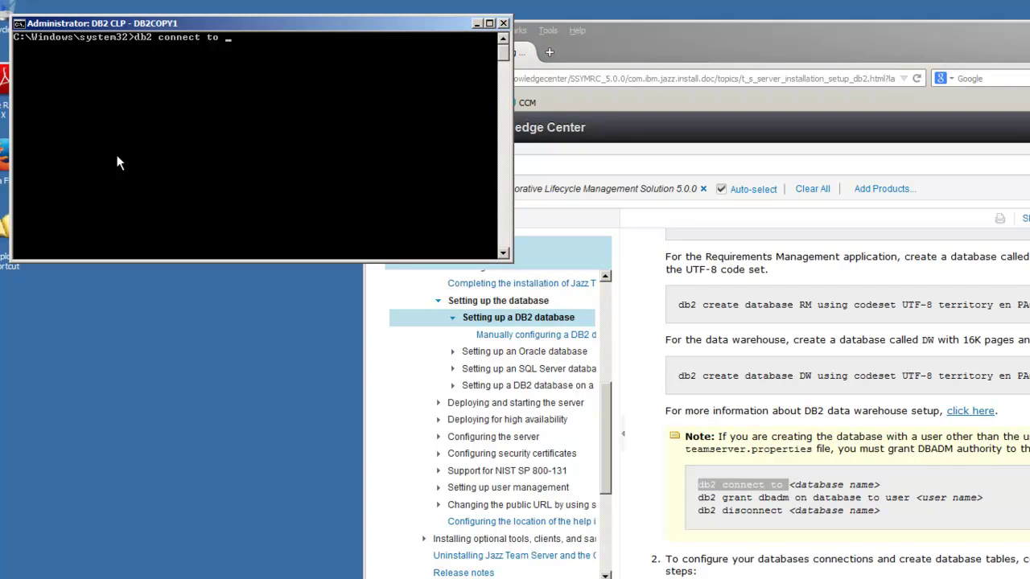
pyautogui.write('JTS')
pyautogui.press('Return')
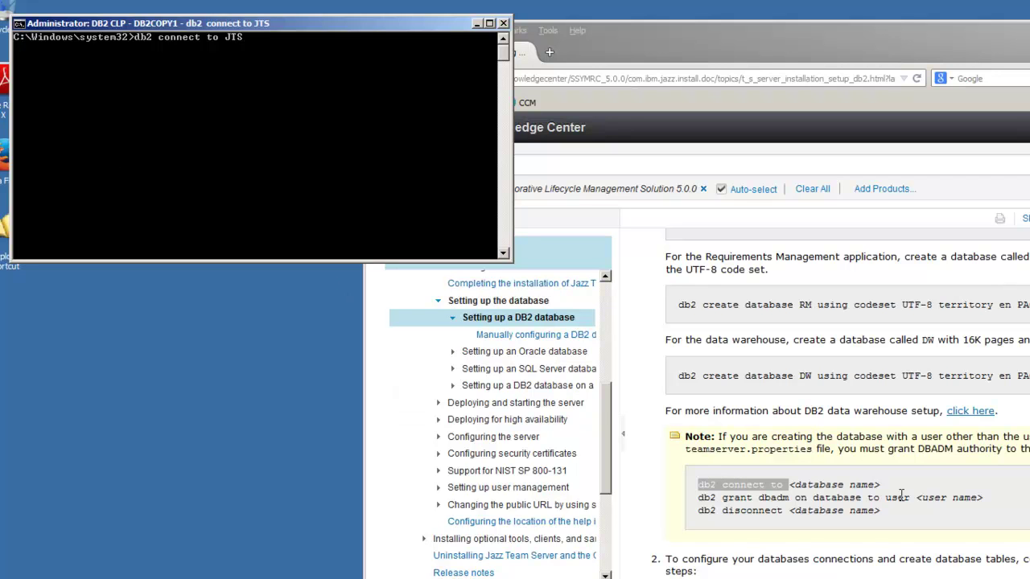
# - Grant DBADM on the JTS database to user db2admin
pyautogui.moveTo(913, 497); pyautogui.dragTo(699, 511)
pyautogui.hotkey('ctrl', 'c')
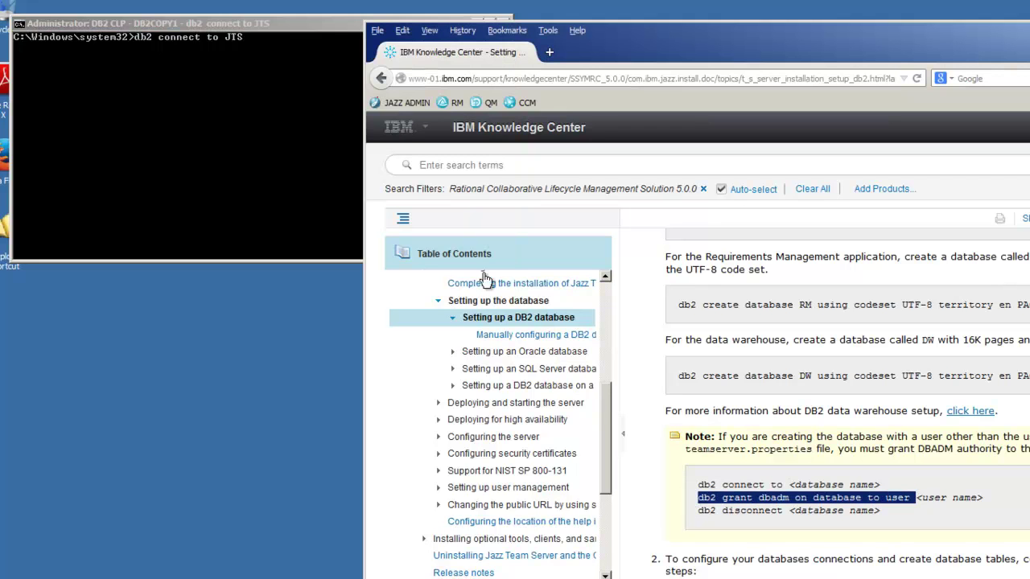
pyautogui.click(90, 24)
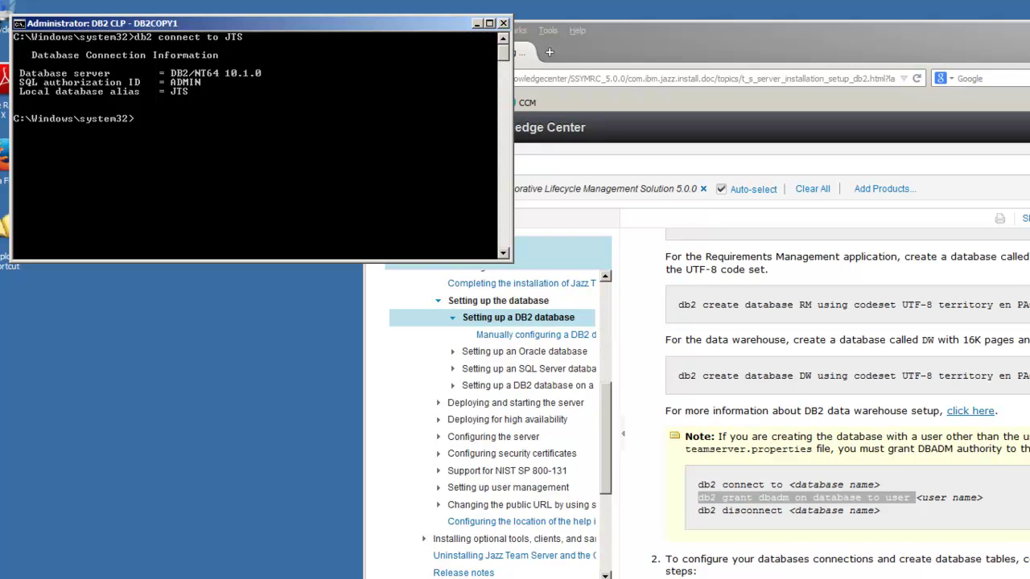
pyautogui.click(20, 29)
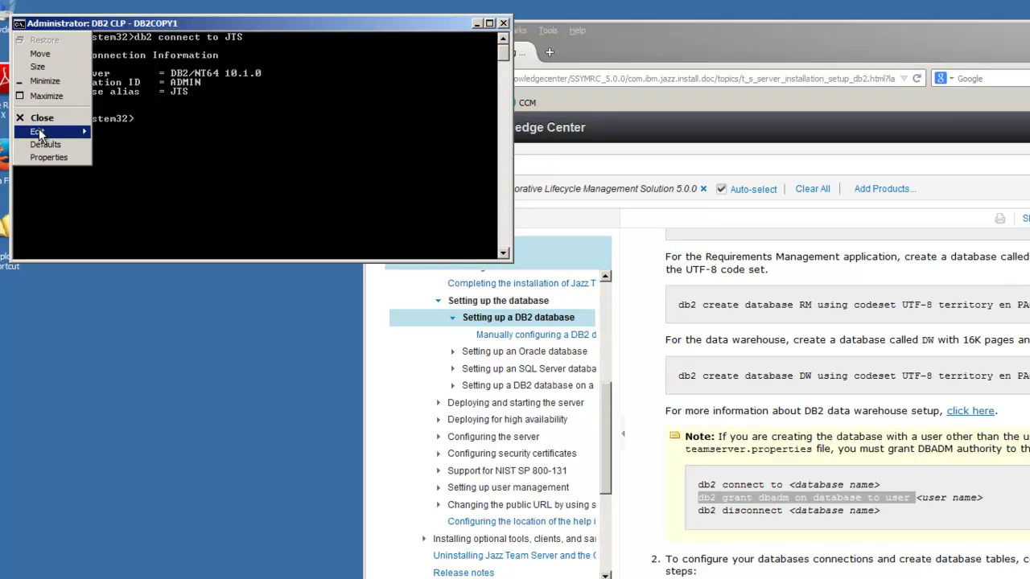
pyautogui.moveTo(74, 131)
pyautogui.click(107, 157)
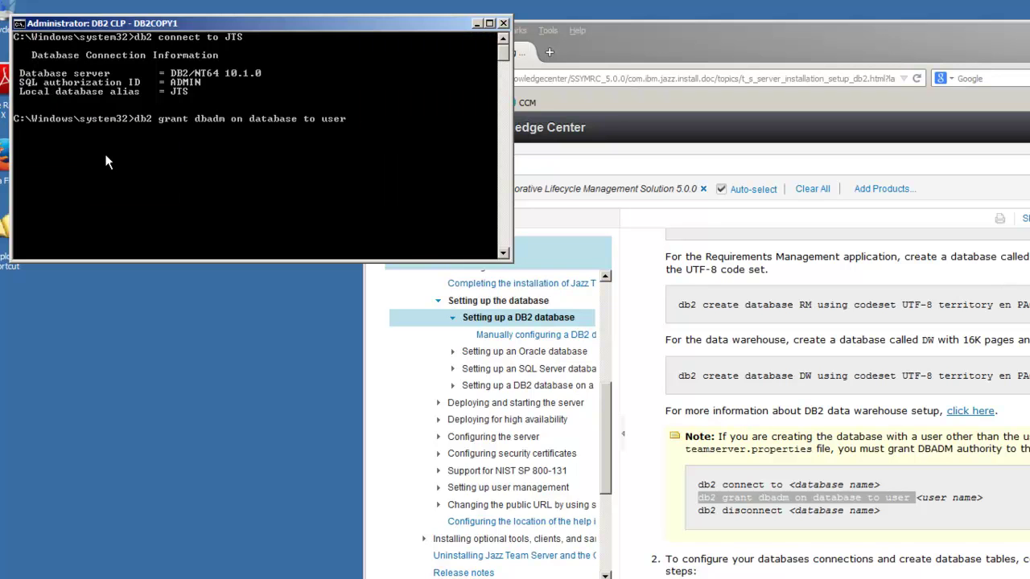
pyautogui.write('db2admin')
pyautogui.press('Return')
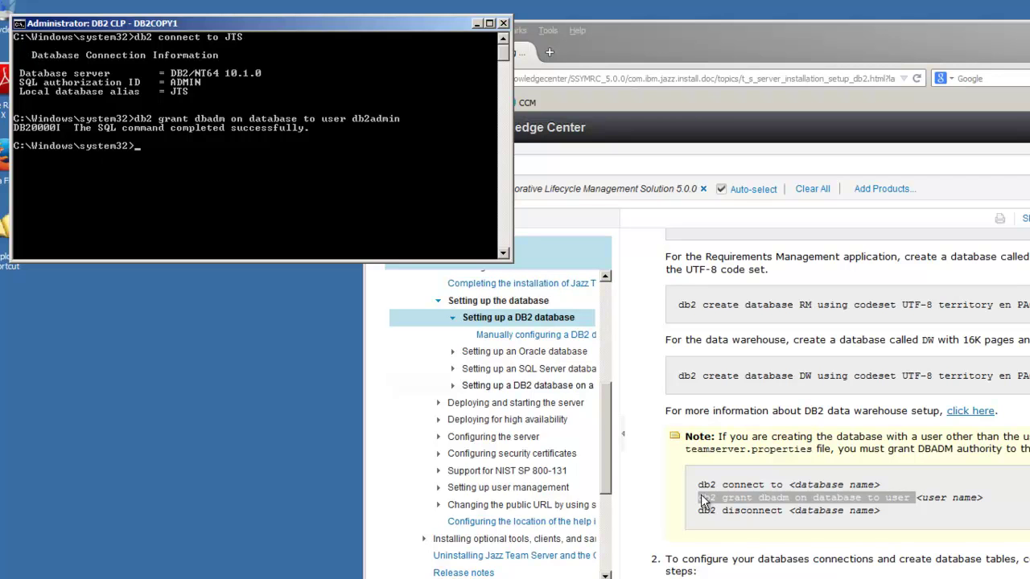
# - Disconnect from the JTS database with db2 disconnect JTS
pyautogui.moveTo(787, 512); pyautogui.dragTo(691, 515)
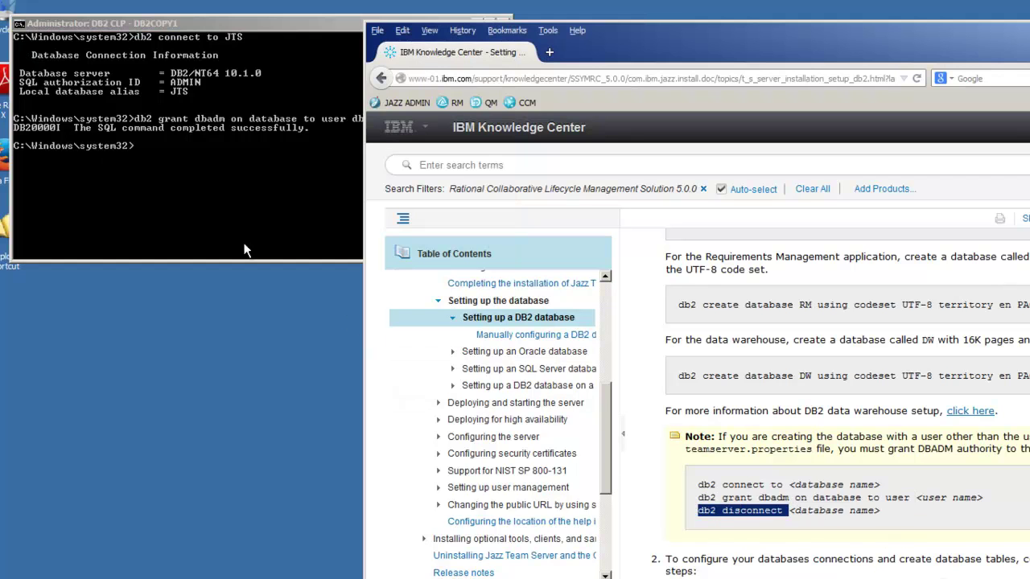
pyautogui.click(33, 25)
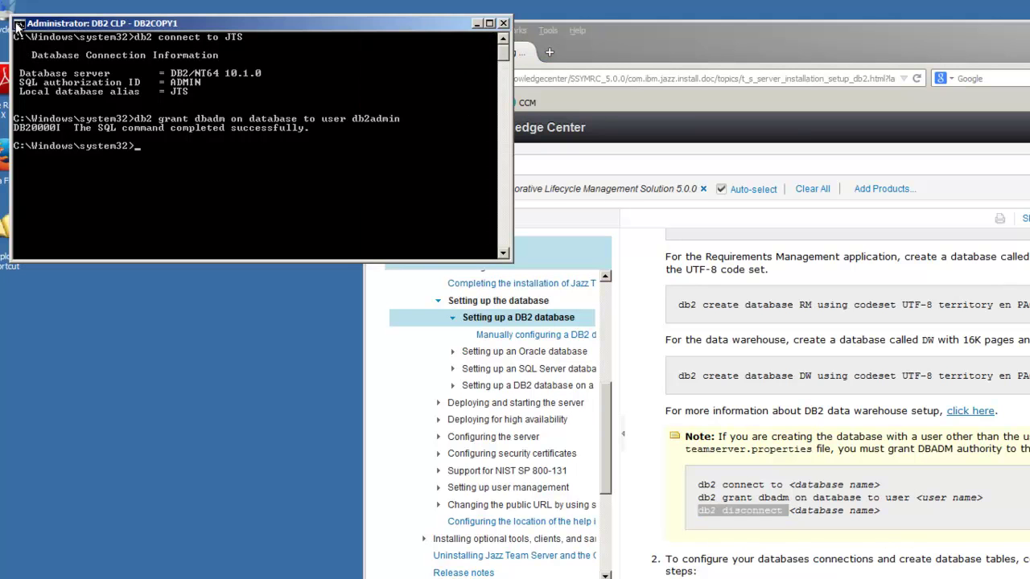
pyautogui.click(20, 24)
pyautogui.moveTo(52, 133)
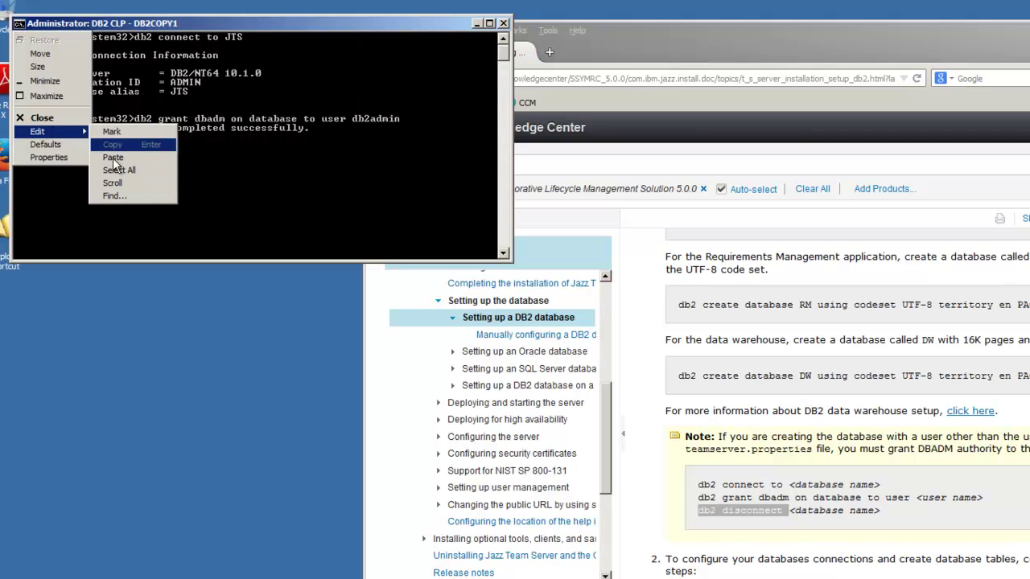
pyautogui.click(115, 160)
pyautogui.press('Return')
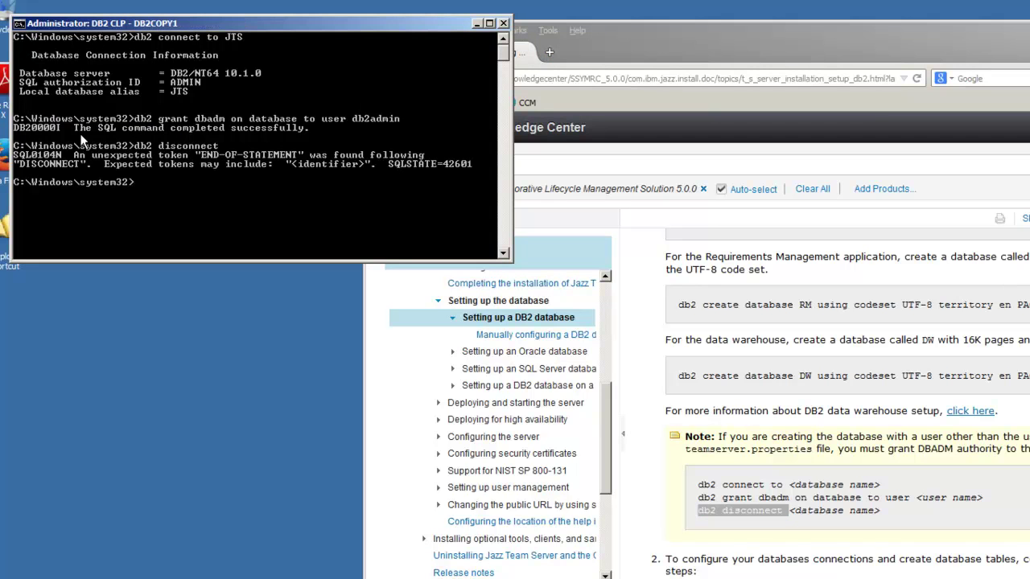
pyautogui.press('Up')
pyautogui.write('JTS')
pyautogui.press('Return')
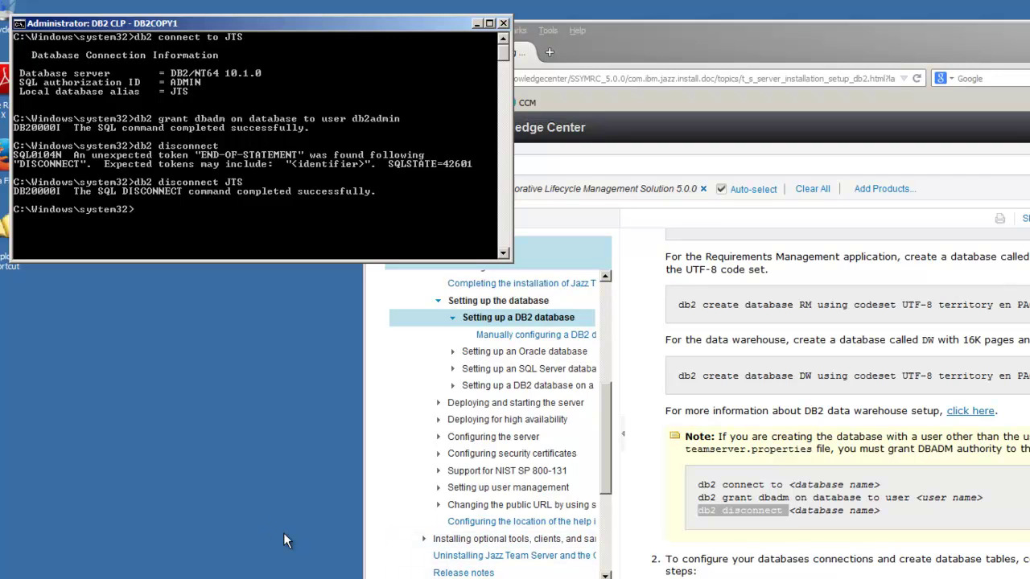
pyautogui.press('Up')
pyautogui.press('Up')
pyautogui.press('Up')
pyautogui.press('Up')
pyautogui.press('BackSpace')
pyautogui.press('BackSpace')
pyautogui.press('BackSpace')
# - Connect to CCM, grant DBADM to db2admin, and disconnect from CCM
pyautogui.write('CCM')
pyautogui.press('Return')
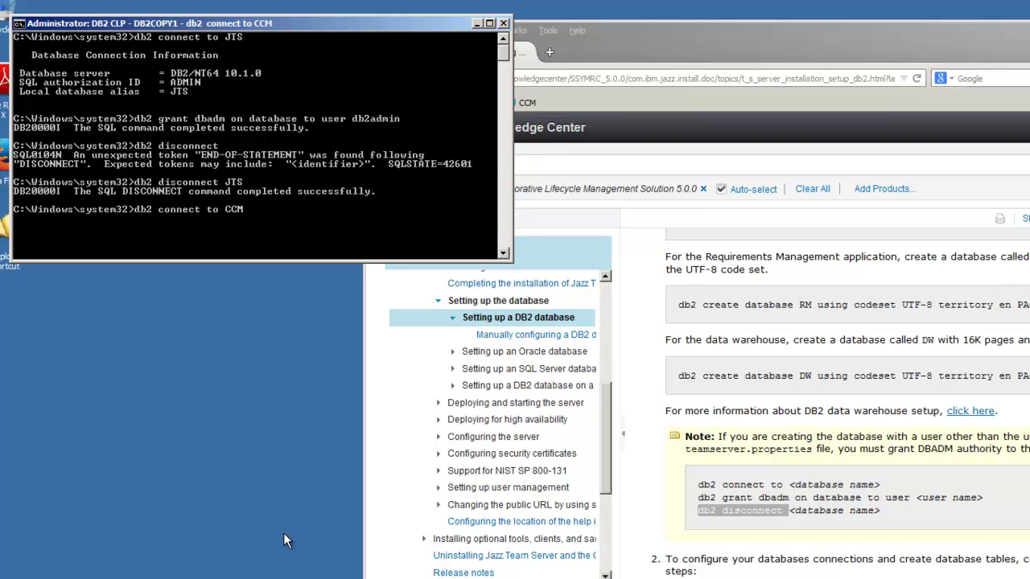
pyautogui.press('Up')
pyautogui.press('Up')
pyautogui.press('Up')
pyautogui.press('Up')
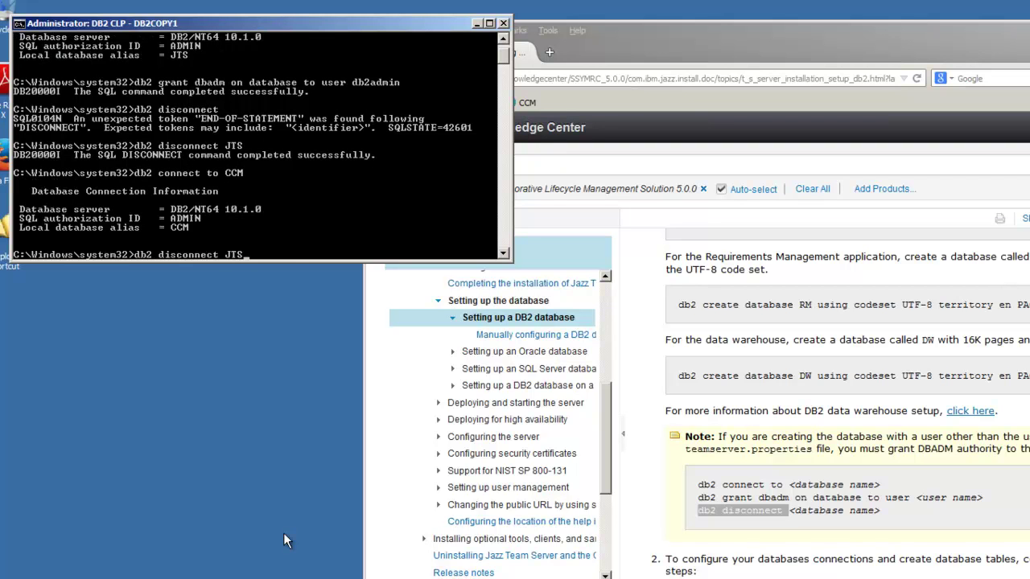
pyautogui.press('Return')
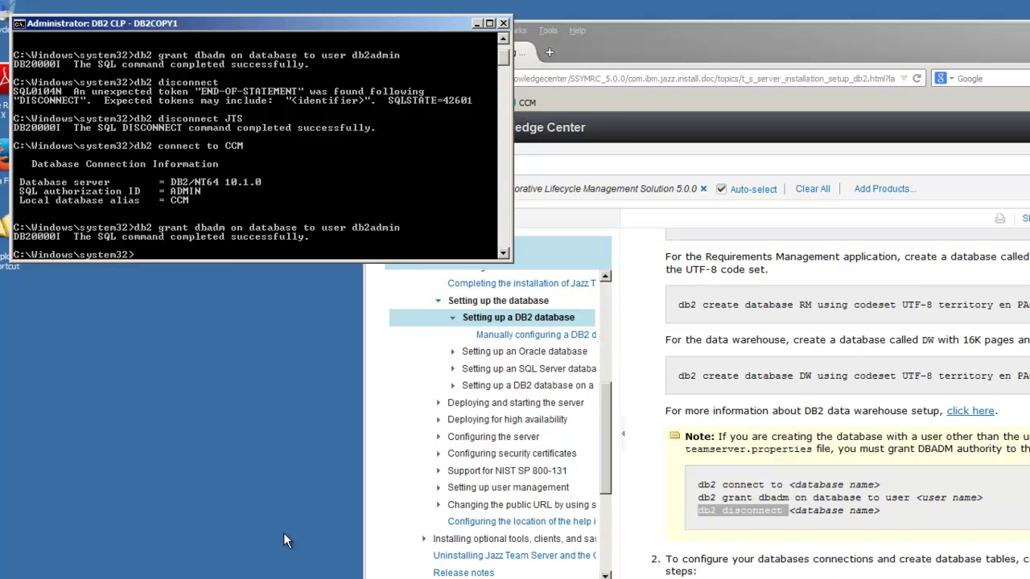
pyautogui.press('Down')
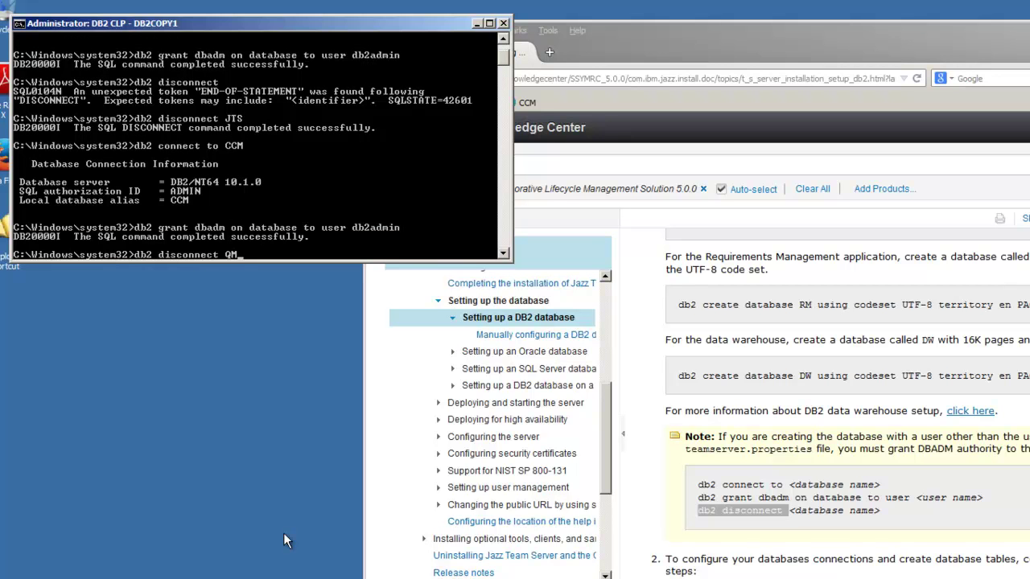
pyautogui.write('CCM')
pyautogui.press('Return')
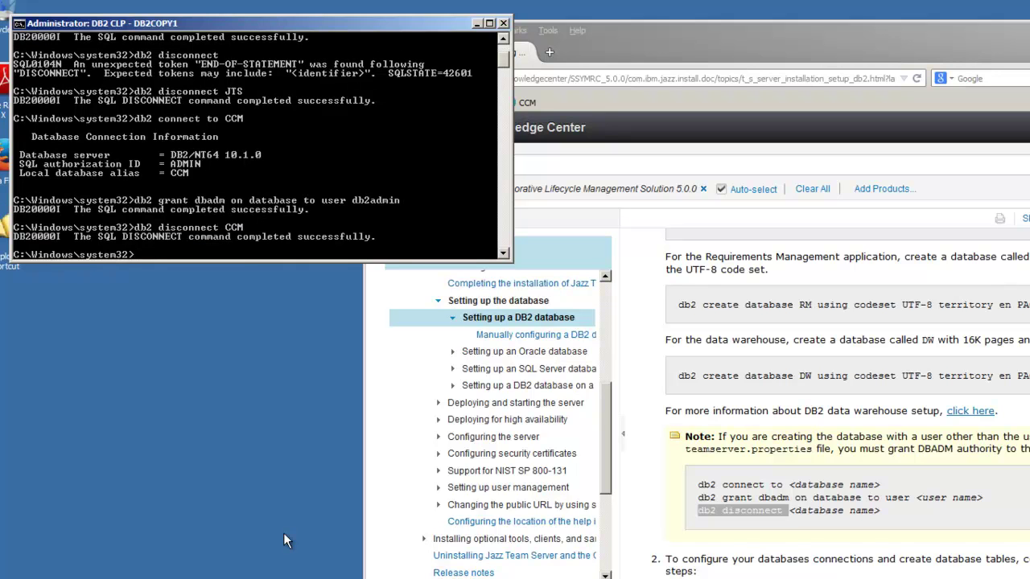
# - Connect to QM, grant DBADM to db2admin, and disconnect from QM
pyautogui.press('Up')
pyautogui.press('Up')
pyautogui.press('Up')
pyautogui.press('BackSpace')
pyautogui.press('BackSpace')
pyautogui.press('BackSpace')
pyautogui.write('QM')
pyautogui.press('Return')
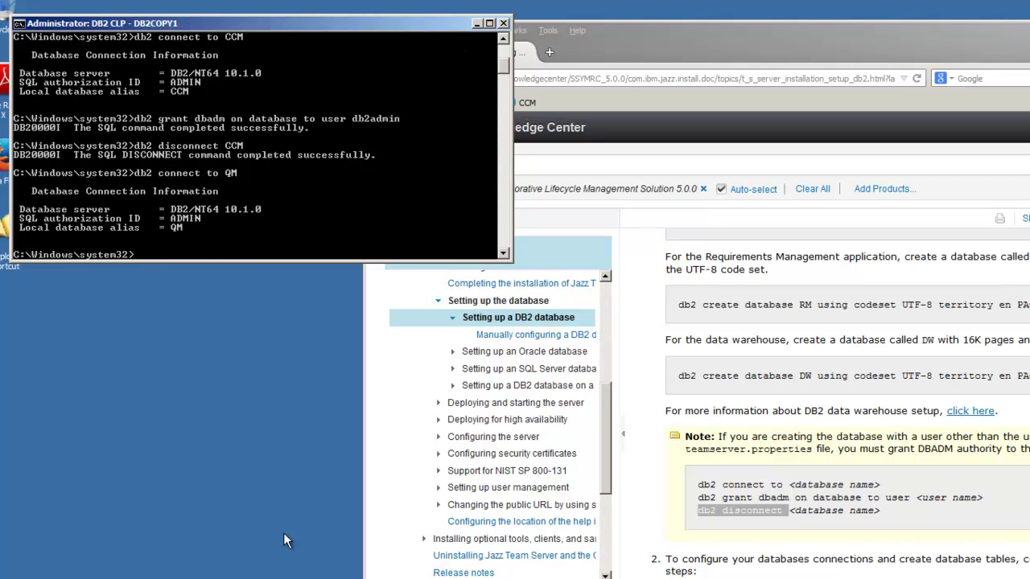
pyautogui.write('db2 grant dbadm on database to user db2admin')
pyautogui.press('Return')
pyautogui.write('db2 disconnect QM')
pyautogui.press('Return')
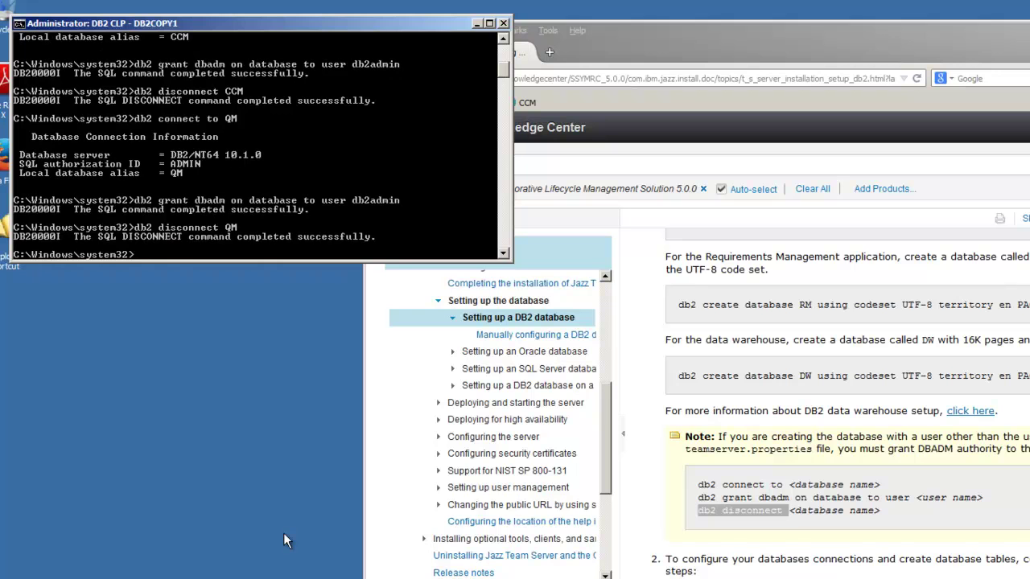
# - Connect to RM, grant DBADM to db2admin, and disconnect from RM
pyautogui.write('db2 connect to RM')
pyautogui.press('Return')
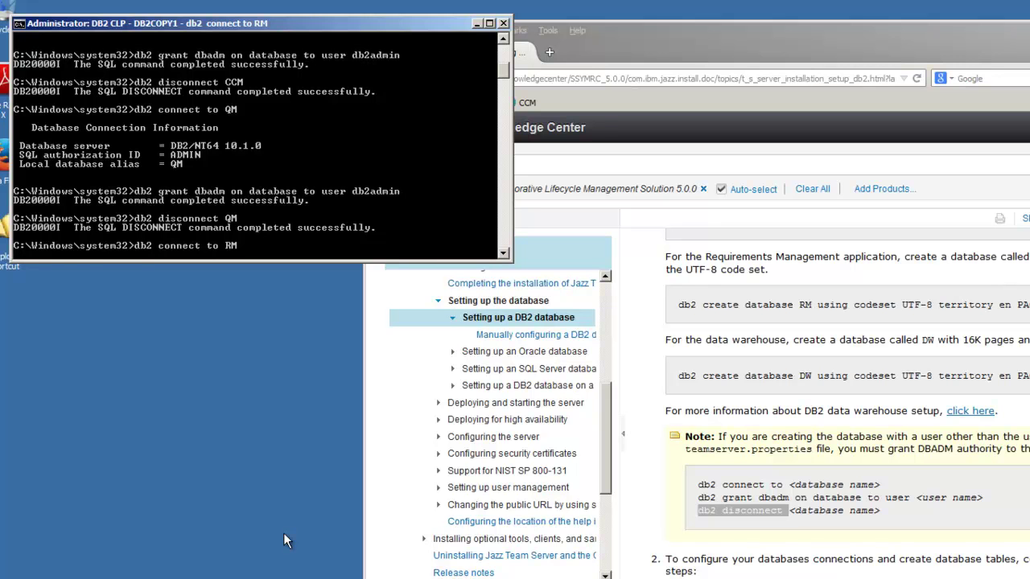
pyautogui.press('Up')
pyautogui.press('Up')
pyautogui.press('Up')
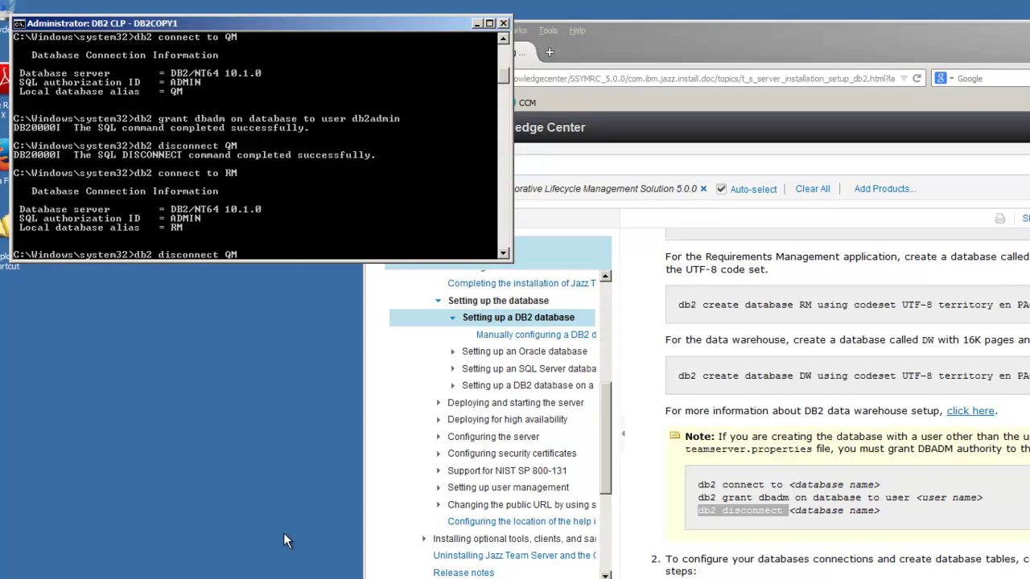
pyautogui.press('Return')
pyautogui.write('db2 disconnect ')
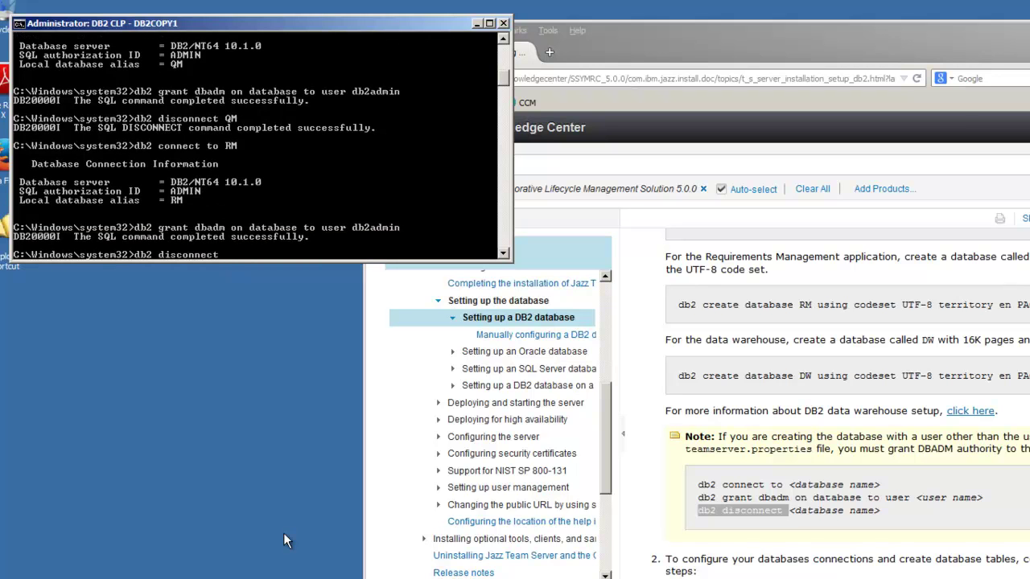
pyautogui.write('RM')
pyautogui.press('Return')
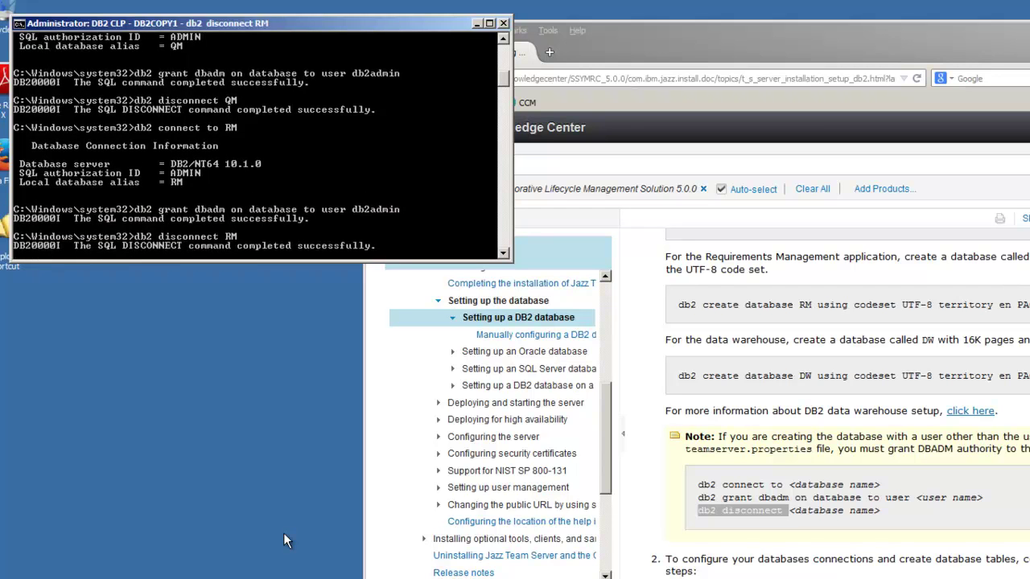
# - Connect to DW, grant DBADM to db2admin, and disconnect from DW
pyautogui.press('Up')
pyautogui.press('Up')
pyautogui.press('Up')
pyautogui.press('BackSpace')
pyautogui.press('BackSpace')
pyautogui.write('DW')
pyautogui.press('Return')
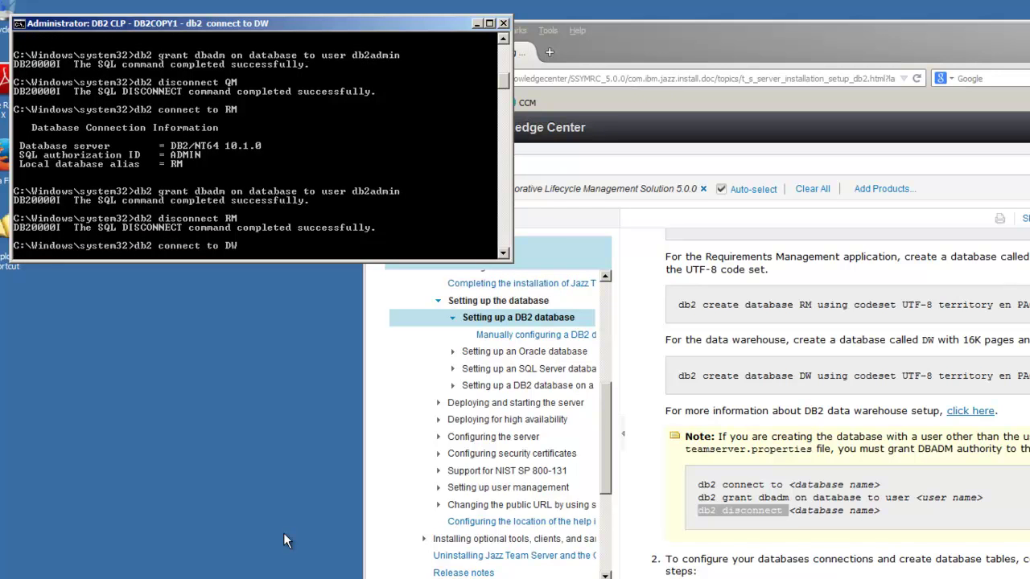
pyautogui.press('Up')
pyautogui.press('Up')
pyautogui.press('Up')
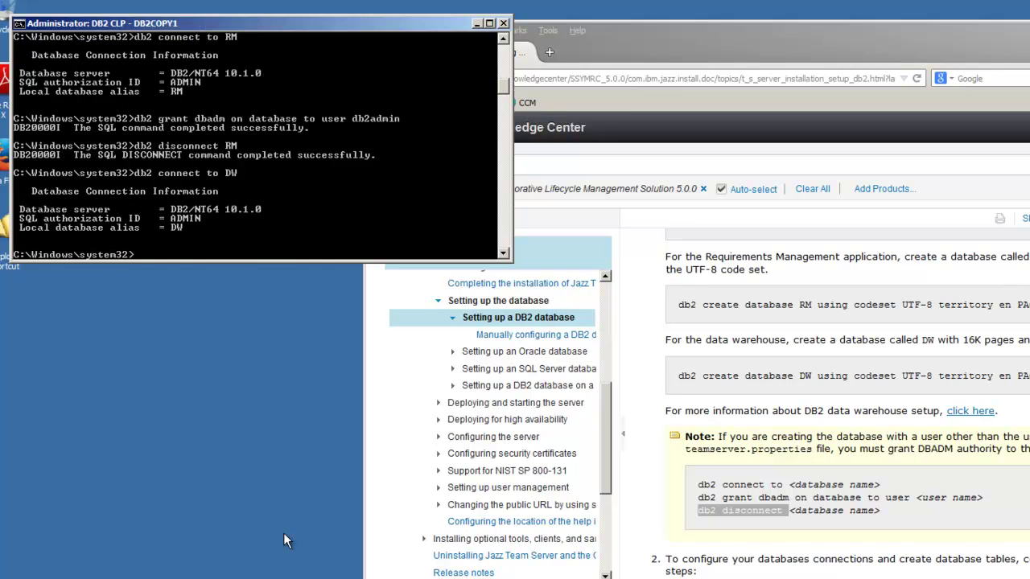
pyautogui.press('Return')
pyautogui.press('Up')
pyautogui.press('Up')
pyautogui.press('Up')
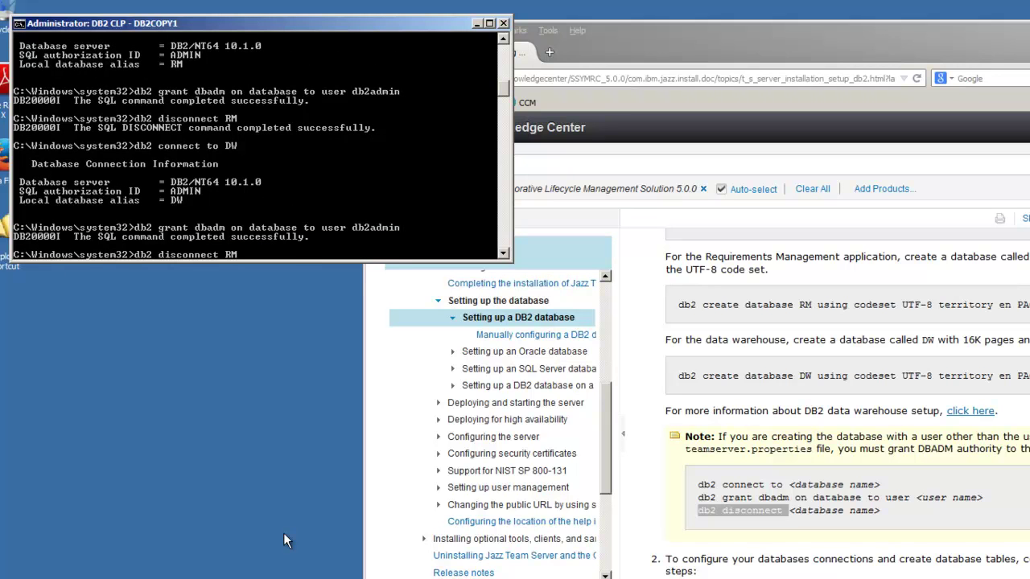
pyautogui.press('BackSpace')
pyautogui.press('BackSpace')
pyautogui.write('DW')
pyautogui.press('Return')
# - Exit the DB2 command window and reposition and enlarge the documentation browser
pyautogui.write('exit')
pyautogui.press('Return')
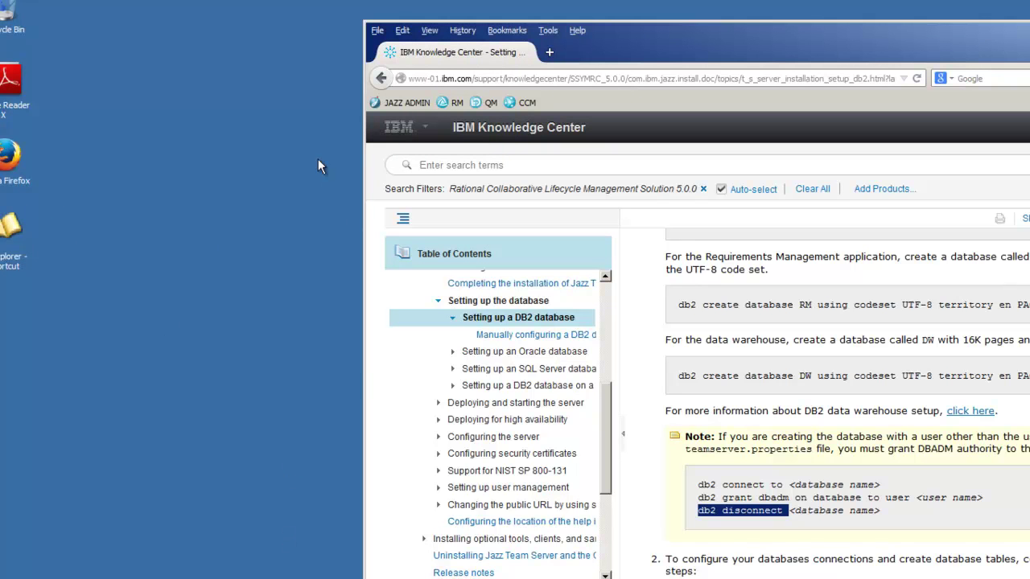
pyautogui.moveTo(640, 36); pyautogui.dragTo(373, 48)
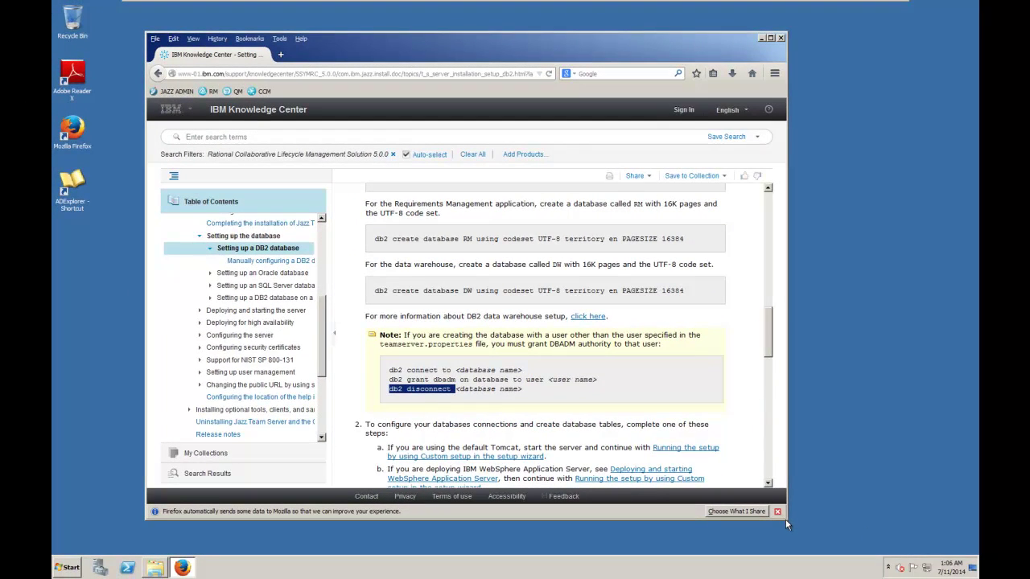
pyautogui.moveTo(788, 521); pyautogui.dragTo(849, 544)
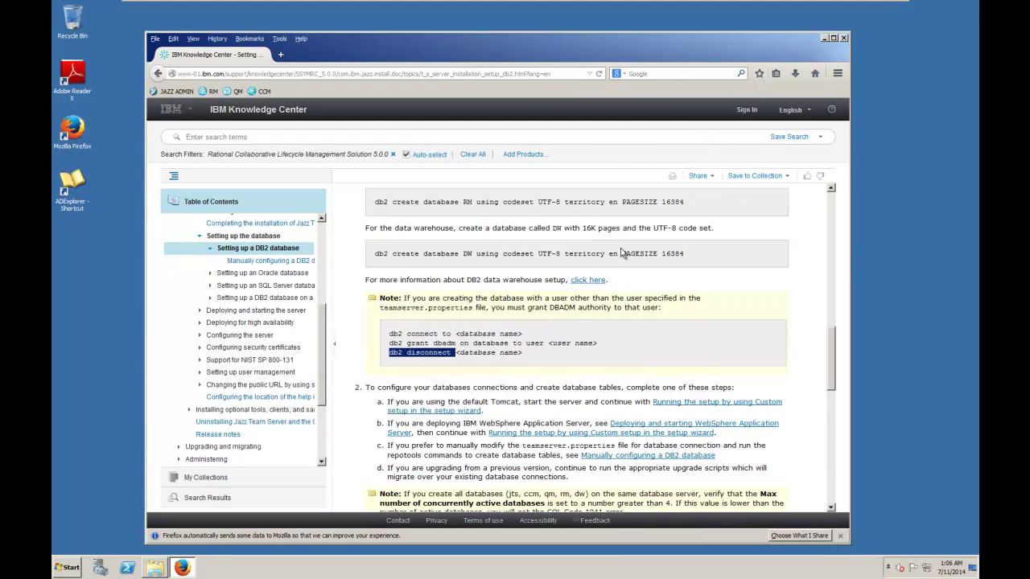
# - Launch the WebSphere administrative console, accept its certificate warning, and sign in as admin
pyautogui.click(824, 38)
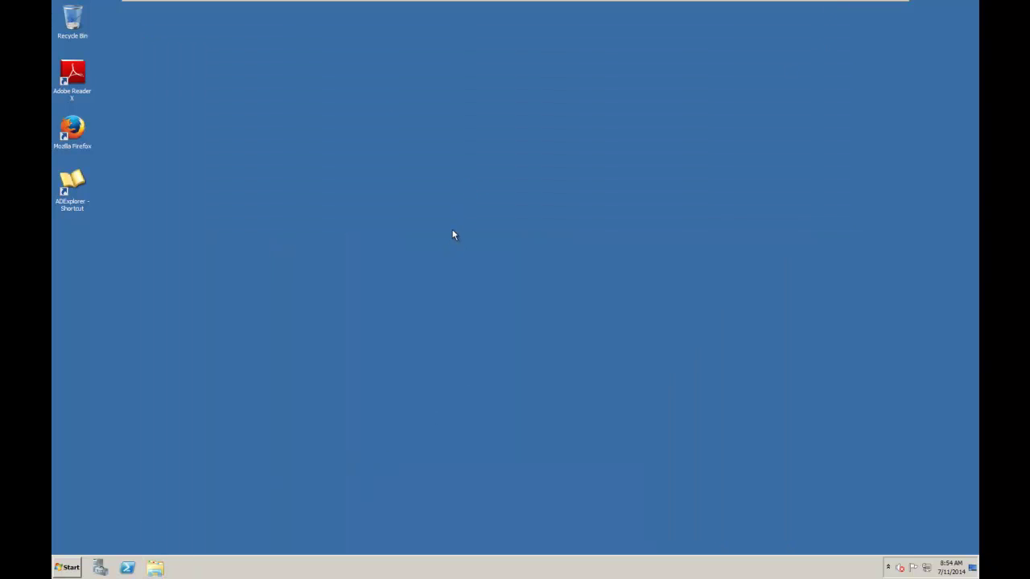
pyautogui.click(70, 567)
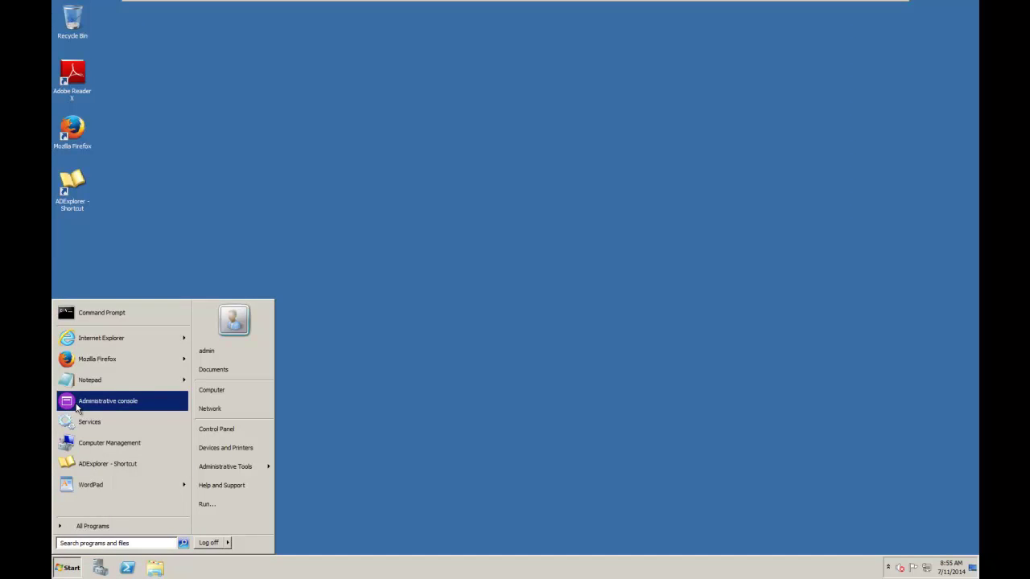
pyautogui.click(74, 403)
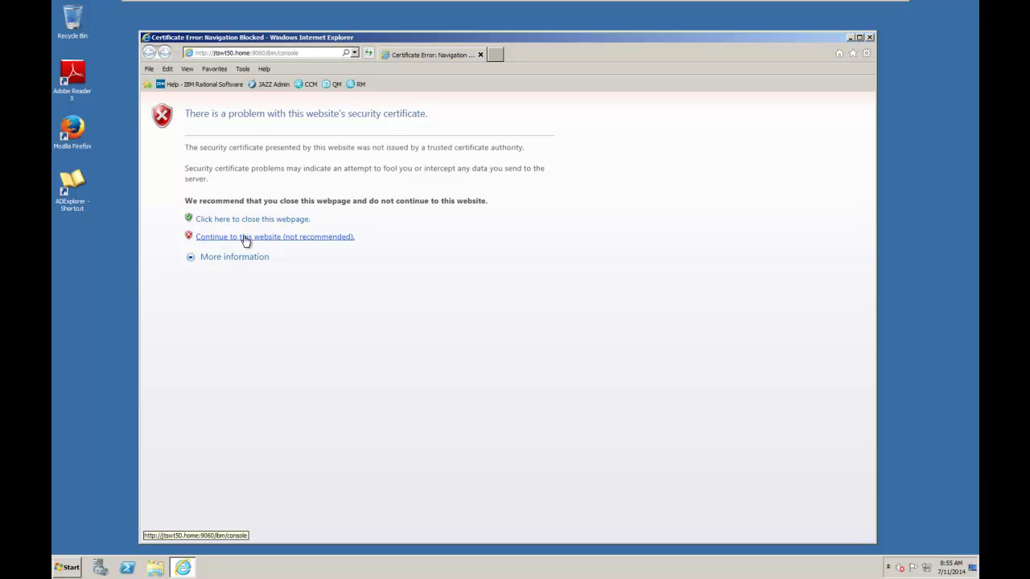
pyautogui.click(244, 238)
pyautogui.write('admin')
pyautogui.press('Tab')
pyautogui.write('••••••••')
pyautogui.press('Return')
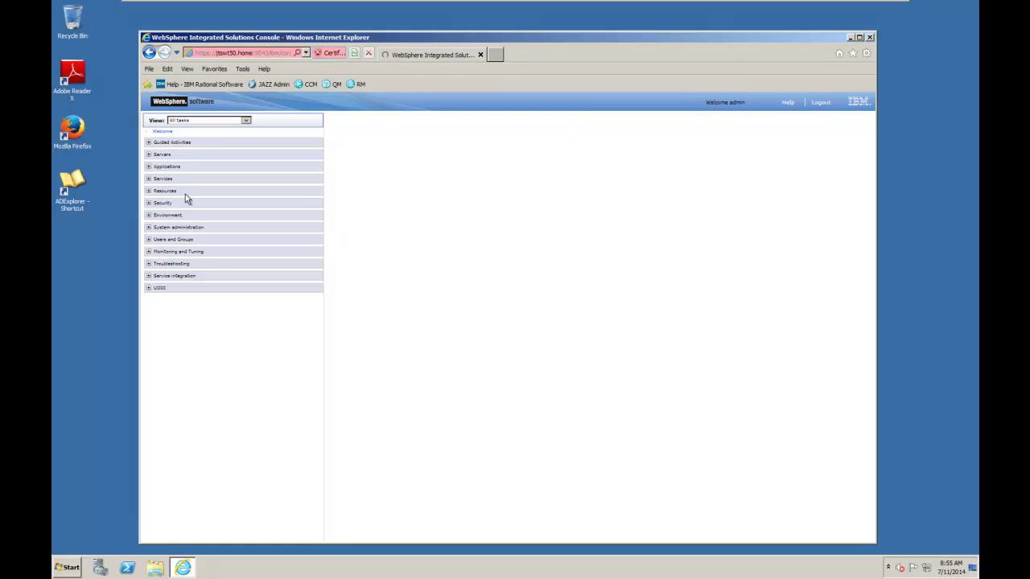
# - Go to server1's Ports list under WebSphere application servers and open WC_defaulthost
pyautogui.click(159, 155)
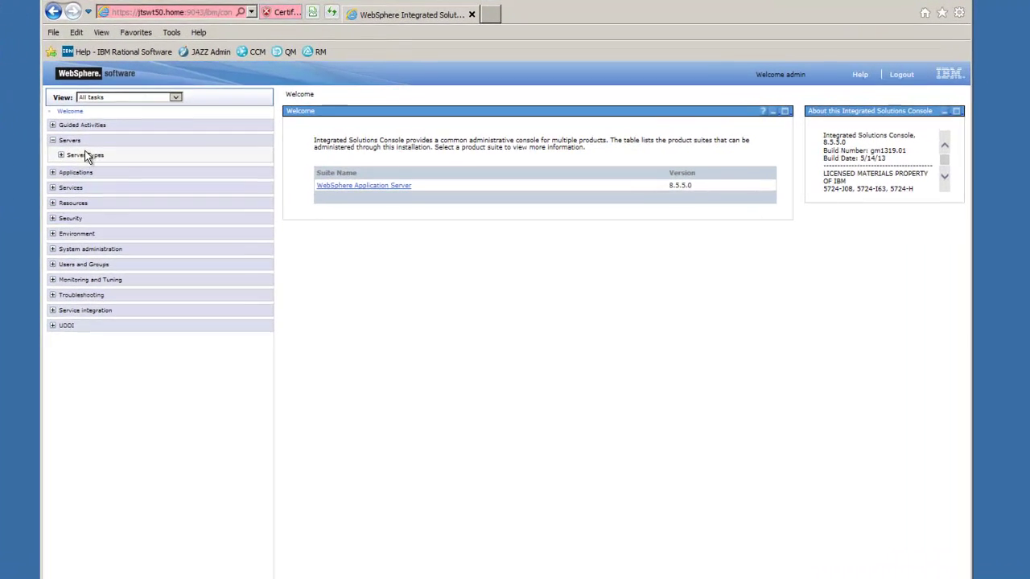
pyautogui.click(85, 157)
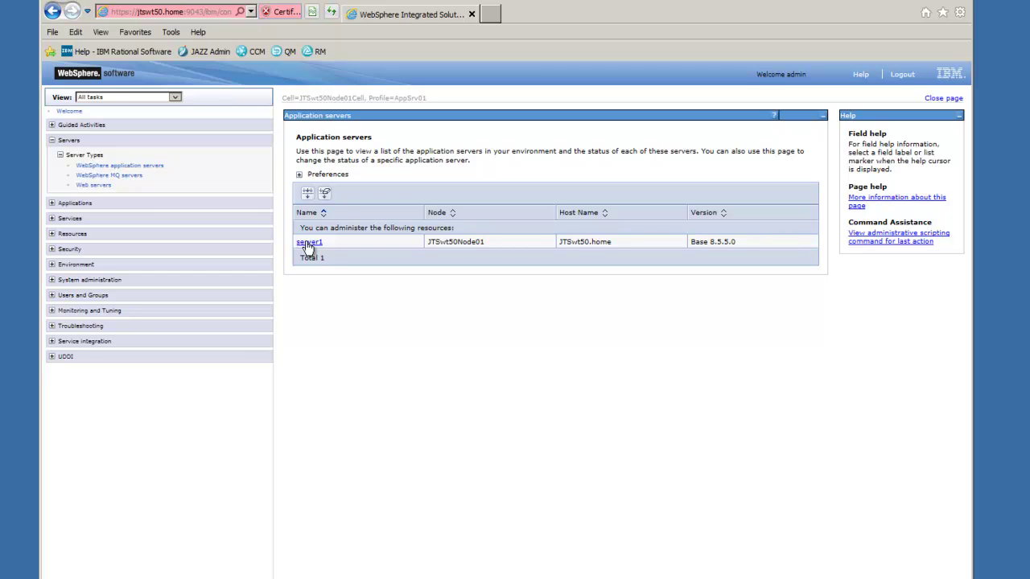
pyautogui.click(308, 243)
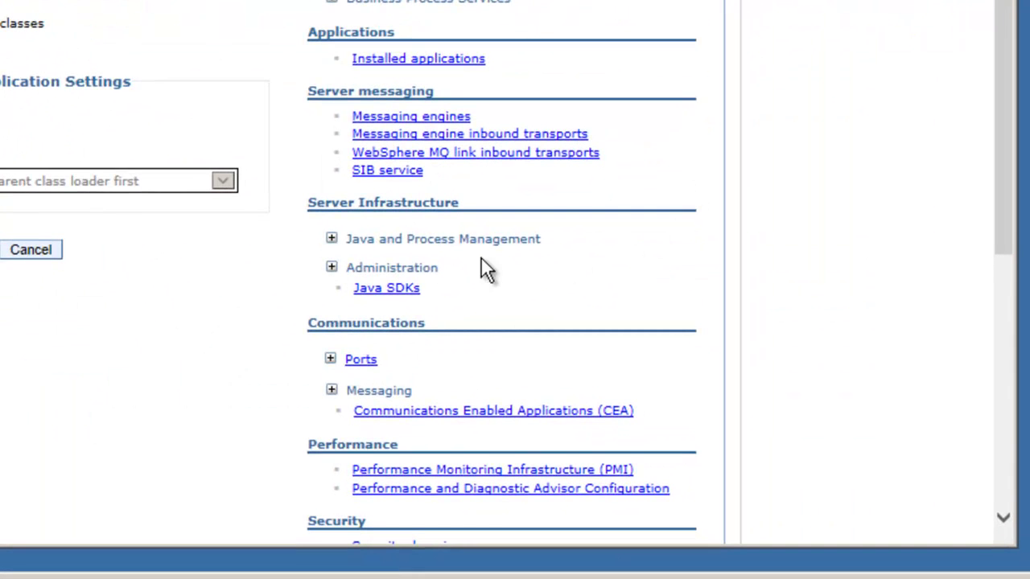
pyautogui.click(360, 366)
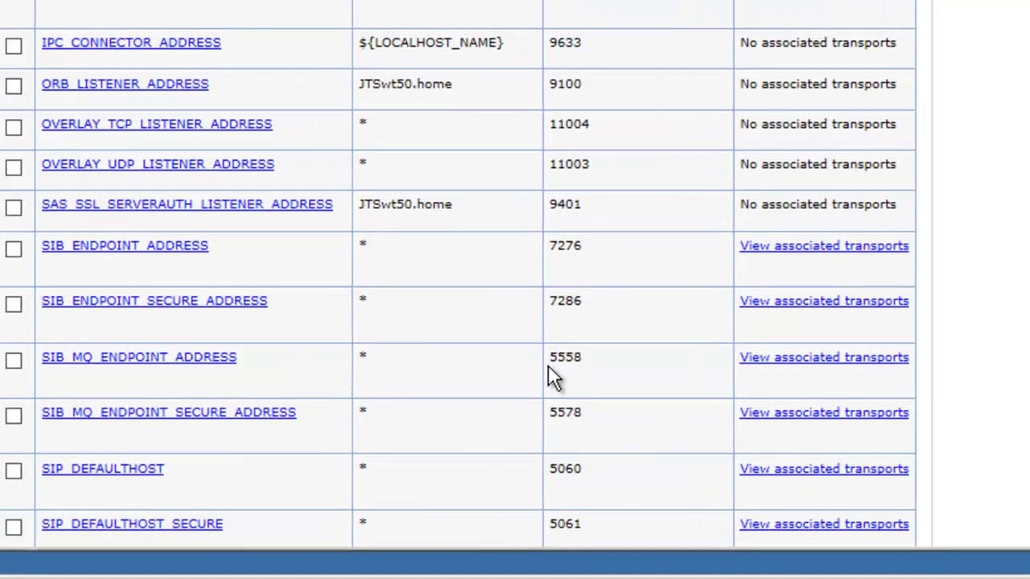
pyautogui.scroll(-4, 515, 274)
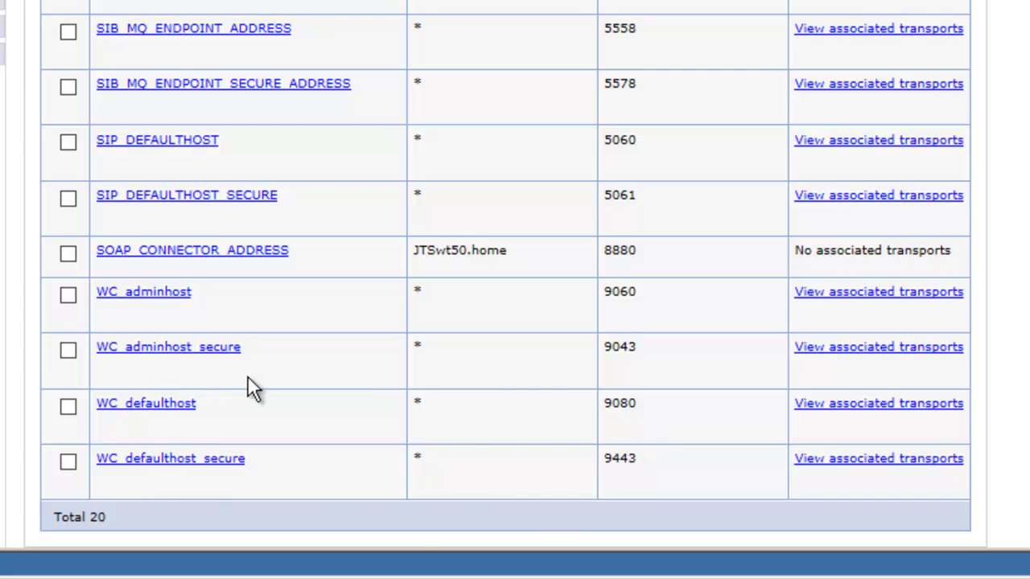
pyautogui.click(149, 404)
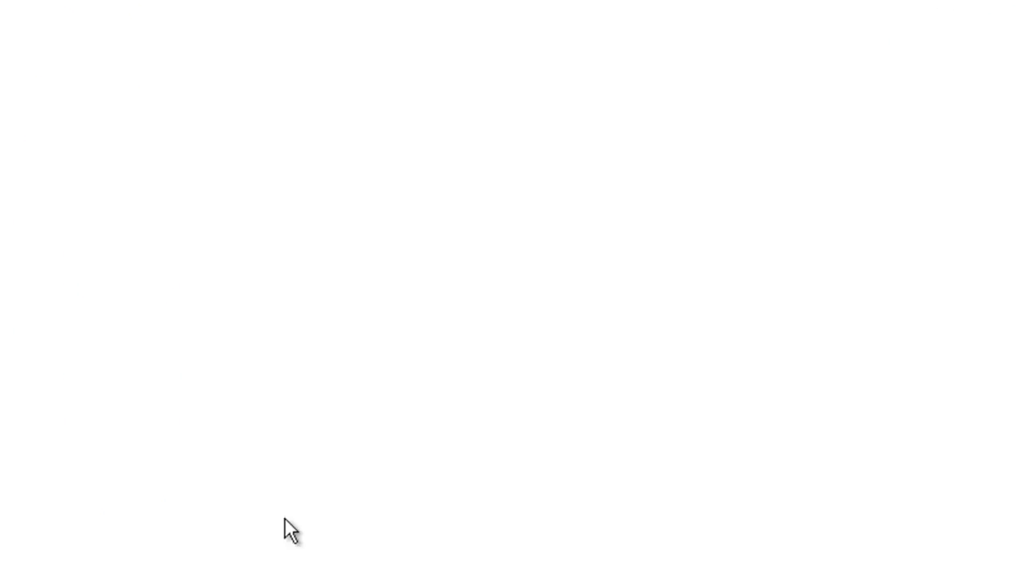
# - Change the WC_defaulthost port from 9080 to 80 and apply it
pyautogui.click(87, 280)
pyautogui.press('Delete')
pyautogui.press('BackSpace')
pyautogui.click(103, 330)
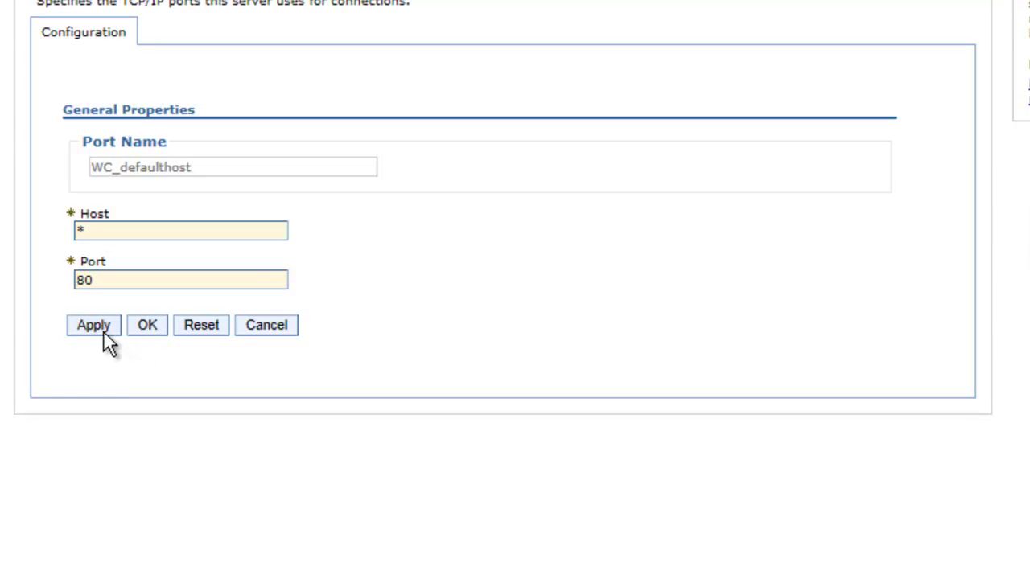
pyautogui.click(147, 325)
# - Change the WC_defaulthost_secure port from 9443 to 443
pyautogui.scroll(-3, 606, 288)
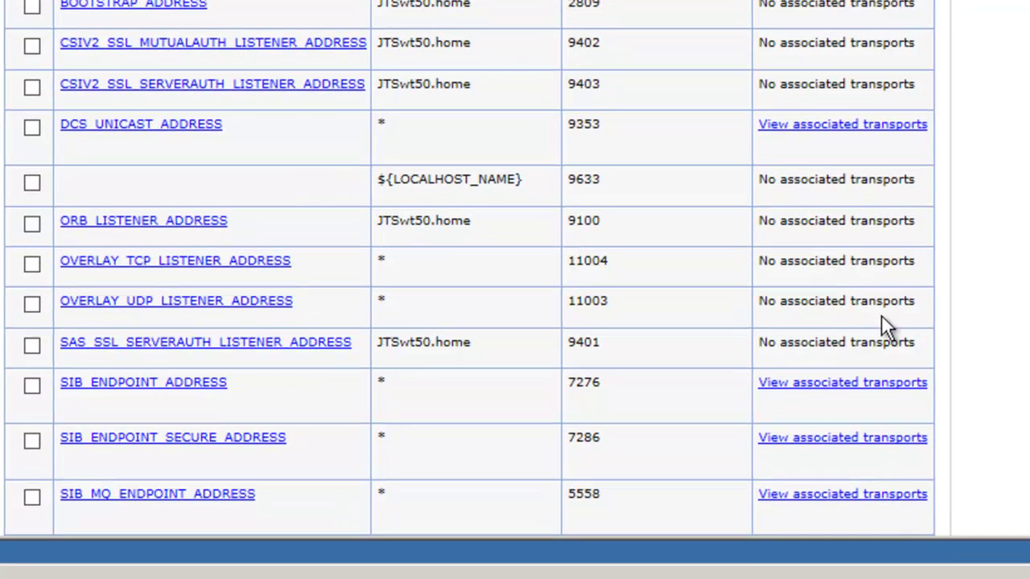
pyautogui.scroll(-5, 436, 449)
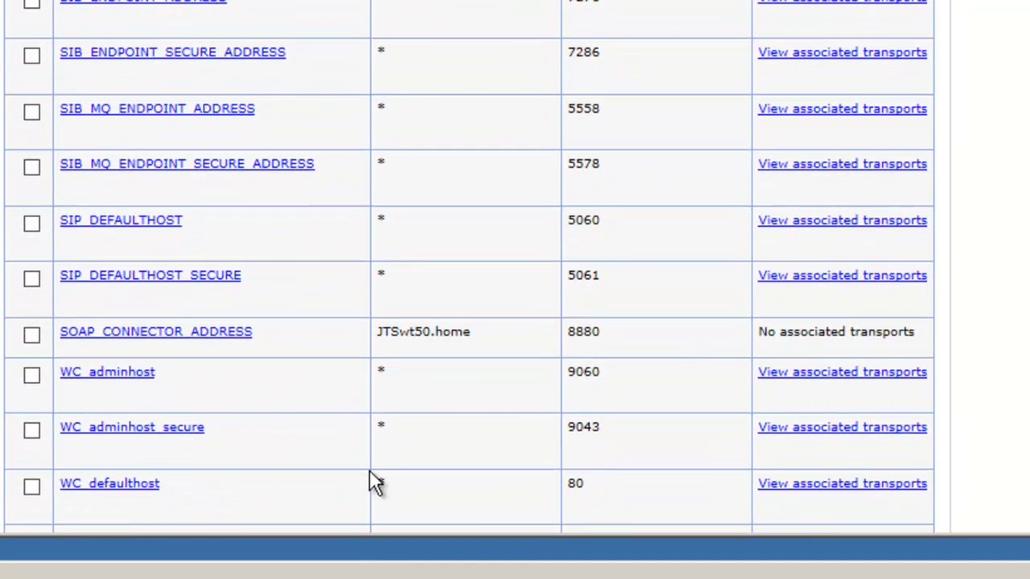
pyautogui.scroll(-2, 212, 493)
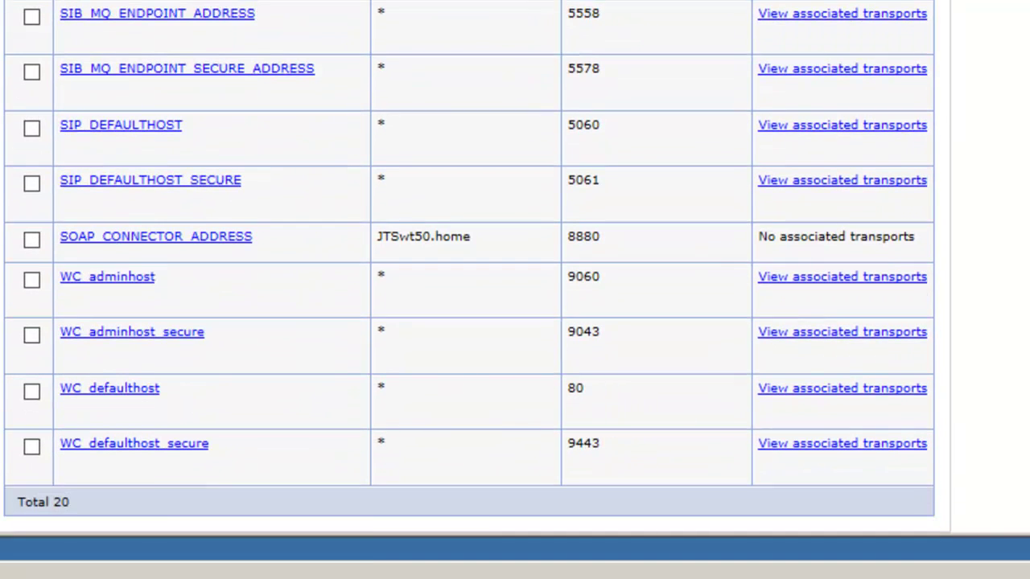
pyautogui.click(166, 453)
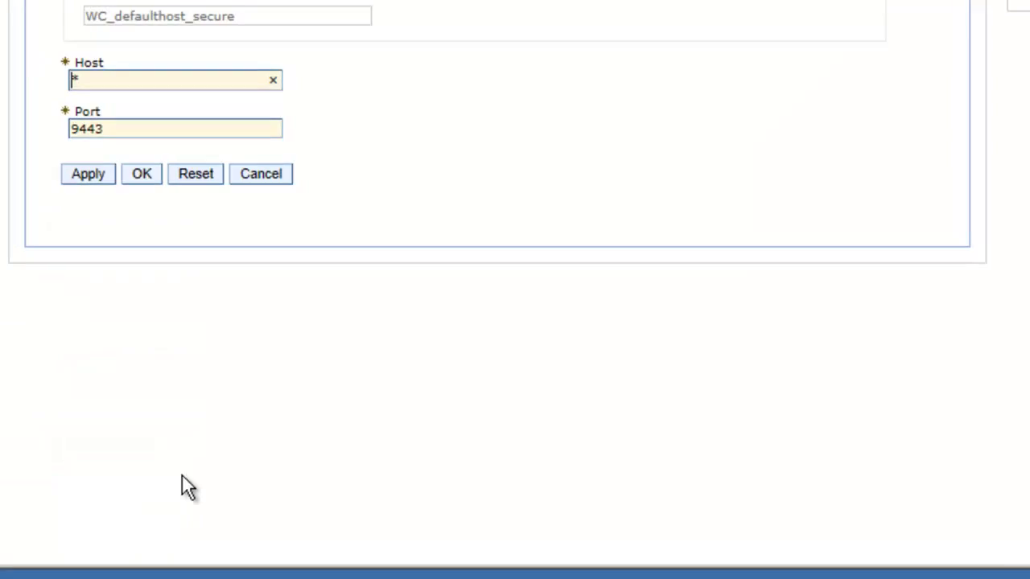
pyautogui.click(173, 275)
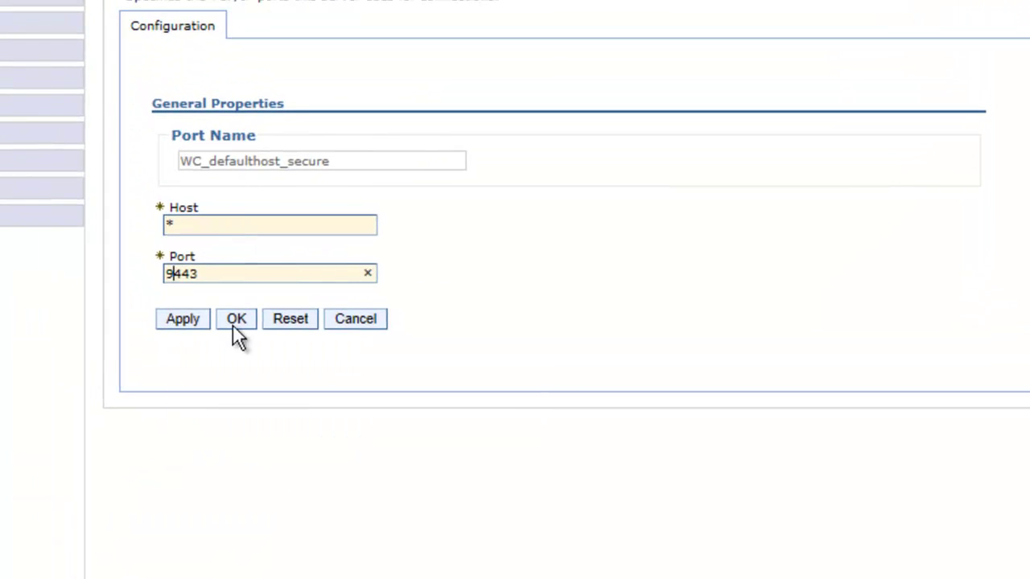
pyautogui.press('BackSpace')
pyautogui.click(239, 316)
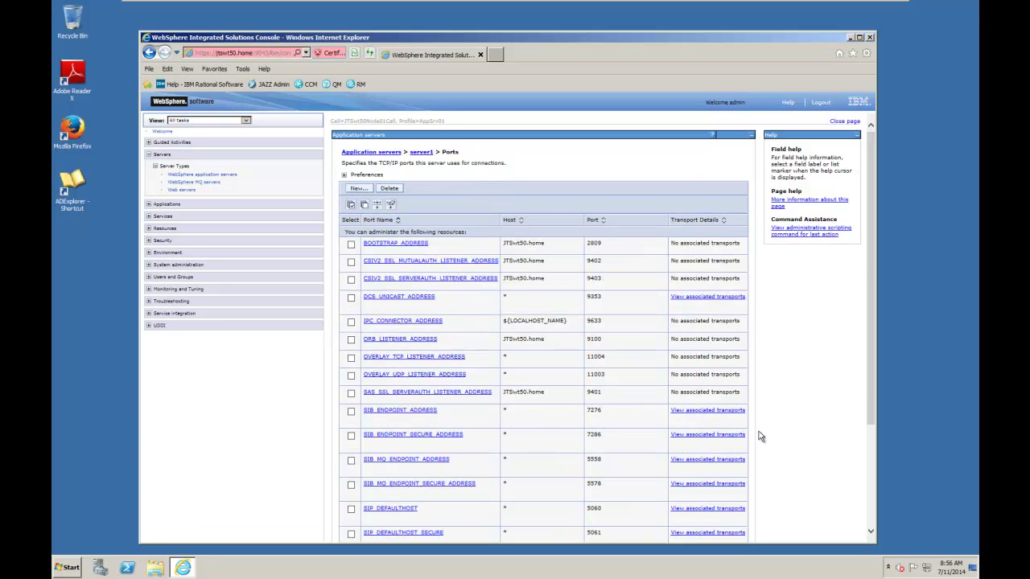
# - Log out of the administrative console and close Internet Explorer
pyautogui.moveTo(873, 267); pyautogui.dragTo(878, 382)
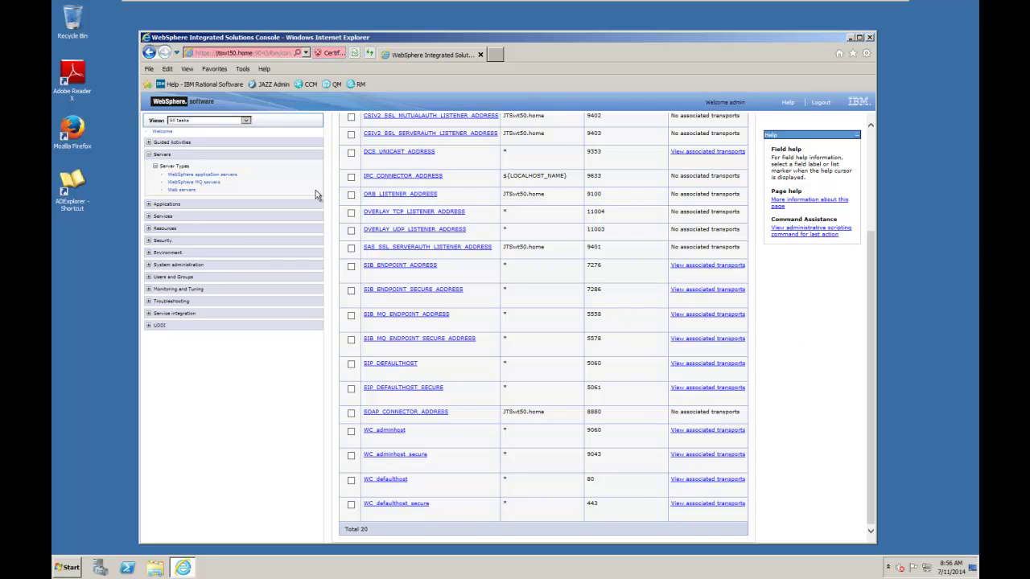
pyautogui.click(826, 107)
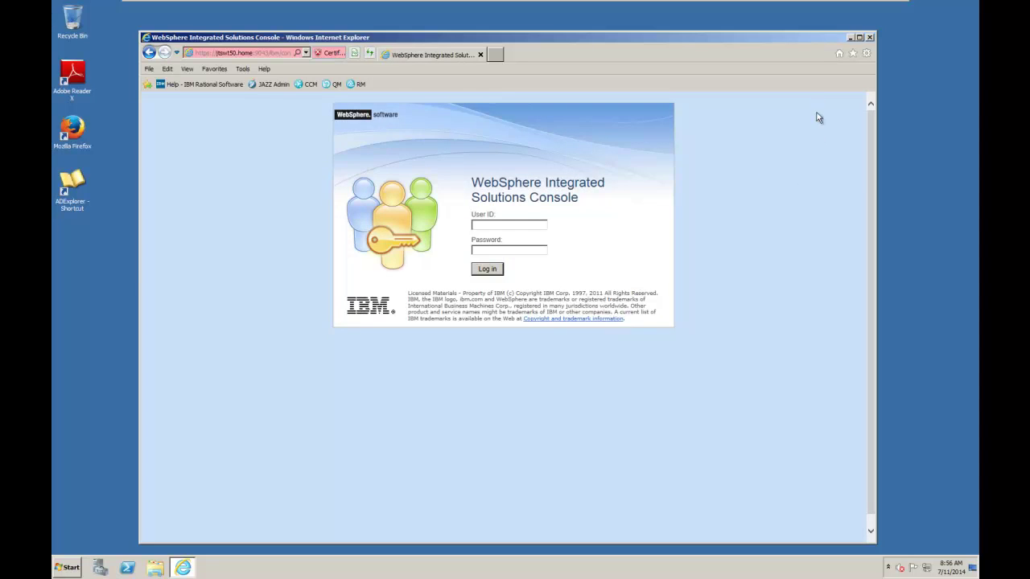
pyautogui.click(870, 38)
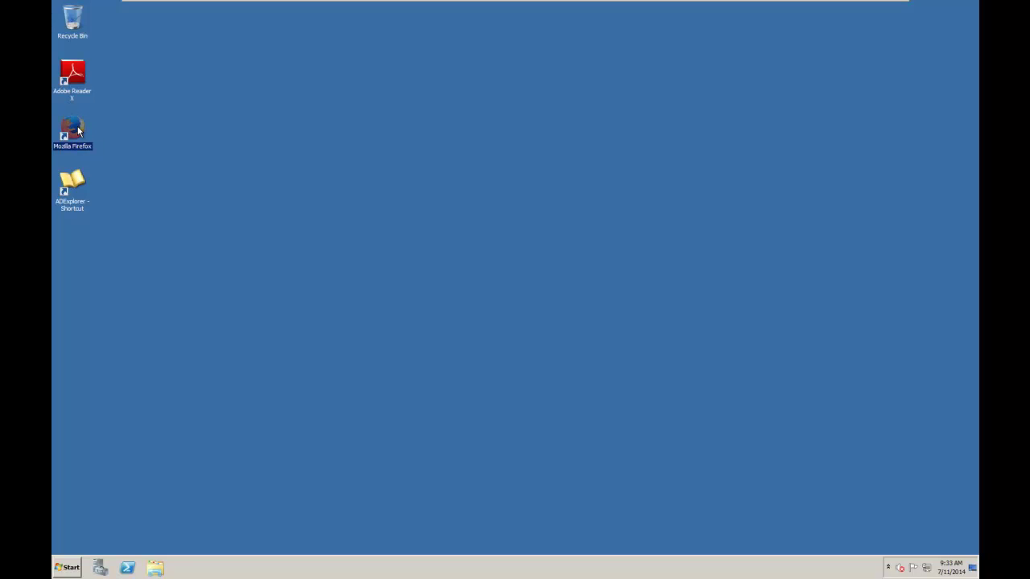
# - Launch Firefox and load local.jtswt50.com/jts/setup
pyautogui.doubleClick(73, 129)
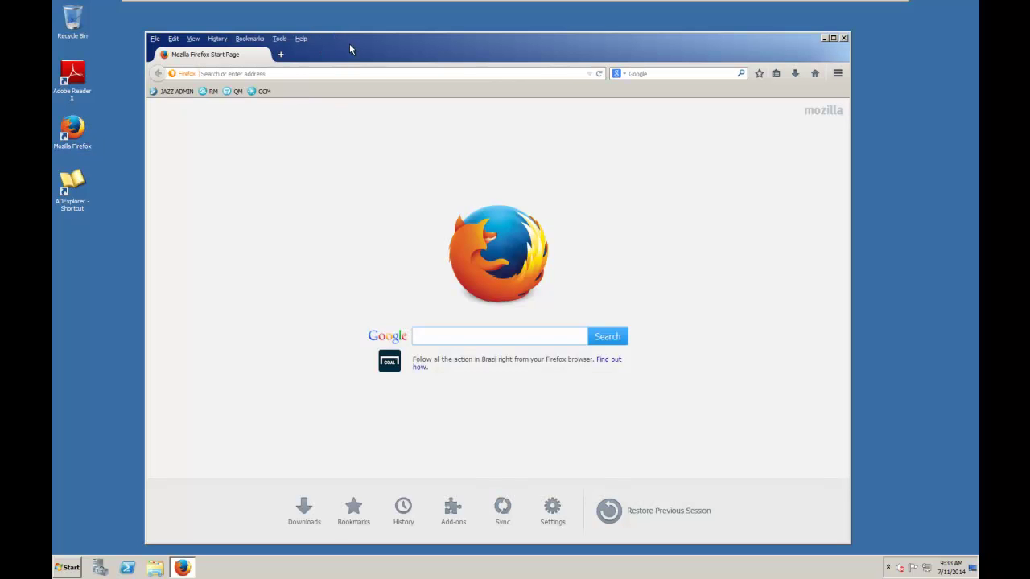
pyautogui.moveTo(349, 49); pyautogui.dragTo(354, 40)
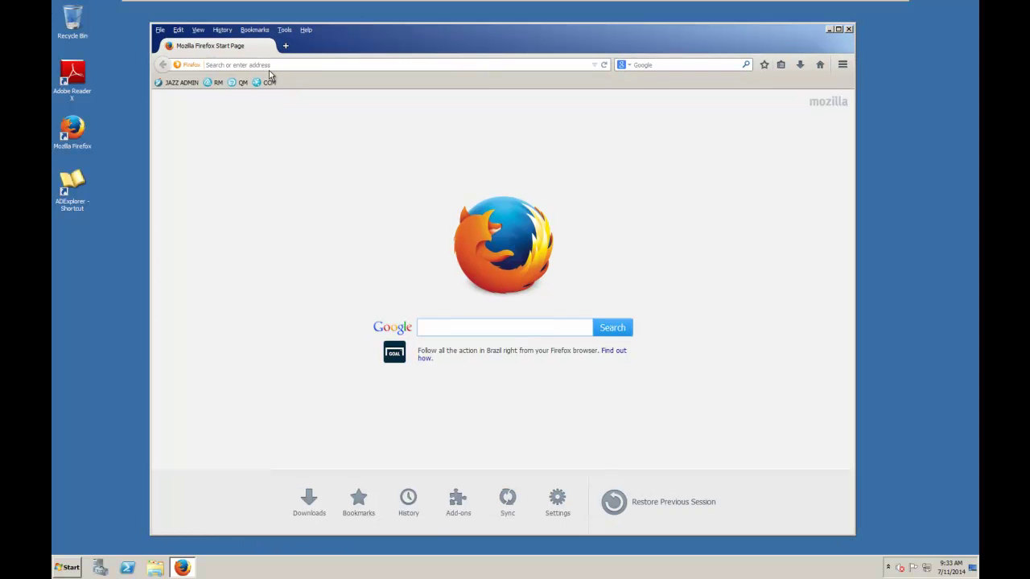
pyautogui.click(265, 67)
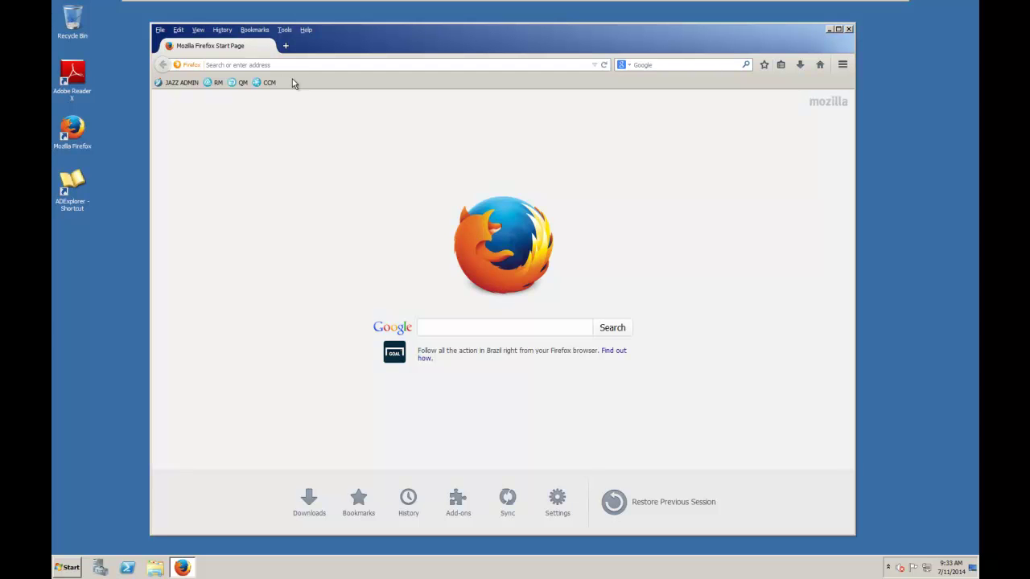
pyautogui.write('local.')
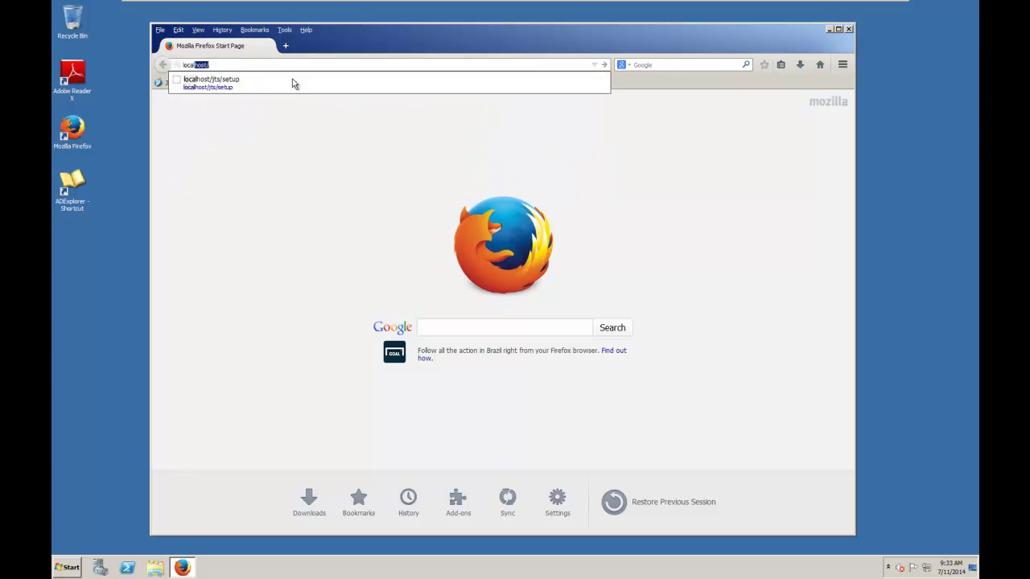
pyautogui.write('JT')
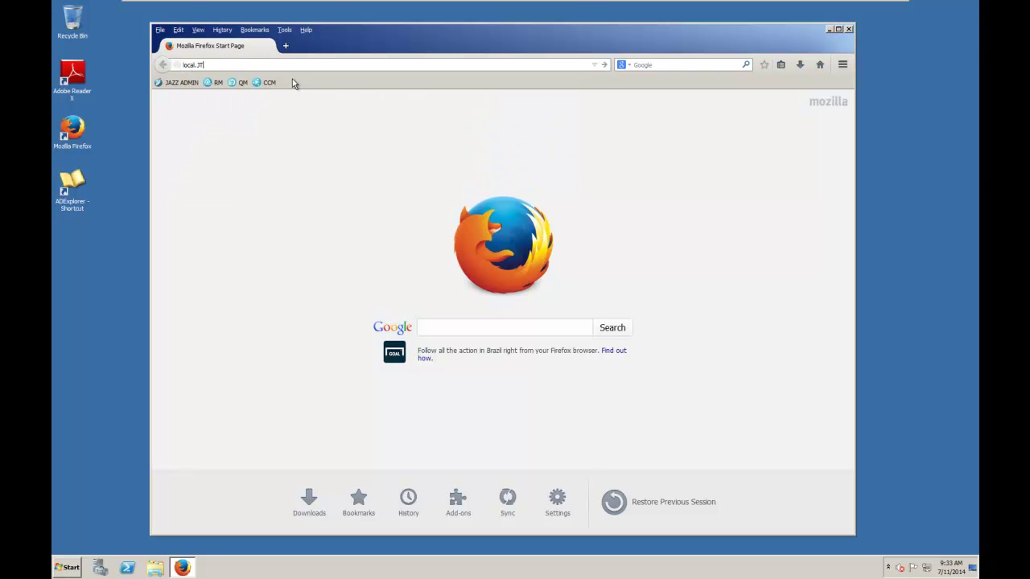
pyautogui.write('Swt50.com/jts/setup')
pyautogui.press('Return')
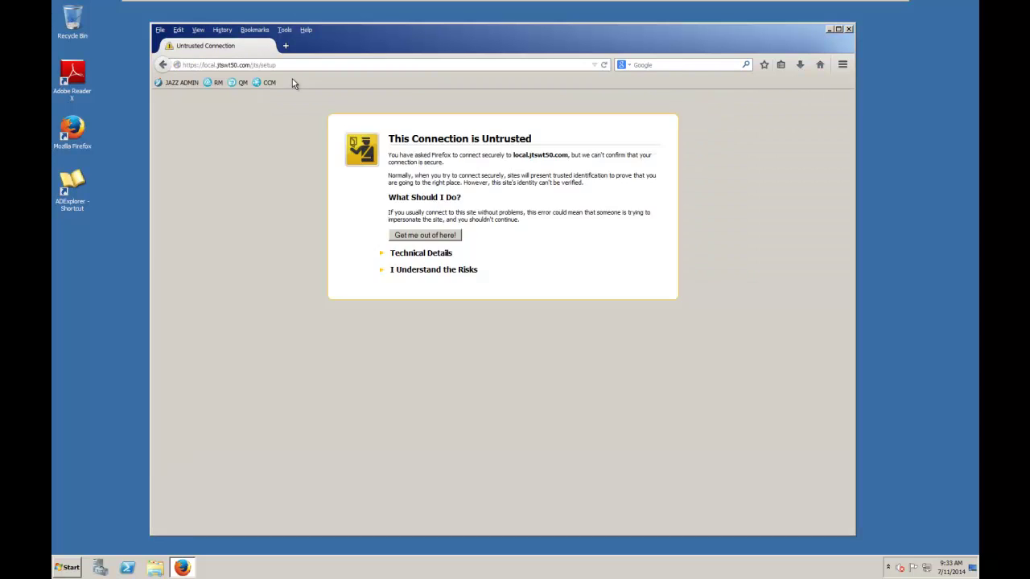
# - Add and confirm a security exception for the site's certificate to reach the login page
pyautogui.click(409, 274)
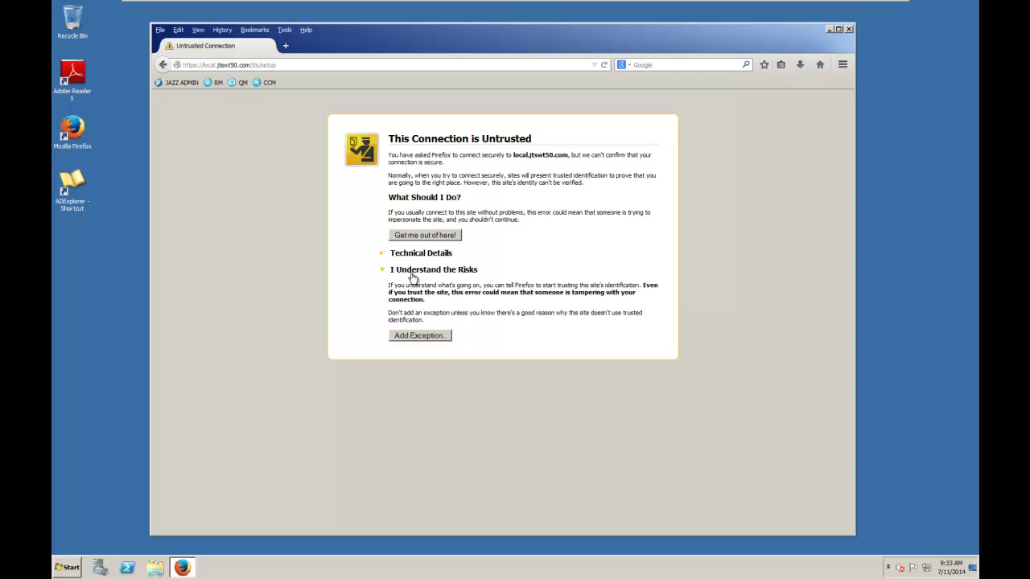
pyautogui.click(441, 341)
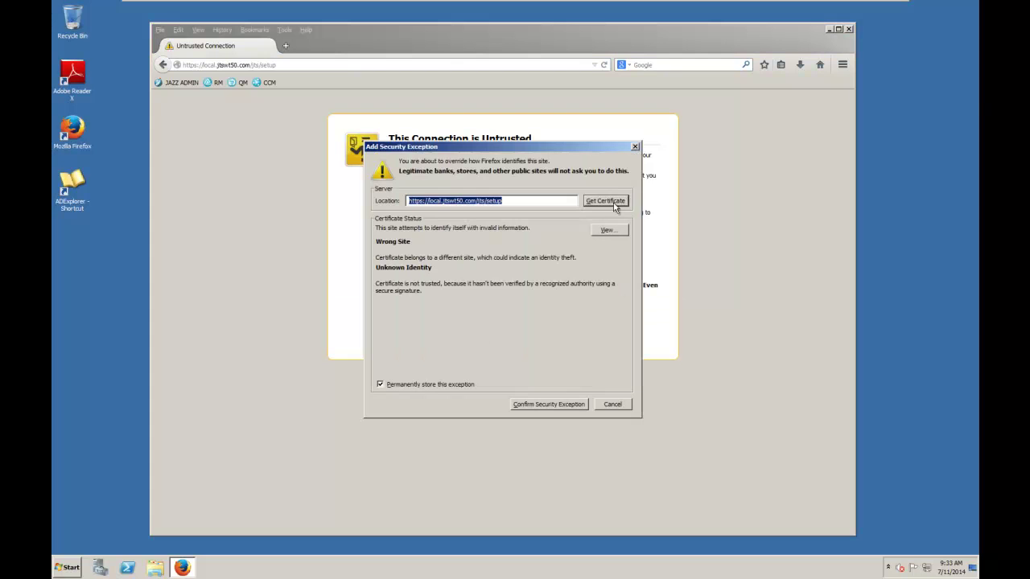
pyautogui.click(611, 202)
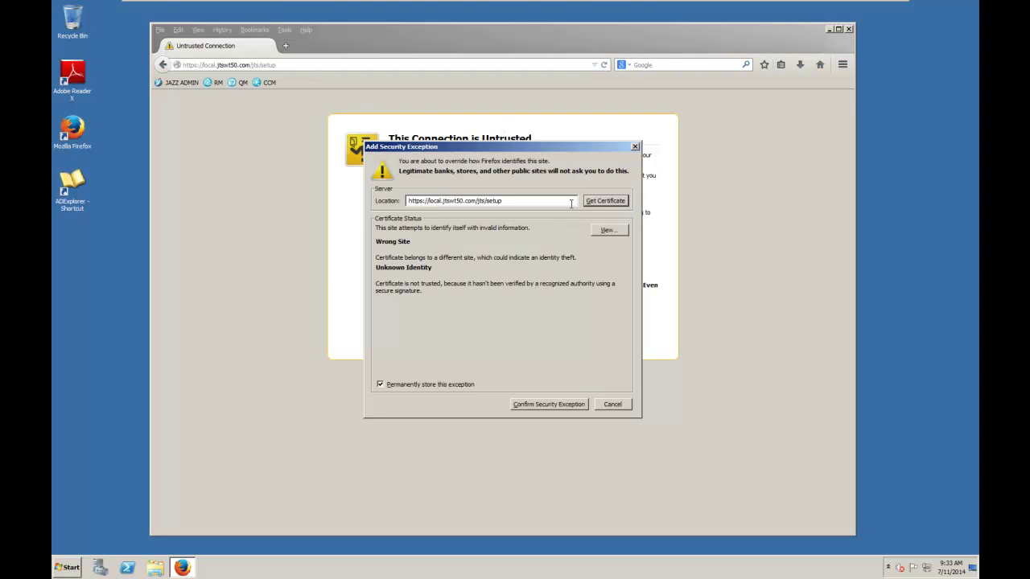
pyautogui.click(548, 404)
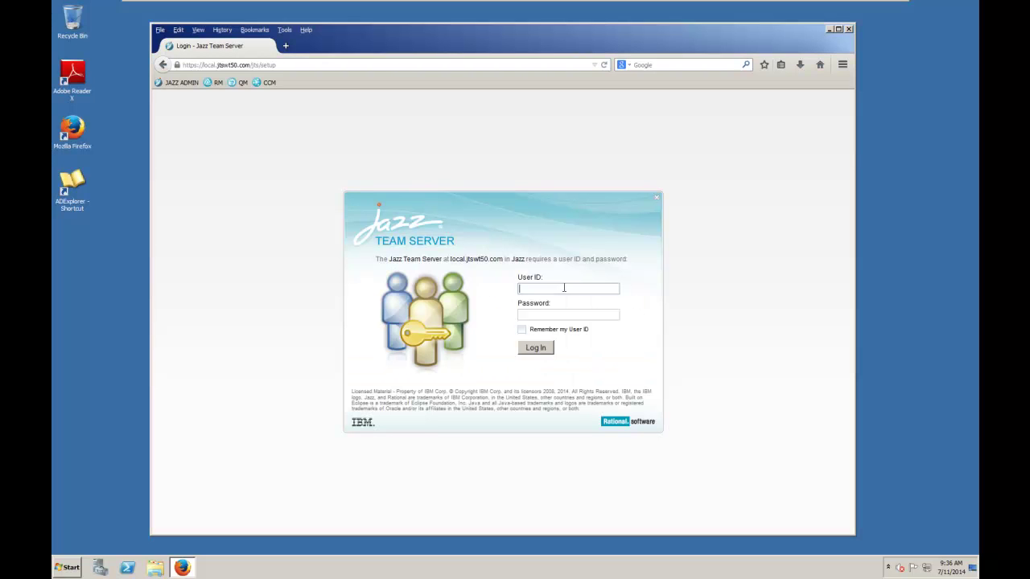
pyautogui.click(564, 288)
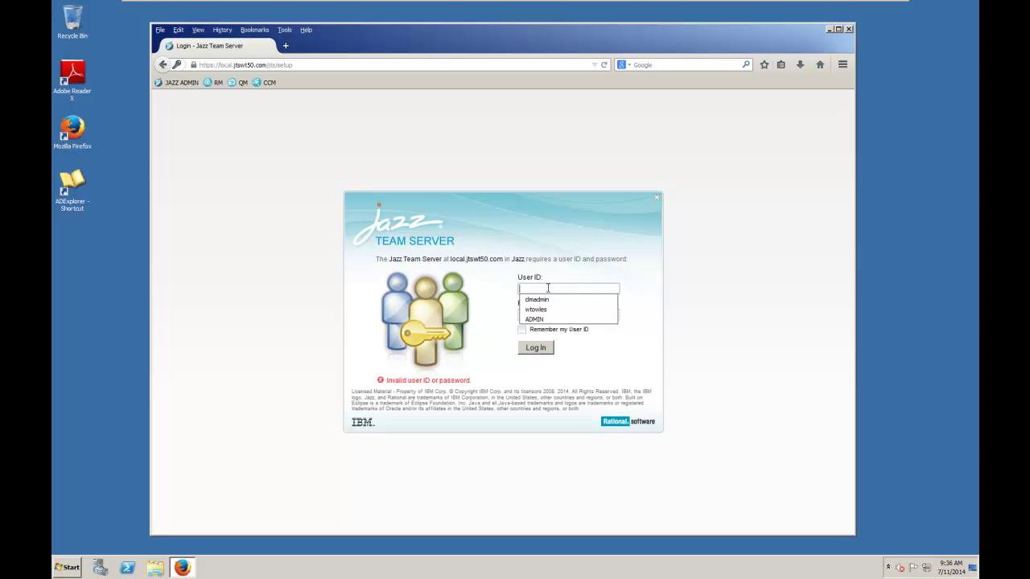
# - Log in as admin, decline Firefox's remember-password offer, and start Custom Setup
pyautogui.write('admin')
pyautogui.press('Tab')
pyautogui.write('•••••••••')
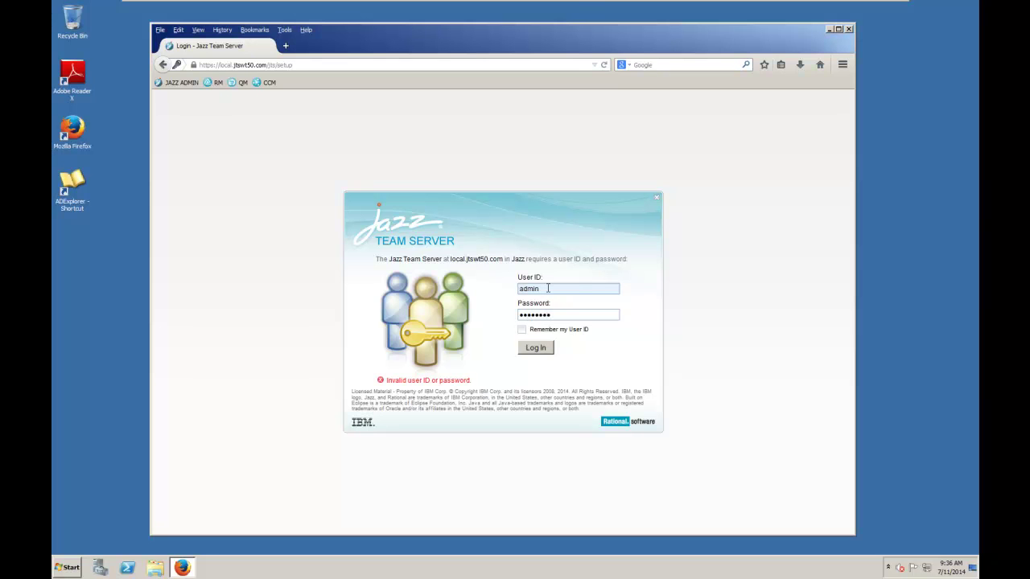
pyautogui.click(537, 350)
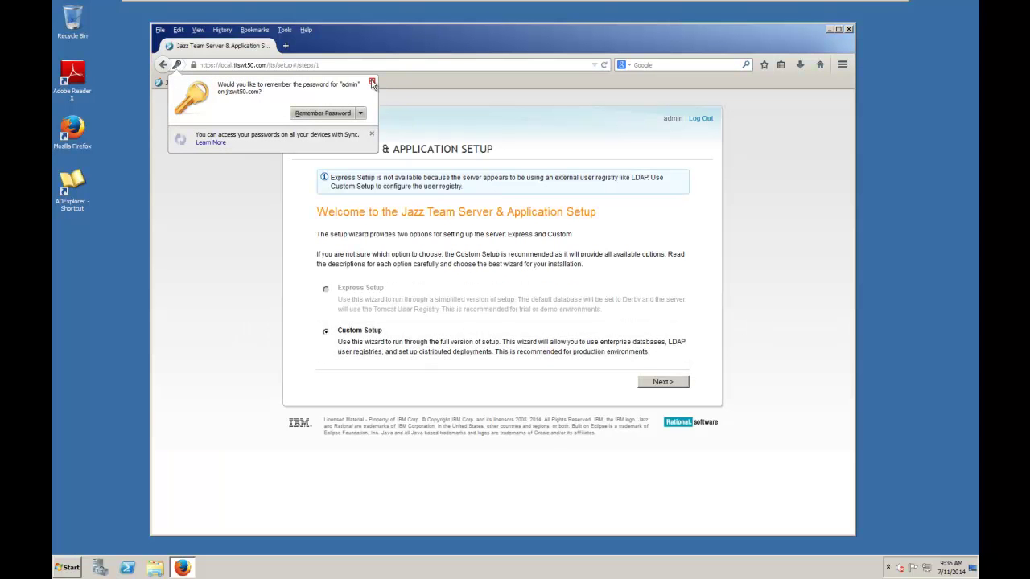
pyautogui.click(371, 82)
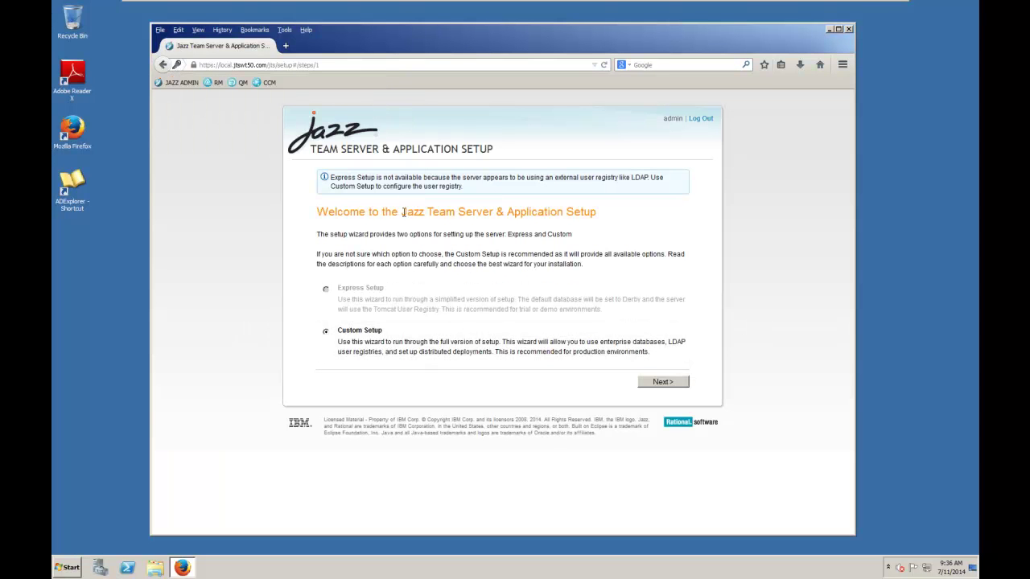
pyautogui.click(656, 383)
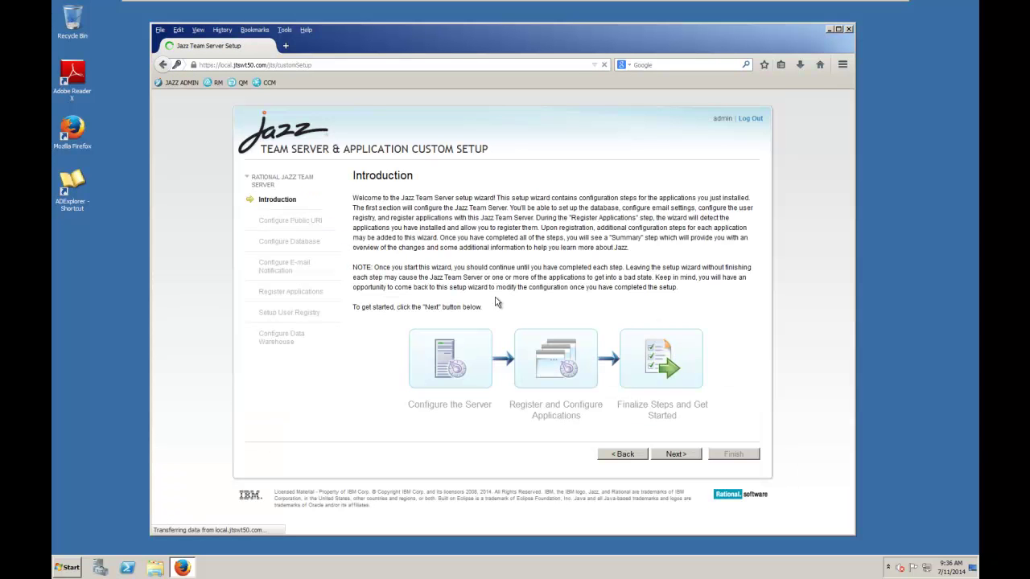
pyautogui.click(676, 453)
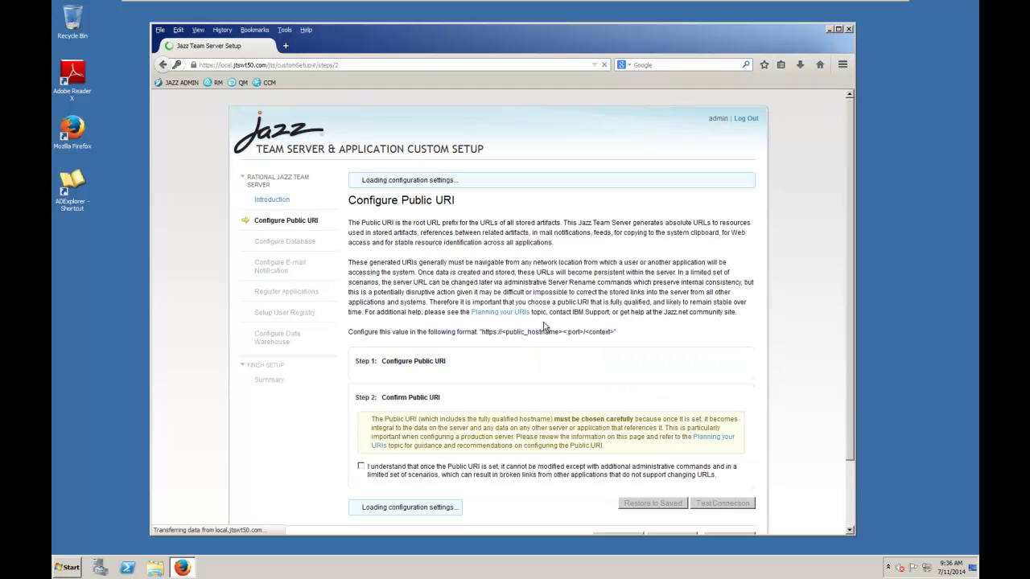
pyautogui.moveTo(850, 311); pyautogui.dragTo(850, 367)
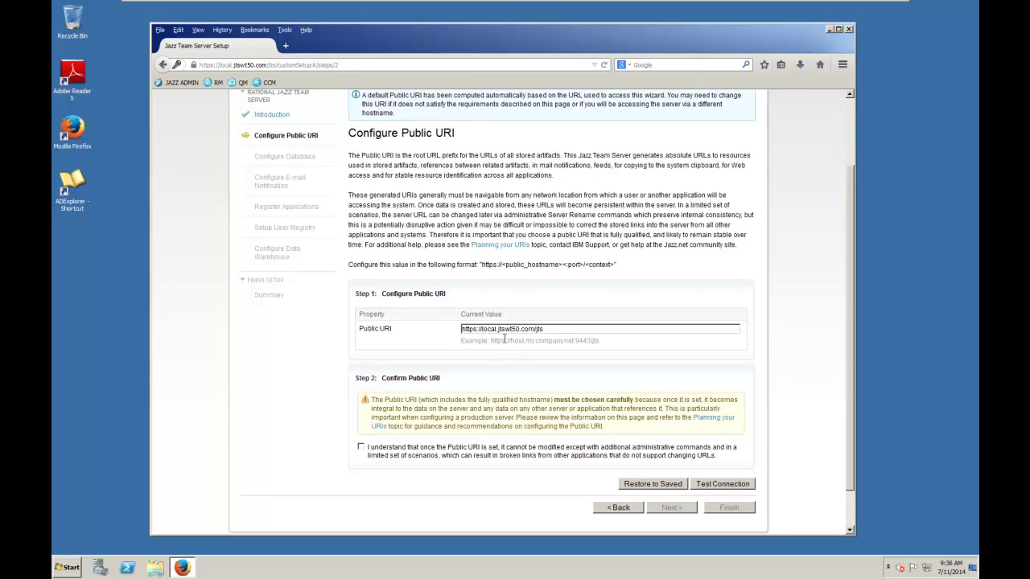
pyautogui.click(360, 447)
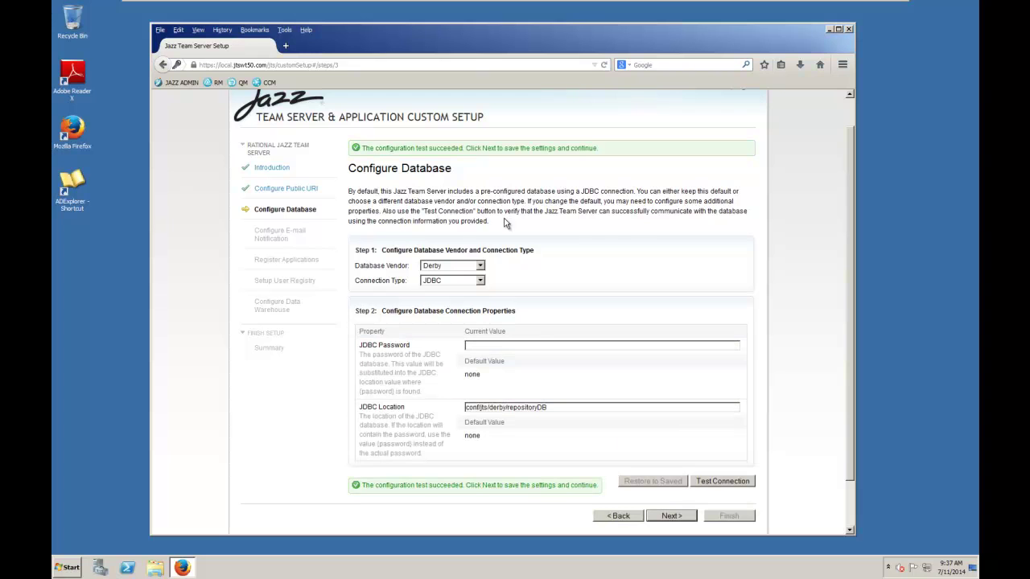
# - Select DB2 as database vendor, enter the JDBC password, and paste the example connection string as JDBC Location
pyautogui.click(480, 267)
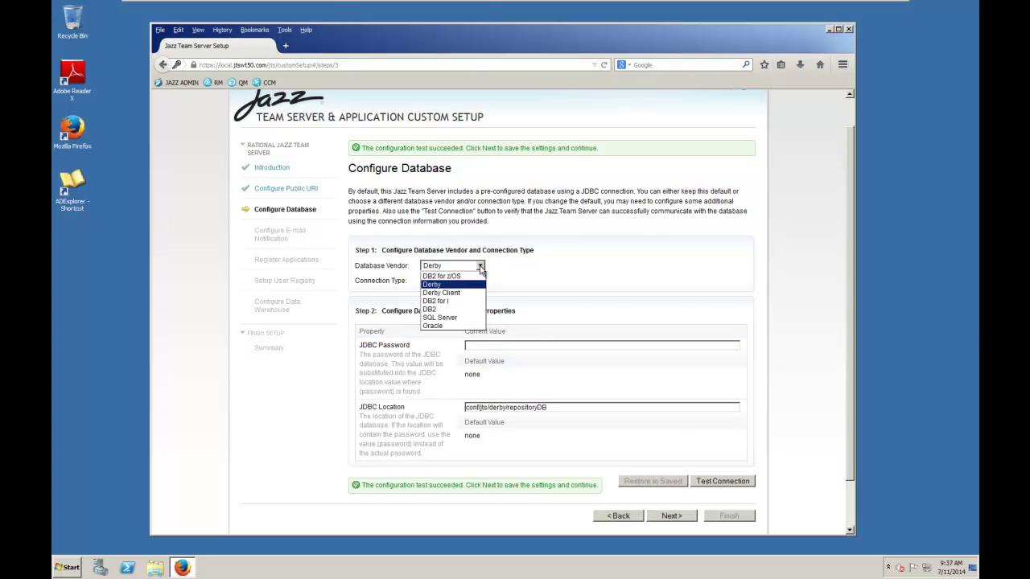
pyautogui.click(429, 310)
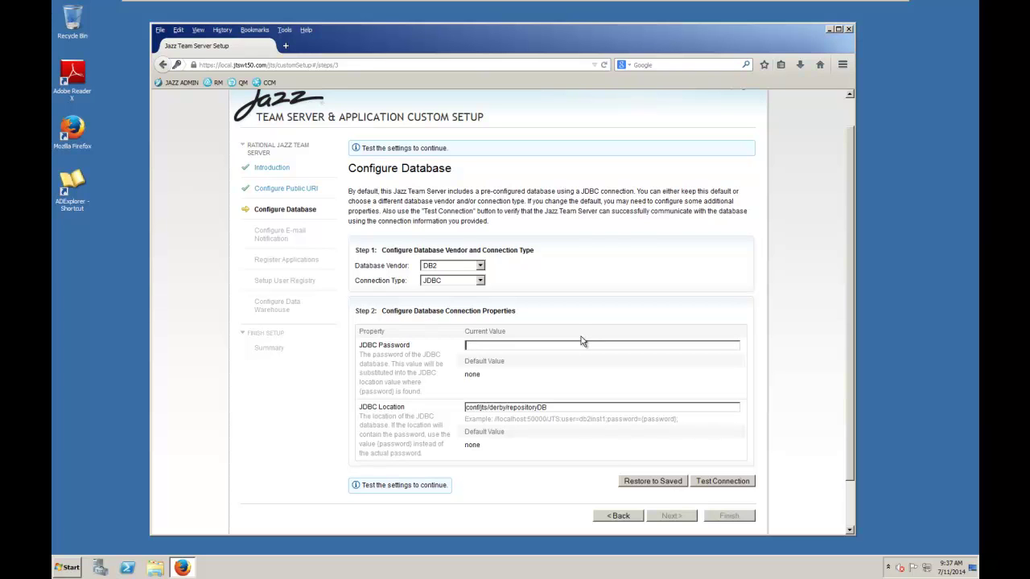
pyautogui.write('db2admi')
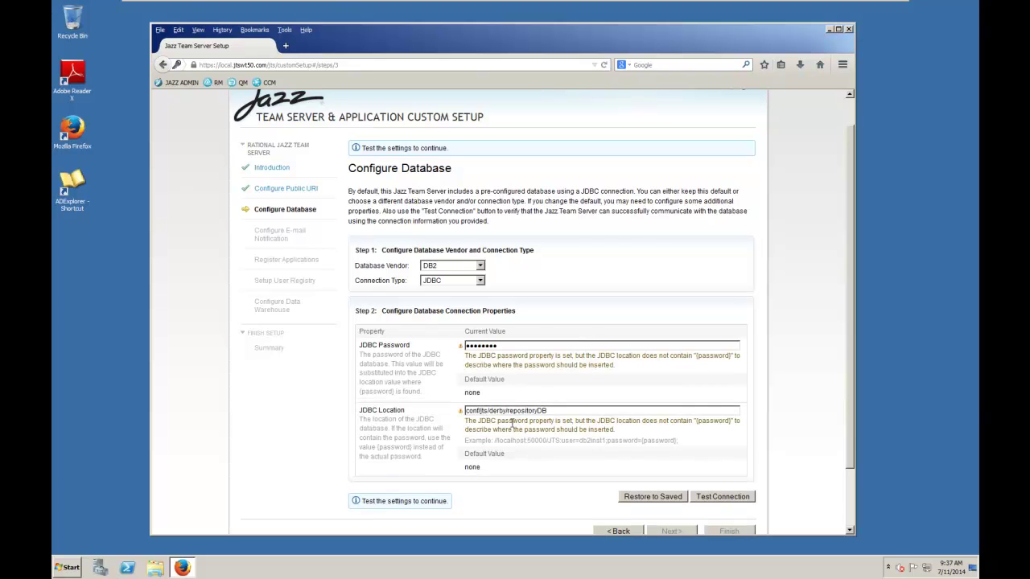
pyautogui.moveTo(494, 441); pyautogui.dragTo(680, 448)
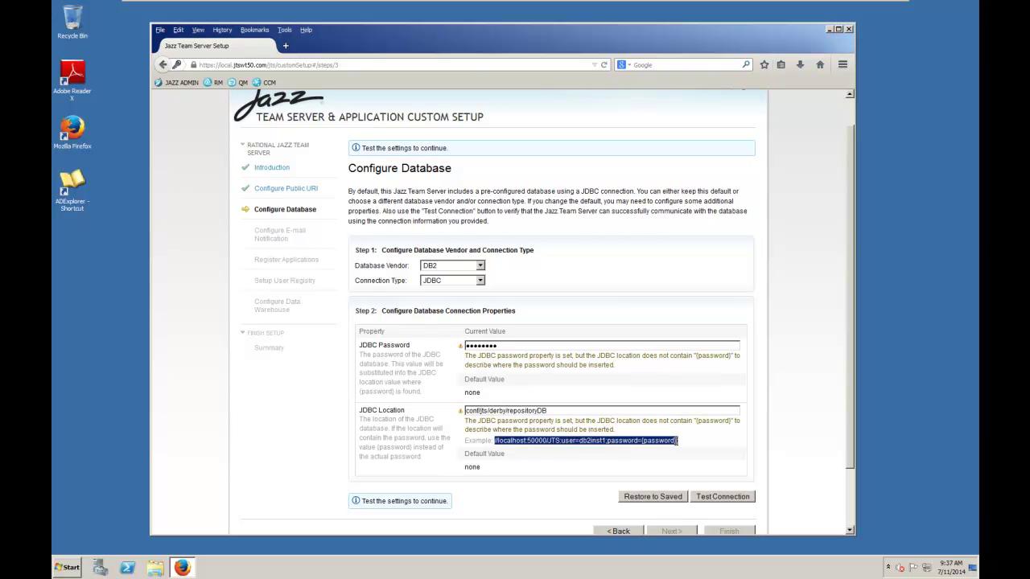
pyautogui.moveTo(564, 410); pyautogui.dragTo(462, 411)
pyautogui.hotkey('ctrl', 'v')
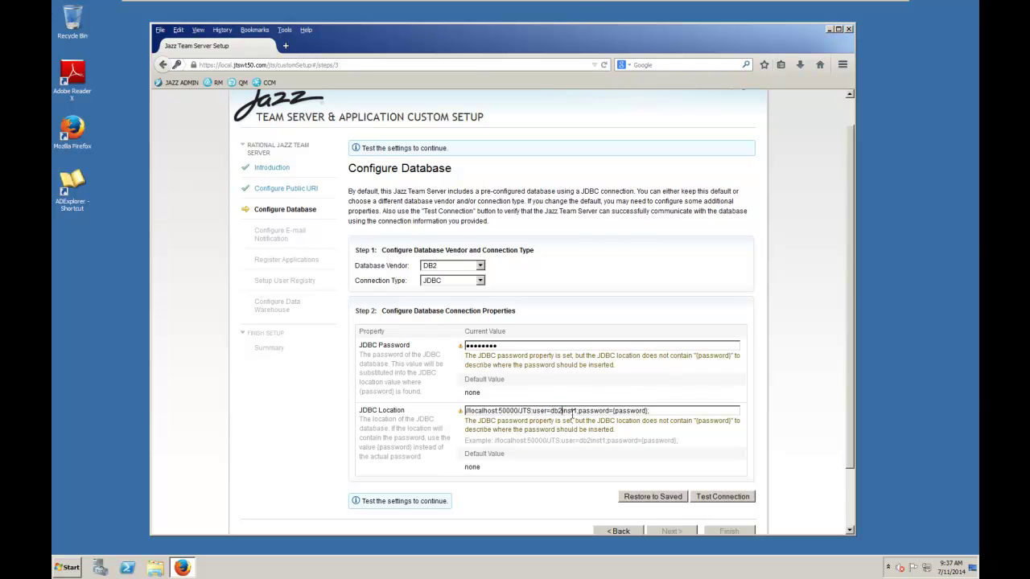
pyautogui.press('Delete')
pyautogui.press('Delete')
pyautogui.press('Delete')
pyautogui.press('Delete')
pyautogui.press('Delete')
pyautogui.write('admin')
# - Test the DB2 connection and create the Jazz tables in the database
pyautogui.click(723, 495)
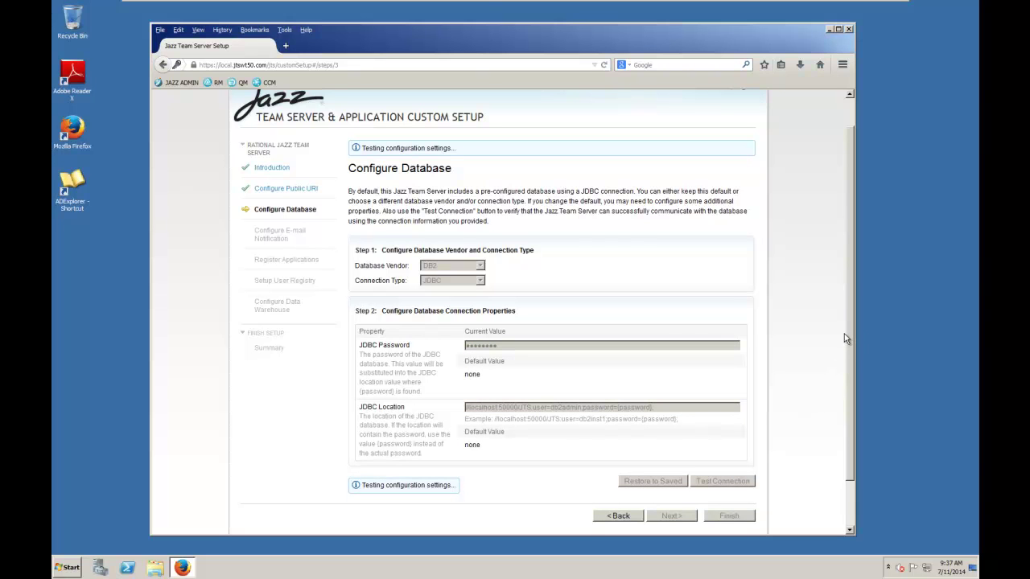
pyautogui.moveTo(850, 338); pyautogui.dragTo(851, 388)
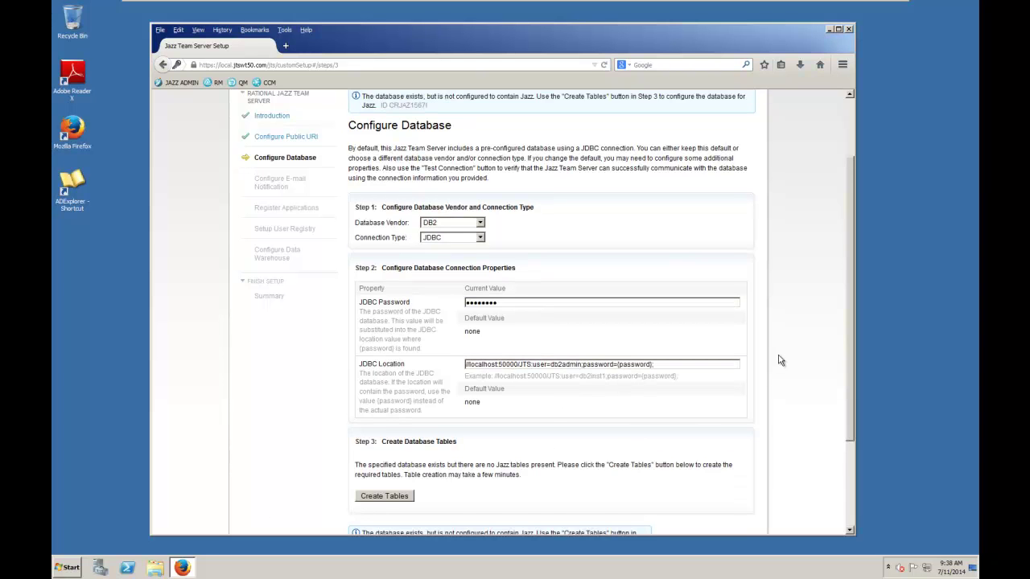
pyautogui.moveTo(854, 328); pyautogui.dragTo(863, 401)
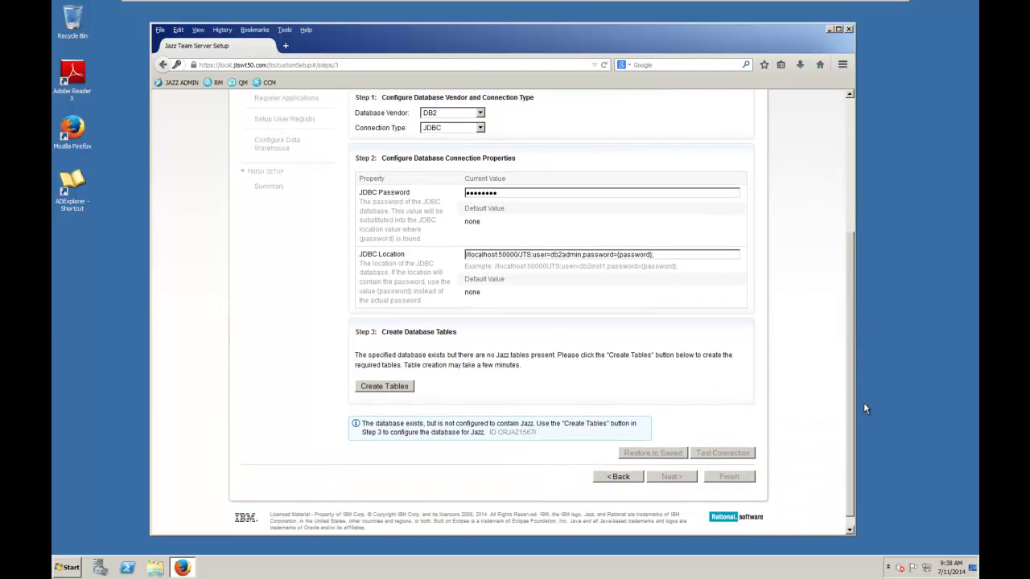
pyautogui.click(396, 386)
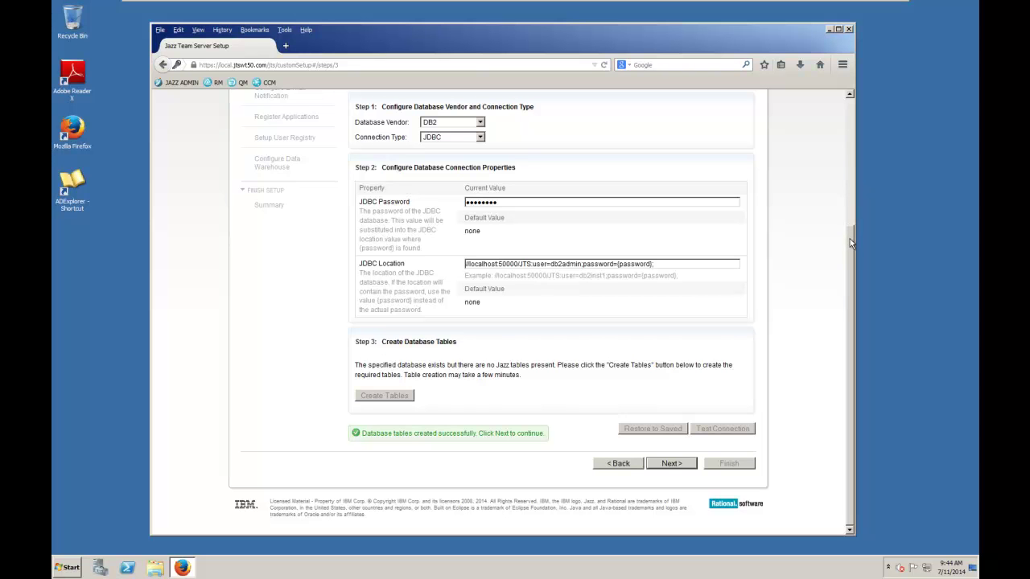
pyautogui.moveTo(849, 239); pyautogui.dragTo(846, 126)
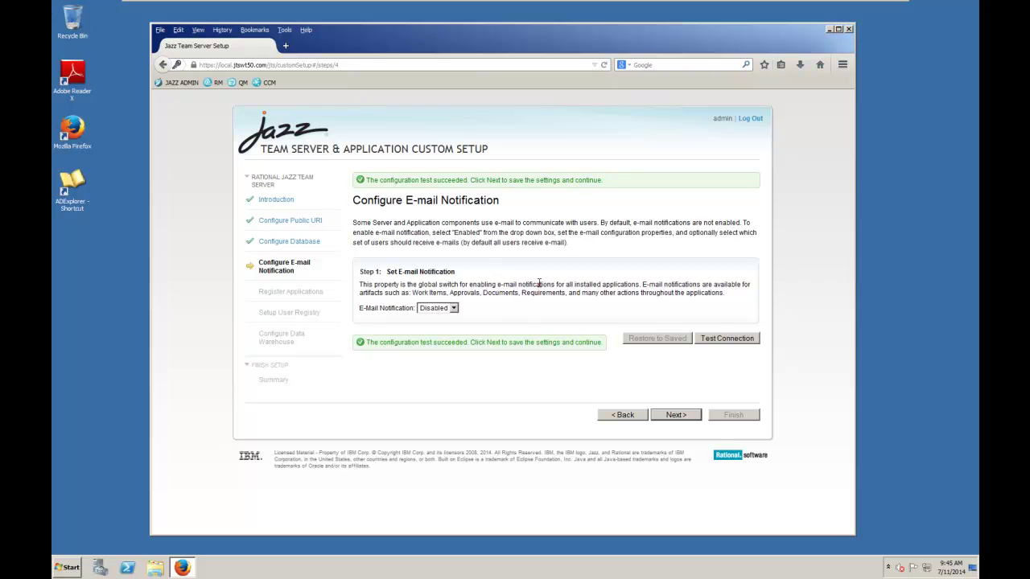
# - Enable e-mail notification with SMTP server pop.gmail.com, the sender address, and sender name 'JAZZ ADMIN'
pyautogui.click(452, 308)
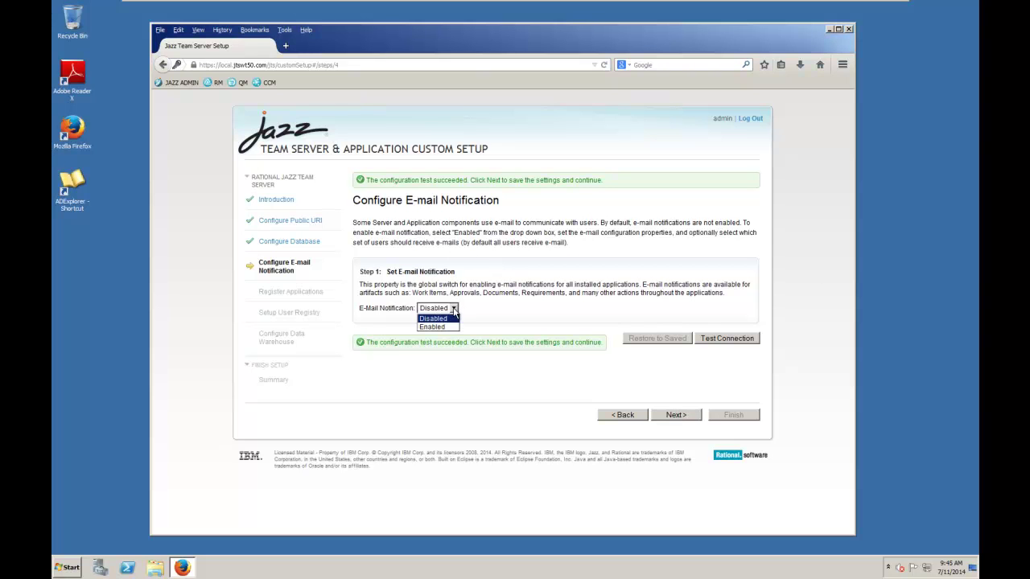
pyautogui.click(447, 327)
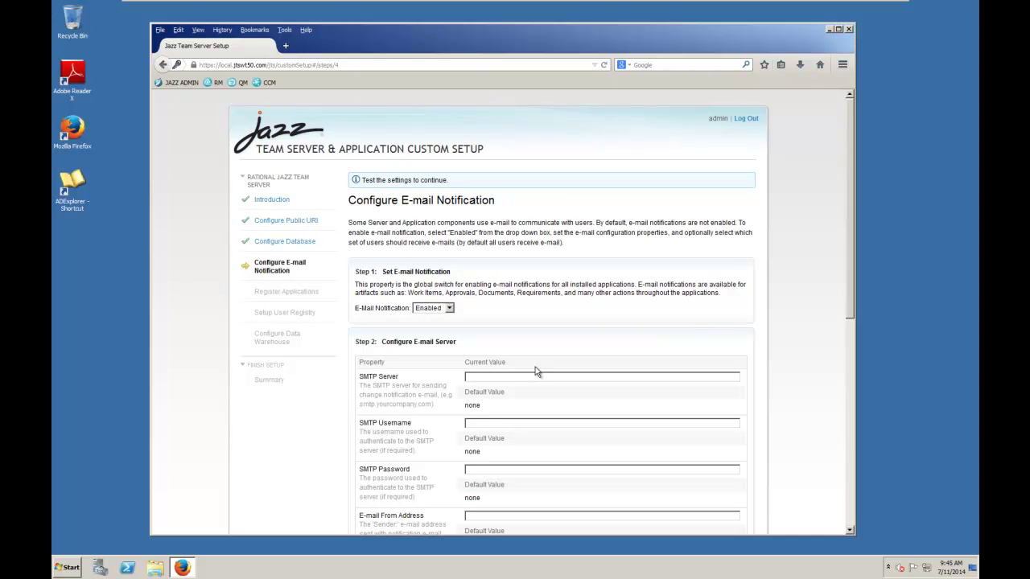
pyautogui.write('pop.gmail.com')
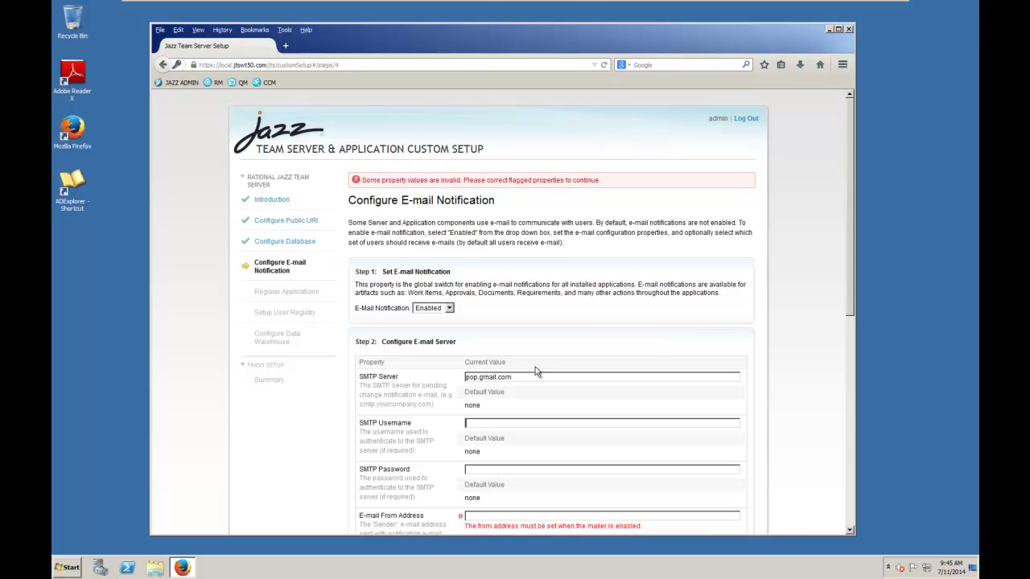
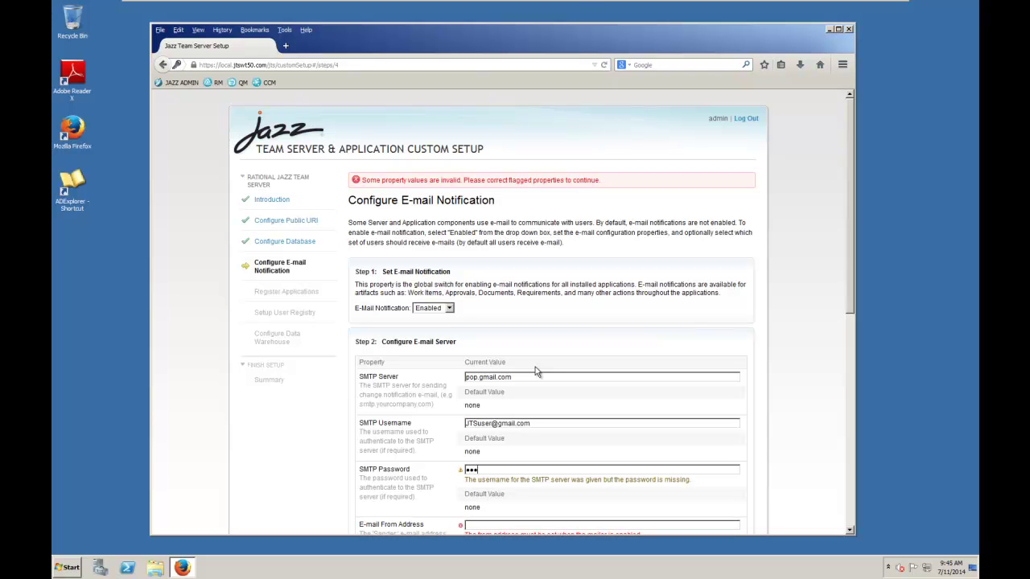
pyautogui.write('d')
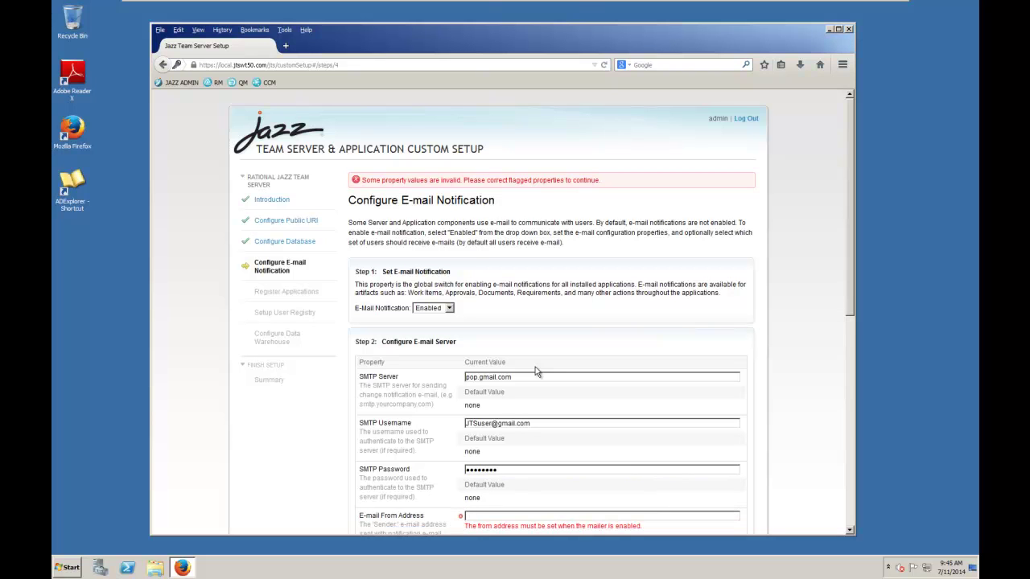
pyautogui.press('Tab')
pyautogui.write('JAZZ ADMIN')
pyautogui.press('Tab')
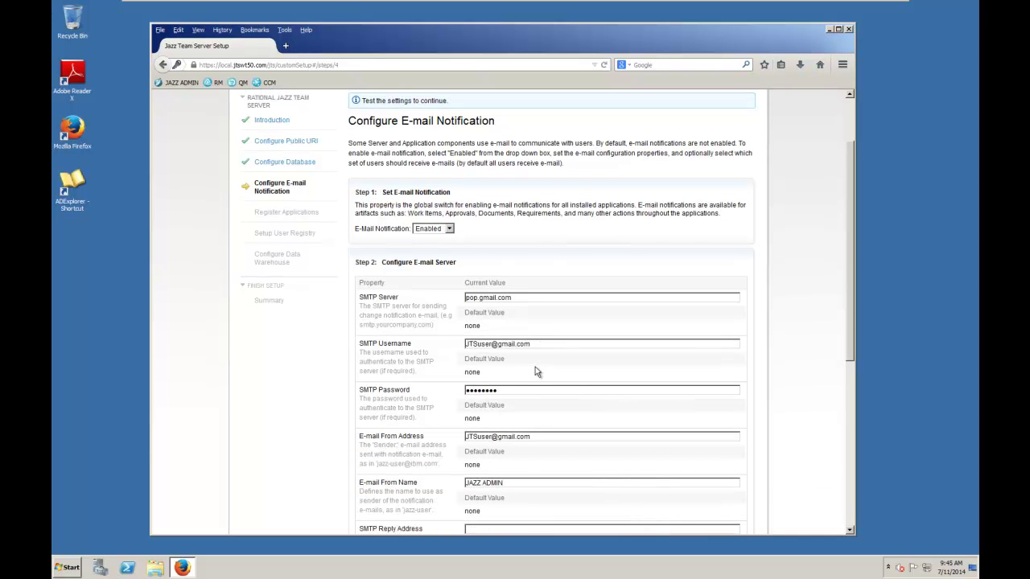
# - Reuse the sender address as SMTP Reply Address, set Use STARTTLS to true, and test the connection
pyautogui.moveTo(848, 287); pyautogui.dragTo(842, 374)
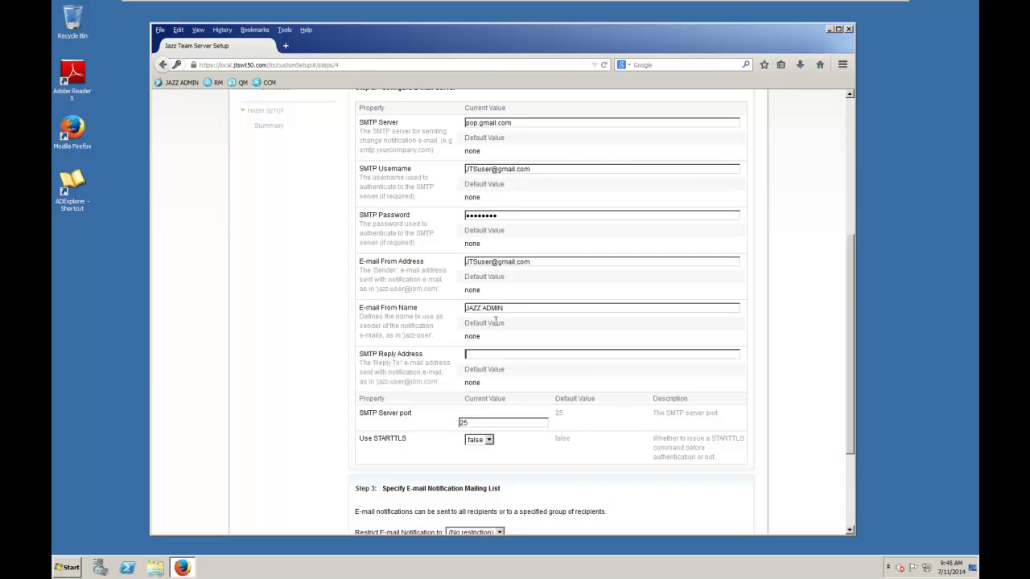
pyautogui.moveTo(531, 262); pyautogui.dragTo(455, 272)
pyautogui.hotkey('ctrl', 'c')
pyautogui.click(522, 355)
pyautogui.hotkey('ctrl', 'v')
pyautogui.moveTo(852, 392); pyautogui.dragTo(851, 419)
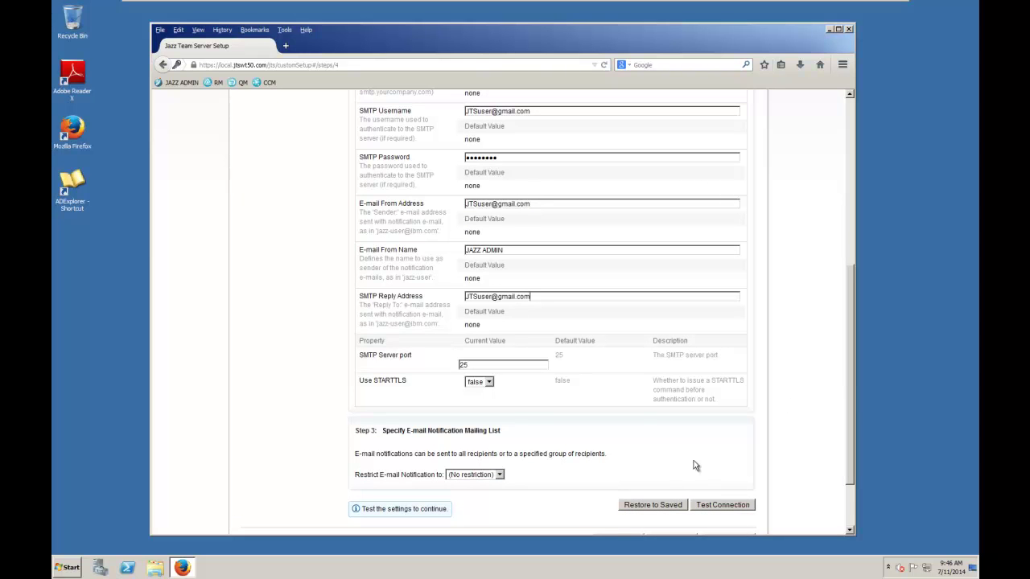
pyautogui.click(489, 382)
pyautogui.click(486, 393)
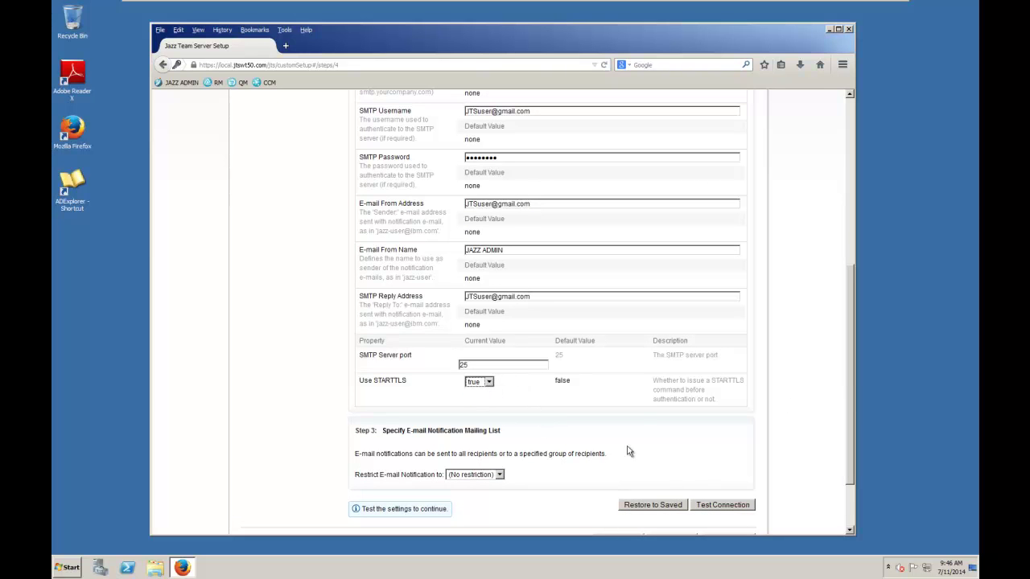
pyautogui.click(732, 507)
pyautogui.click(674, 478)
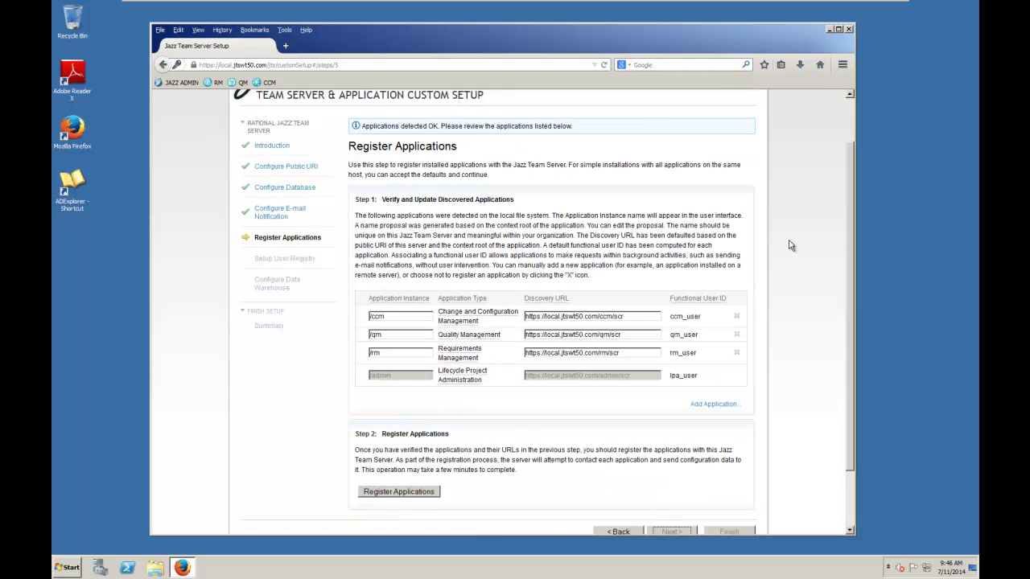
# - Register the detected ccm, qm, rm and admin applications and proceed to Setup User Registry
pyautogui.scroll(-1, 854, 210)
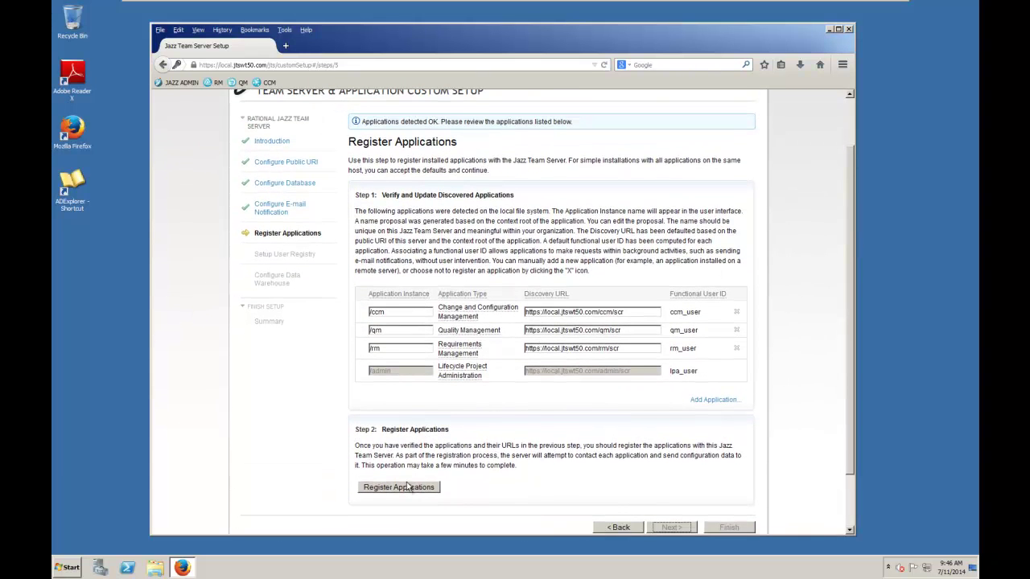
pyautogui.click(408, 491)
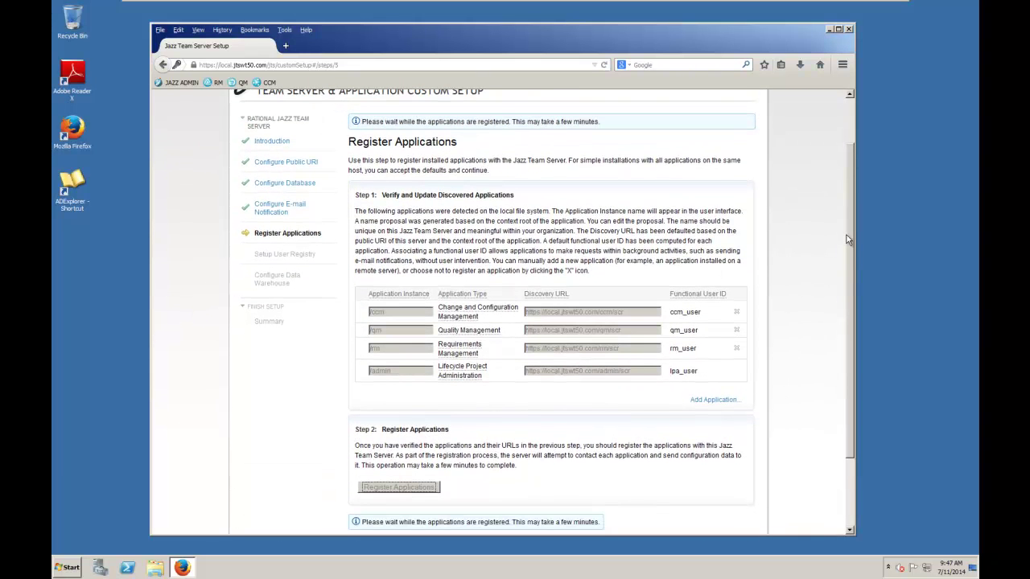
pyautogui.scroll(-1, 851, 265)
pyautogui.scroll(-1, 851, 269)
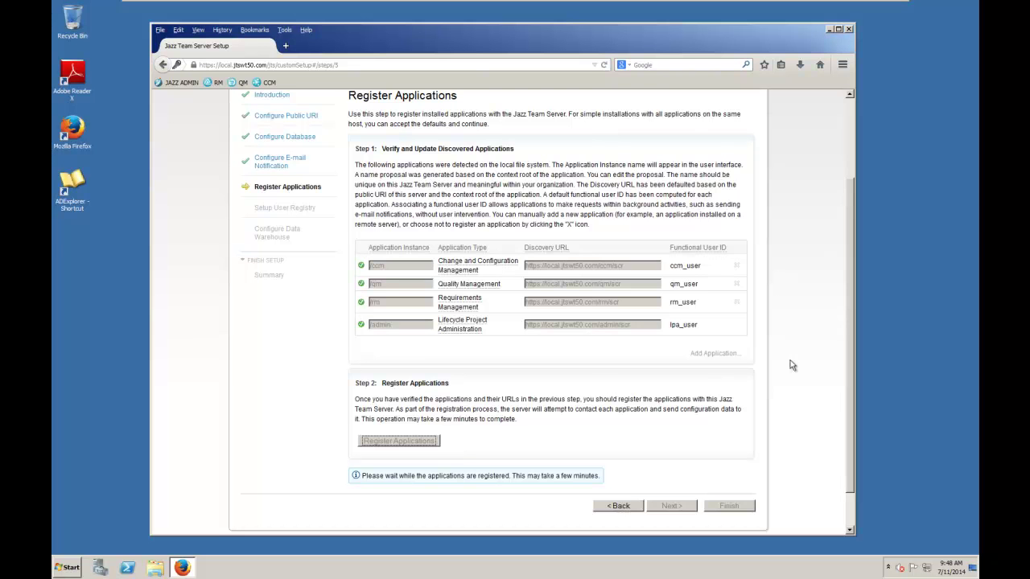
pyautogui.moveTo(850, 305); pyautogui.dragTo(851, 337)
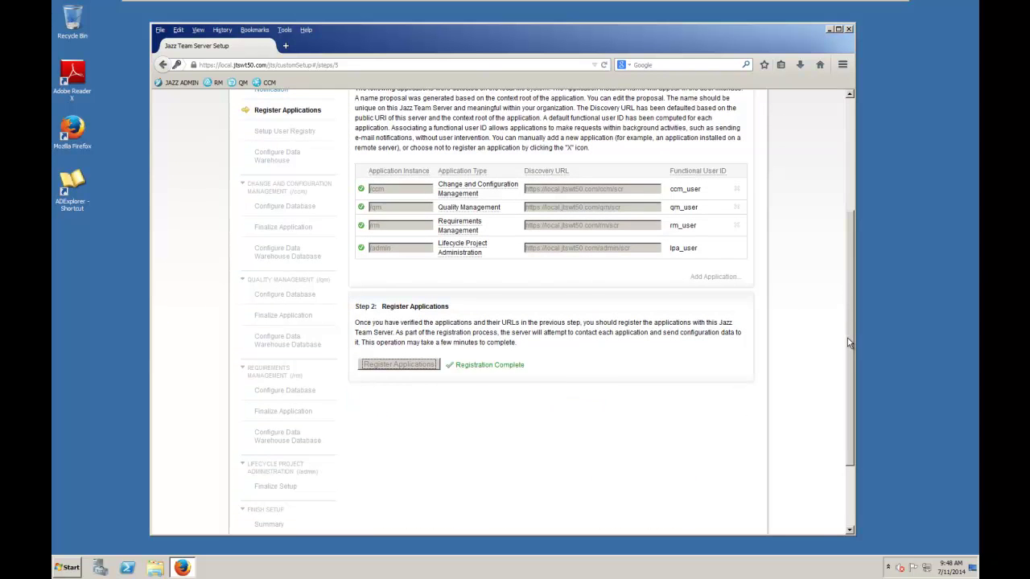
pyautogui.moveTo(847, 342); pyautogui.dragTo(854, 406)
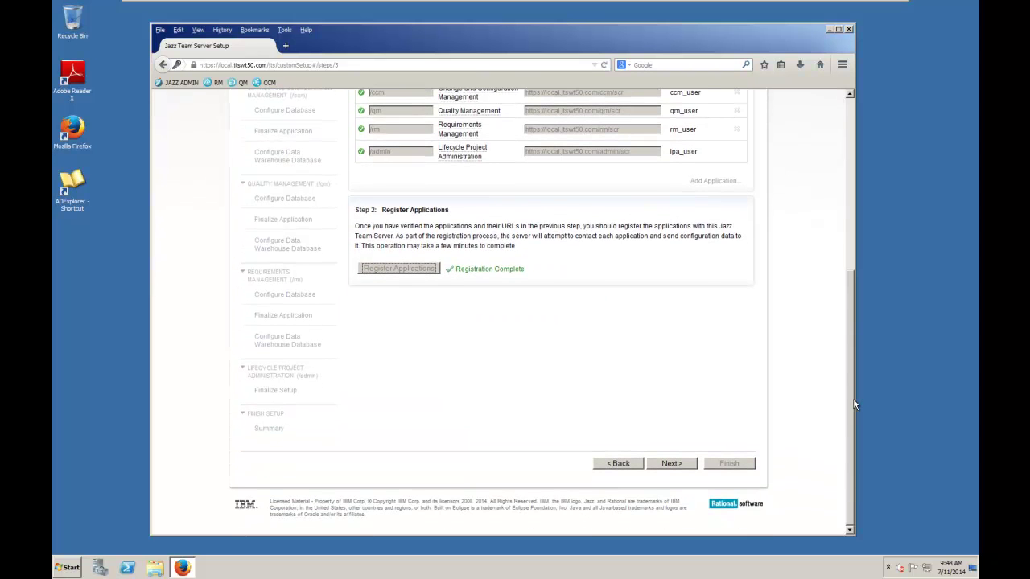
pyautogui.click(674, 464)
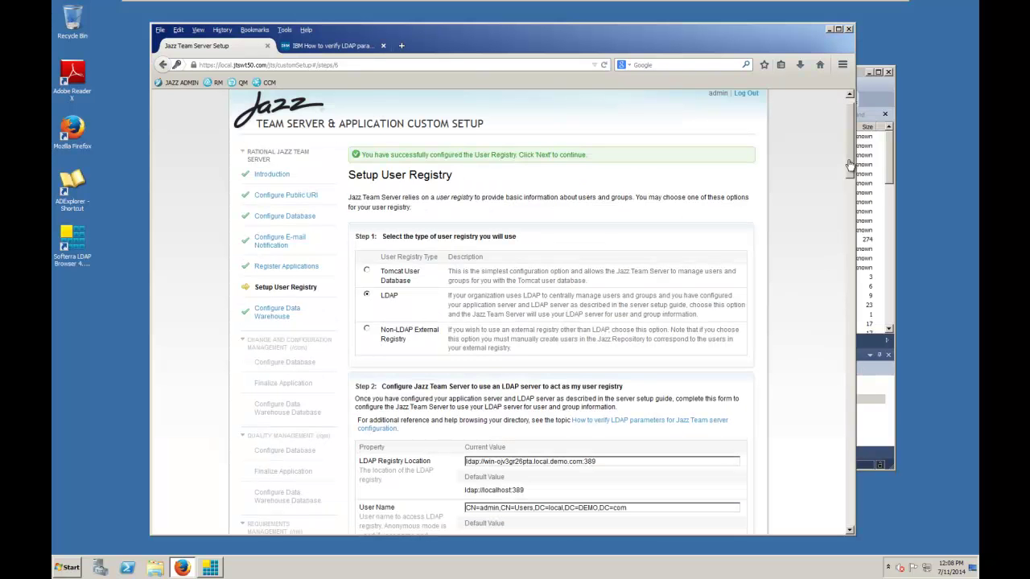
# - Scroll through the prefilled LDAP registry, user and group property fields
pyautogui.moveTo(849, 145); pyautogui.dragTo(844, 206)
pyautogui.scroll(1, 844, 204)
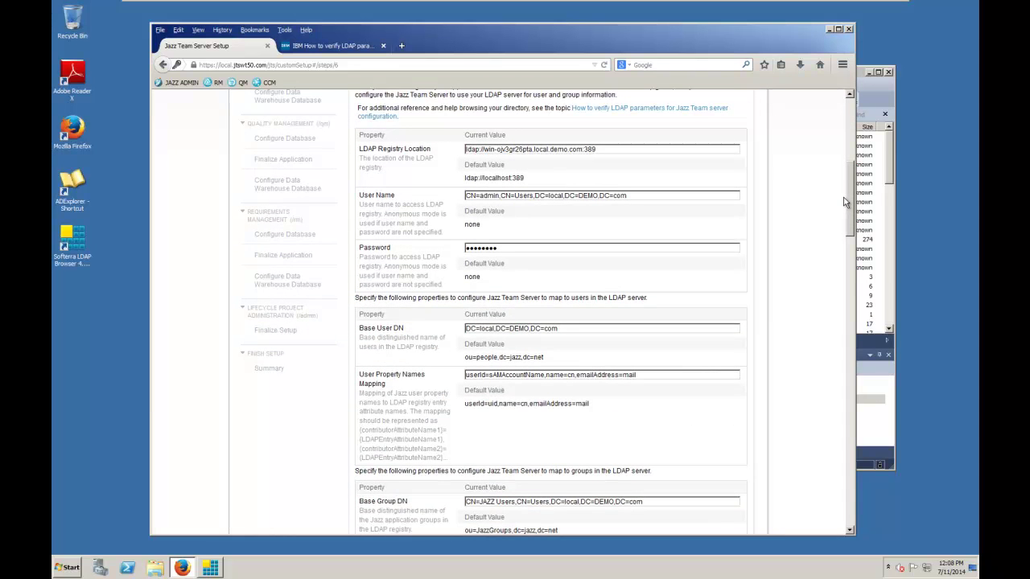
pyautogui.scroll(-1, 844, 203)
pyautogui.scroll(-1, 844, 206)
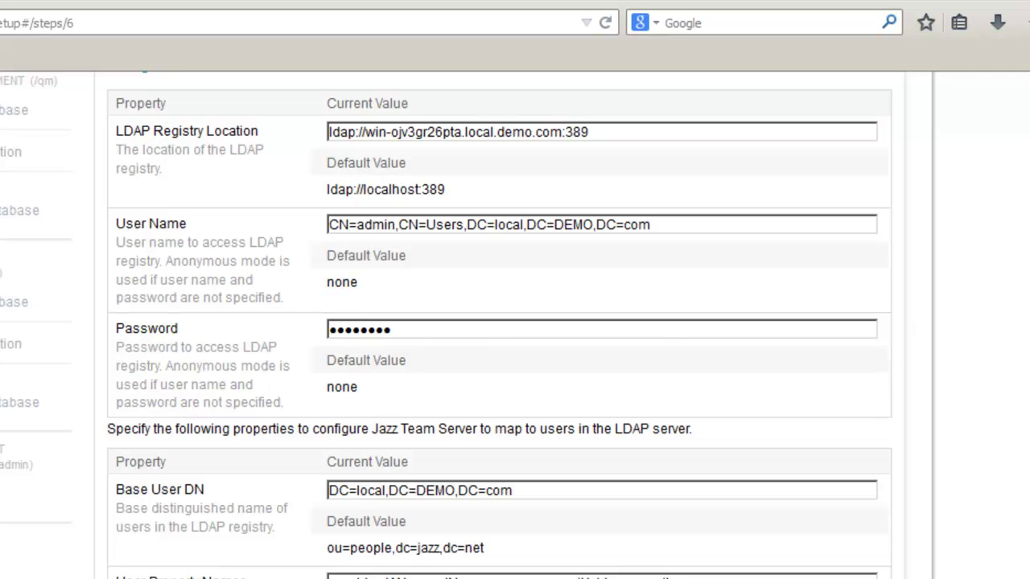
pyautogui.scroll(-5, 770, 302)
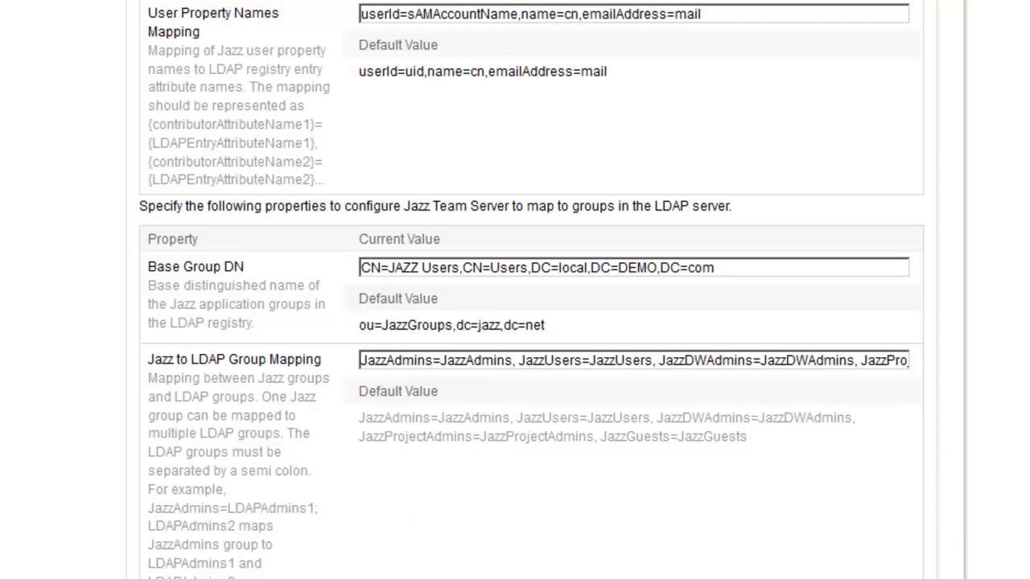
# - Bring Softerra LDAP Browser forward to show the Jazz groups under CN=Users
pyautogui.hotkey('alt', 'Tab')
pyautogui.click(675, 26)
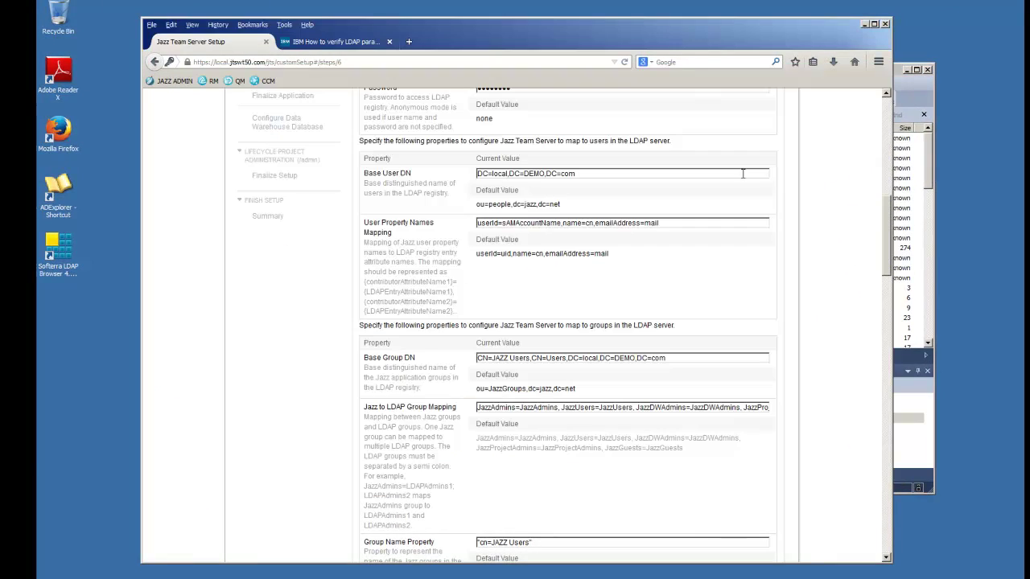
pyautogui.moveTo(890, 264); pyautogui.dragTo(886, 217)
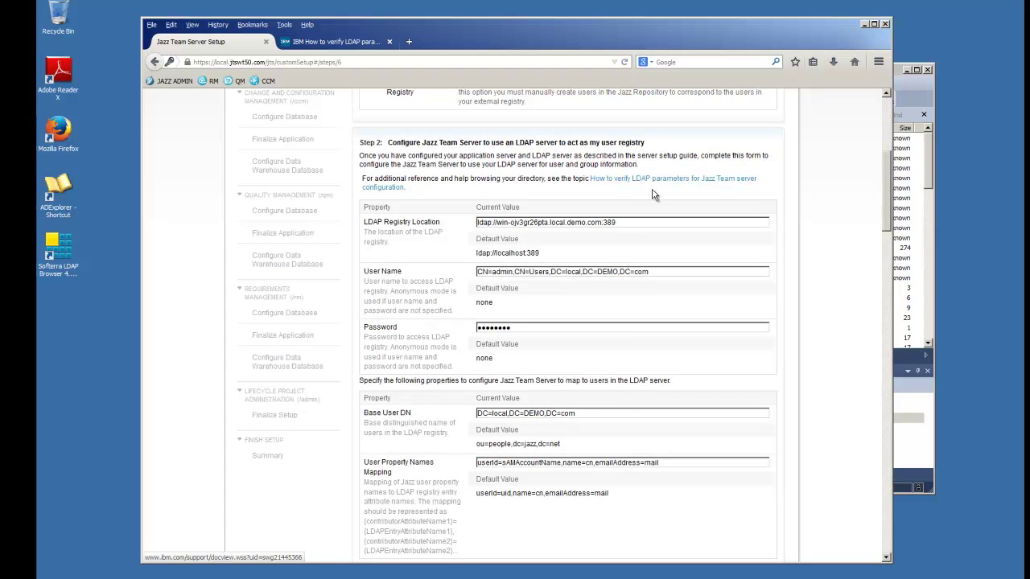
pyautogui.click(912, 88)
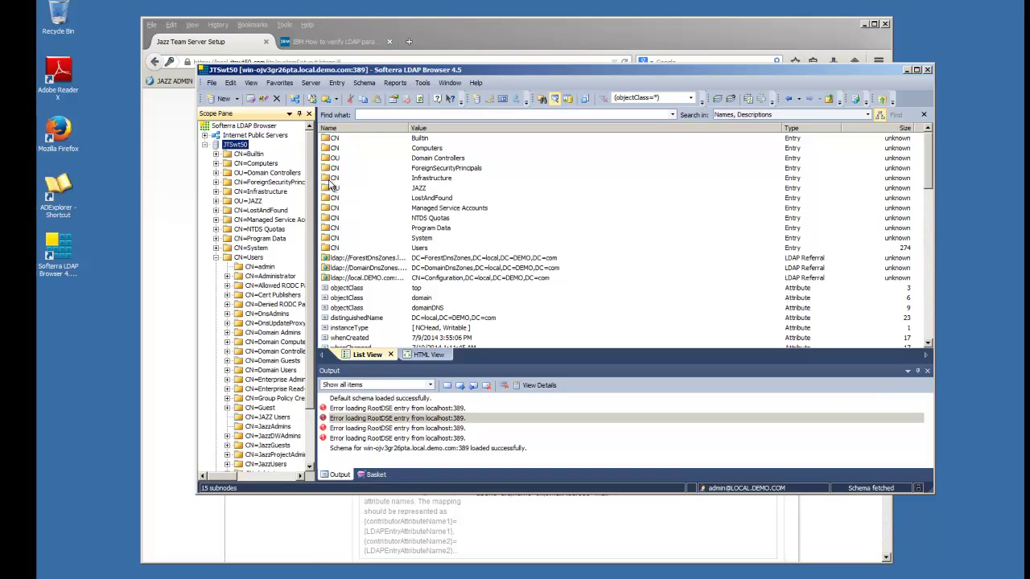
# - Review the JTSwt50 connection's host and base DN in its properties, closing without changes
pyautogui.rightClick(231, 149)
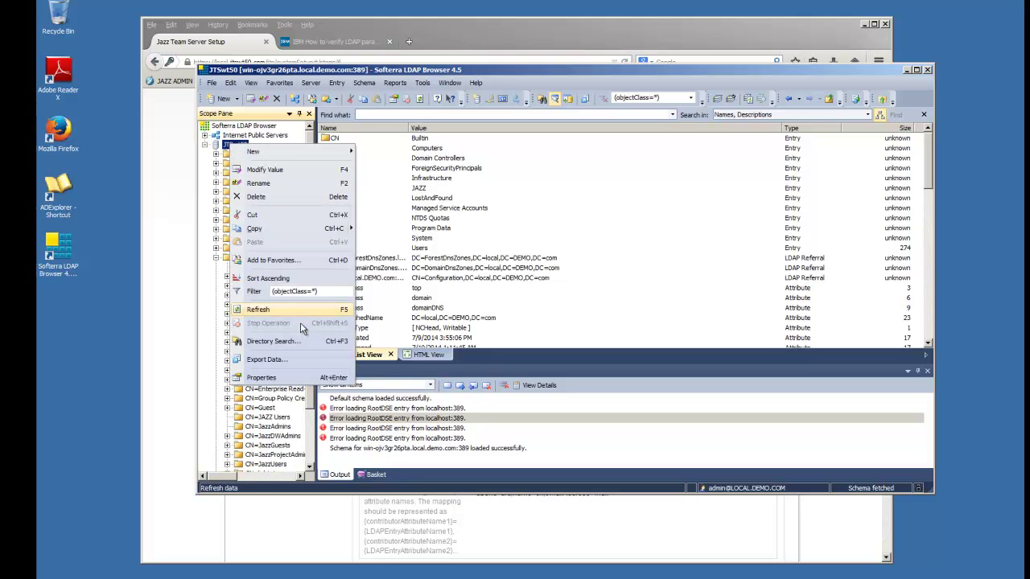
pyautogui.click(270, 382)
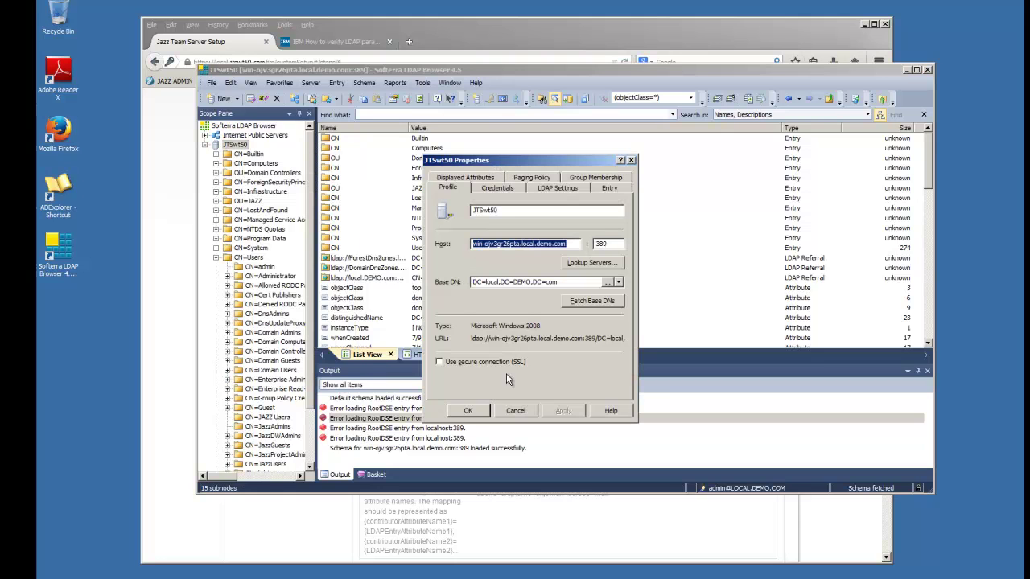
pyautogui.click(515, 410)
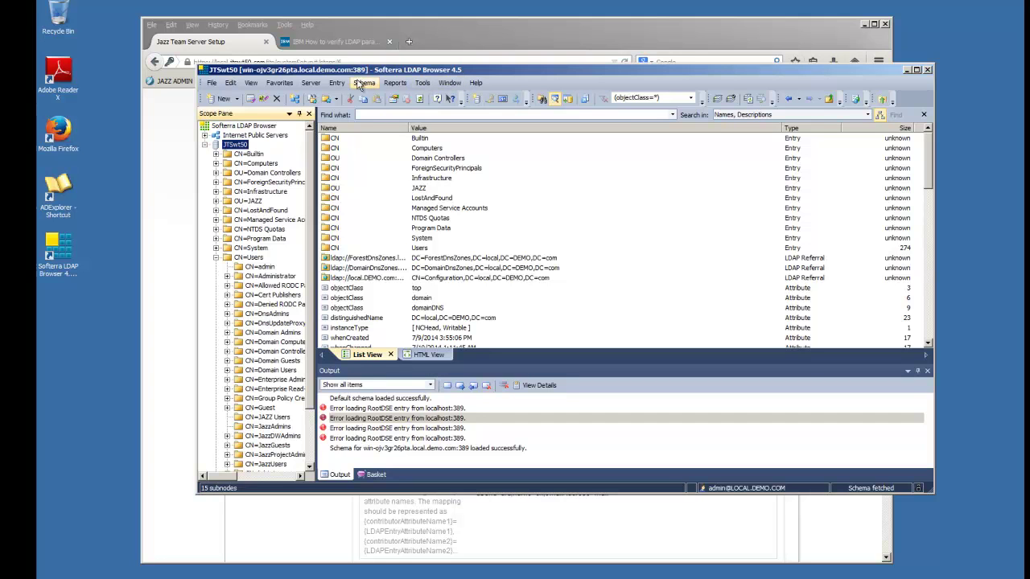
pyautogui.click(341, 83)
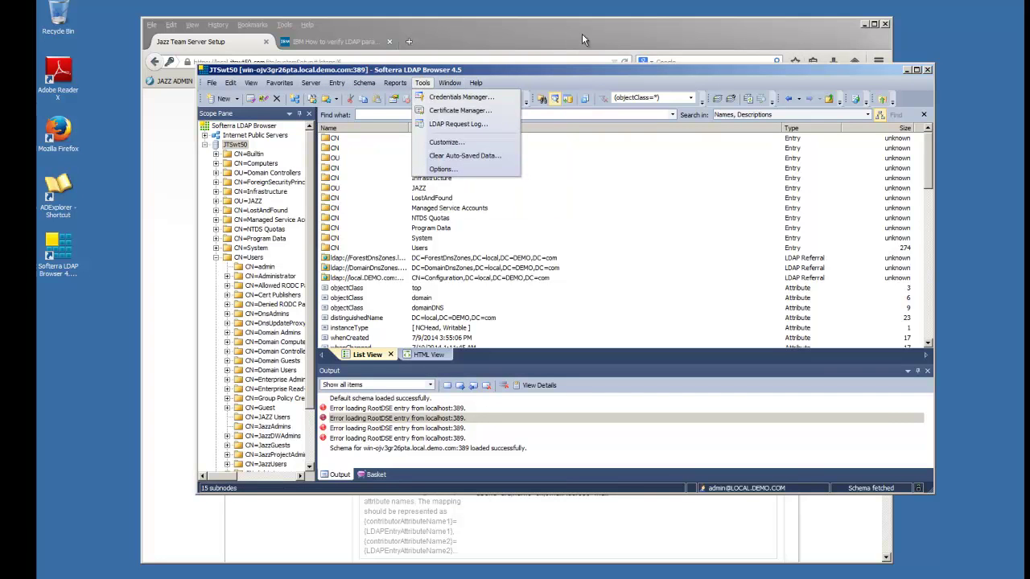
pyautogui.click(599, 70)
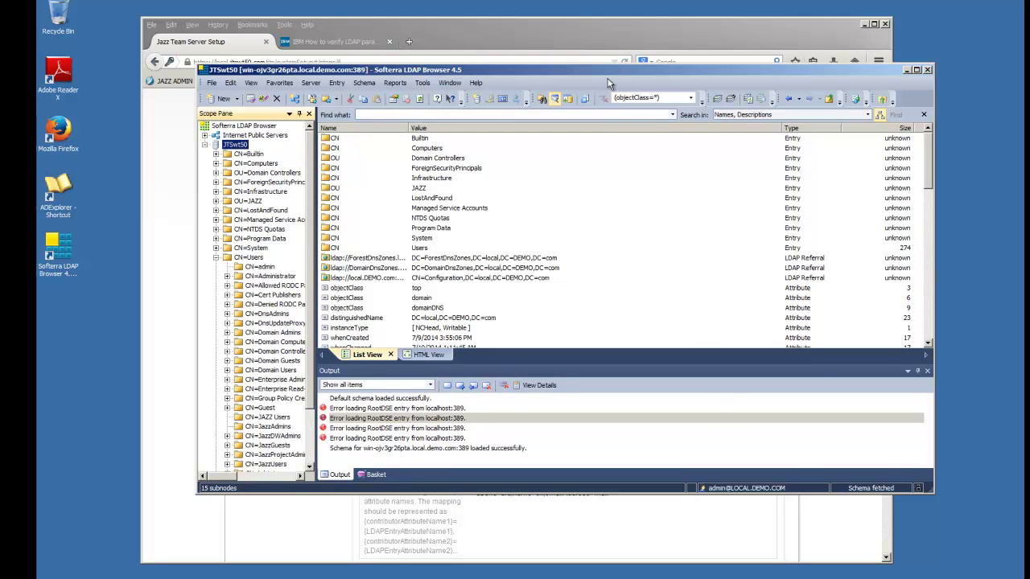
# - Close the CN=JAZZ Users and sAMAccountName property pages and exit Softerra LDAP Browser
pyautogui.moveTo(608, 75); pyautogui.dragTo(565, 95)
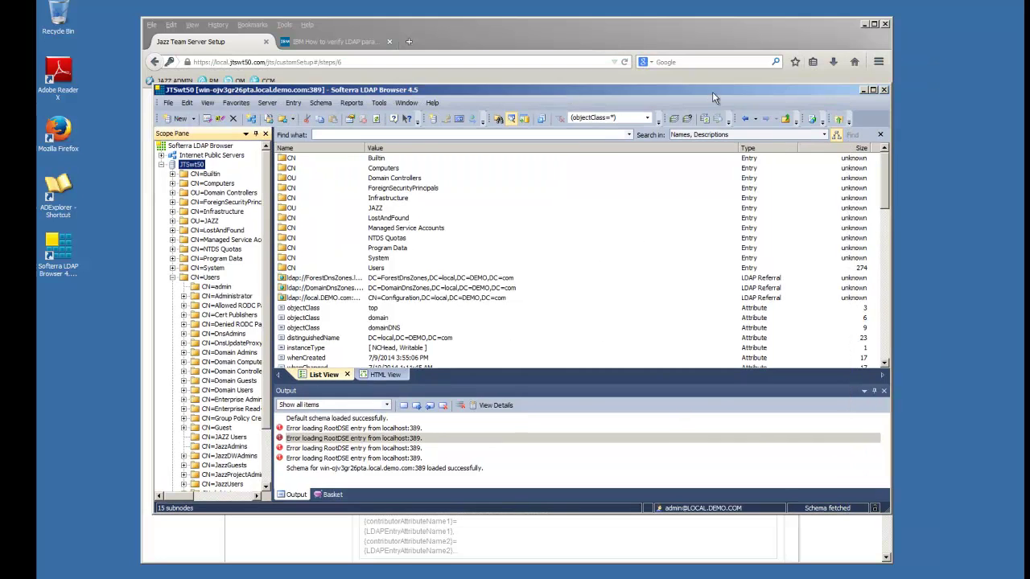
pyautogui.click(884, 91)
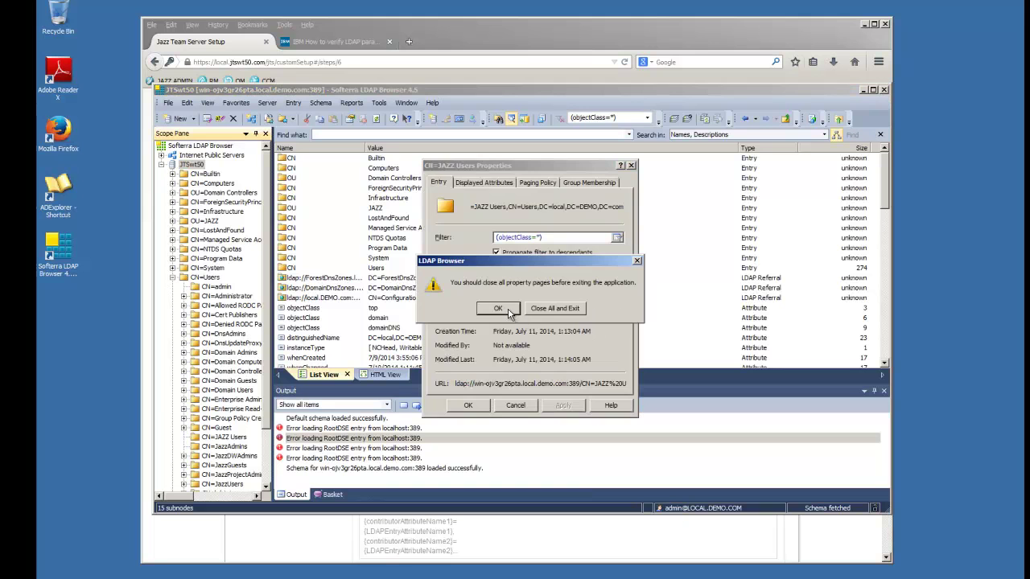
pyautogui.click(506, 310)
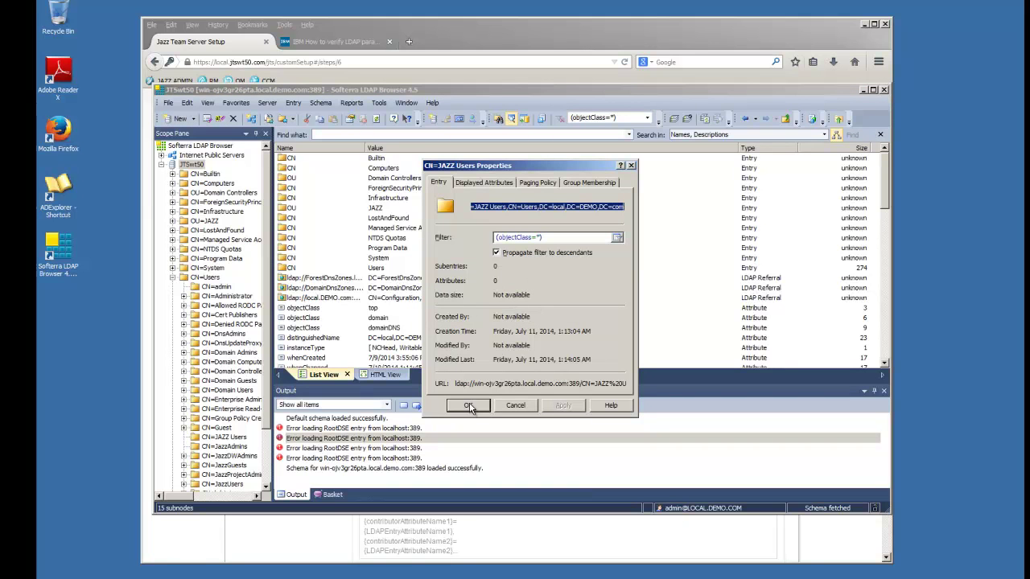
pyautogui.click(518, 406)
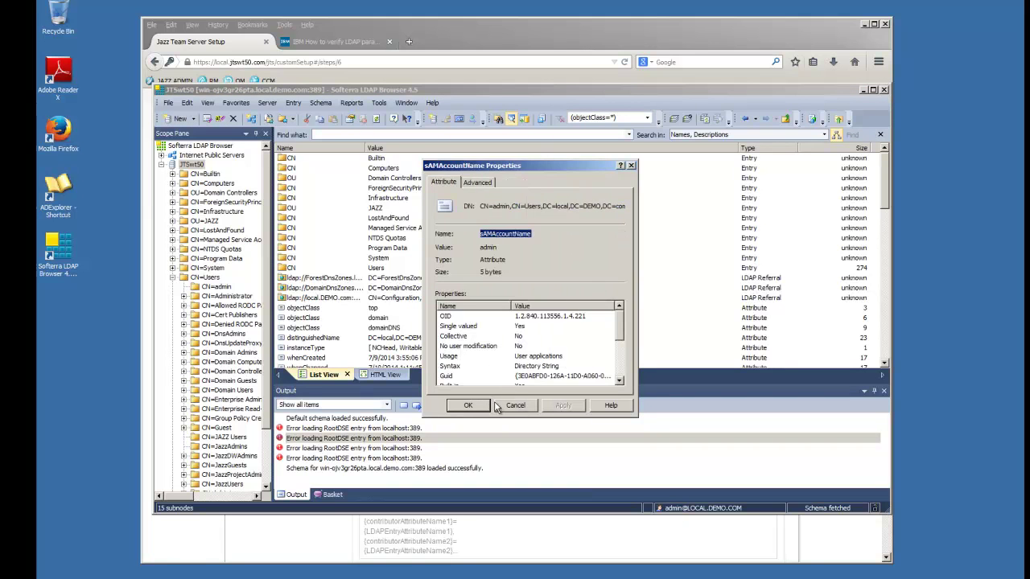
pyautogui.click(512, 407)
pyautogui.click(883, 91)
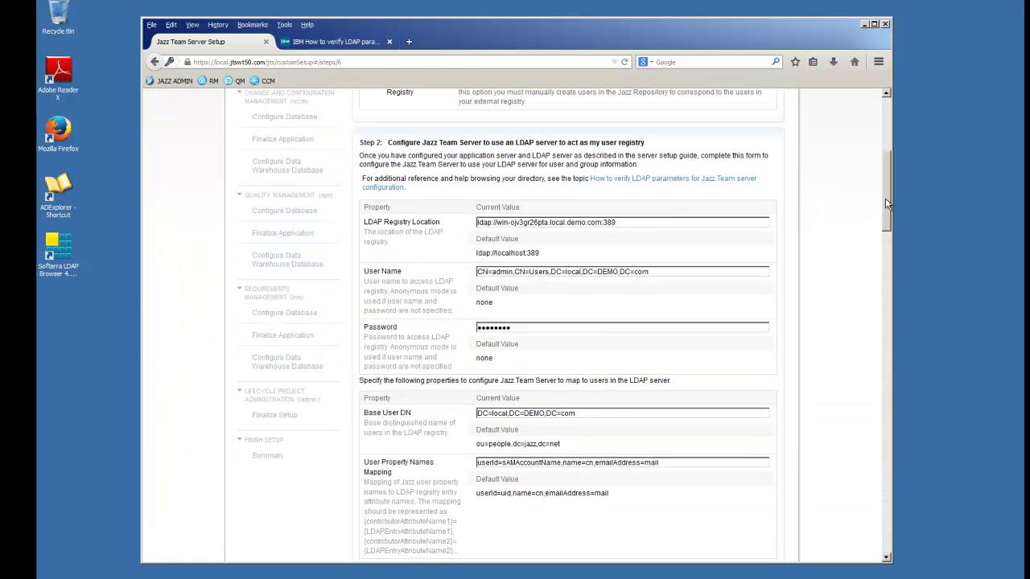
# - Test the LDAP connection and expand the CRJAZ1559W warning about unvalidated group information
pyautogui.scroll(5, 885, 198)
pyautogui.moveTo(893, 185); pyautogui.dragTo(888, 307)
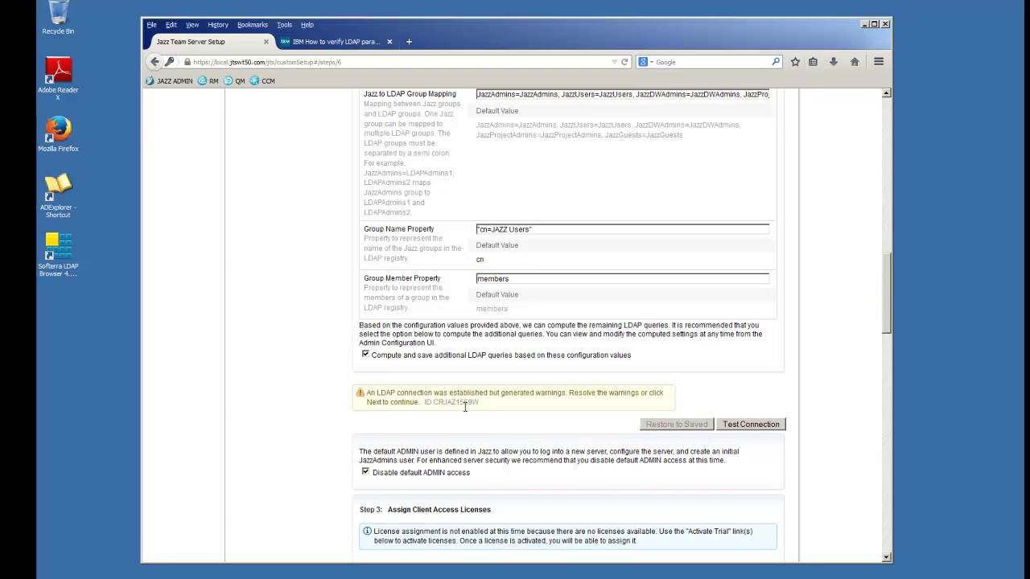
pyautogui.click(754, 427)
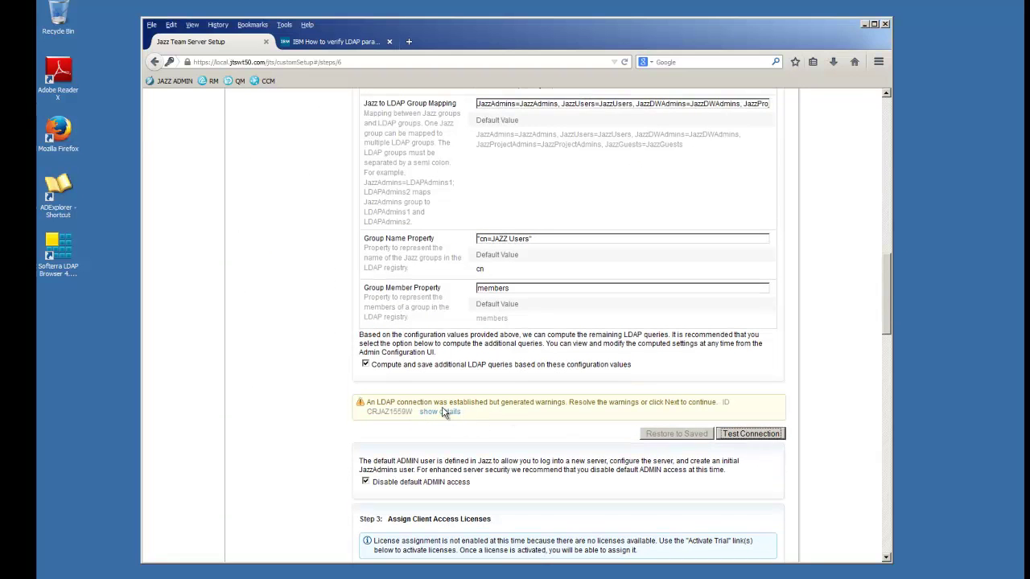
pyautogui.click(441, 412)
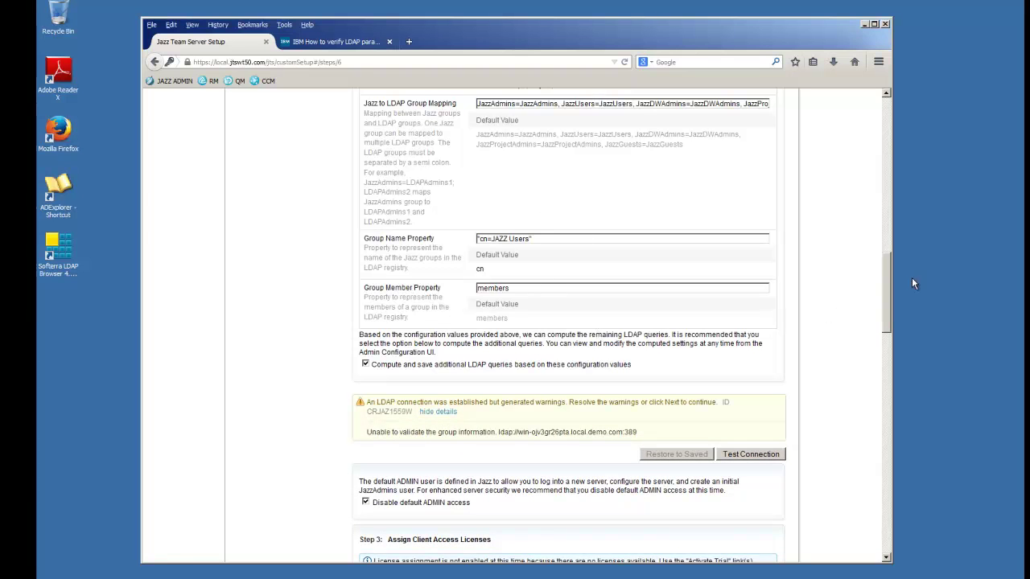
pyautogui.moveTo(886, 274); pyautogui.dragTo(883, 360)
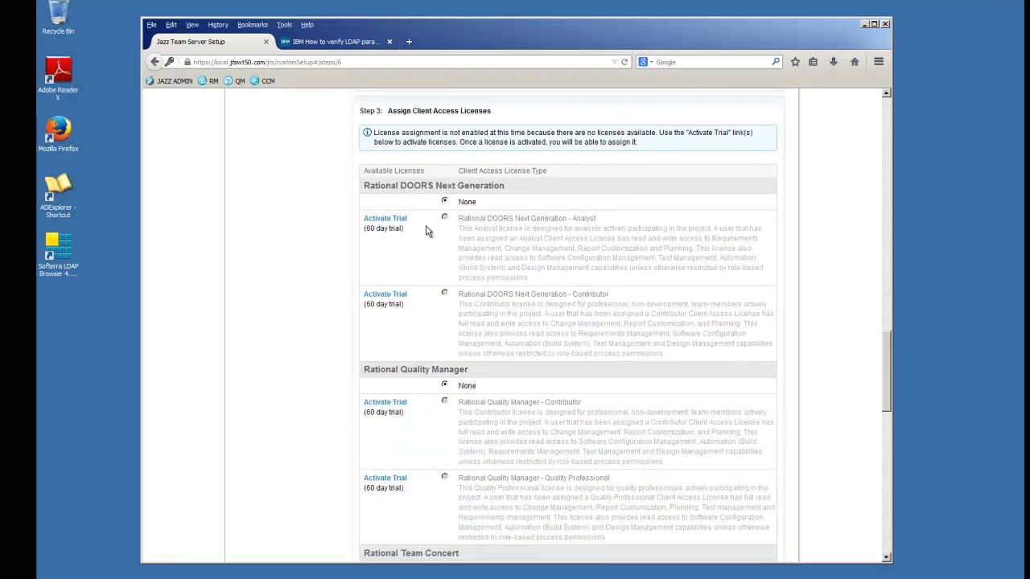
# - Activate trial licenses for DOORS Analyst and Quality Professional, accepting each license agreement
pyautogui.click(375, 220)
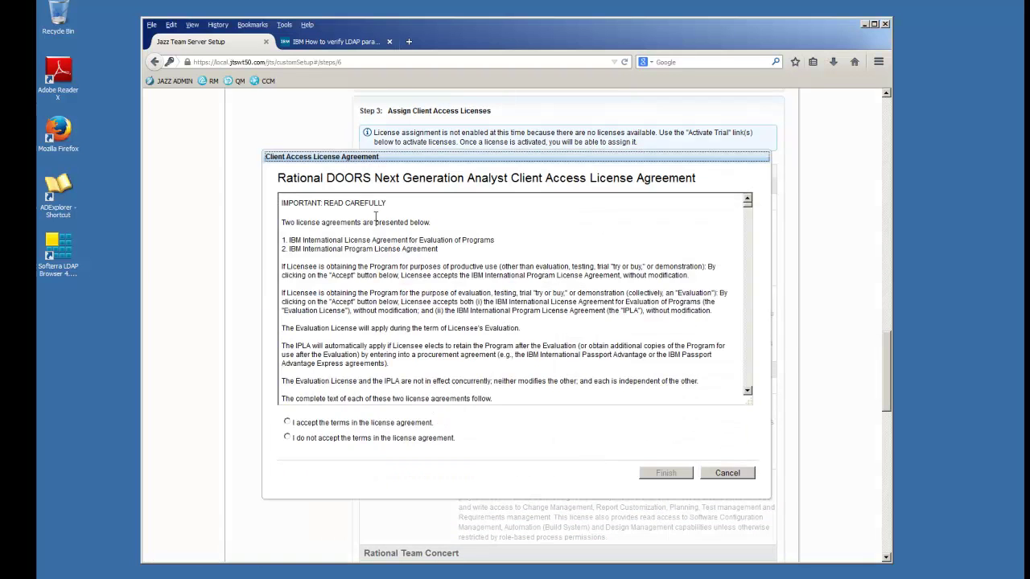
pyautogui.click(288, 423)
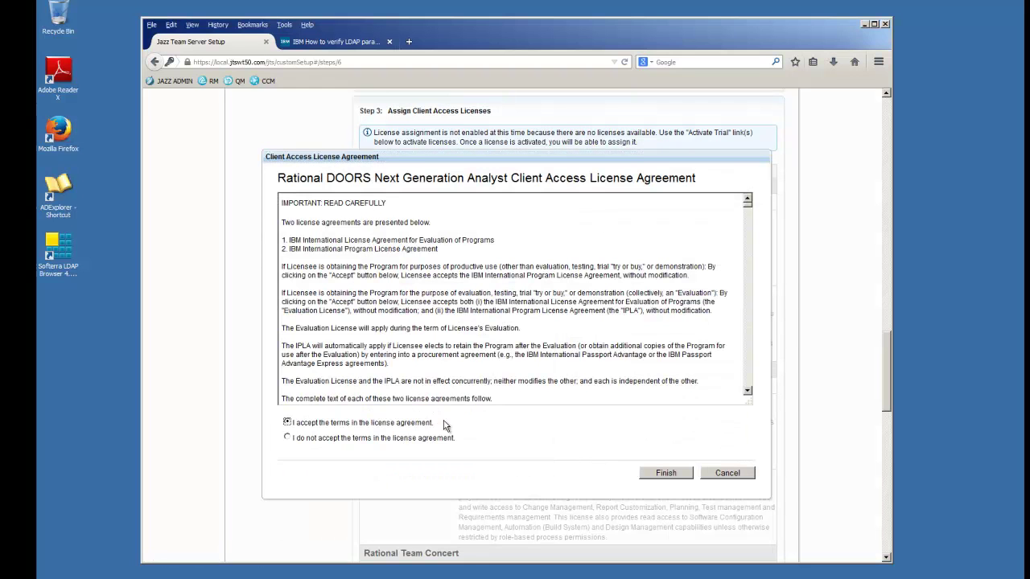
pyautogui.click(666, 473)
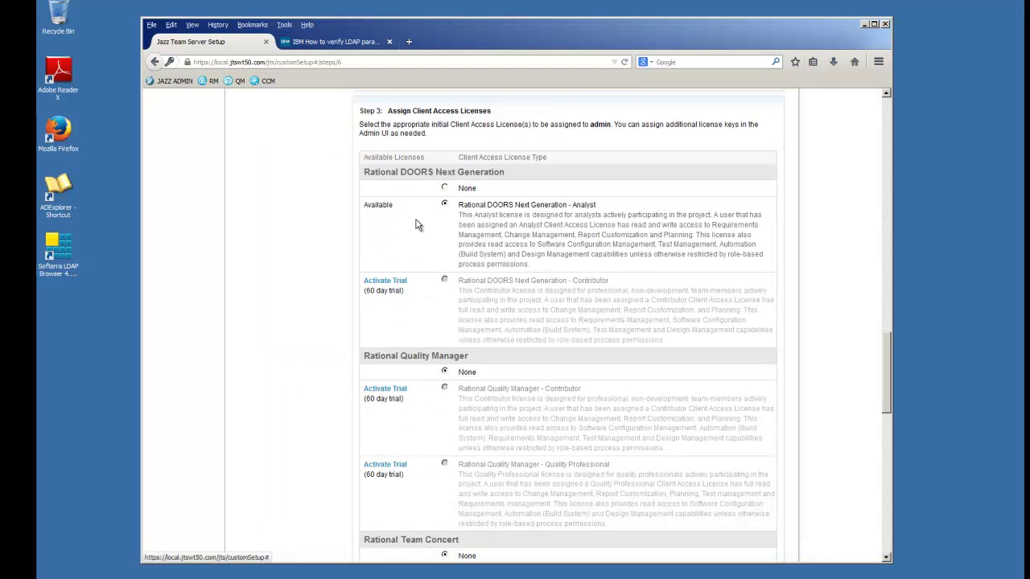
pyautogui.moveTo(887, 346); pyautogui.dragTo(857, 375)
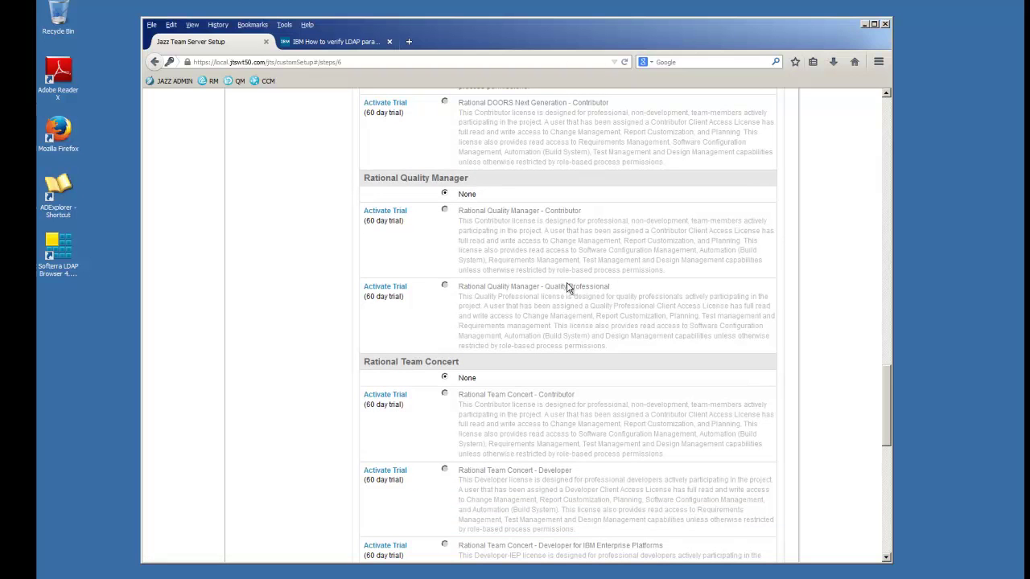
pyautogui.click(393, 290)
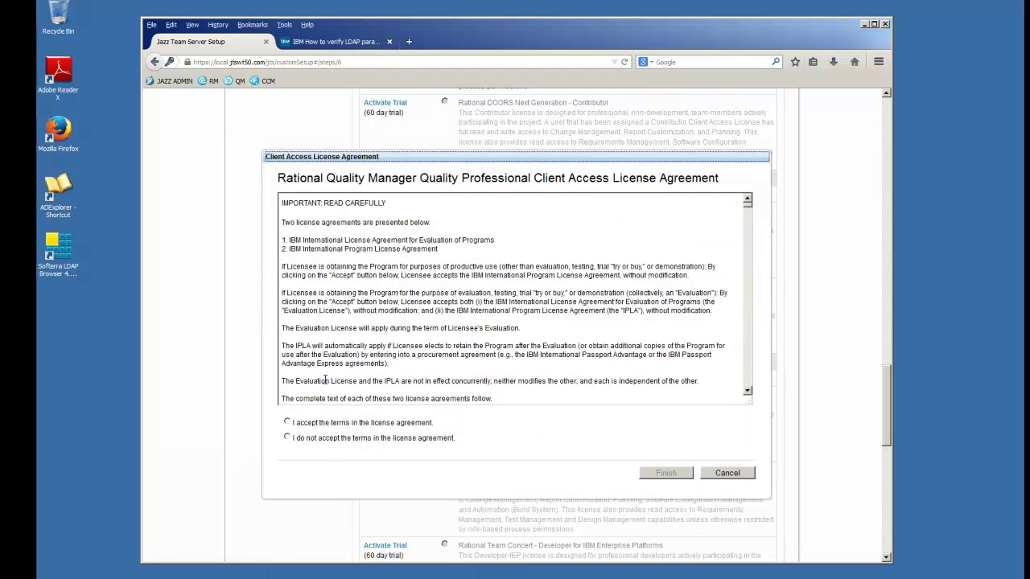
pyautogui.click(288, 422)
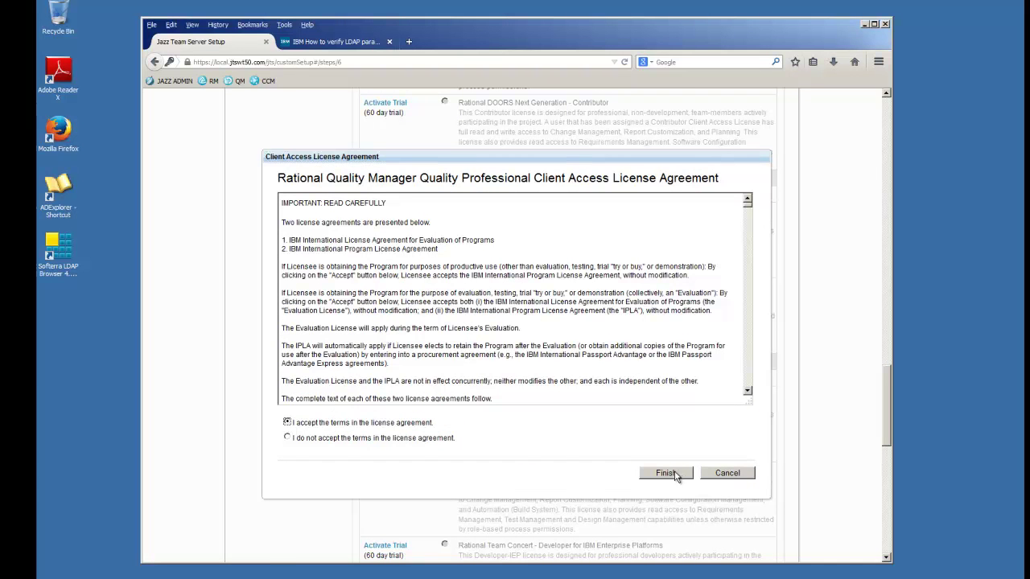
pyautogui.click(684, 473)
pyautogui.moveTo(884, 389); pyautogui.dragTo(881, 437)
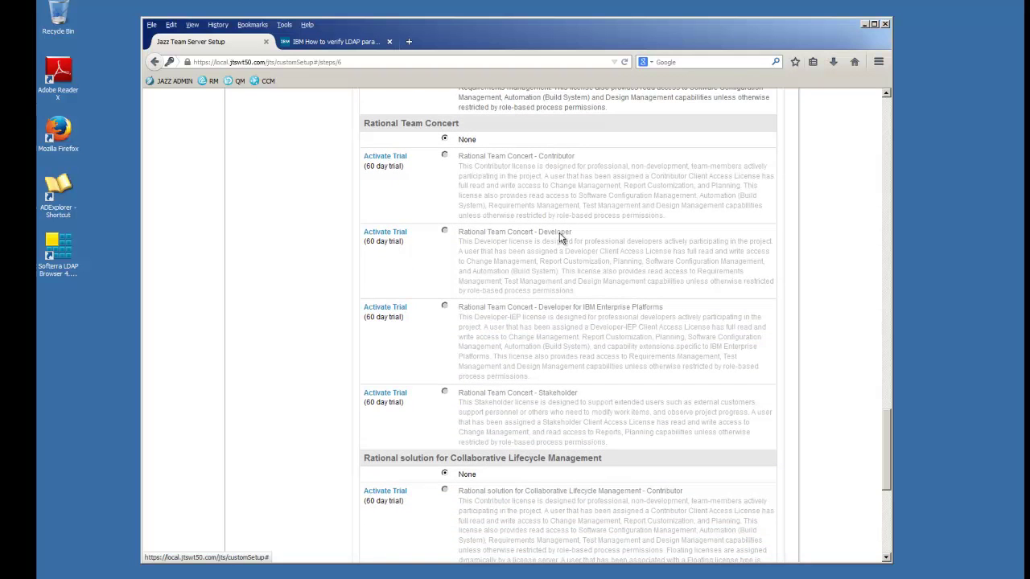
# - Activate the Rational Team Concert - Developer trial license and continue to the data warehouse step
pyautogui.click(385, 232)
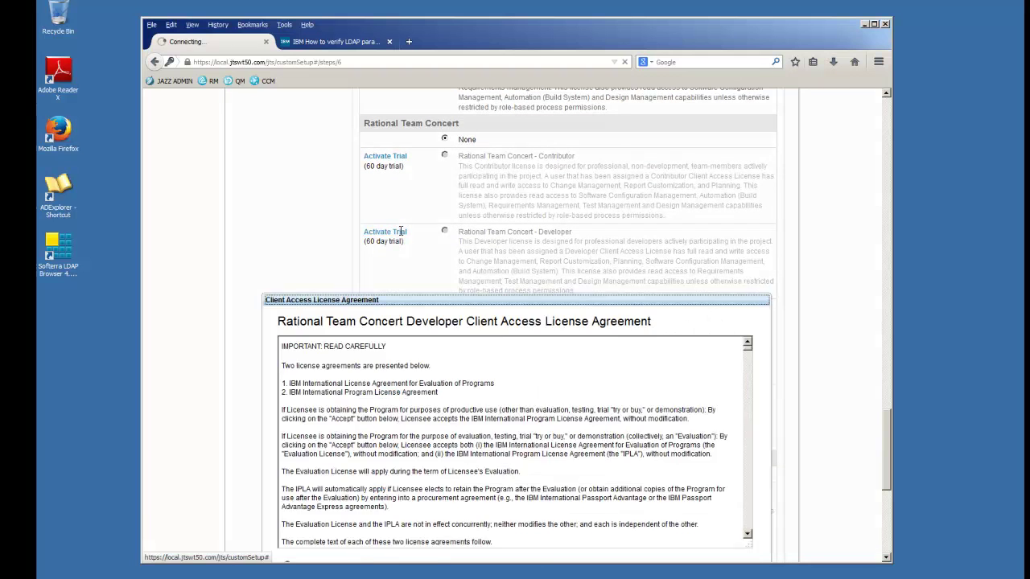
pyautogui.click(288, 422)
pyautogui.click(664, 473)
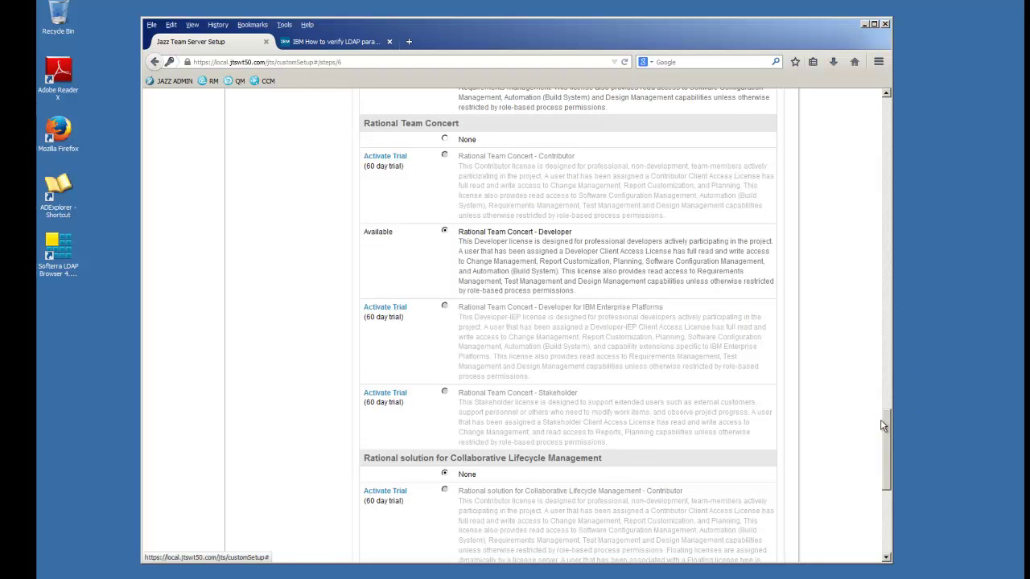
pyautogui.moveTo(888, 435); pyautogui.dragTo(885, 480)
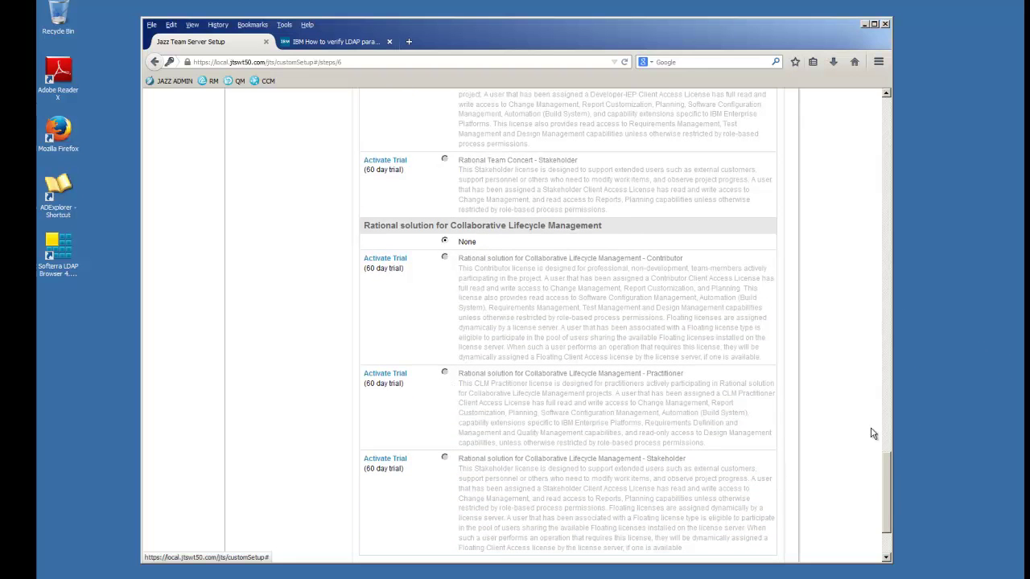
pyautogui.moveTo(885, 476); pyautogui.dragTo(888, 515)
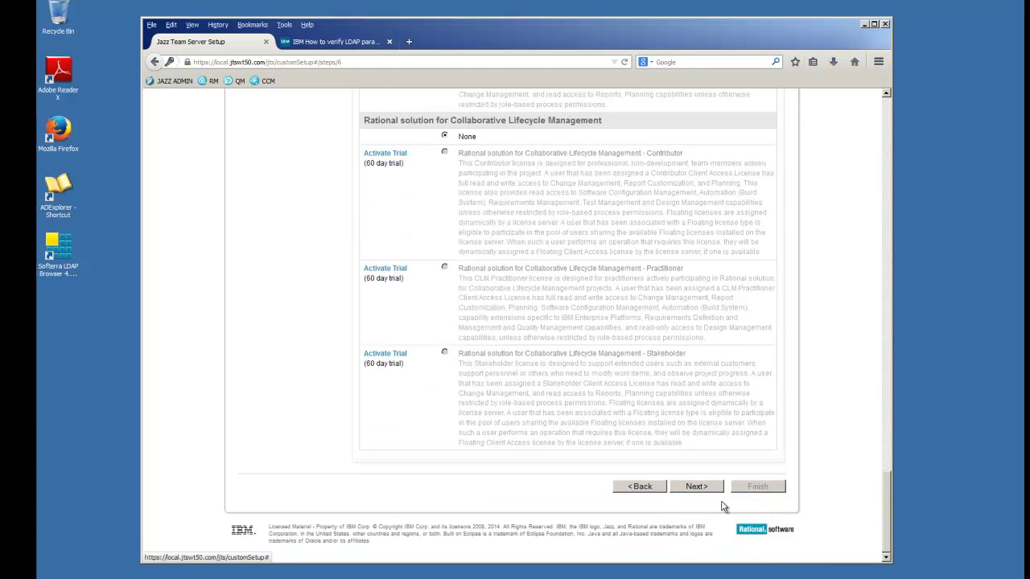
pyautogui.click(697, 487)
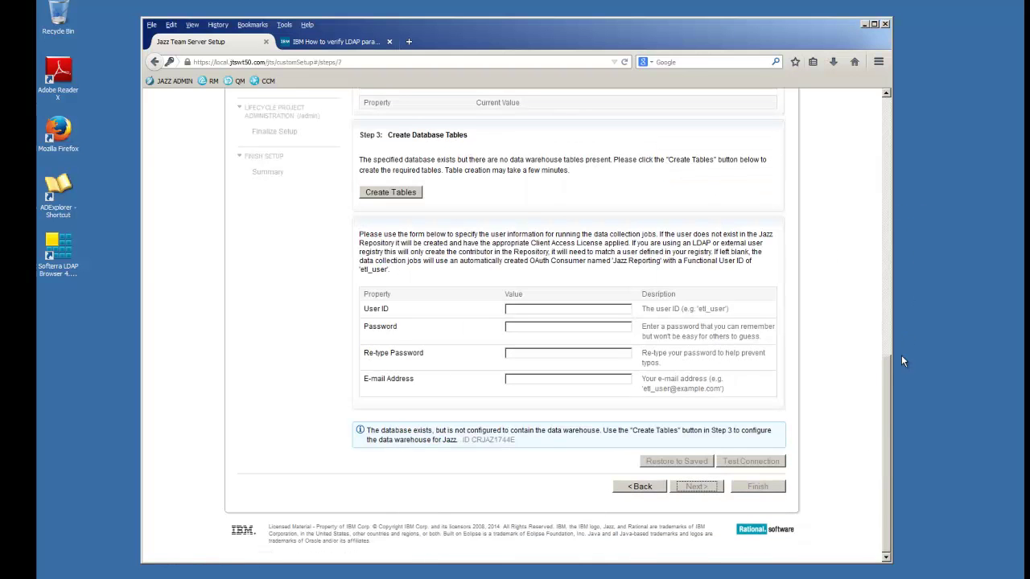
# - Set the data warehouse vendor to DB2 and enter the JDBC password
pyautogui.moveTo(888, 372); pyautogui.dragTo(888, 178)
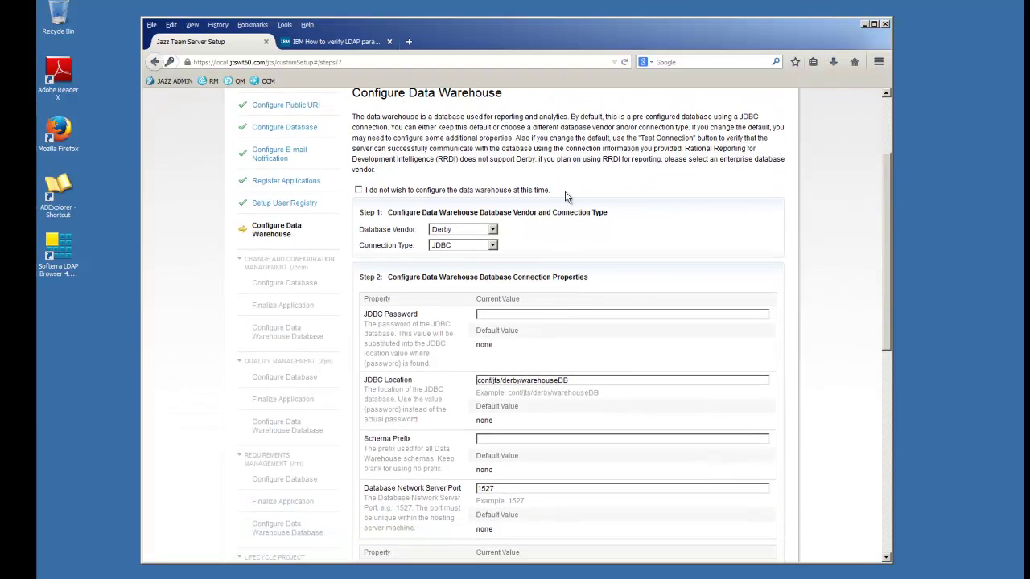
pyautogui.click(492, 230)
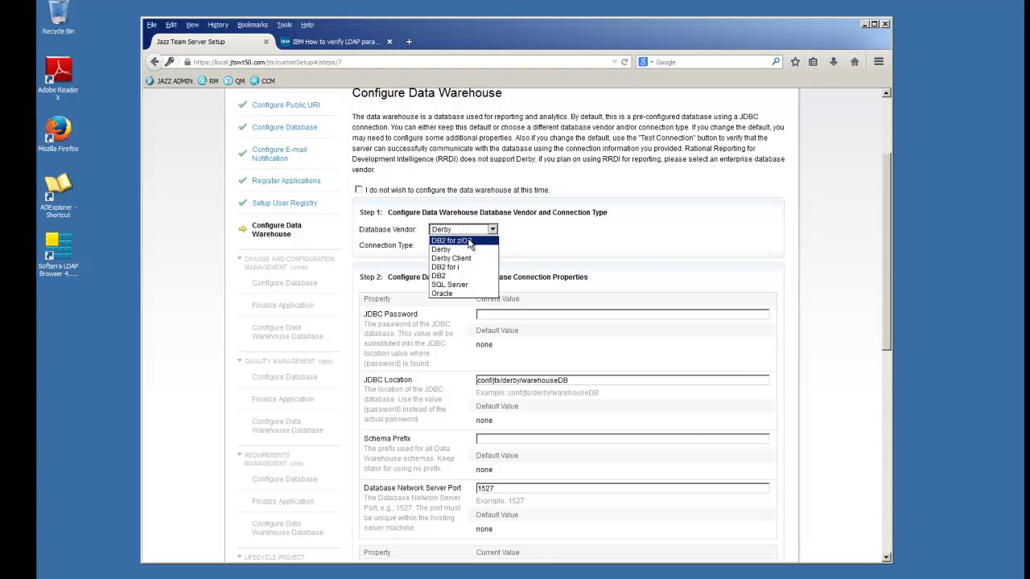
pyautogui.click(448, 276)
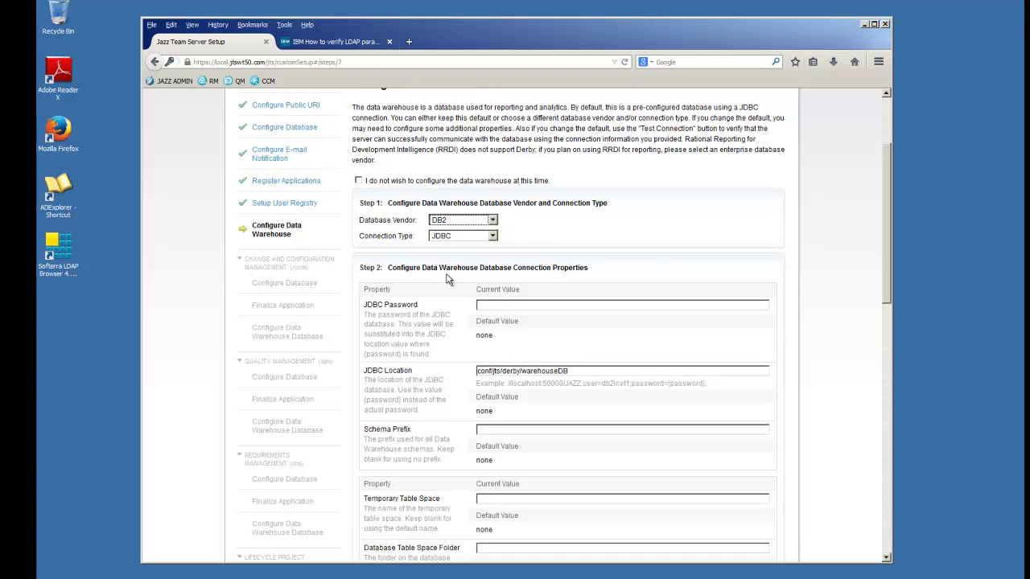
pyautogui.click(515, 307)
pyautogui.write('••')
pyautogui.press('Tab')
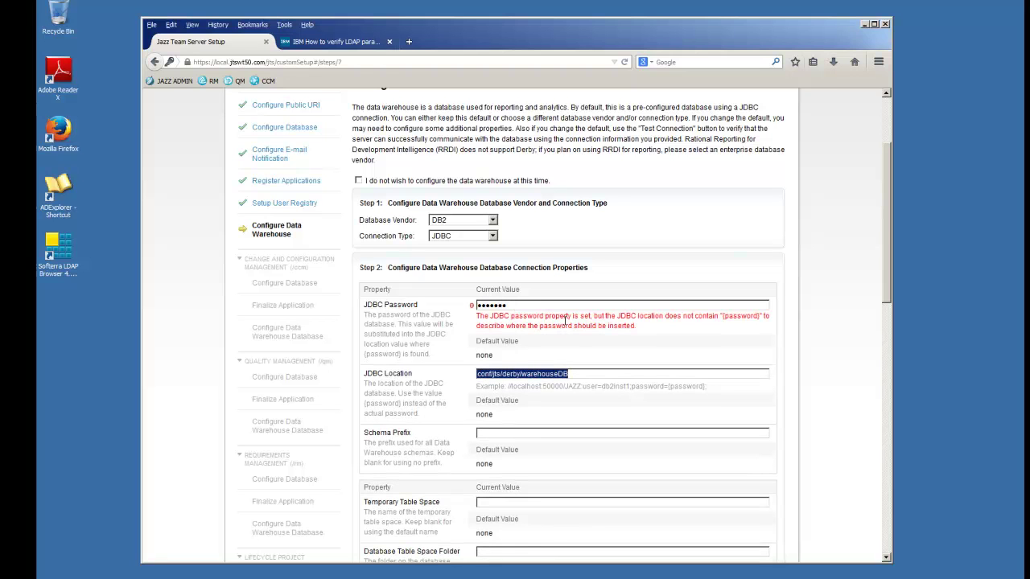
# - Point JDBC Location at localhost:50000/DW from the example URL, updating the user and removing the Derby path
pyautogui.moveTo(708, 387); pyautogui.dragTo(521, 387)
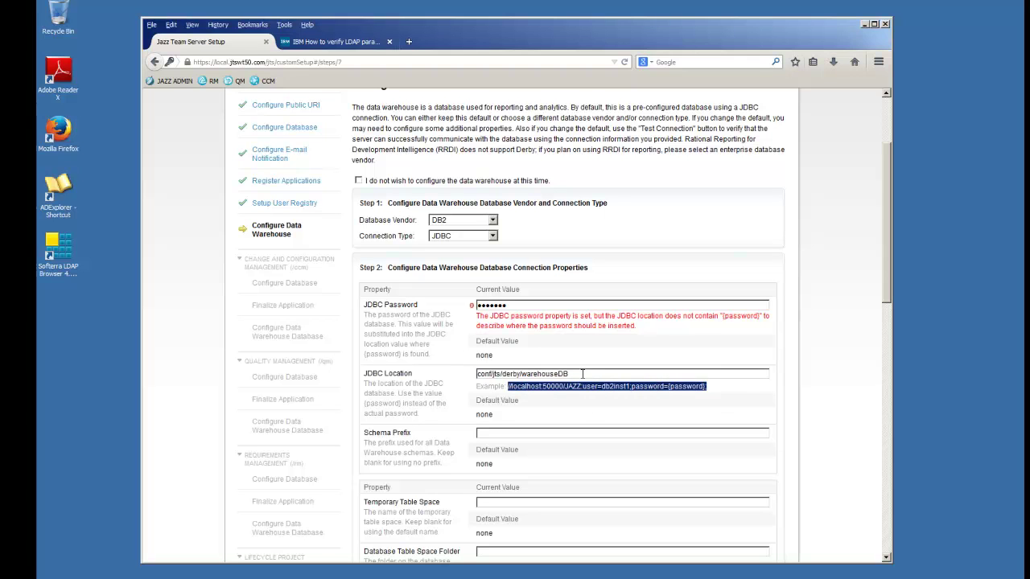
pyautogui.tripleClick(585, 373)
pyautogui.press('Home')
pyautogui.hotkey('ctrl', 'v')
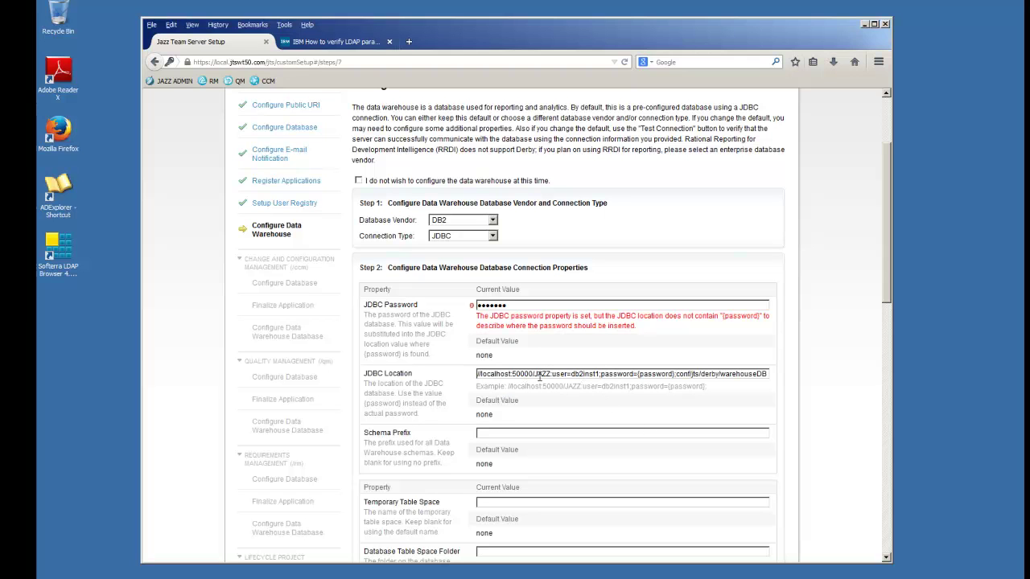
pyautogui.doubleClick(543, 374)
pyautogui.write('DW')
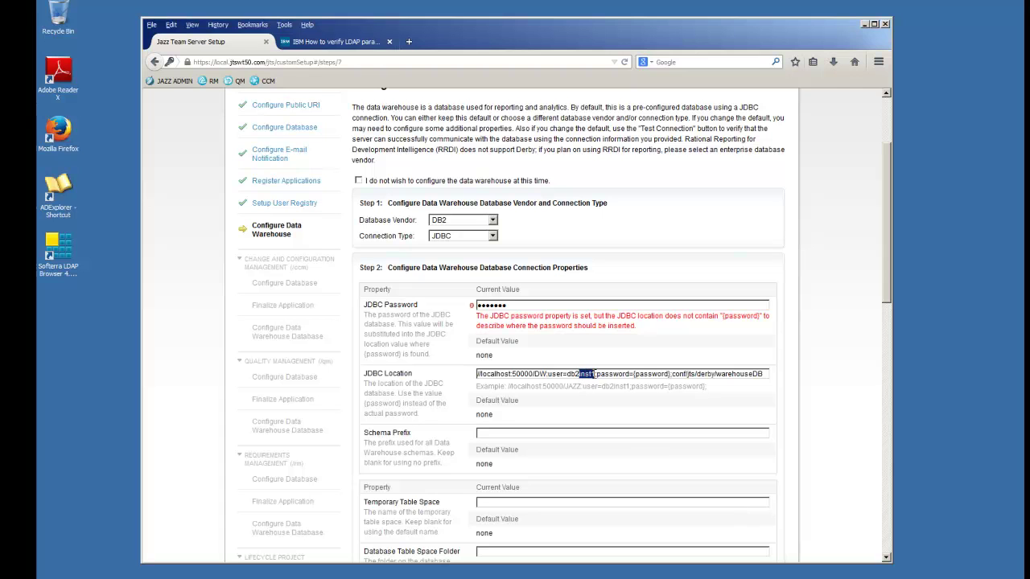
pyautogui.write('admin')
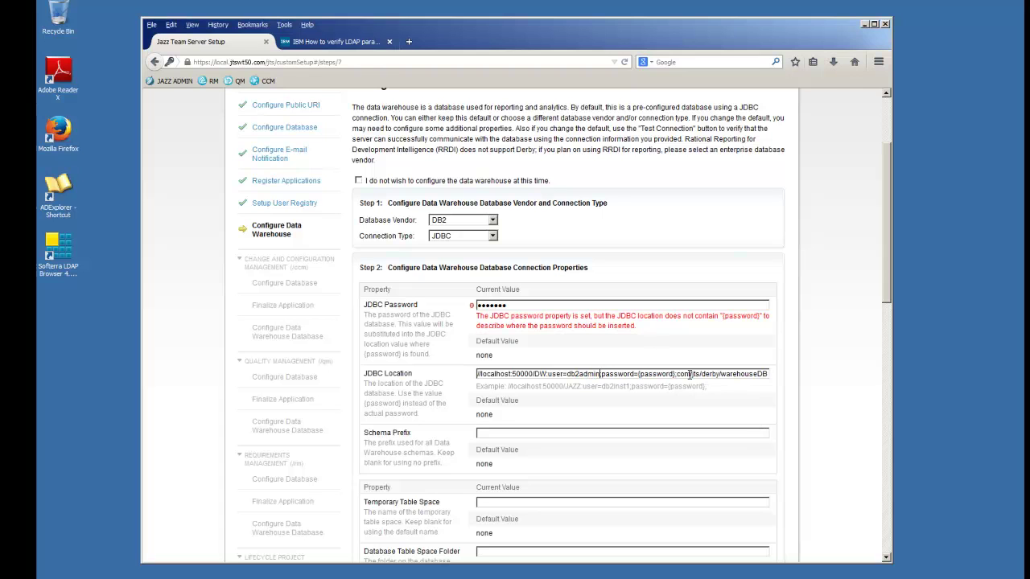
pyautogui.moveTo(677, 373); pyautogui.dragTo(856, 391)
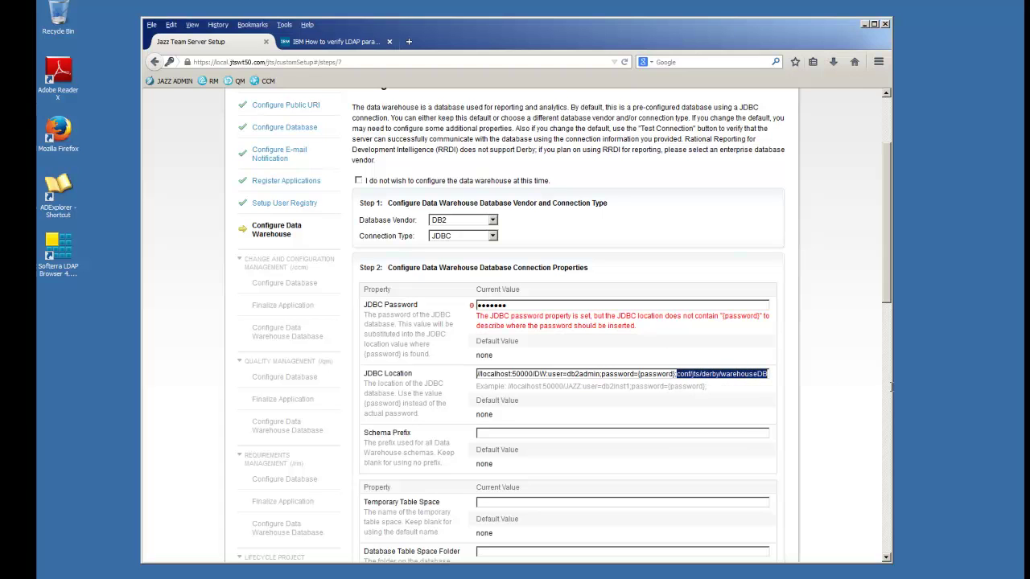
pyautogui.press('Delete')
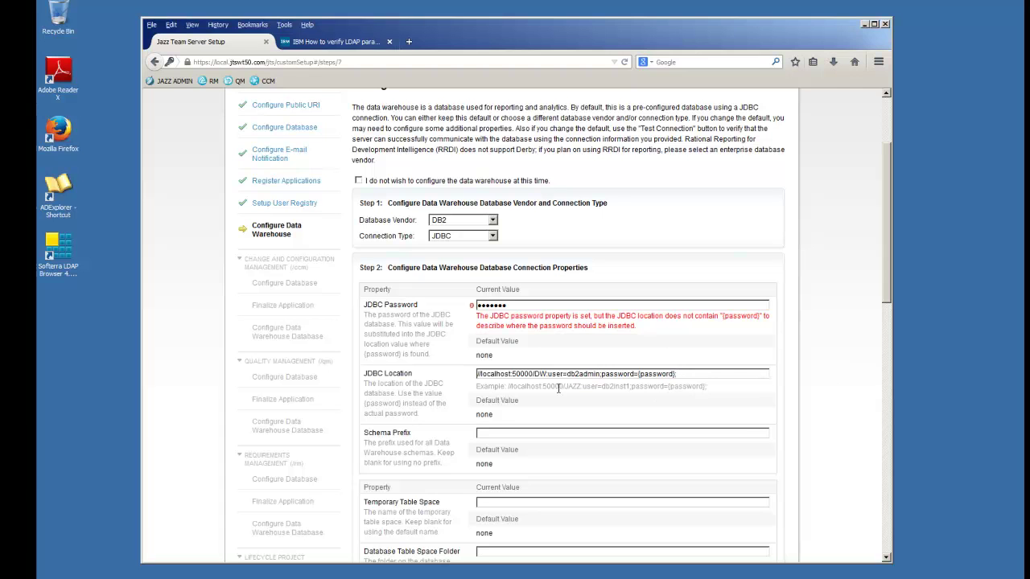
pyautogui.moveTo(885, 254); pyautogui.dragTo(900, 334)
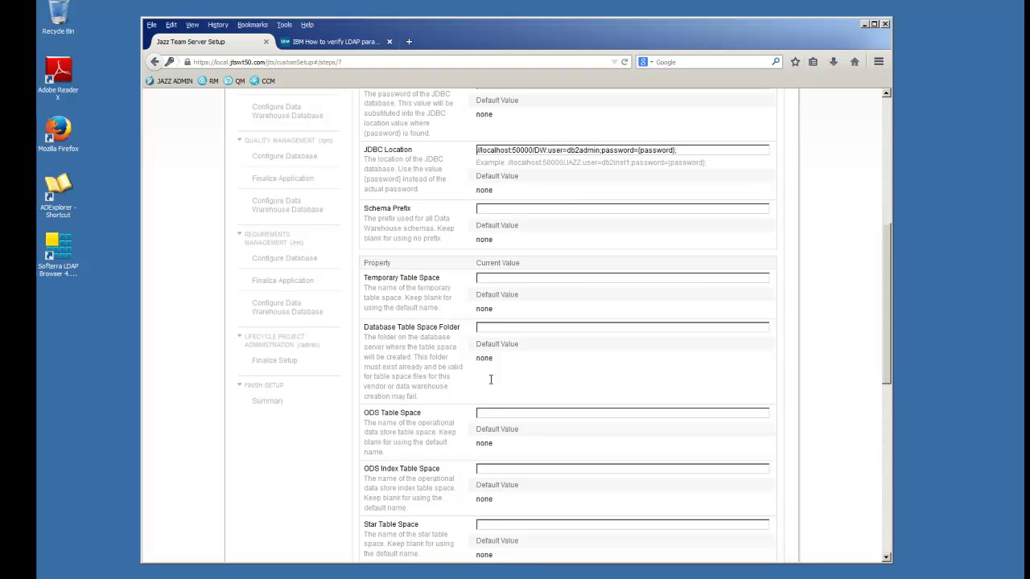
# - Fill in the etl_user data collection ID, password and e-mail, then test the connection
pyautogui.moveTo(889, 357); pyautogui.dragTo(881, 511)
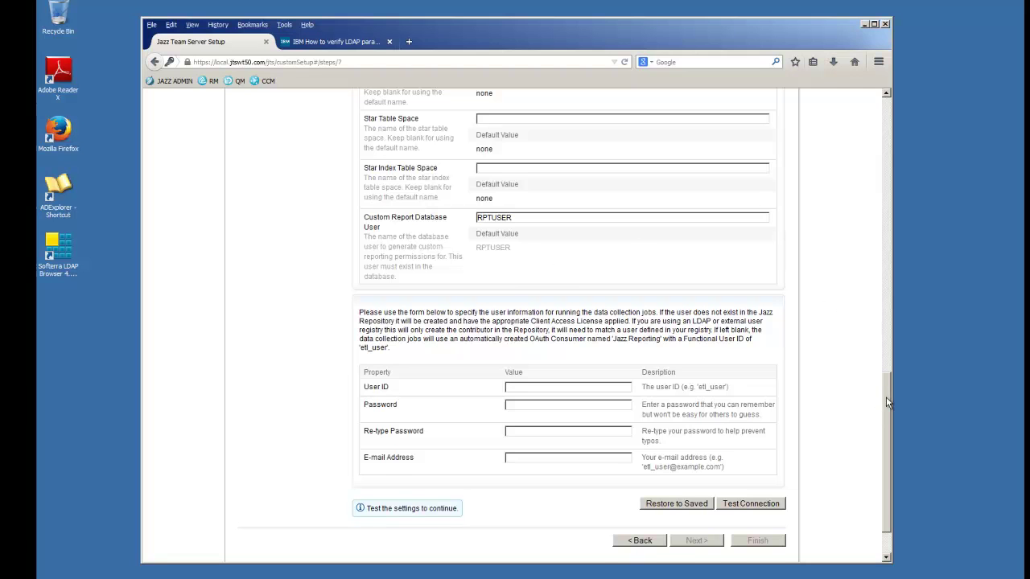
pyautogui.scroll(-2, 887, 400)
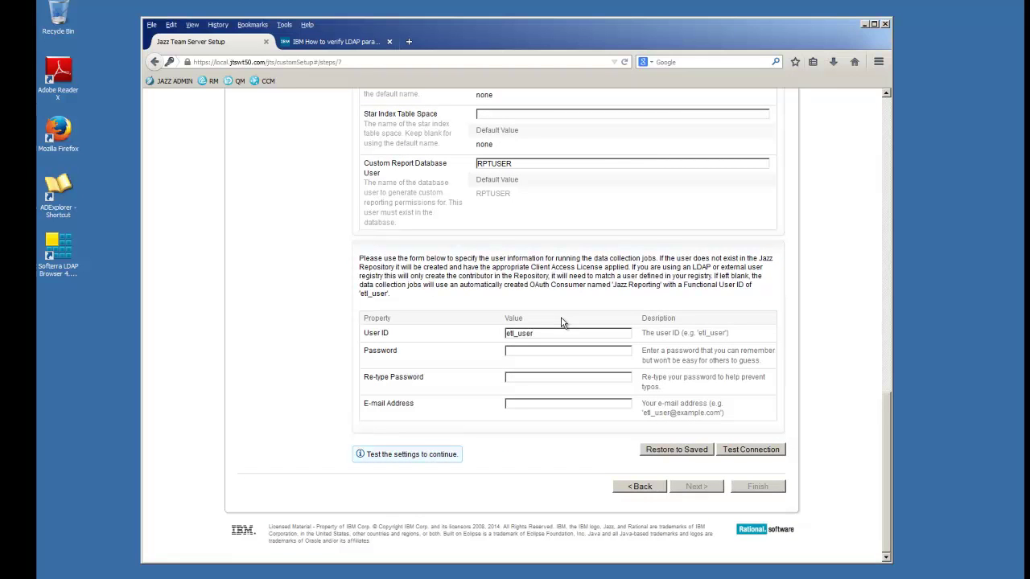
pyautogui.press('Tab')
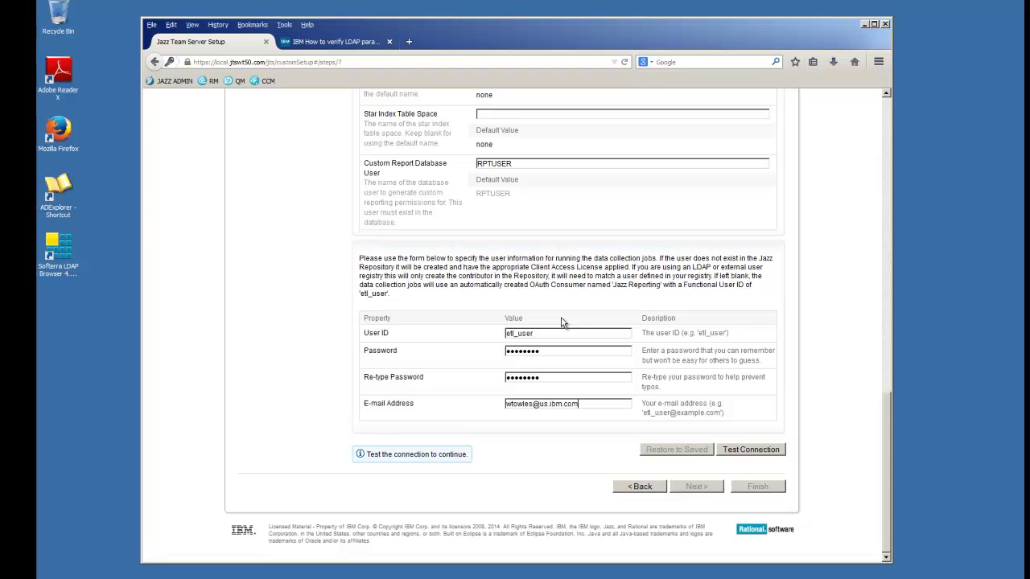
pyautogui.click(746, 451)
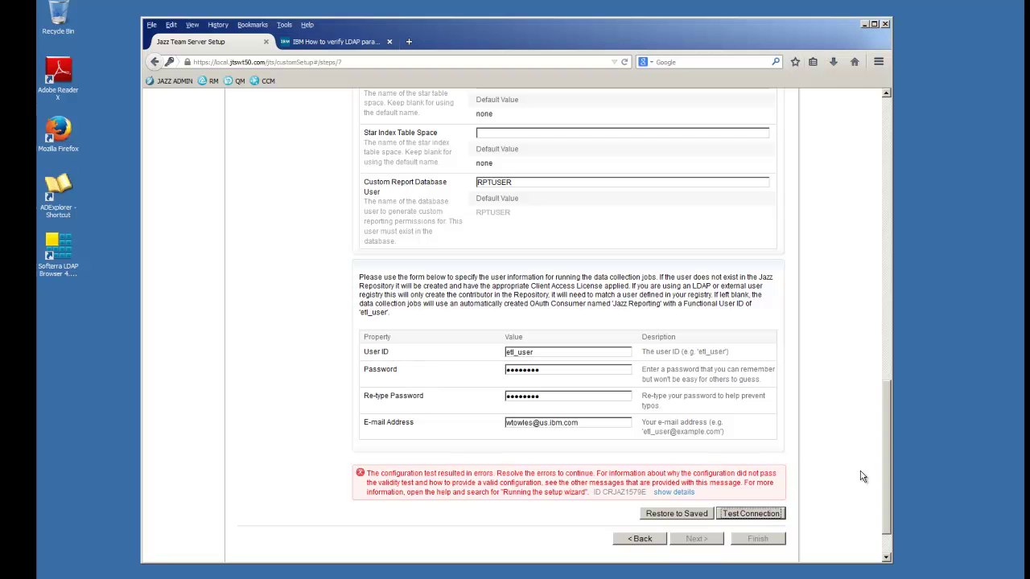
# - Re-enter the data warehouse JDBC password after the failed configuration test
pyautogui.moveTo(890, 449); pyautogui.dragTo(884, 248)
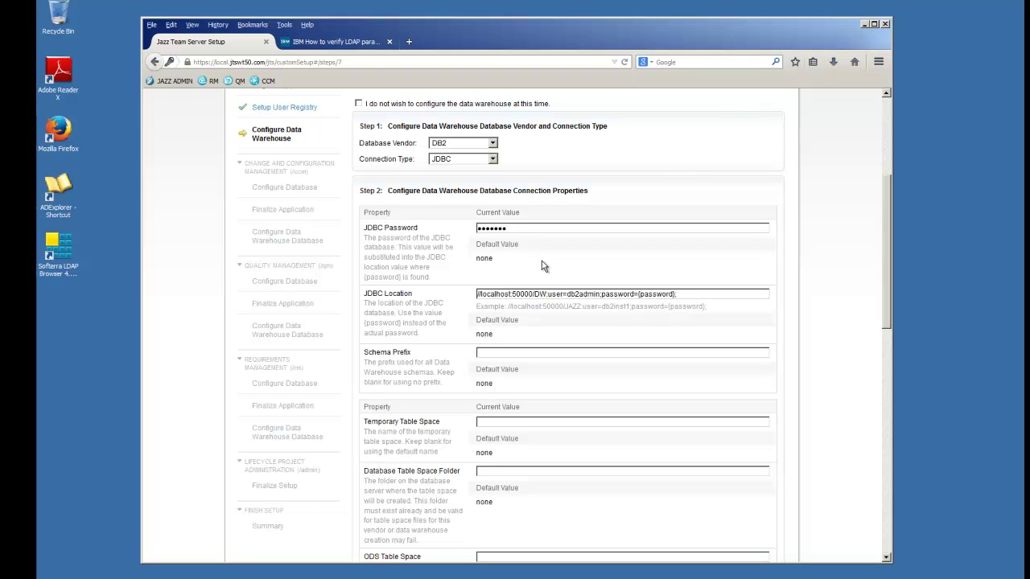
pyautogui.moveTo(508, 228); pyautogui.dragTo(436, 229)
pyautogui.write('••')
pyautogui.moveTo(888, 272); pyautogui.dragTo(875, 492)
pyautogui.scroll(-1, 875, 492)
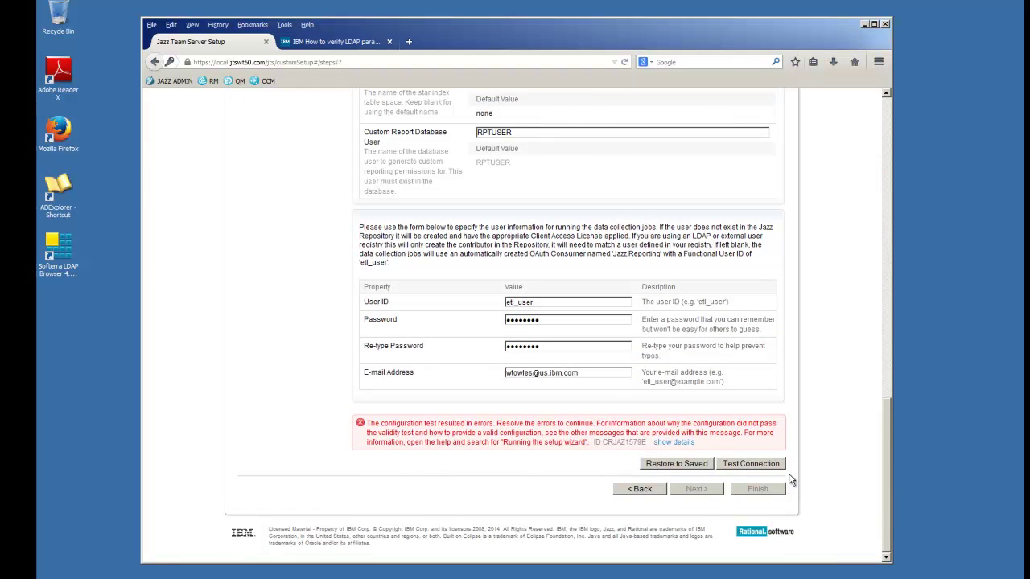
pyautogui.click(773, 466)
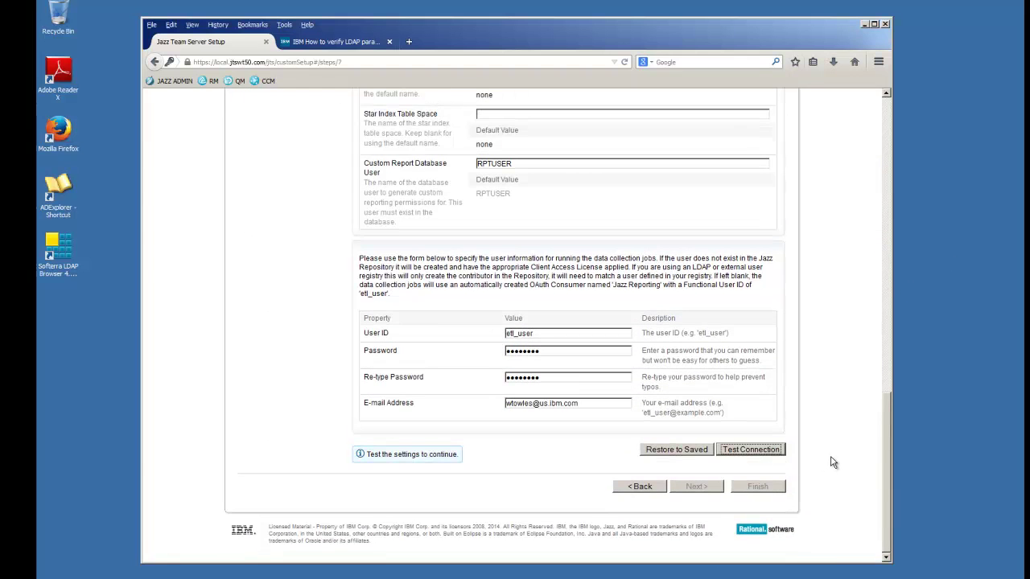
# - Rerun the connection test, create the data warehouse tables, and proceed to the CCM database step
pyautogui.click(752, 453)
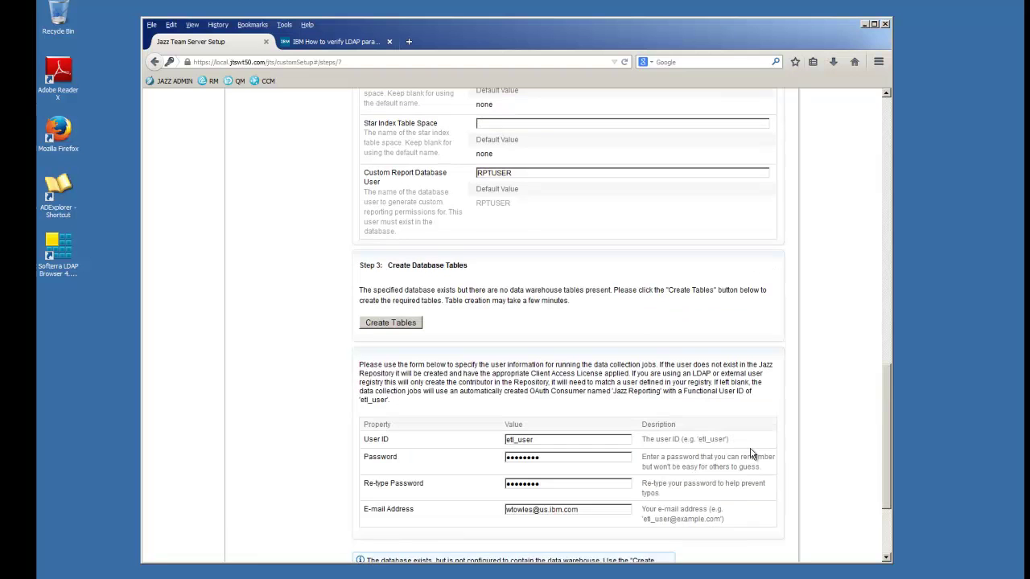
pyautogui.moveTo(889, 403)
pyautogui.mouseDown()
pyautogui.moveTo(874, 468)
pyautogui.moveTo(880, 378)
pyautogui.moveTo(882, 404)
pyautogui.mouseUp()
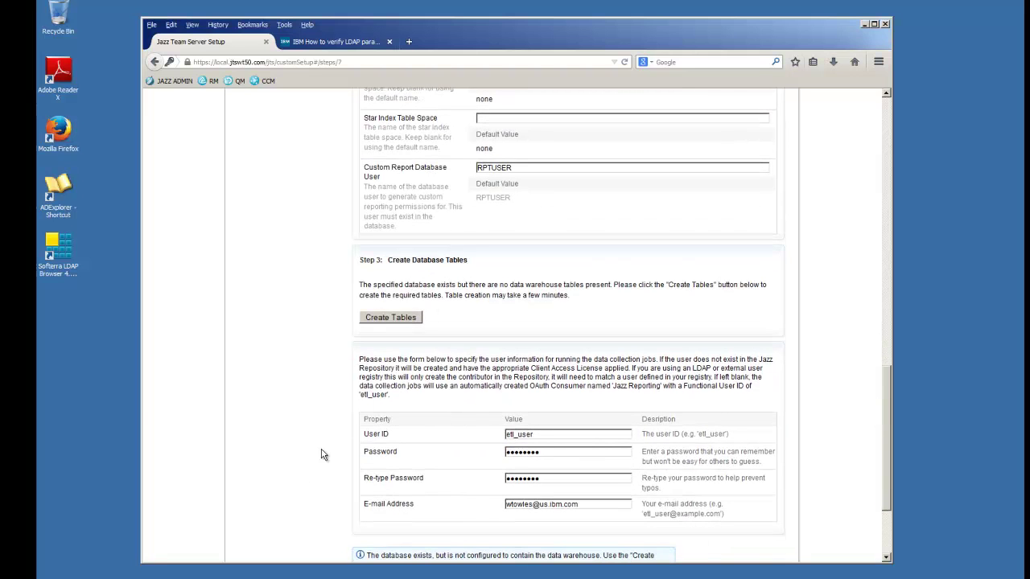
pyautogui.click(385, 317)
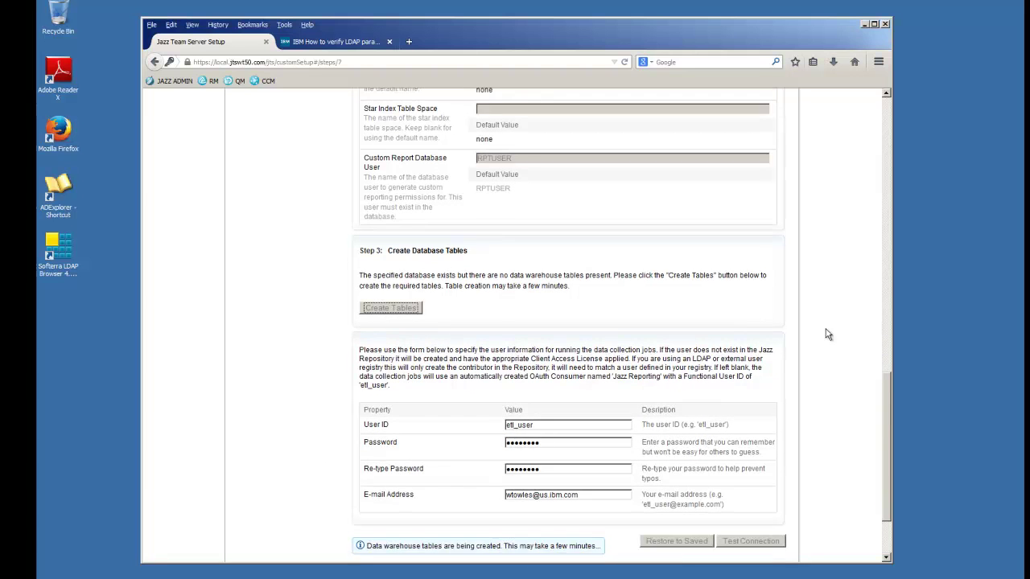
pyautogui.moveTo(885, 383); pyautogui.dragTo(898, 435)
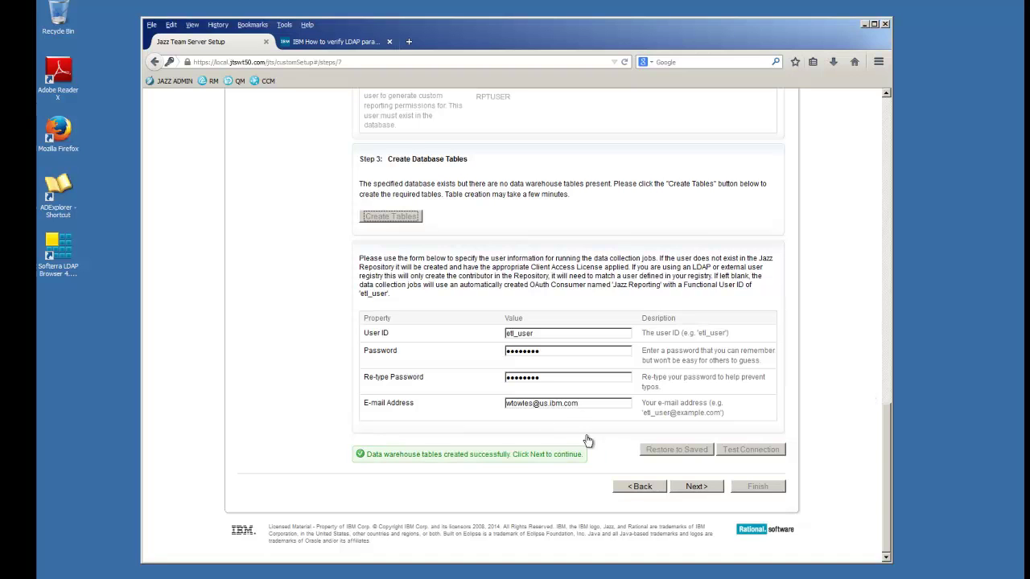
pyautogui.click(695, 487)
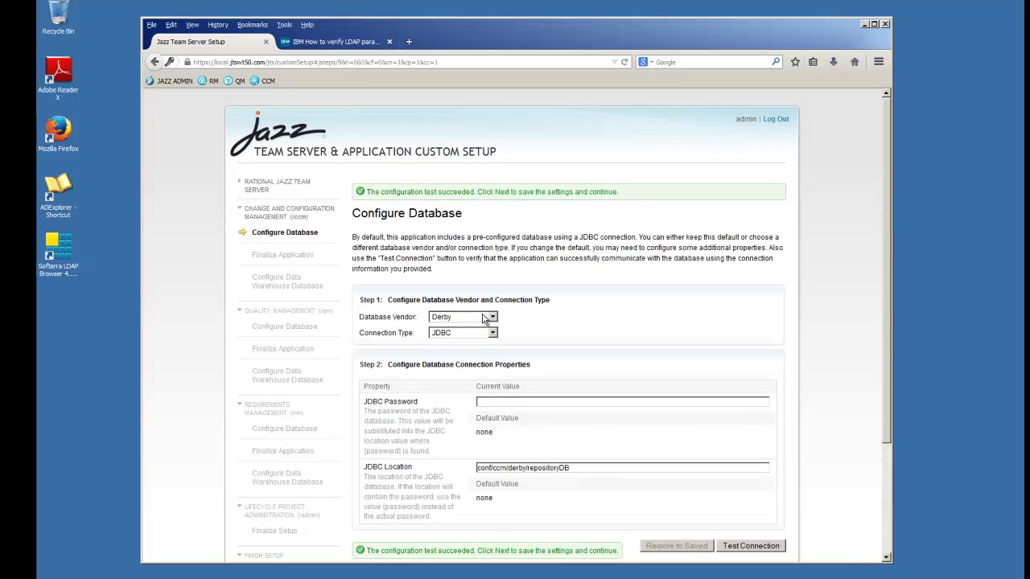
# - Set the CCM database to DB2 with JDBC Location //localhost:50000/CCM:user=db2admin
pyautogui.click(491, 318)
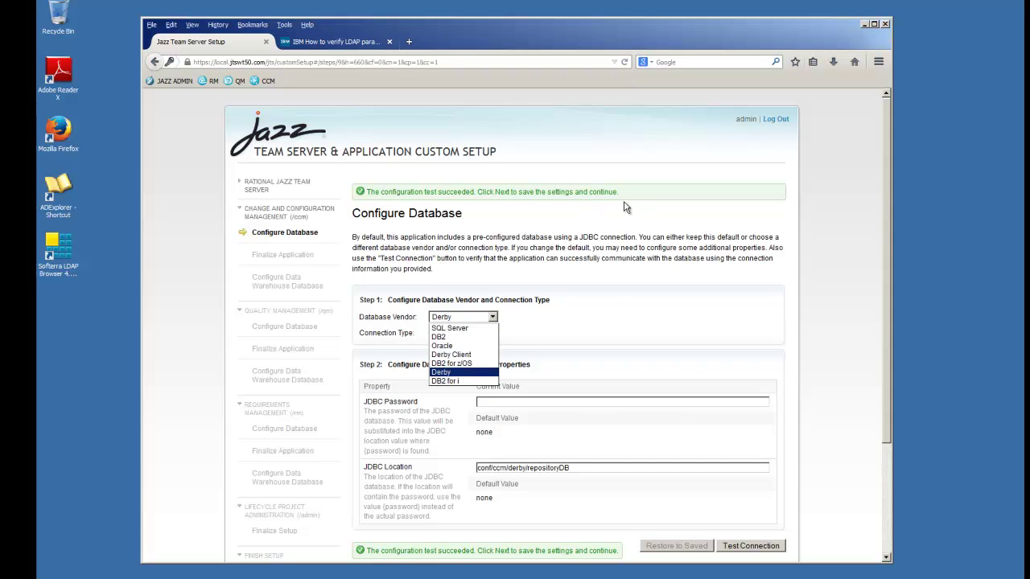
pyautogui.click(445, 338)
pyautogui.scroll(-3, 890, 349)
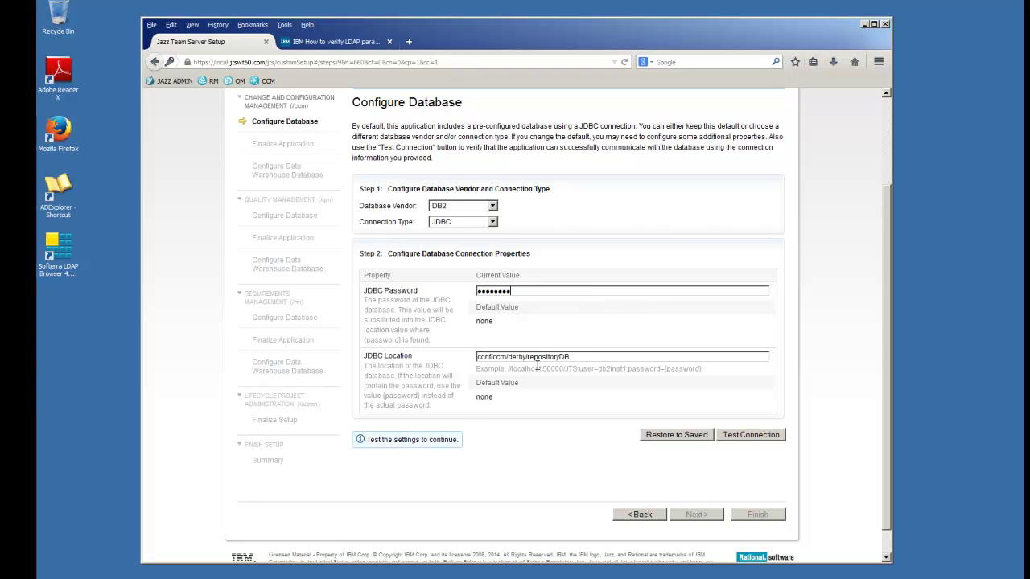
pyautogui.moveTo(581, 363); pyautogui.dragTo(434, 357)
pyautogui.hotkey('ctrl', 'v')
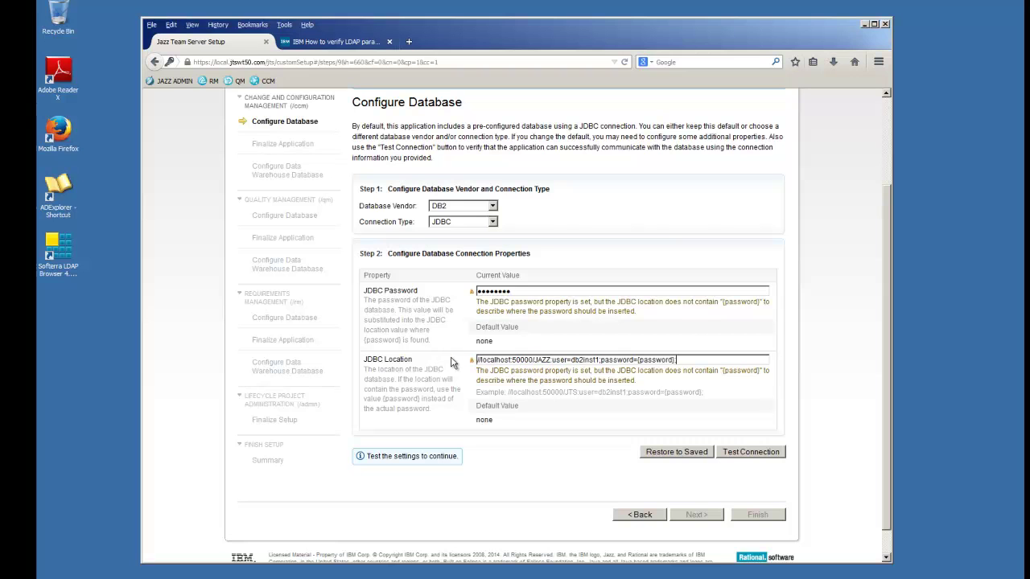
pyautogui.doubleClick(542, 361)
pyautogui.write('CCM')
pyautogui.press('BackSpace')
pyautogui.press('BackSpace')
pyautogui.press('BackSpace')
pyautogui.press('BackSpace')
pyautogui.press('BackSpace')
pyautogui.write('admin')
pyautogui.click(748, 452)
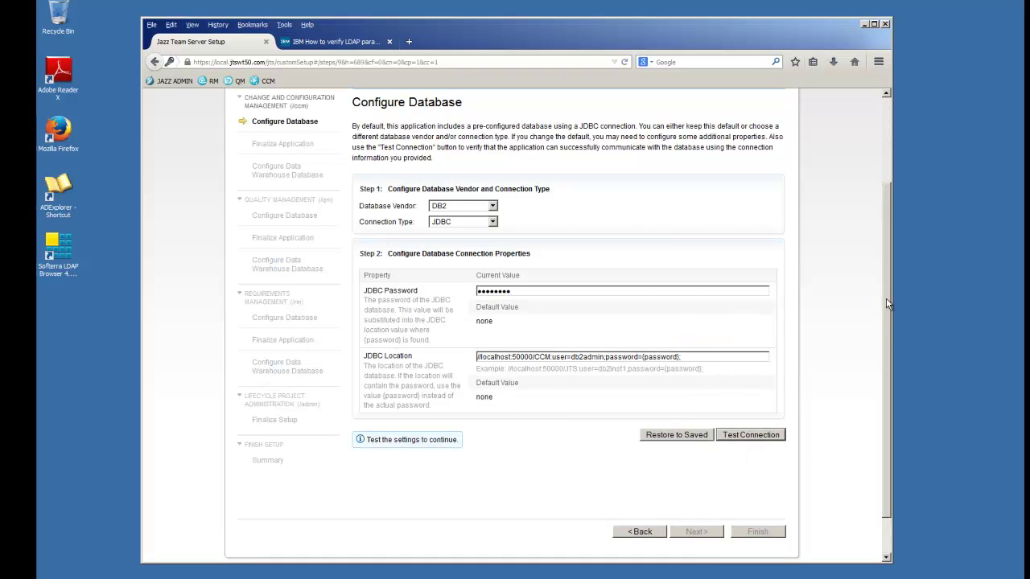
# - Test the CCM connection, create its Jazz tables, and advance to Finalize Application
pyautogui.click(756, 437)
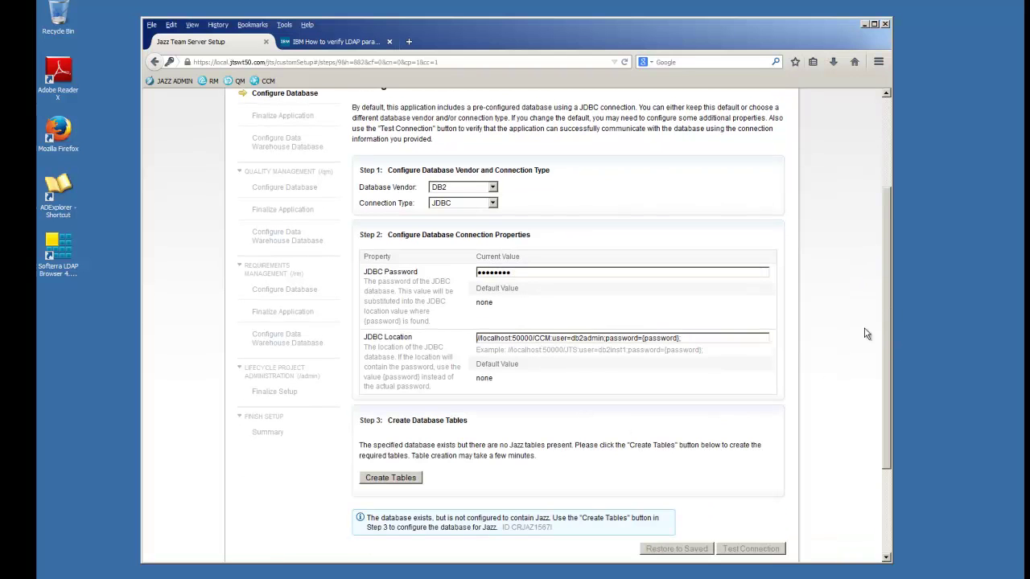
pyautogui.moveTo(888, 296); pyautogui.dragTo(883, 369)
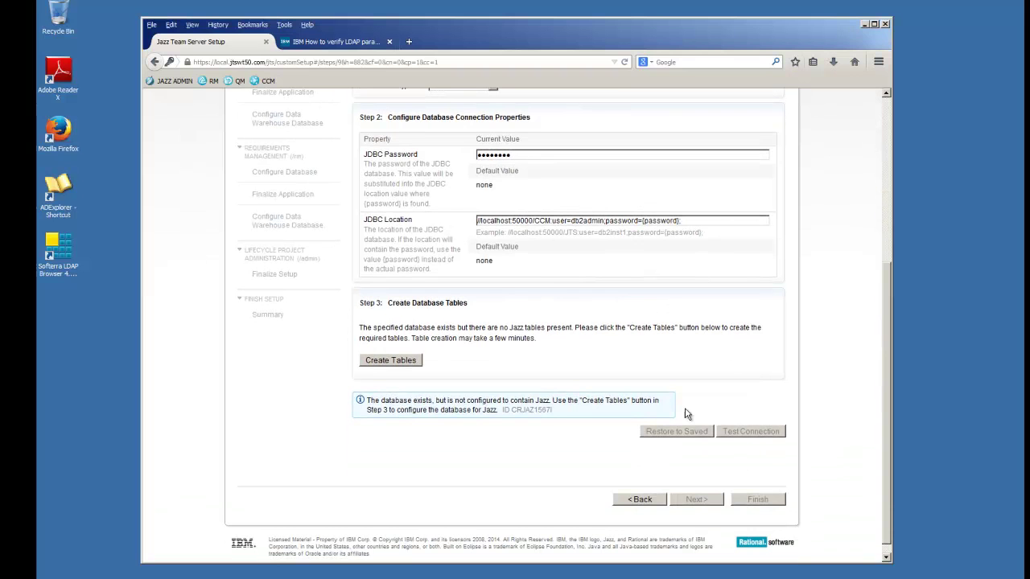
pyautogui.click(380, 361)
pyautogui.scroll(-1, 885, 294)
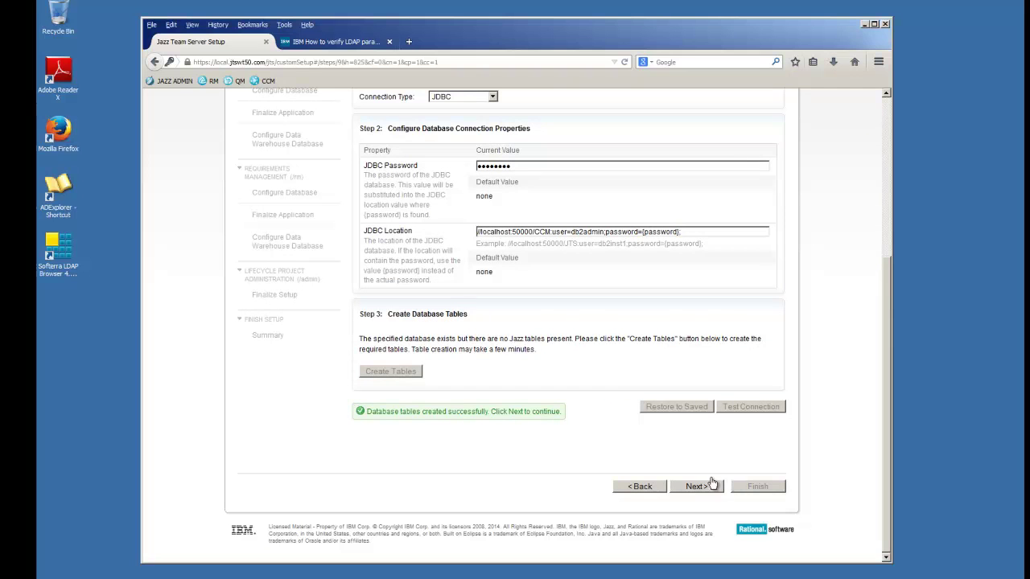
pyautogui.click(697, 486)
pyautogui.moveTo(882, 281); pyautogui.dragTo(877, 129)
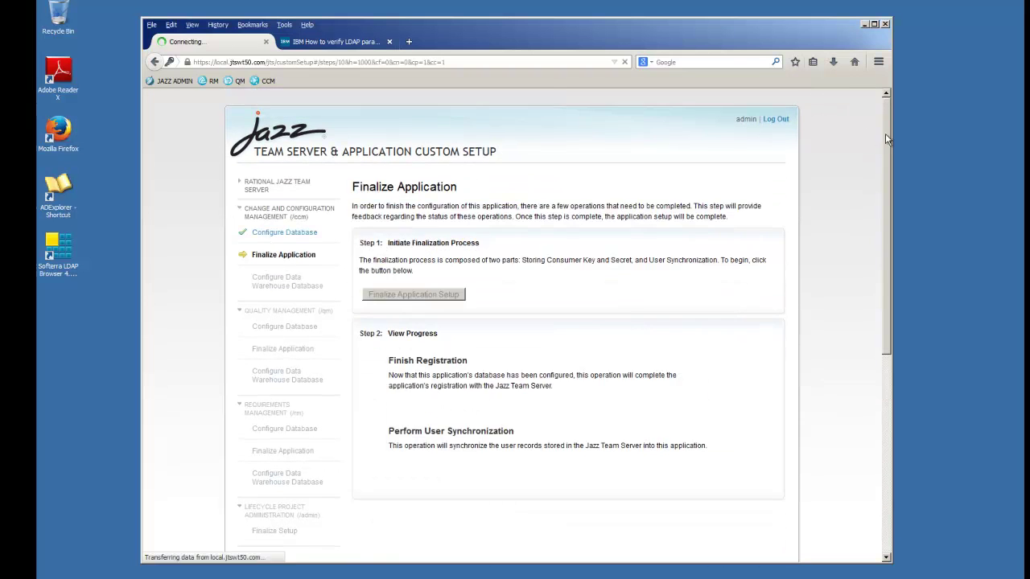
# - Run Finalize Application Setup for CCM and advance to its data warehouse step
pyautogui.click(415, 294)
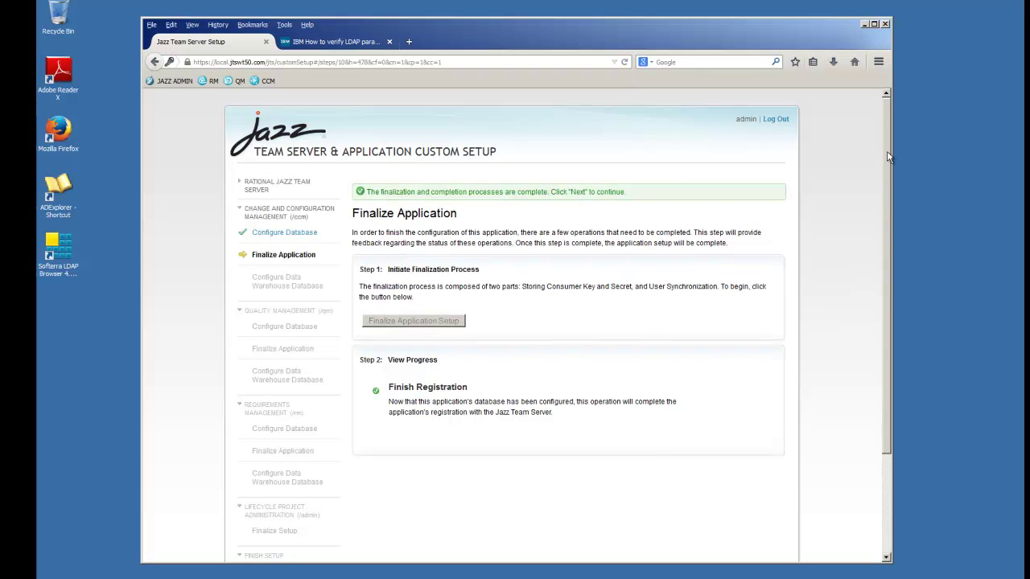
pyautogui.moveTo(887, 156); pyautogui.dragTo(886, 276)
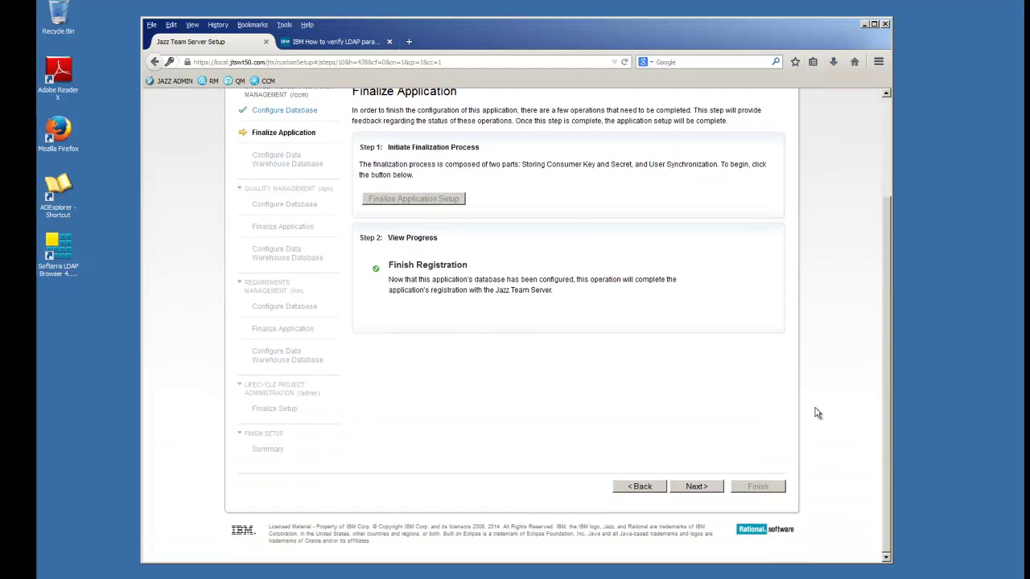
pyautogui.click(702, 487)
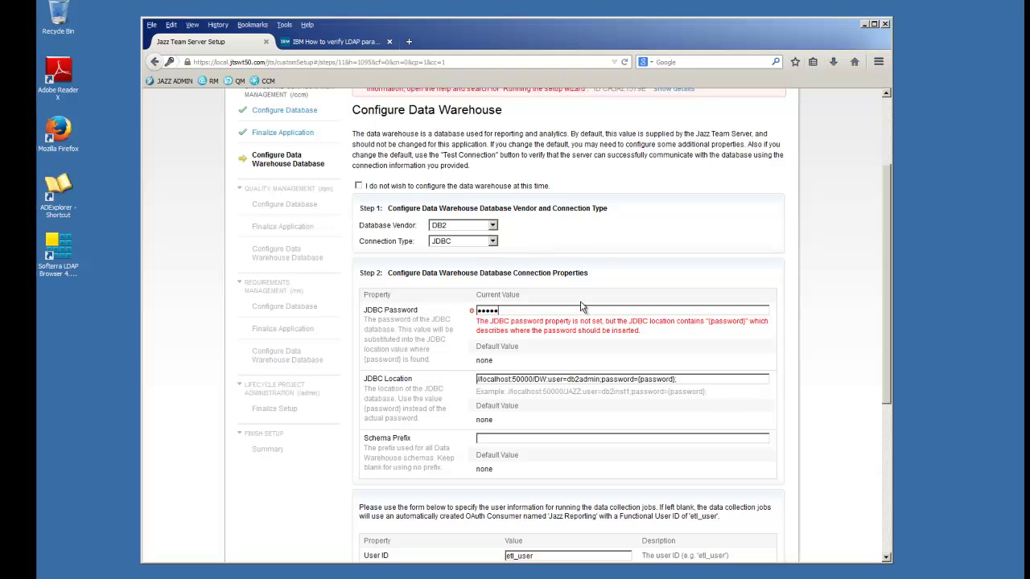
# - Enter the CCM data warehouse JDBC and etl_user passwords, pass the test, and continue to QM
pyautogui.click(811, 352)
pyautogui.moveTo(890, 301); pyautogui.dragTo(891, 415)
pyautogui.moveTo(544, 353); pyautogui.dragTo(474, 345)
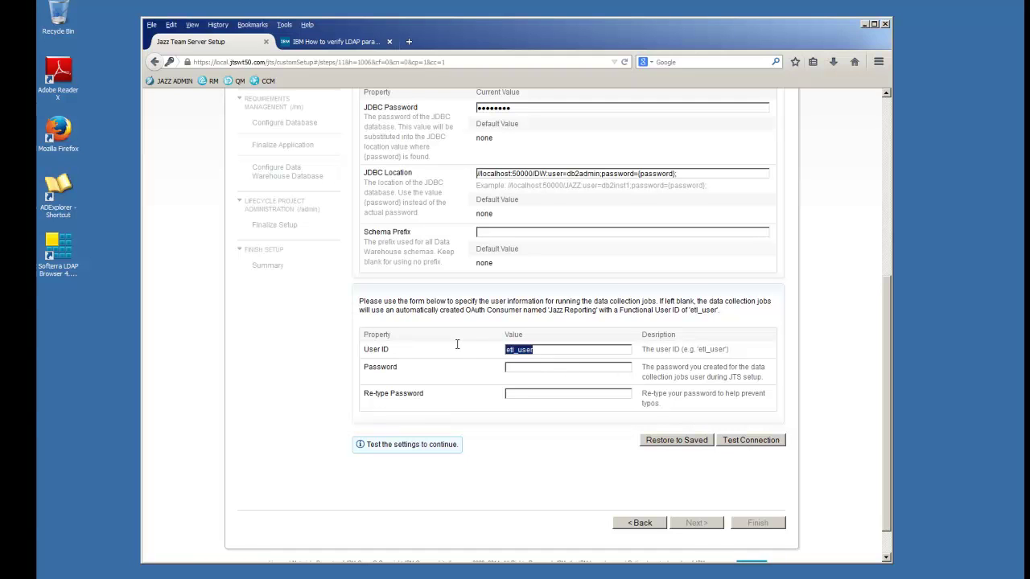
pyautogui.click(523, 369)
pyautogui.hotkey('ctrl', 'v')
pyautogui.hotkey('ctrl', 'v')
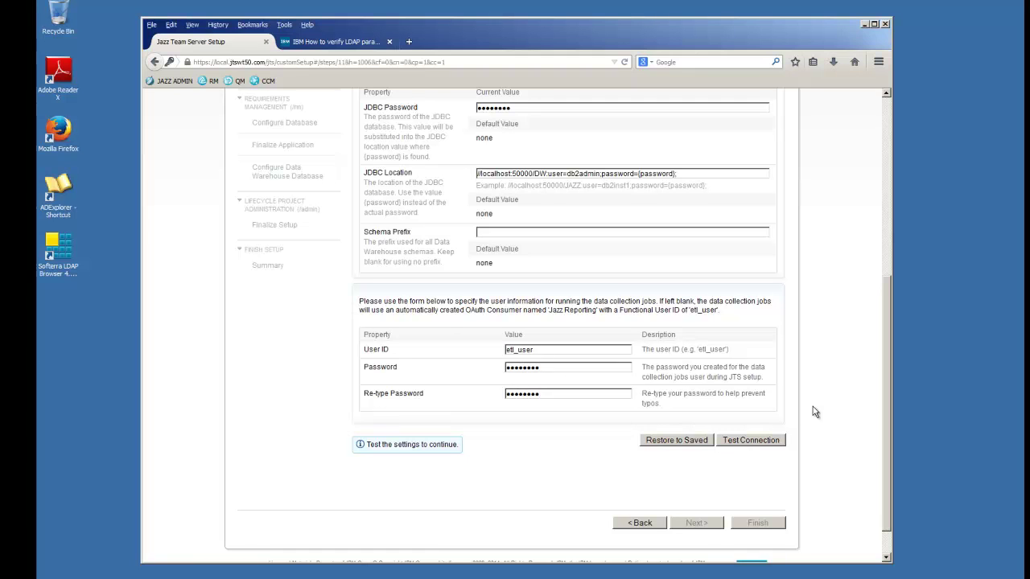
pyautogui.click(748, 439)
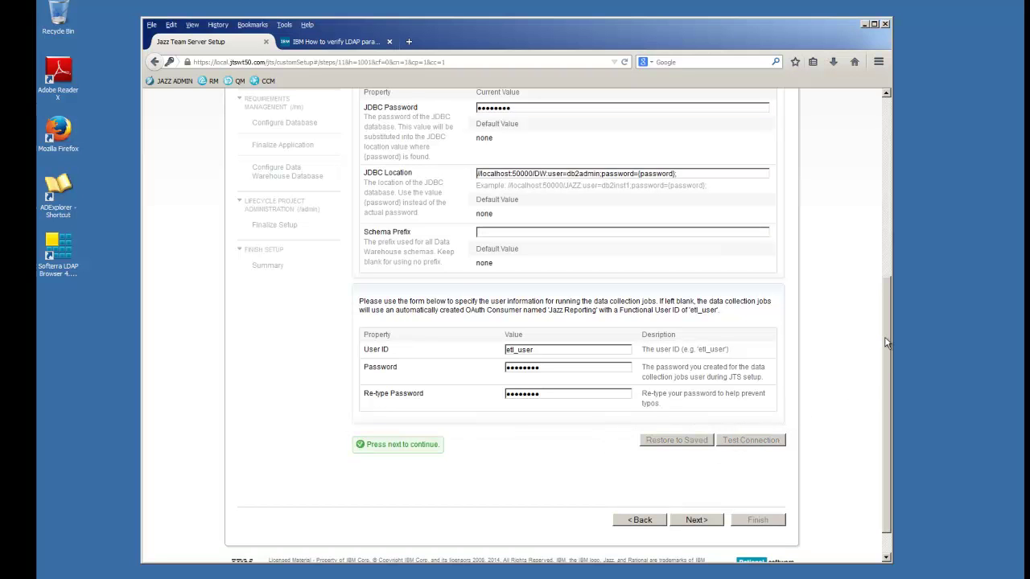
pyautogui.scroll(-1, 885, 348)
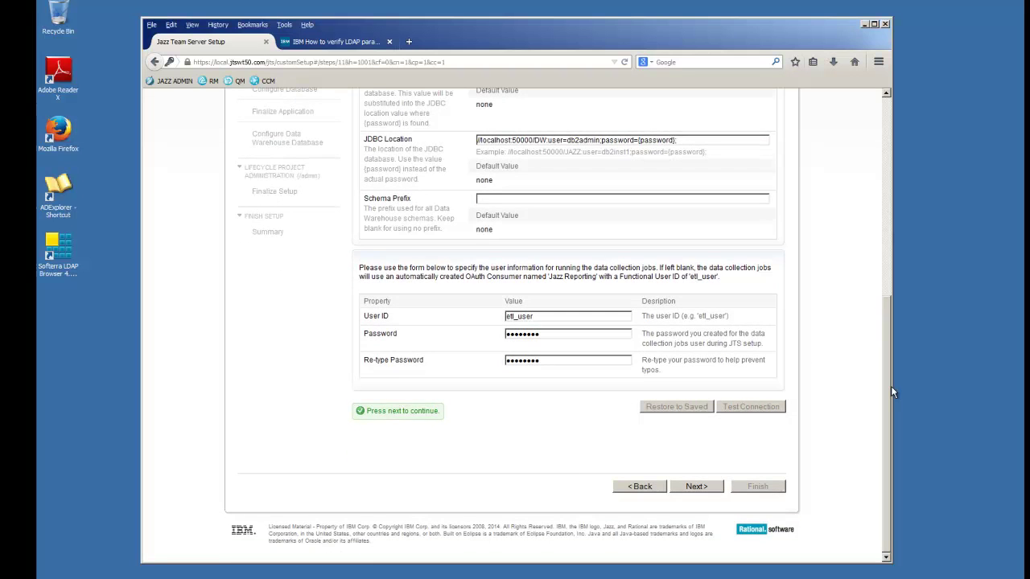
pyautogui.click(706, 490)
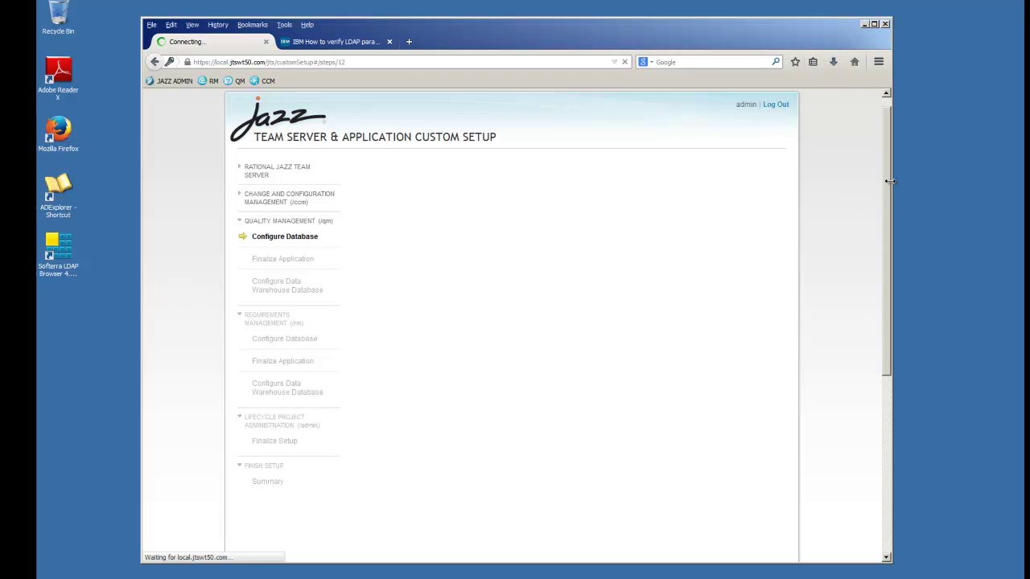
# - Choose DB2 as the QM database vendor and enter the database password
pyautogui.moveTo(889, 153); pyautogui.dragTo(891, 143)
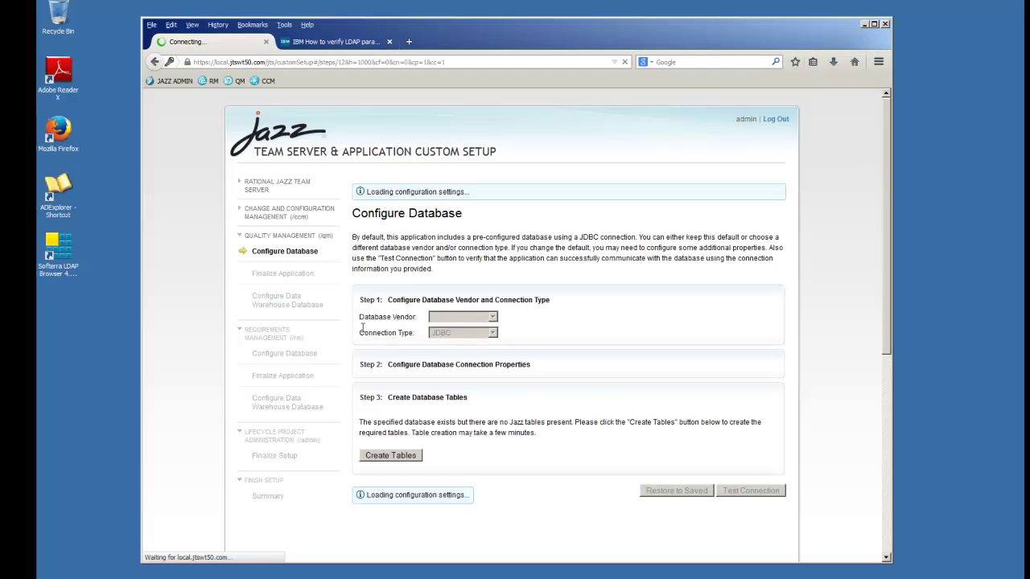
pyautogui.click(493, 317)
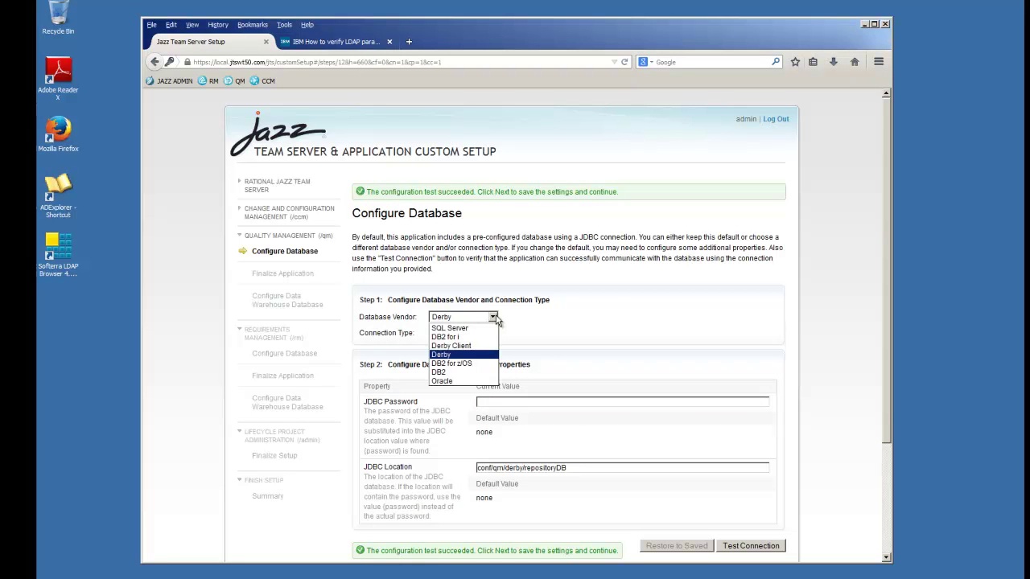
pyautogui.click(449, 373)
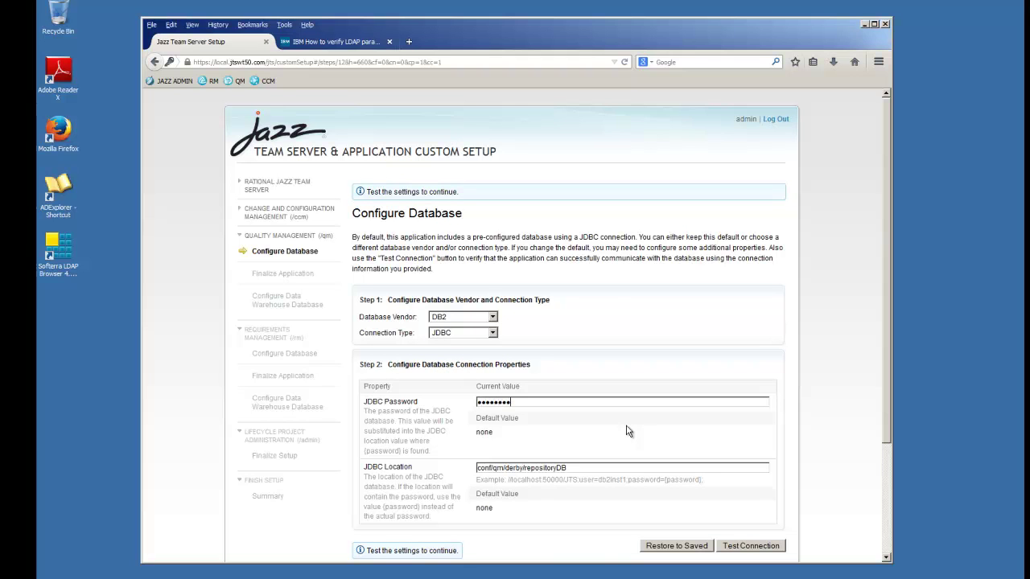
pyautogui.click(524, 480)
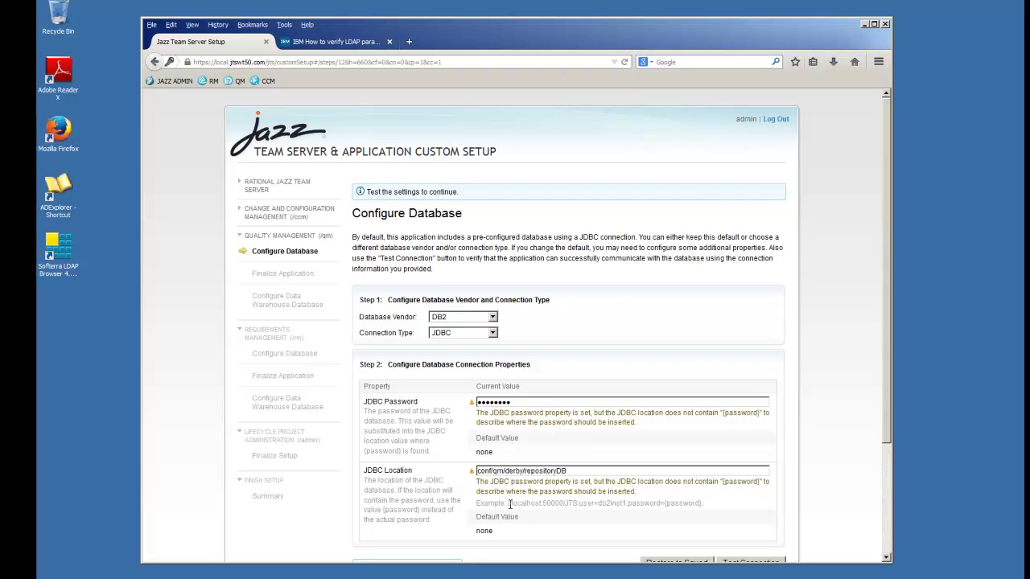
# - Set the QM JDBC Location to localhost:50000/QM with user db2admin and test the connection
pyautogui.moveTo(508, 504); pyautogui.dragTo(710, 505)
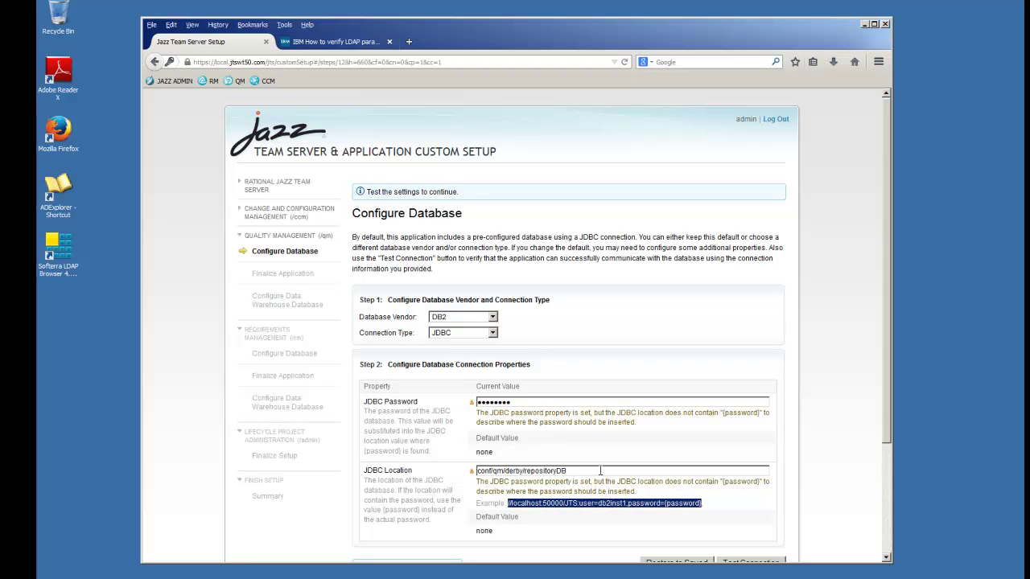
pyautogui.moveTo(715, 505); pyautogui.dragTo(509, 505)
pyautogui.hotkey('ctrl', 'v')
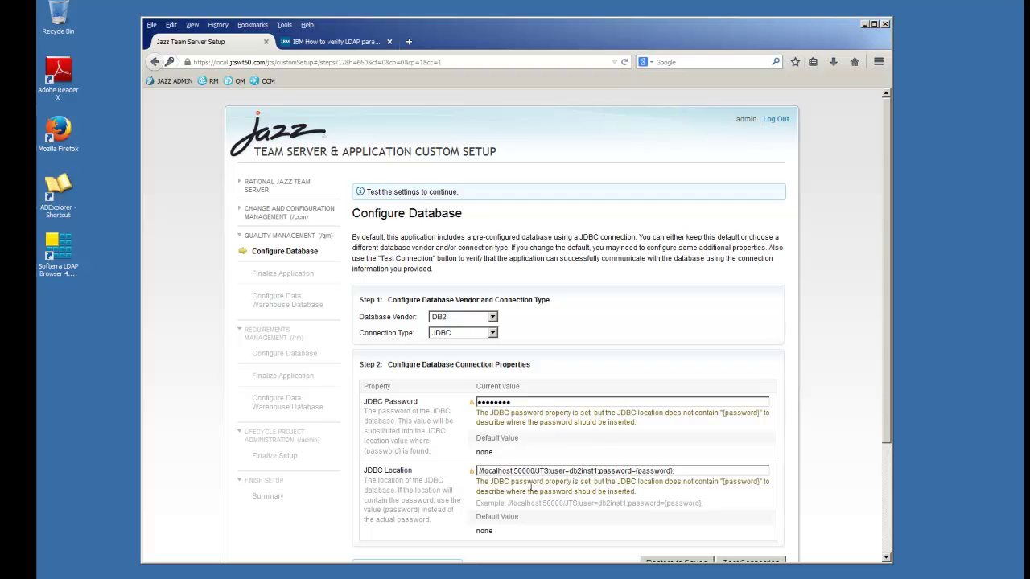
pyautogui.press('Delete')
pyautogui.press('Delete')
pyautogui.doubleClick(539, 470)
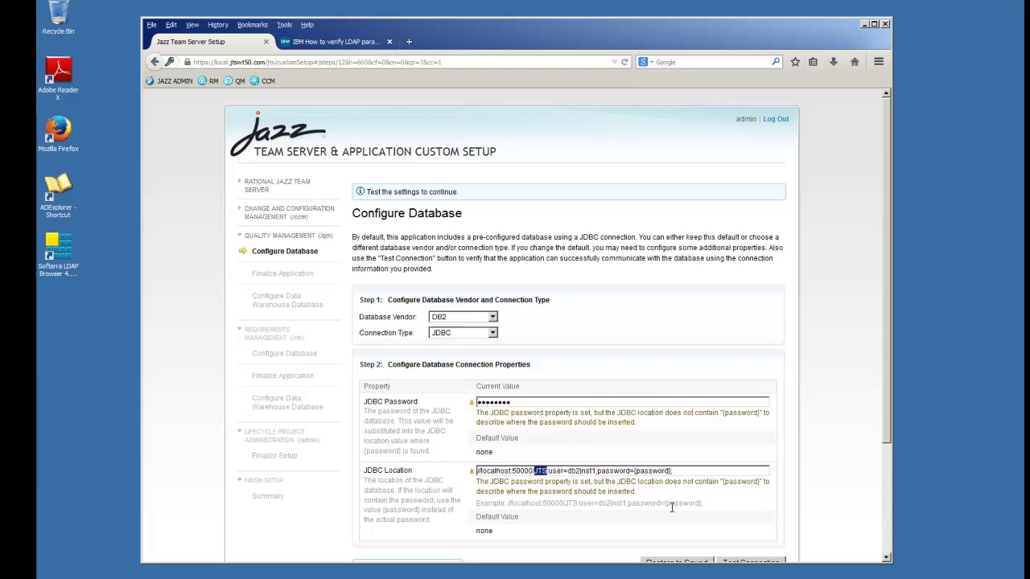
pyautogui.write('QM')
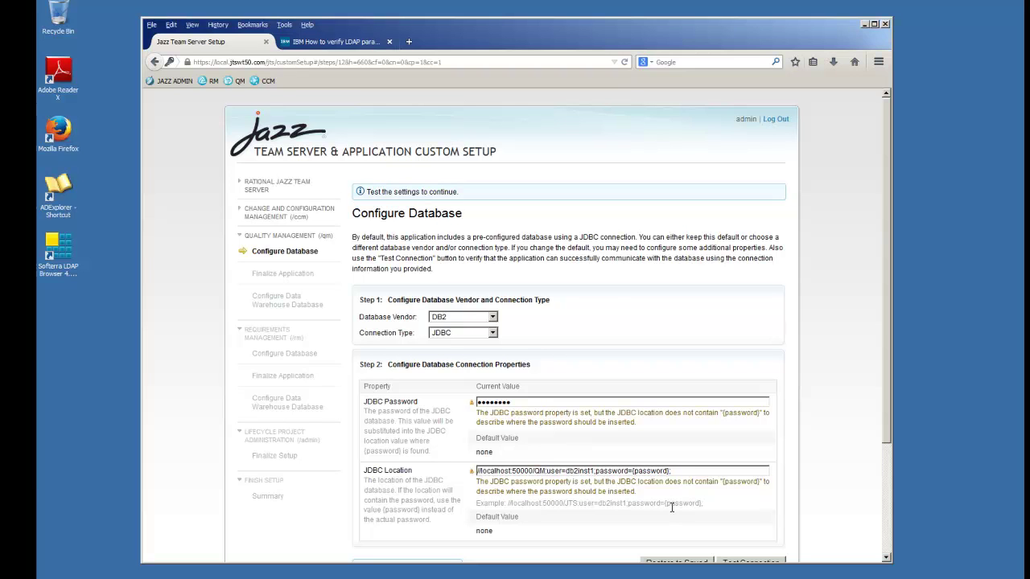
pyautogui.doubleClick(584, 473)
pyautogui.write('db2admin')
pyautogui.scroll(-2, 887, 451)
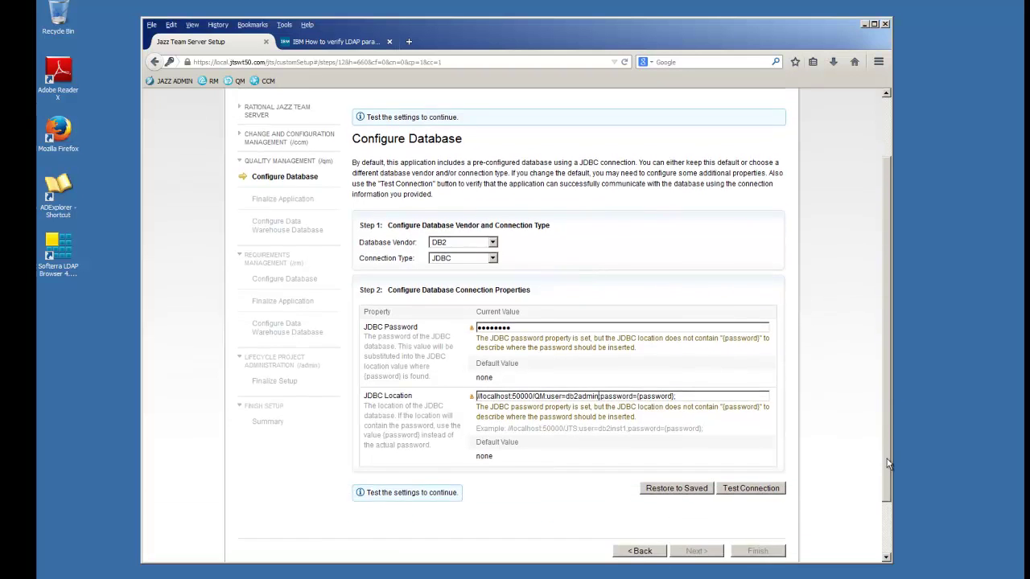
pyautogui.click(750, 463)
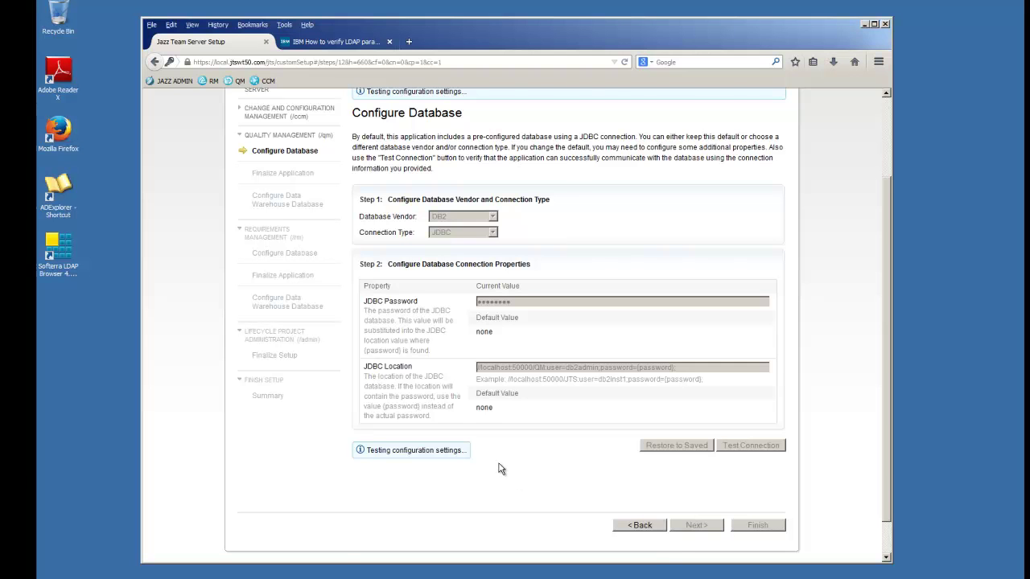
pyautogui.scroll(-3, 416, 511)
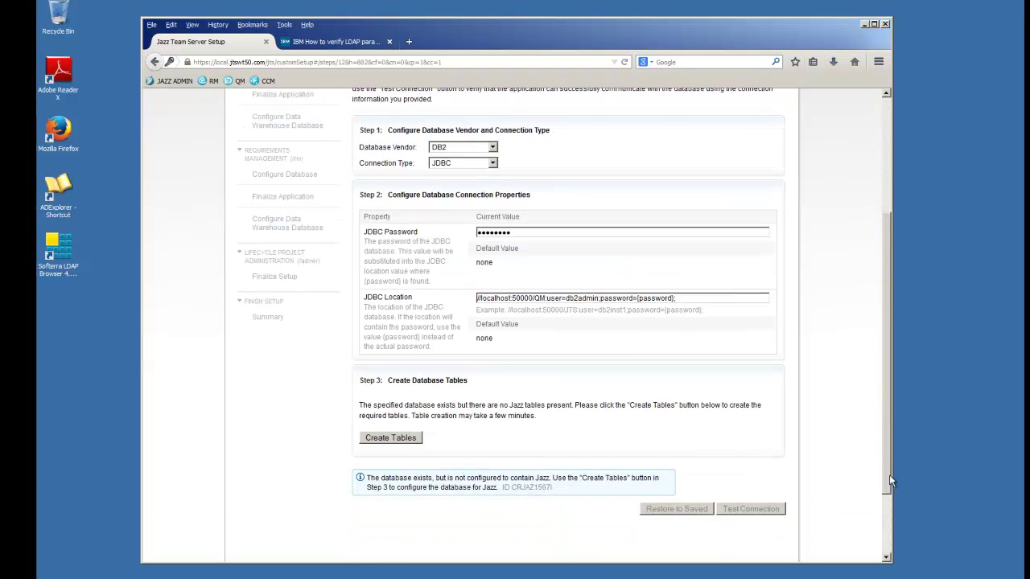
# - Create the Jazz tables in the QM DB2 database, then advance to QM's Finalize Application step
pyautogui.click(389, 406)
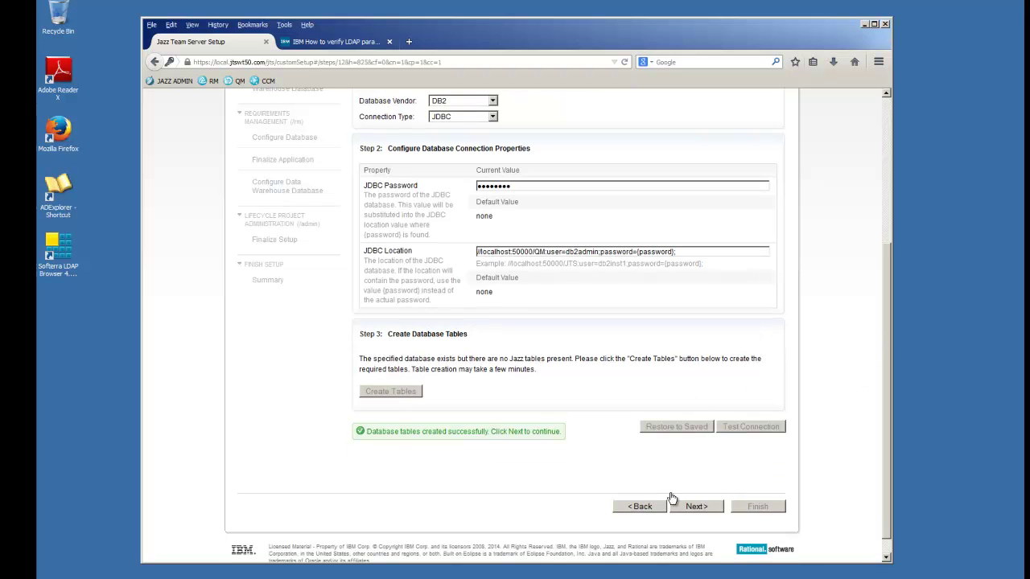
pyautogui.click(696, 507)
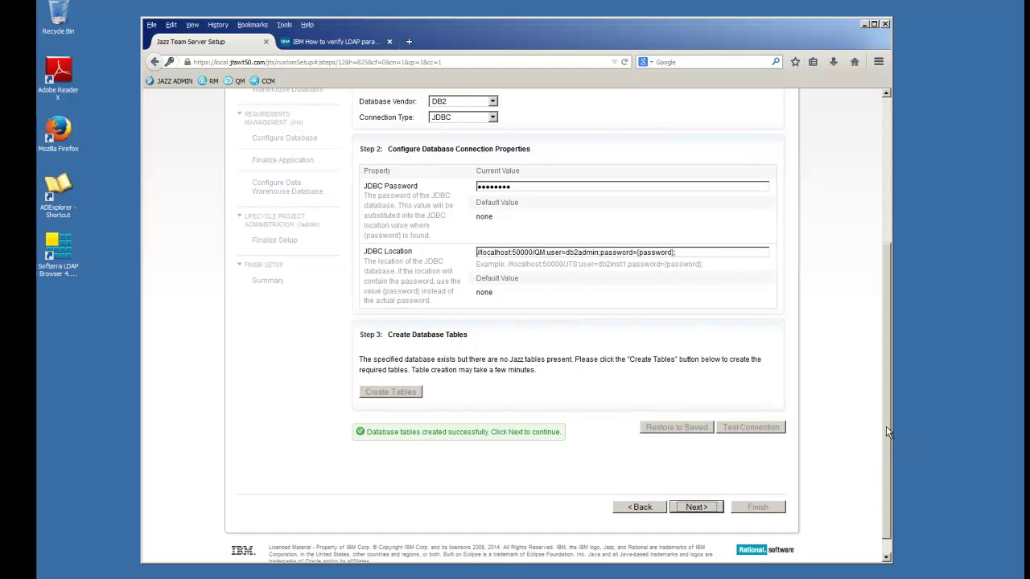
pyautogui.moveTo(885, 436); pyautogui.dragTo(907, 225)
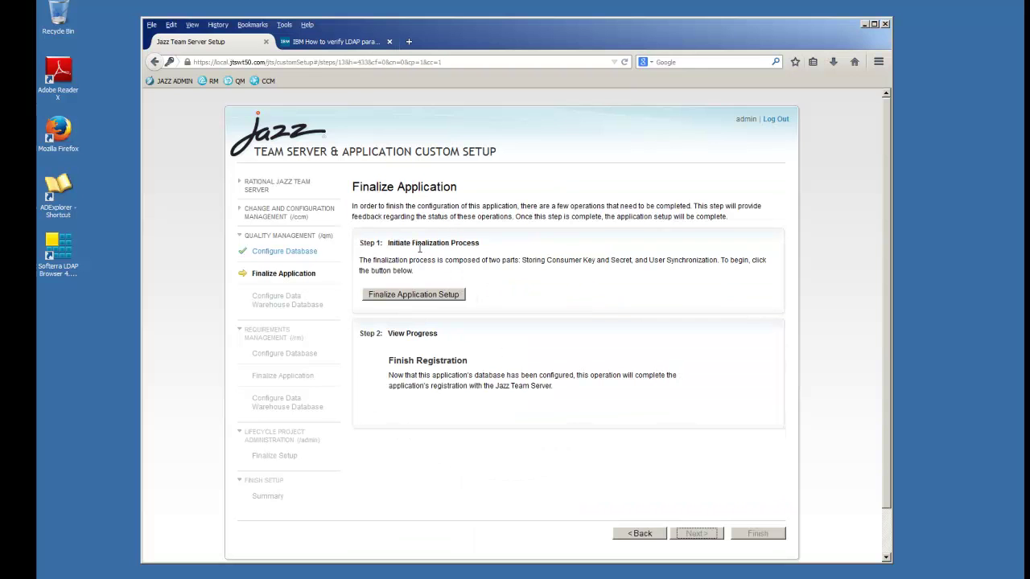
# - Finalize the Quality Management application registration, then proceed to the QM data warehouse configuration
pyautogui.click(401, 294)
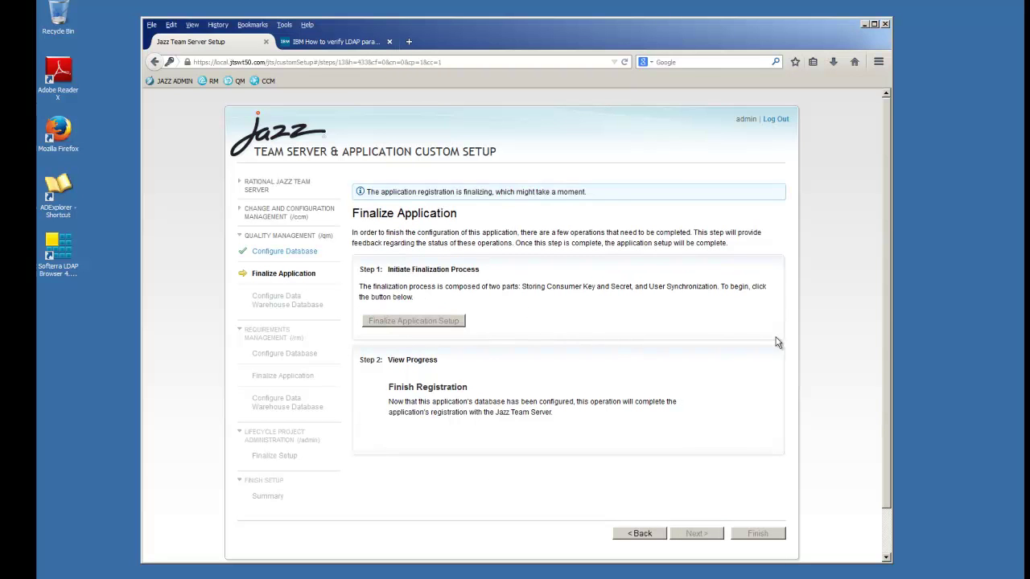
pyautogui.scroll(-1, 885, 330)
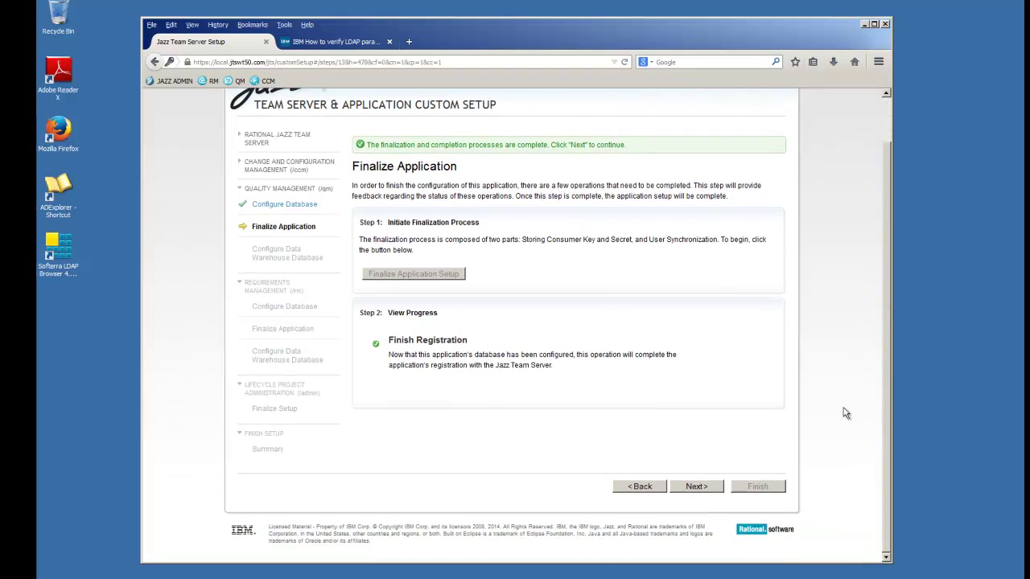
pyautogui.click(710, 487)
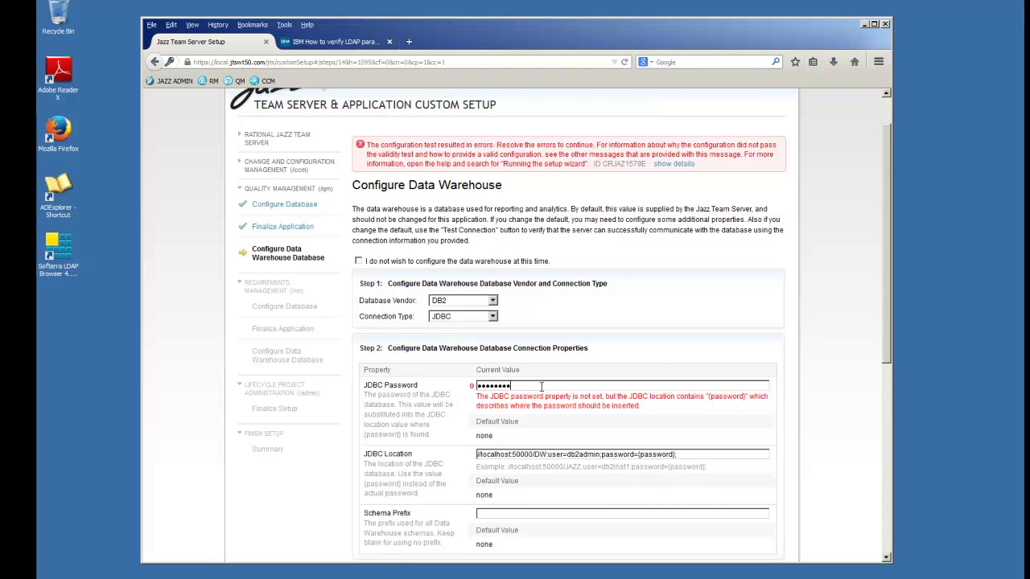
# - Paste the data collection user's password for the QM data warehouse, test the connection, and continue to RM database setup
pyautogui.click(817, 434)
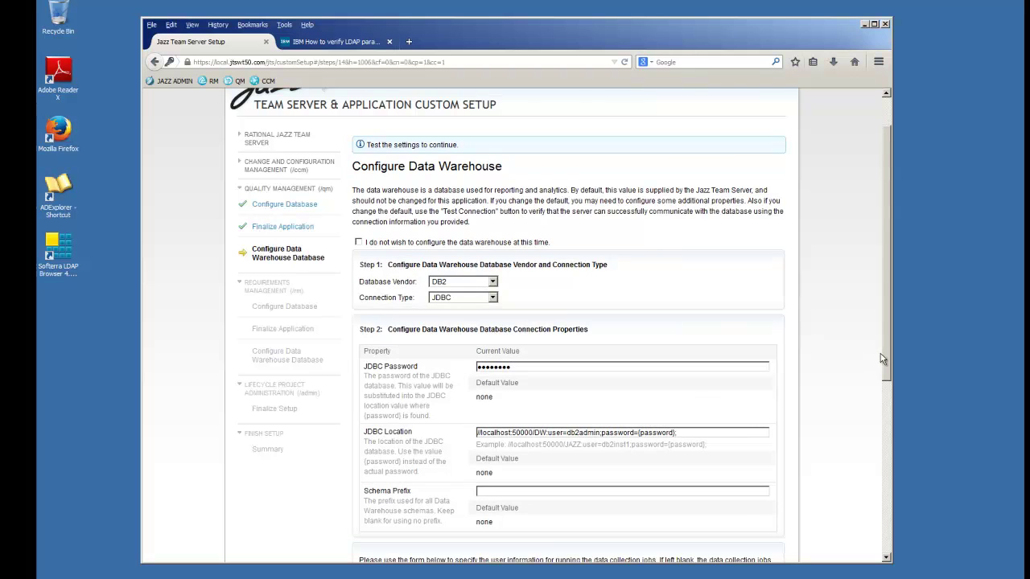
pyautogui.scroll(-5, 888, 359)
pyautogui.moveTo(542, 356); pyautogui.dragTo(448, 356)
pyautogui.click(546, 374)
pyautogui.hotkey('ctrl', 'v')
pyautogui.hotkey('ctrl', 'v')
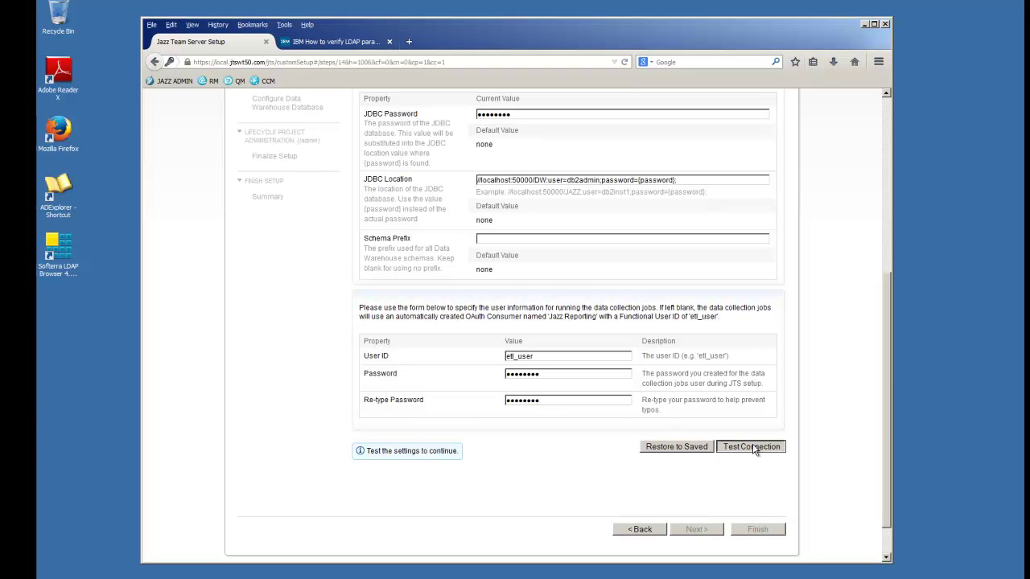
pyautogui.click(756, 449)
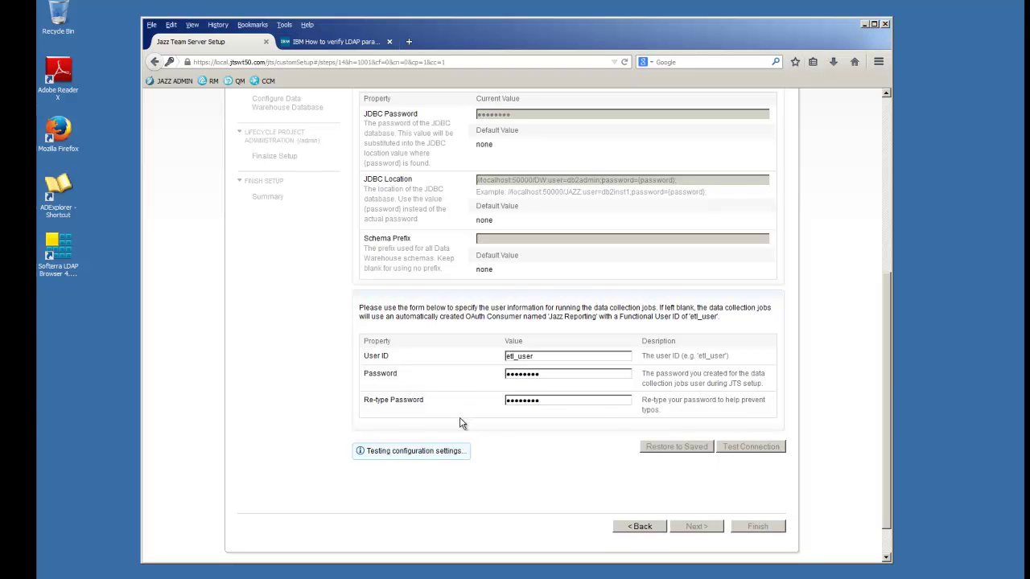
pyautogui.click(707, 529)
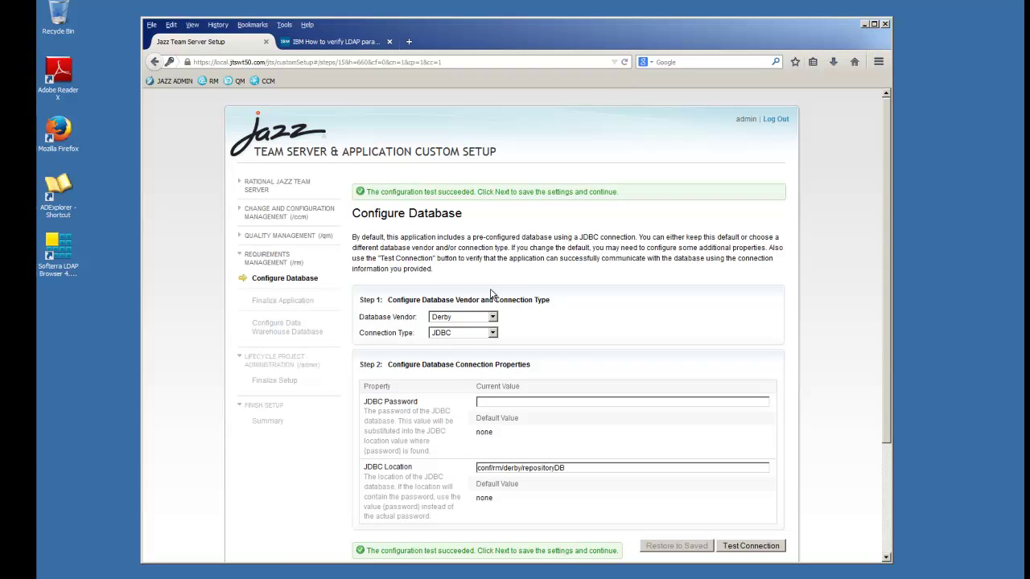
# - Switch the RM database to DB2 at //localhost:50000/RM with user db2admin and test the connection
pyautogui.click(496, 318)
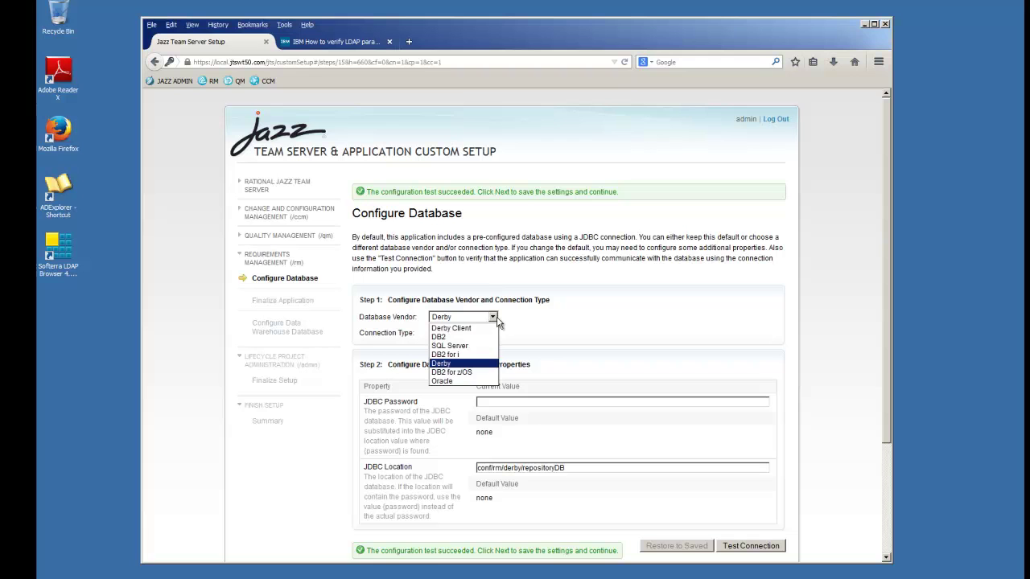
pyautogui.click(459, 336)
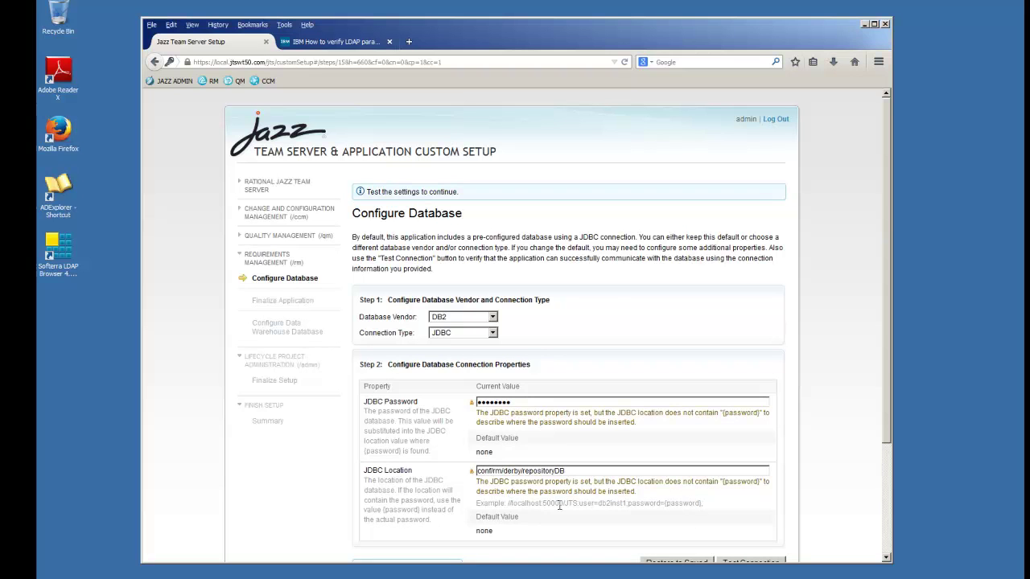
pyautogui.moveTo(704, 503); pyautogui.dragTo(506, 505)
pyautogui.hotkey('ctrl', 'c')
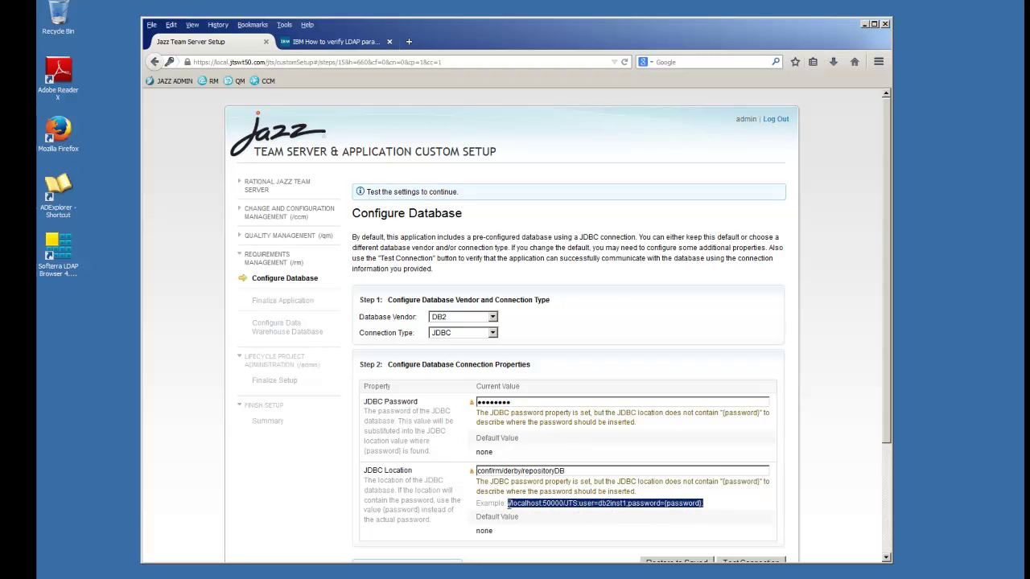
pyautogui.tripleClick(571, 472)
pyautogui.hotkey('ctrl', 'v')
pyautogui.doubleClick(540, 471)
pyautogui.write('RM')
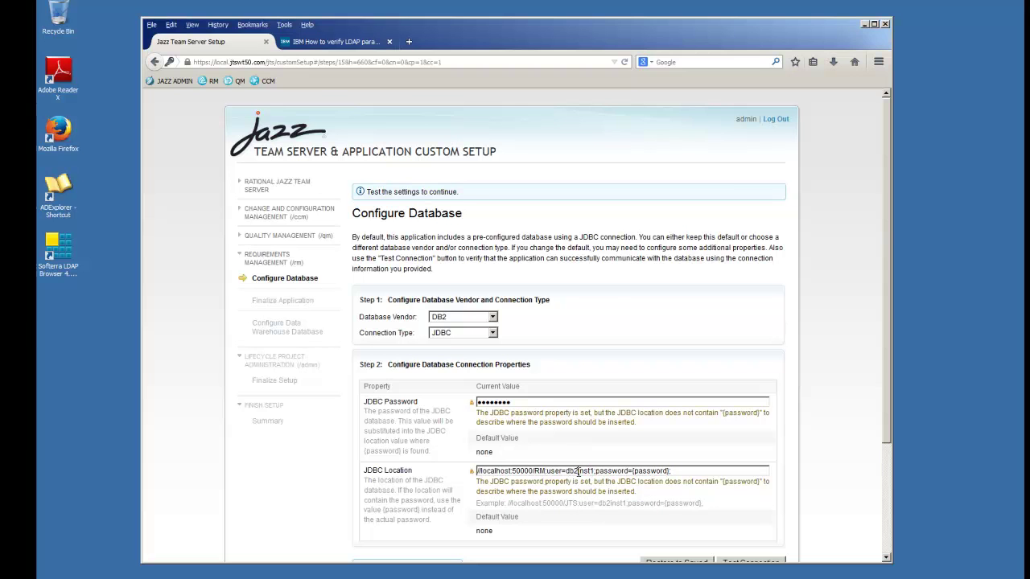
pyautogui.press('Delete')
pyautogui.press('Delete')
pyautogui.press('Delete')
pyautogui.press('Delete')
pyautogui.press('Delete')
pyautogui.write('admin')
pyautogui.moveTo(885, 425); pyautogui.dragTo(873, 486)
pyautogui.click(724, 446)
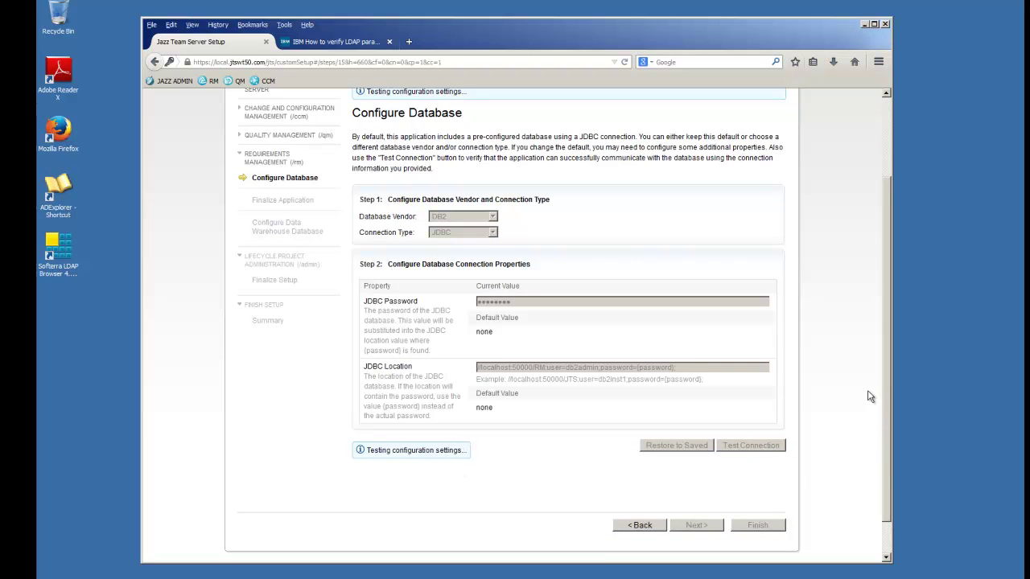
# - Create the Jazz tables in the RM DB2 database, then advance to RM's Finalize Application step
pyautogui.click(389, 516)
pyautogui.moveTo(890, 336); pyautogui.dragTo(877, 447)
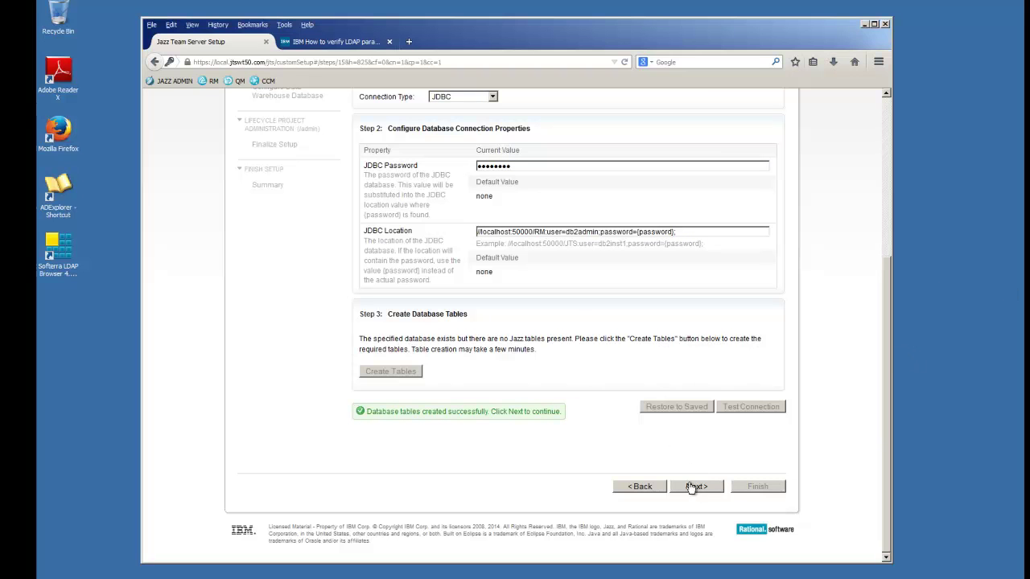
pyautogui.click(691, 484)
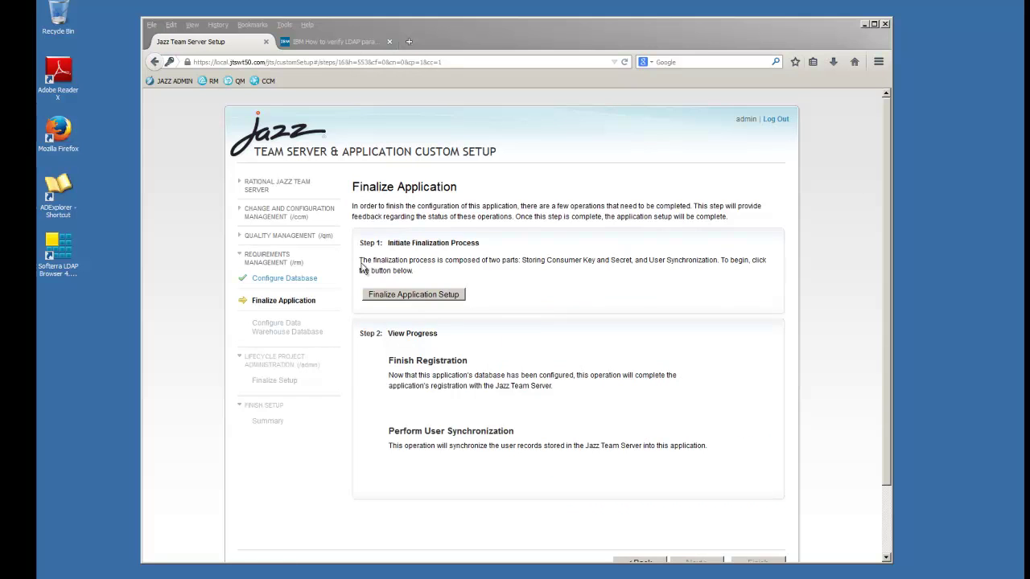
# - Finalize Requirements Management registration and user synchronization, then proceed to the RM data warehouse step
pyautogui.click(414, 295)
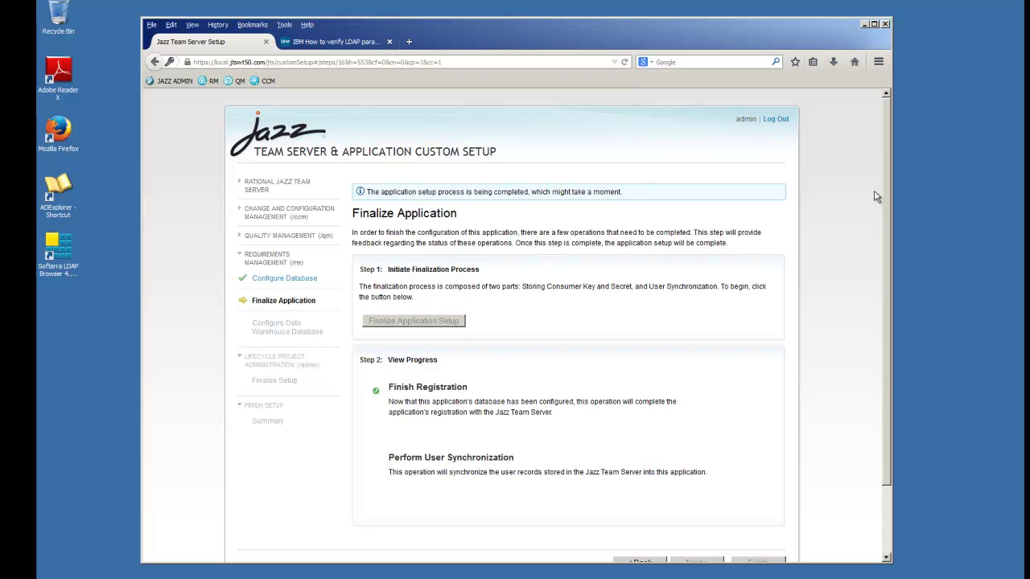
pyautogui.moveTo(887, 188); pyautogui.dragTo(885, 240)
pyautogui.scroll(-1, 883, 240)
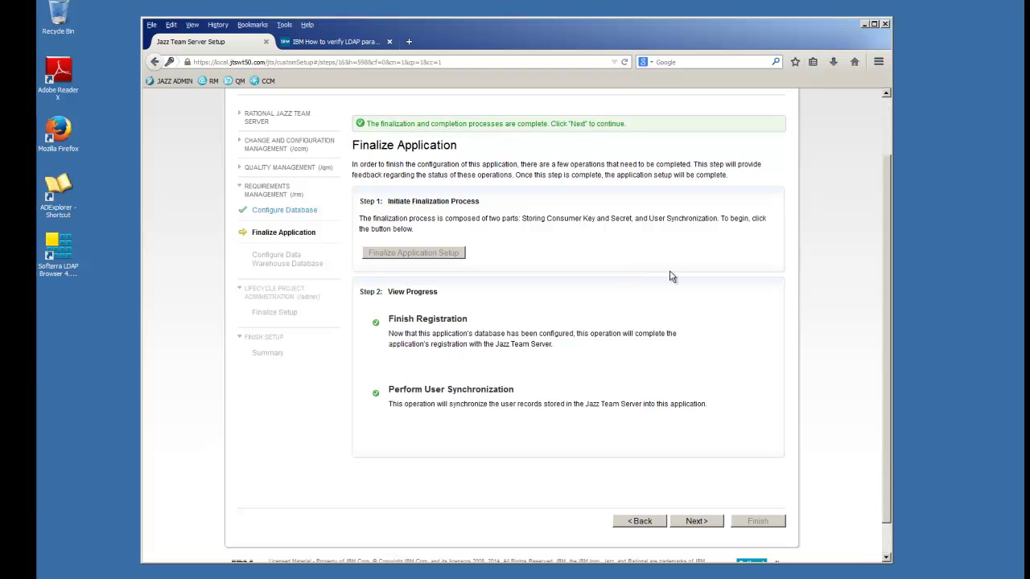
pyautogui.click(693, 524)
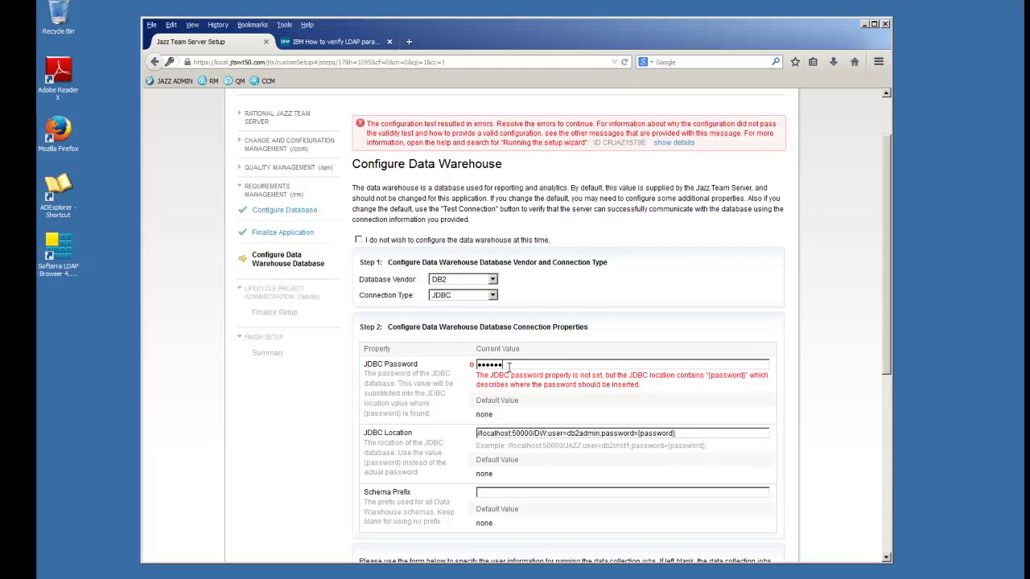
# - Enter the data collection user ID and password twice for the RM data warehouse and test the connection
pyautogui.click(824, 460)
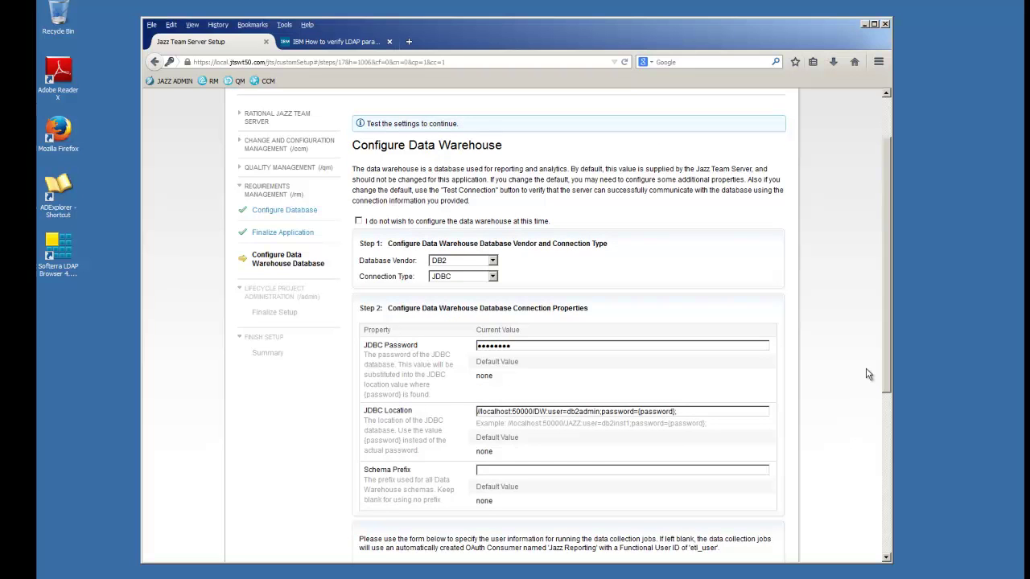
pyautogui.moveTo(883, 350); pyautogui.dragTo(885, 479)
pyautogui.scroll(-3, 885, 479)
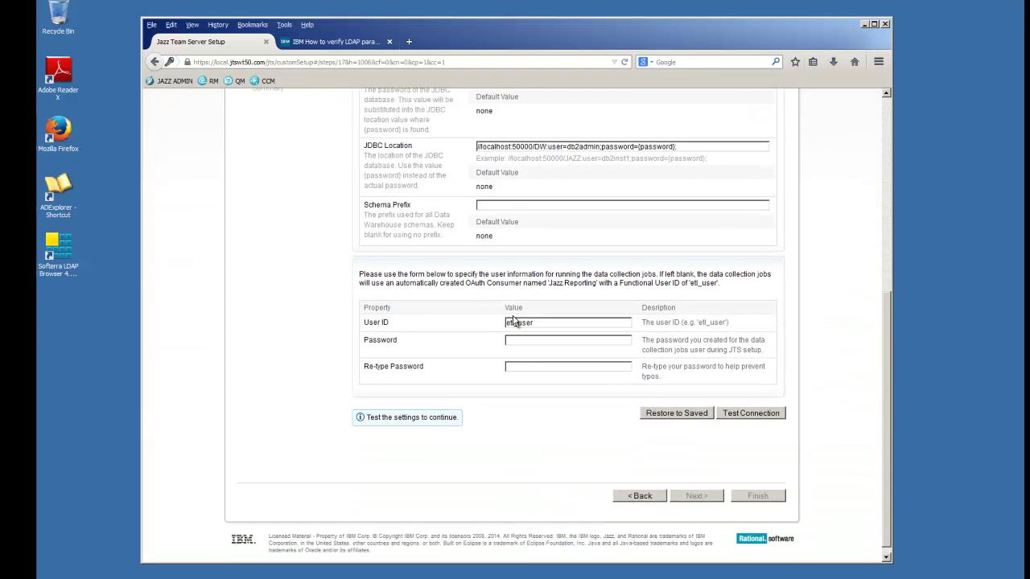
pyautogui.moveTo(534, 323); pyautogui.dragTo(484, 329)
pyautogui.press('Tab')
pyautogui.write('etl_user')
pyautogui.click(549, 366)
pyautogui.write('etl_user')
pyautogui.click(734, 412)
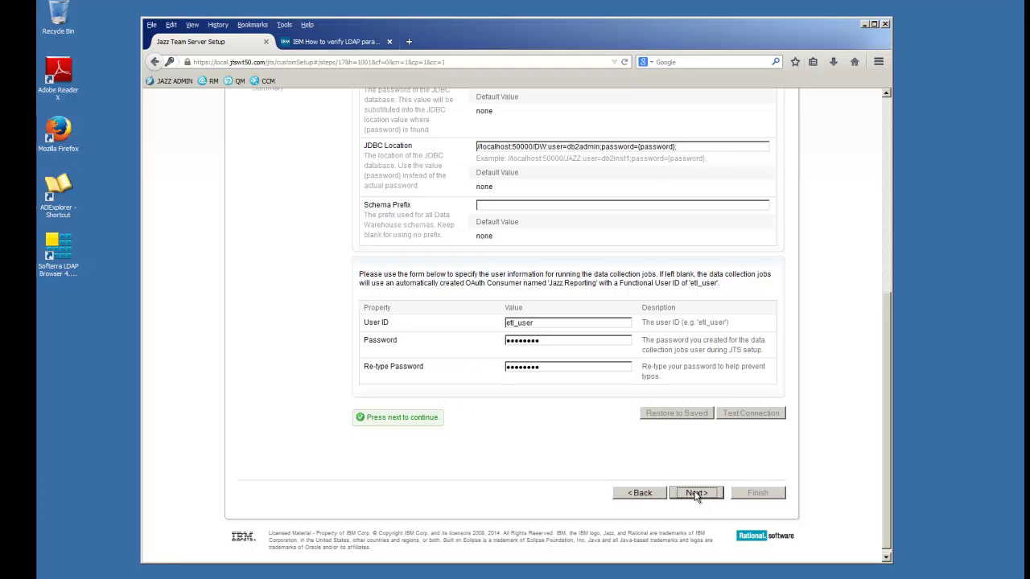
pyautogui.moveTo(885, 319); pyautogui.dragTo(883, 133)
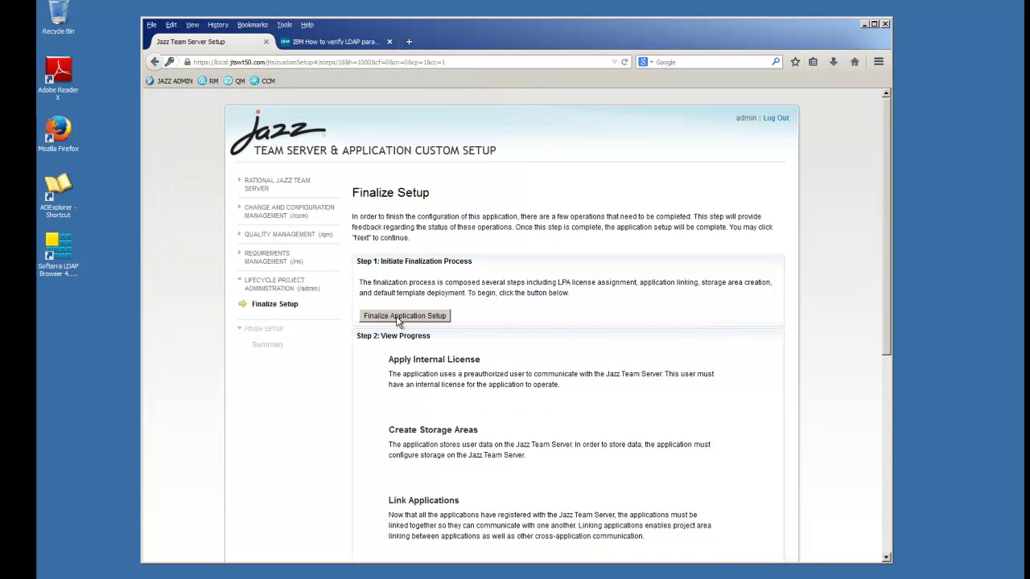
# - Run the Lifecycle Project Administration finalization through all four steps and open the setup Summary
pyautogui.click(396, 319)
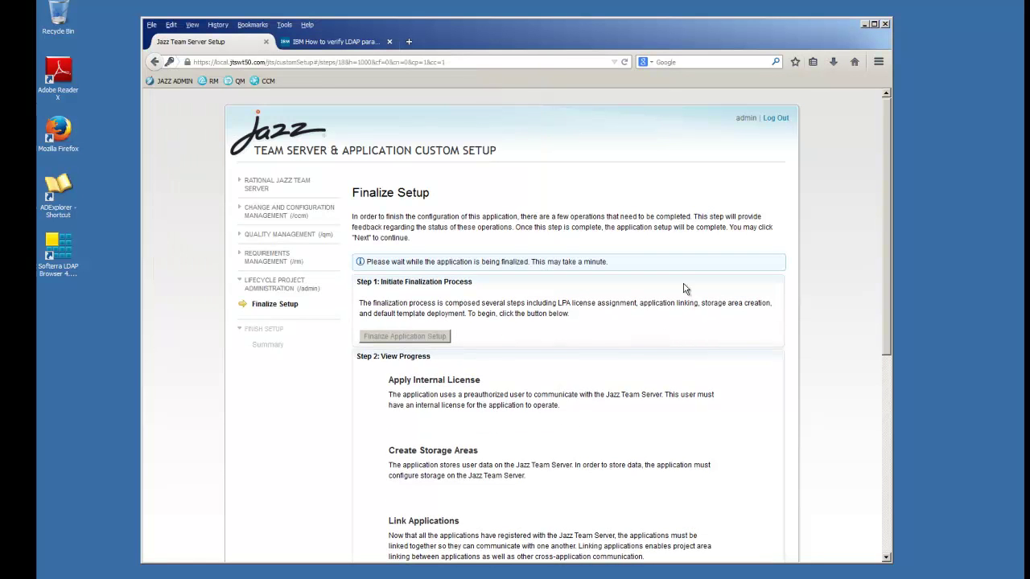
pyautogui.moveTo(889, 240); pyautogui.dragTo(885, 312)
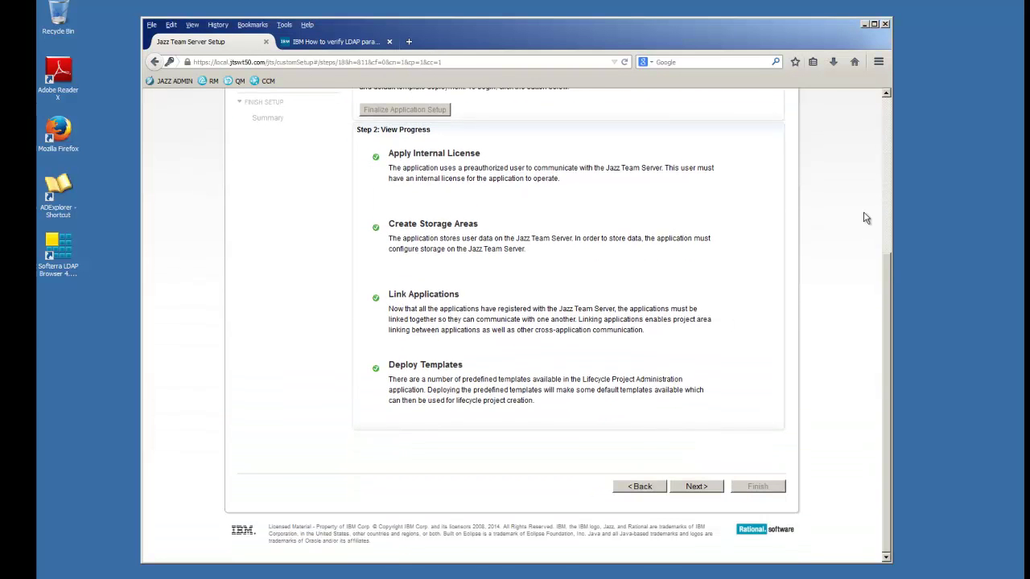
pyautogui.click(696, 488)
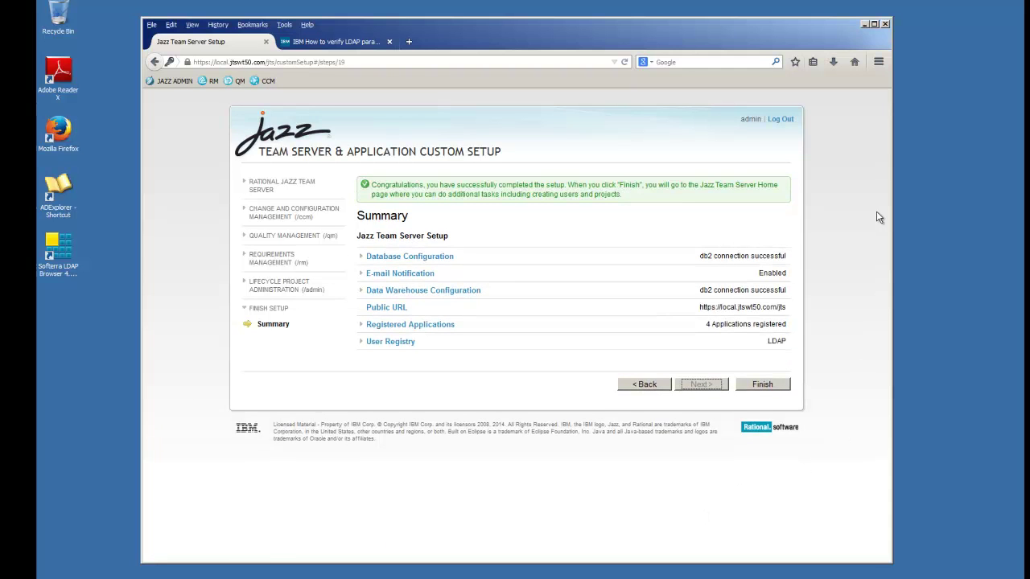